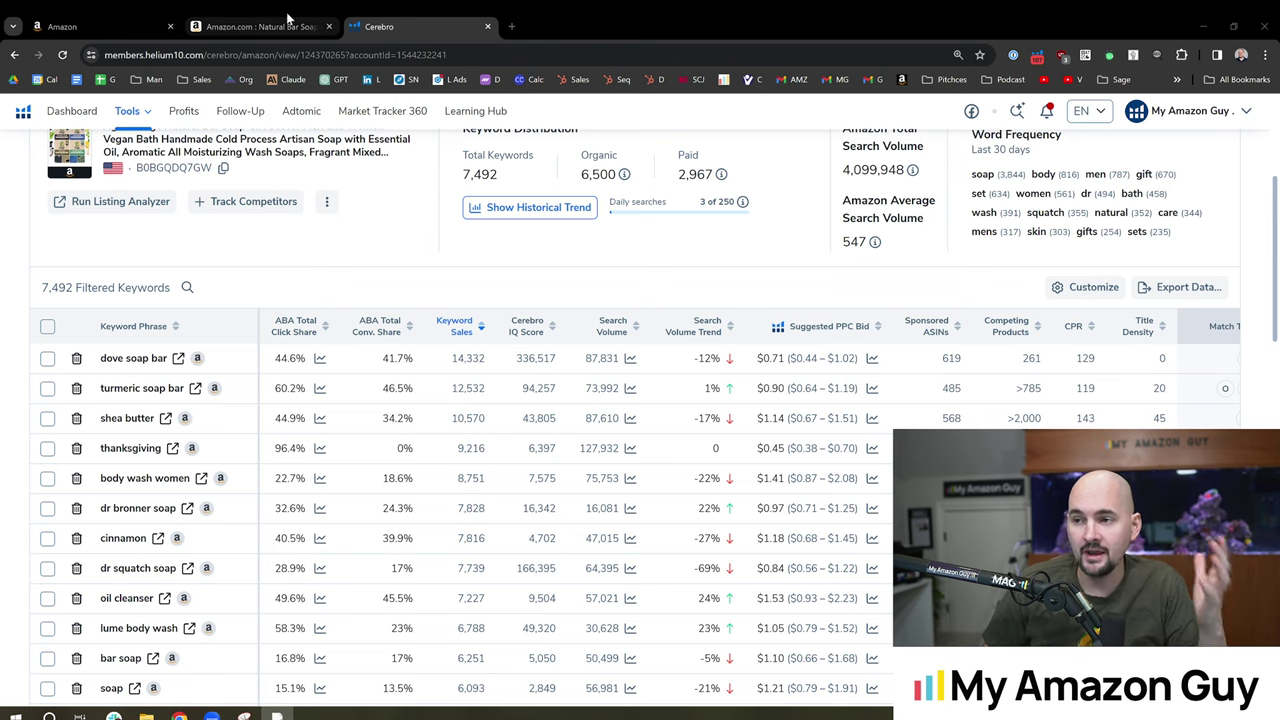
Step: Look over the soap listing on Amazon and the inventory in Seller Central, and return to Cerebro
{"action": "left_click", "coordinate": [258, 26]}
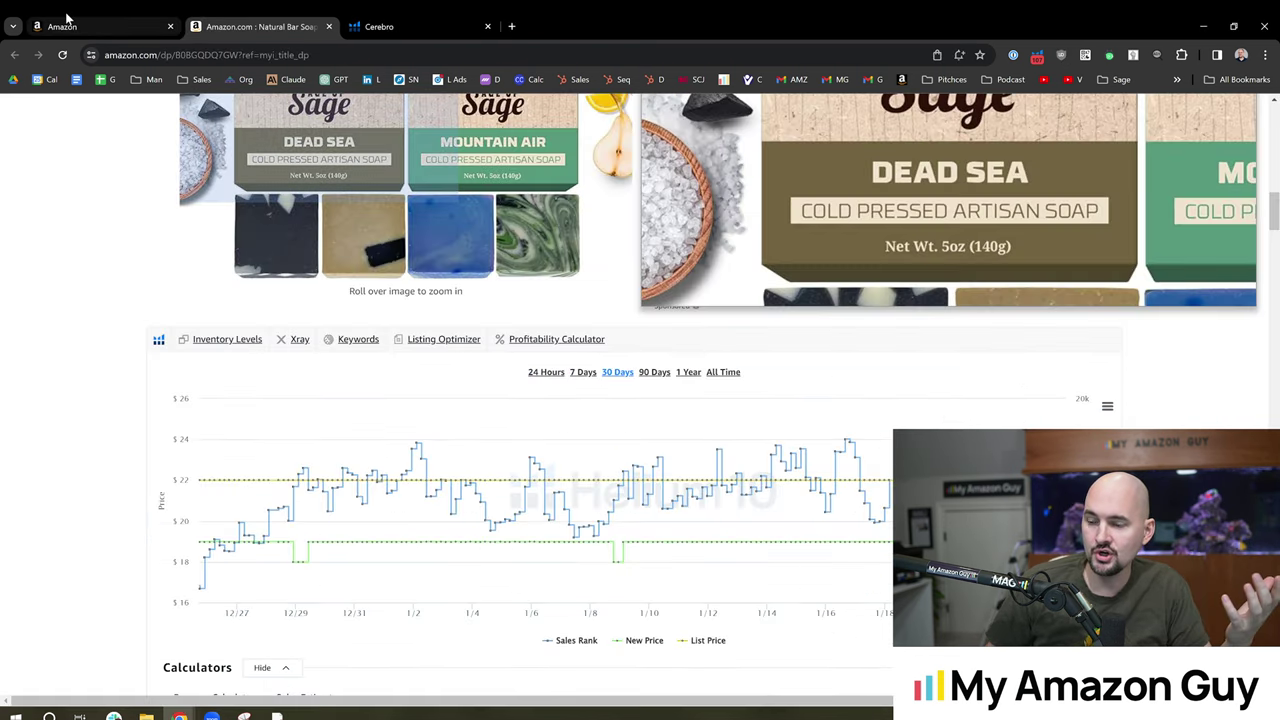
{"action": "left_click", "coordinate": [64, 24]}
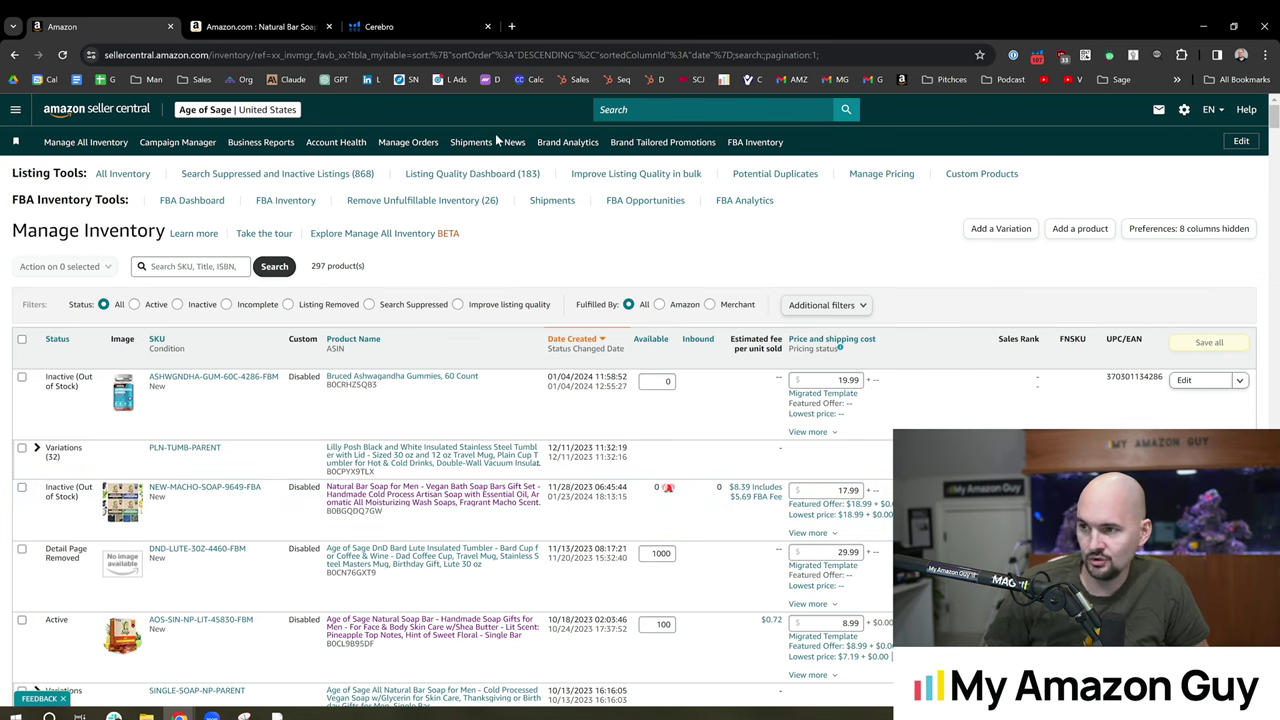
{"action": "left_click", "coordinate": [420, 27]}
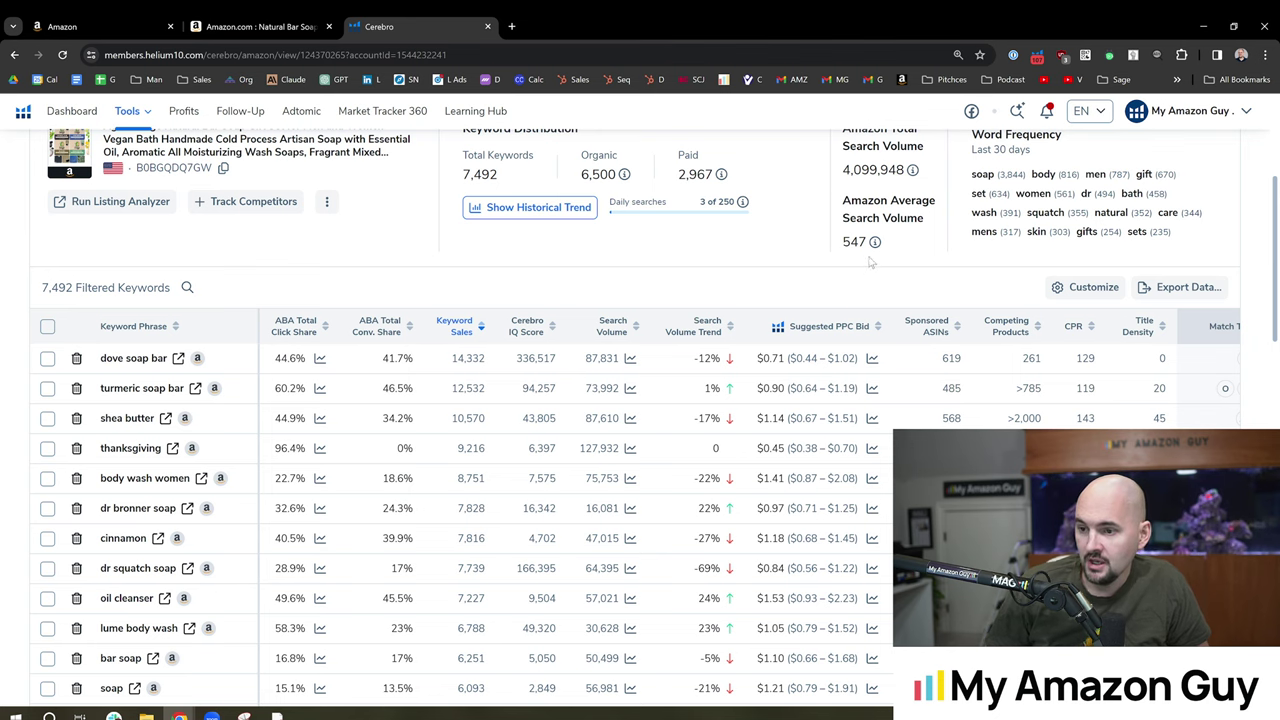
Step: Examine the soap listing's keyword distribution in Cerebro, focusing on the organic keyword count
{"action": "scroll", "coordinate": [565, 352], "scroll_direction": "up", "scroll_amount": 2}
{"action": "scroll", "coordinate": [565, 352], "scroll_direction": "up", "scroll_amount": 1}
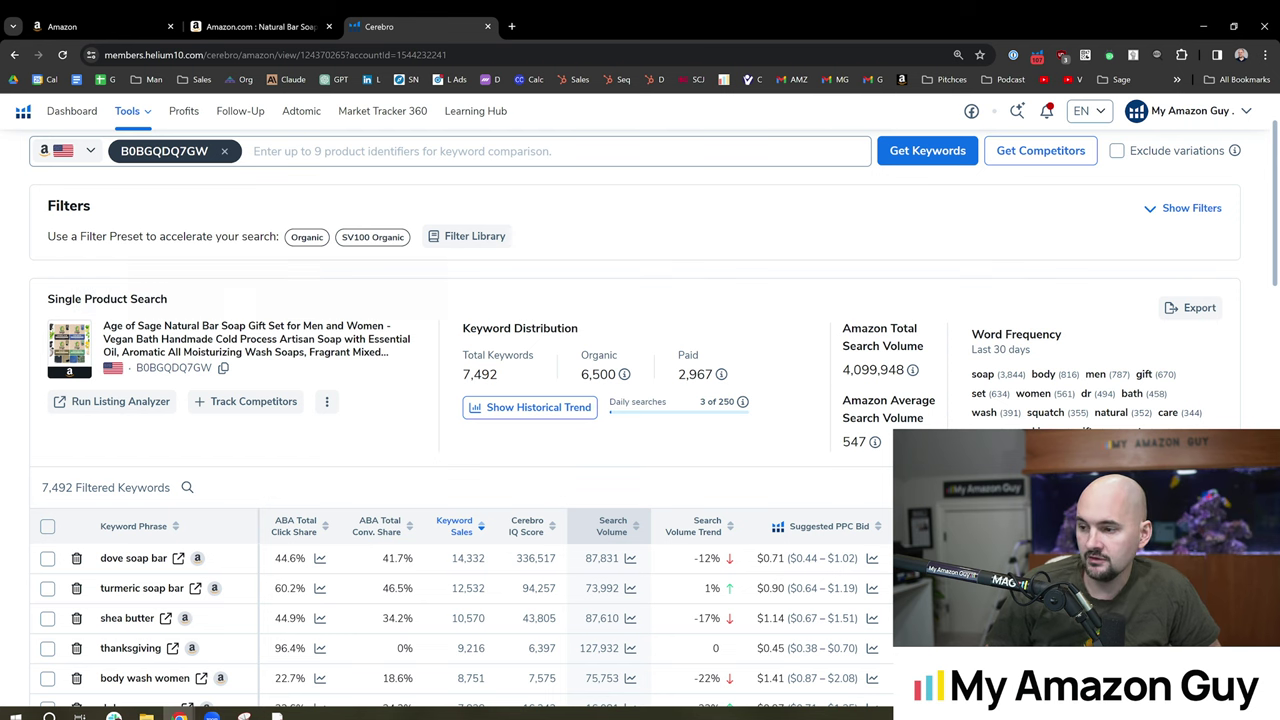
{"action": "left_click_drag", "start_coordinate": [579, 375], "coordinate": [622, 378]}
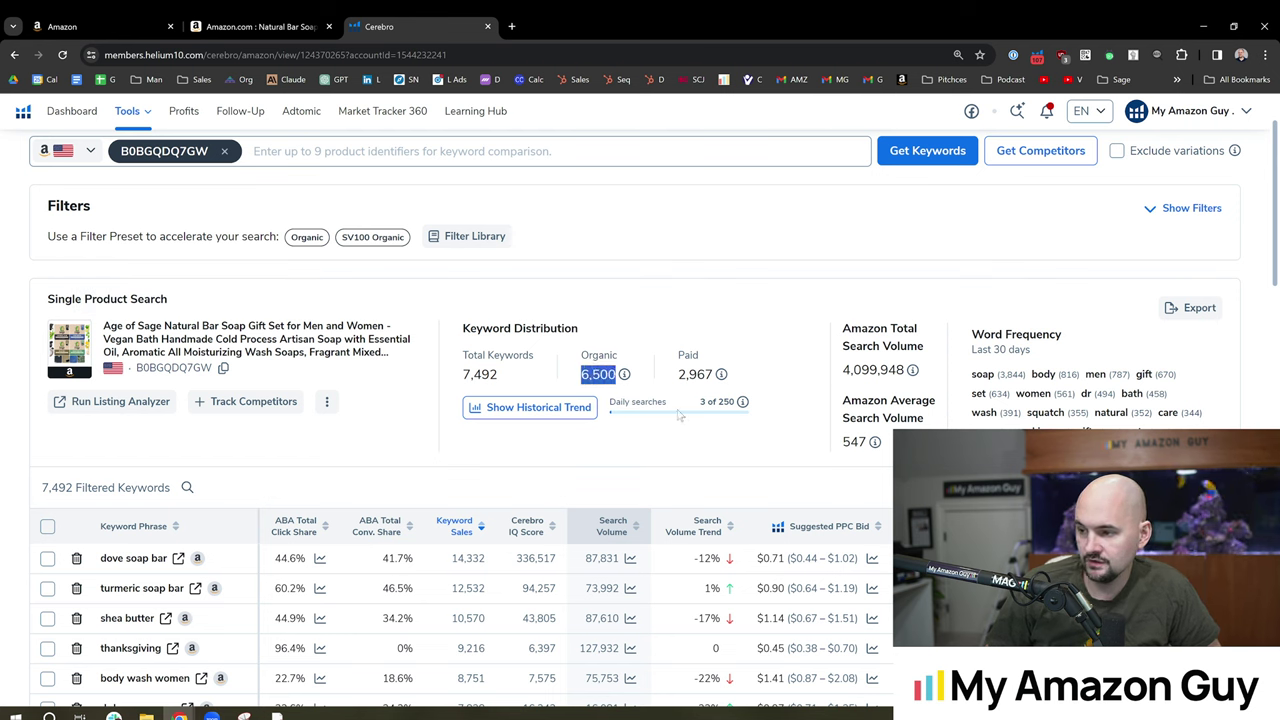
{"action": "scroll", "coordinate": [656, 438], "scroll_direction": "down", "scroll_amount": 1}
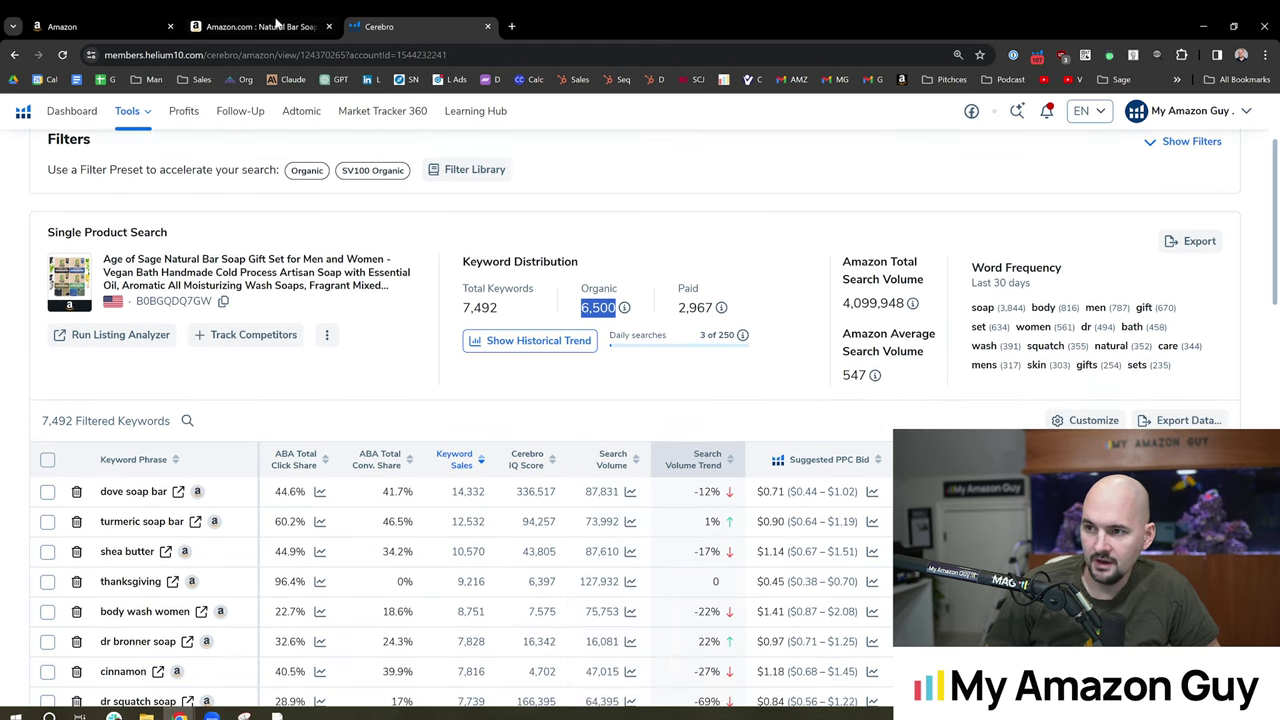
{"action": "key", "text": "ctrl+shift+Tab"}
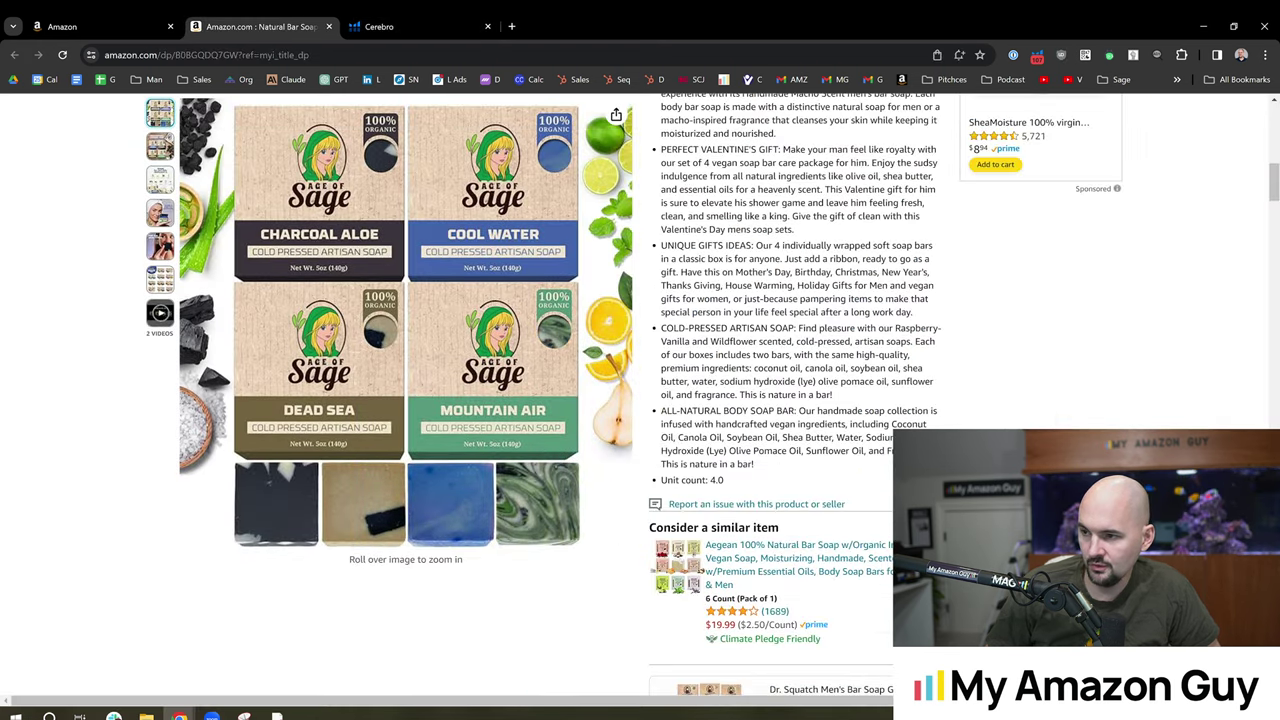
{"action": "key", "text": "ctrl+Tab"}
{"action": "scroll", "coordinate": [608, 416], "scroll_direction": "down", "scroll_amount": 1}
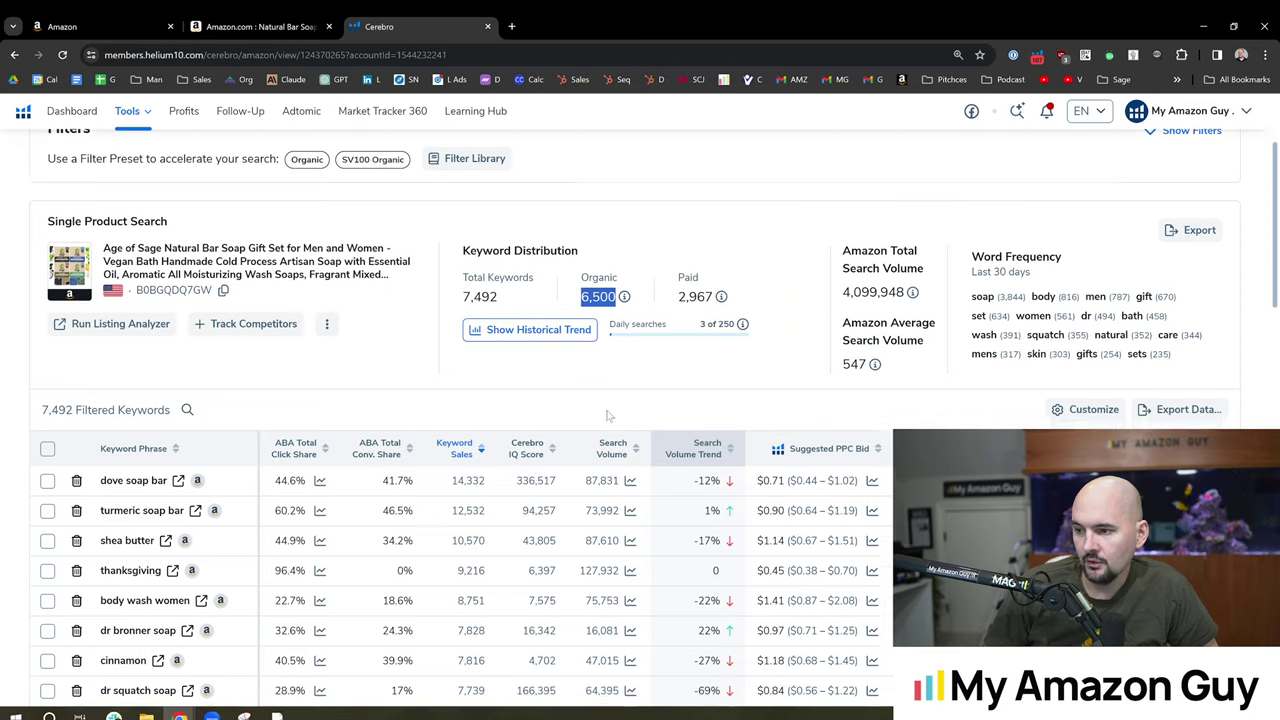
{"action": "scroll", "coordinate": [608, 416], "scroll_direction": "down", "scroll_amount": 1}
{"action": "left_click", "coordinate": [662, 346]}
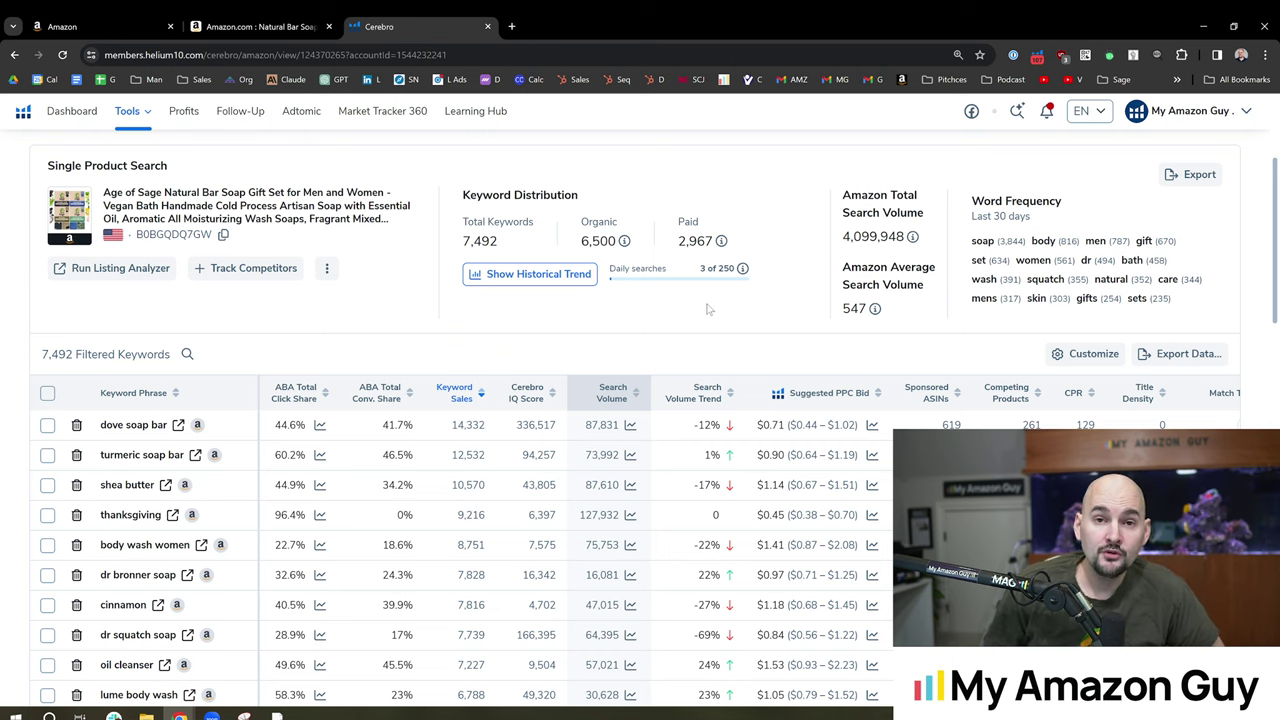
Step: Switch to the soap listing on Amazon and highlight its full product title
{"action": "left_click", "coordinate": [289, 27]}
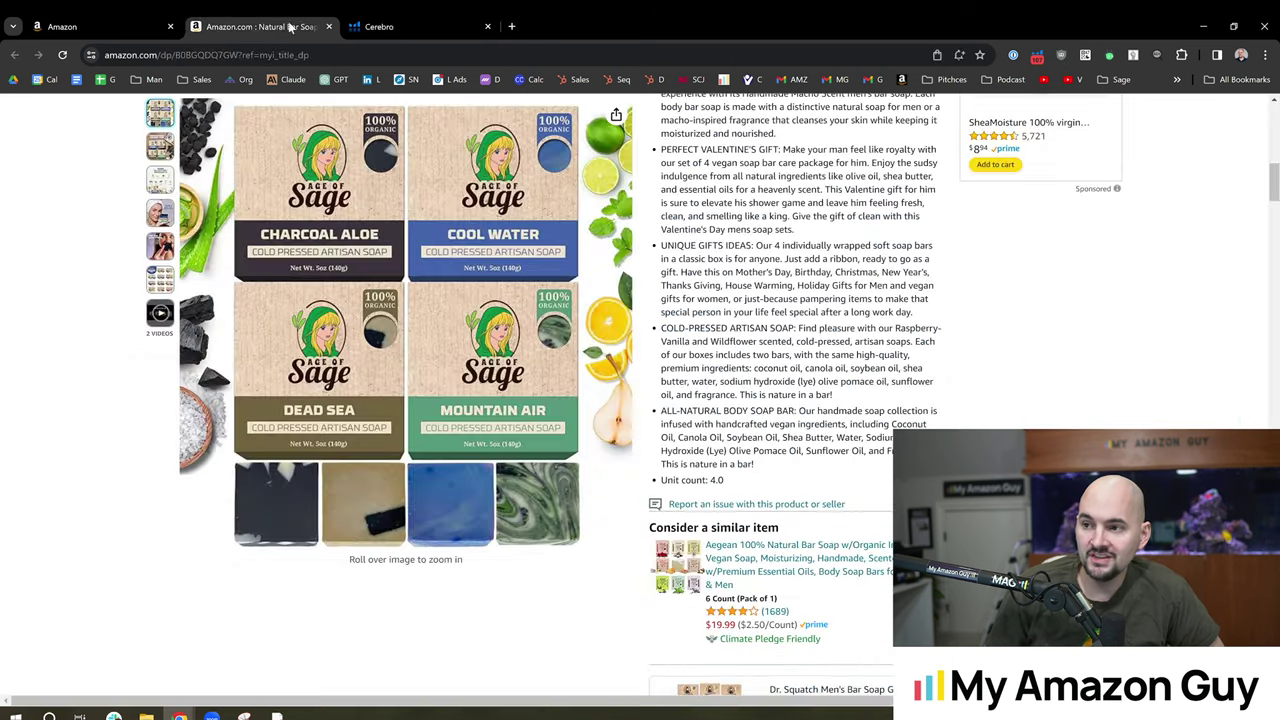
{"action": "scroll", "coordinate": [835, 477], "scroll_direction": "up", "scroll_amount": 10}
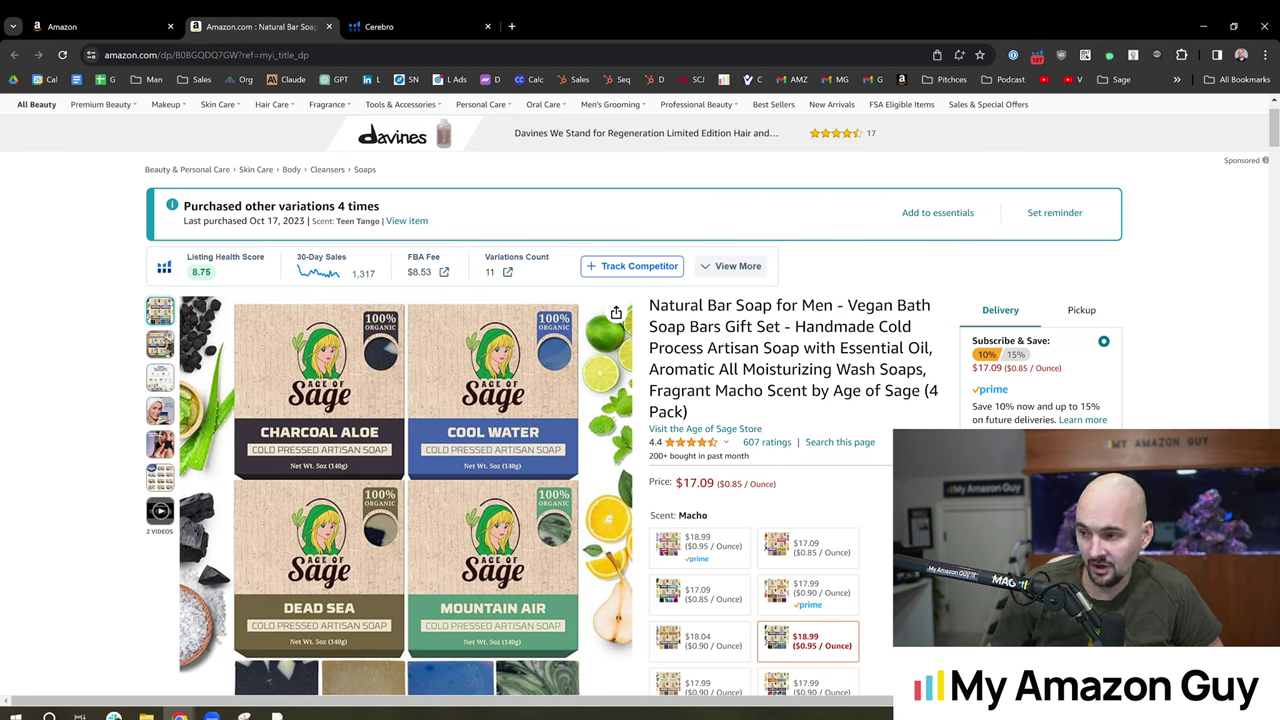
{"action": "left_click_drag", "start_coordinate": [650, 302], "coordinate": [719, 418]}
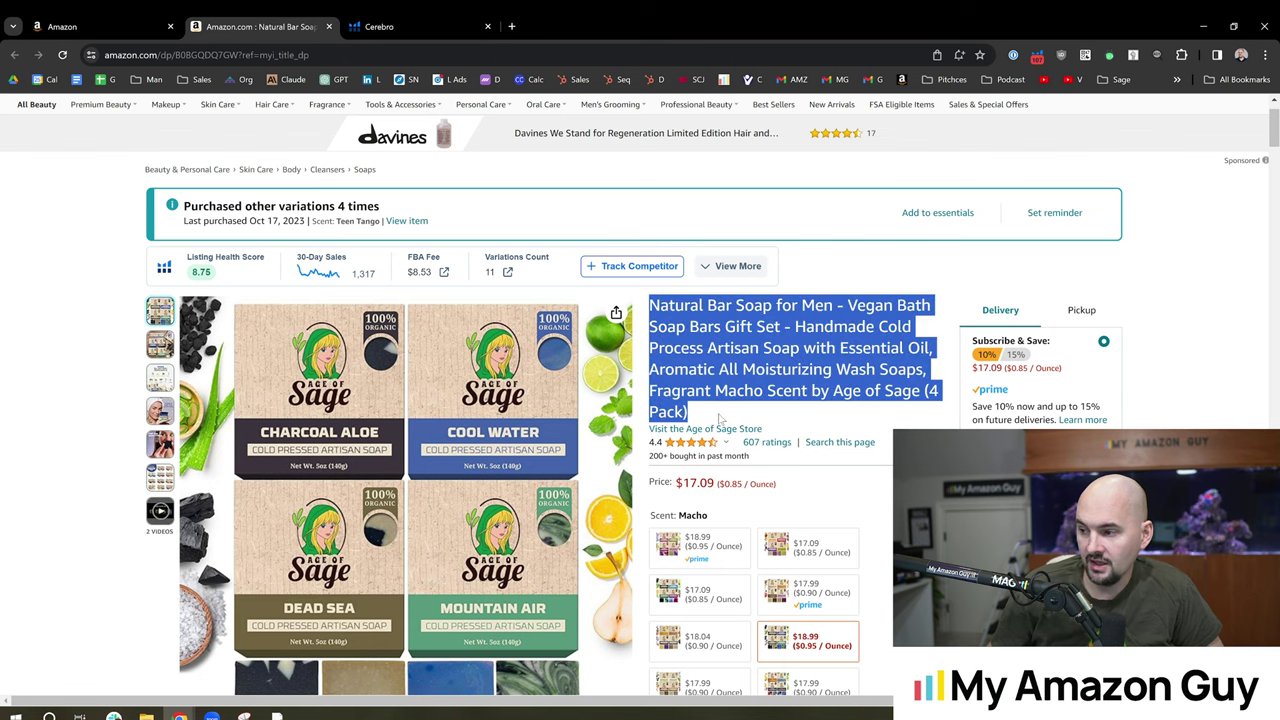
Step: Reorder the Cerebro keyword table so Title Density and Search Volume come directly after Keyword Phrase
{"action": "left_click", "coordinate": [406, 18]}
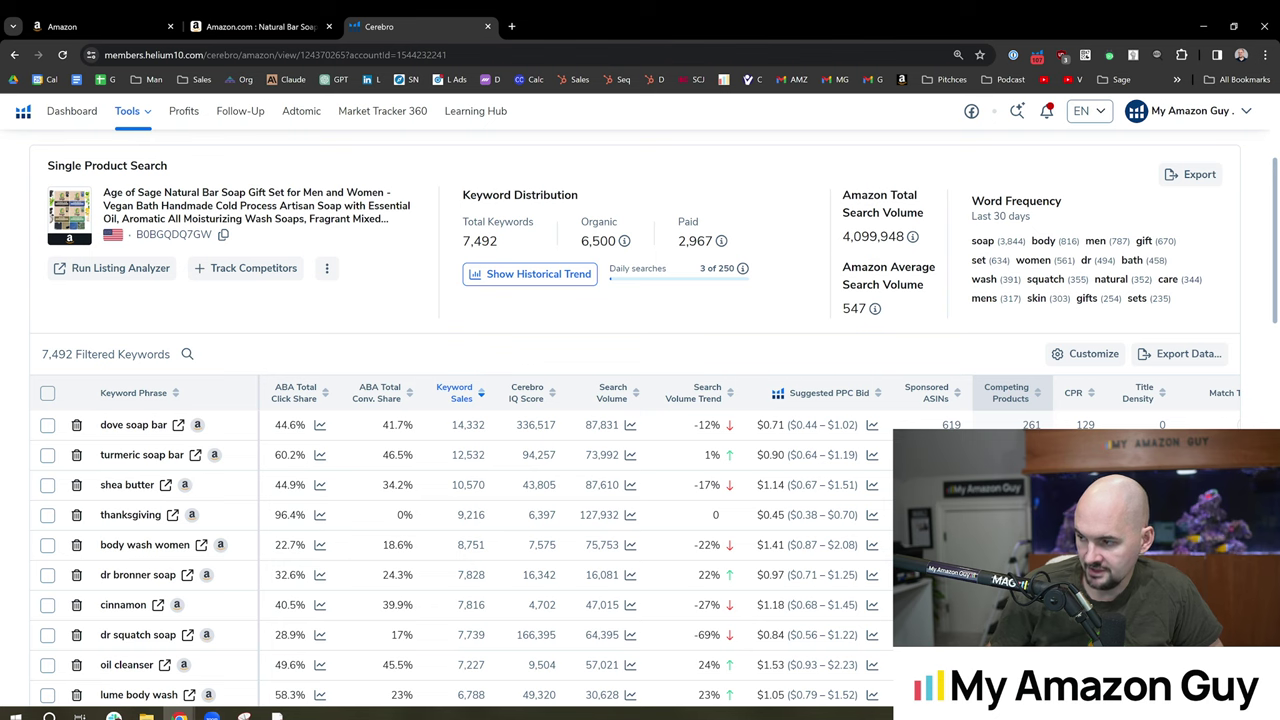
{"action": "left_click_drag", "start_coordinate": [1140, 395], "coordinate": [288, 397]}
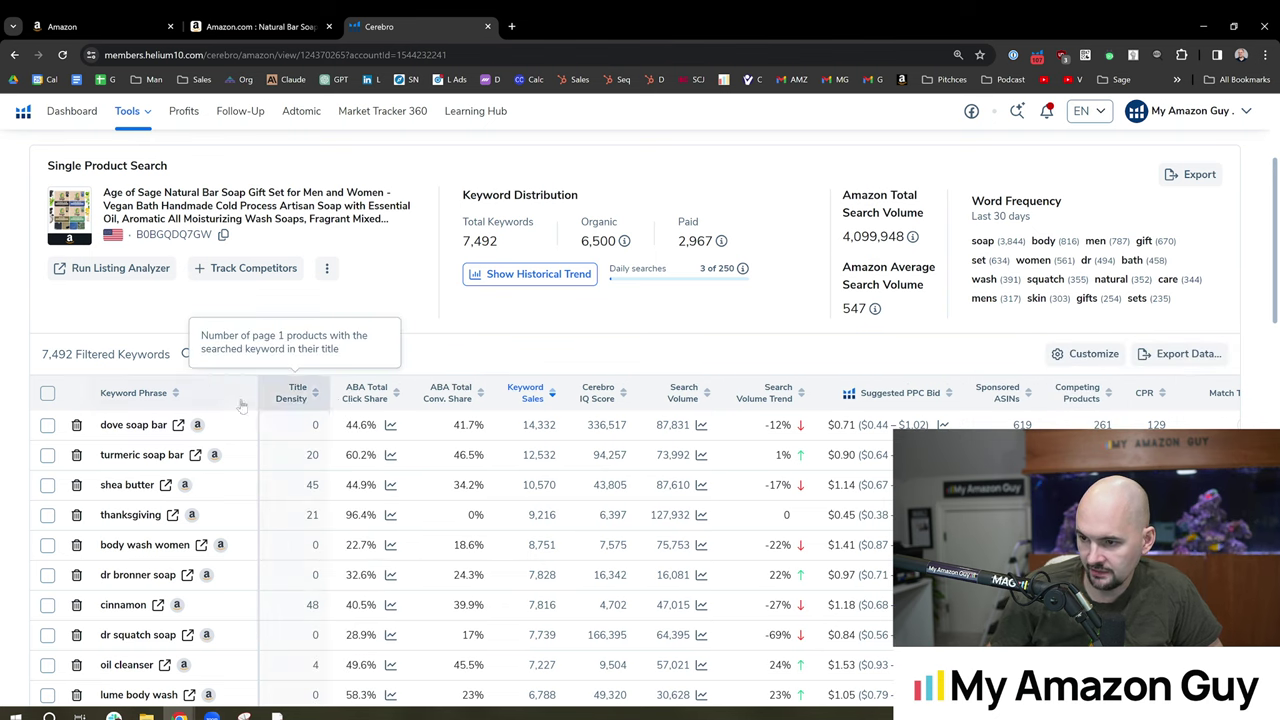
{"action": "double_click", "coordinate": [539, 425]}
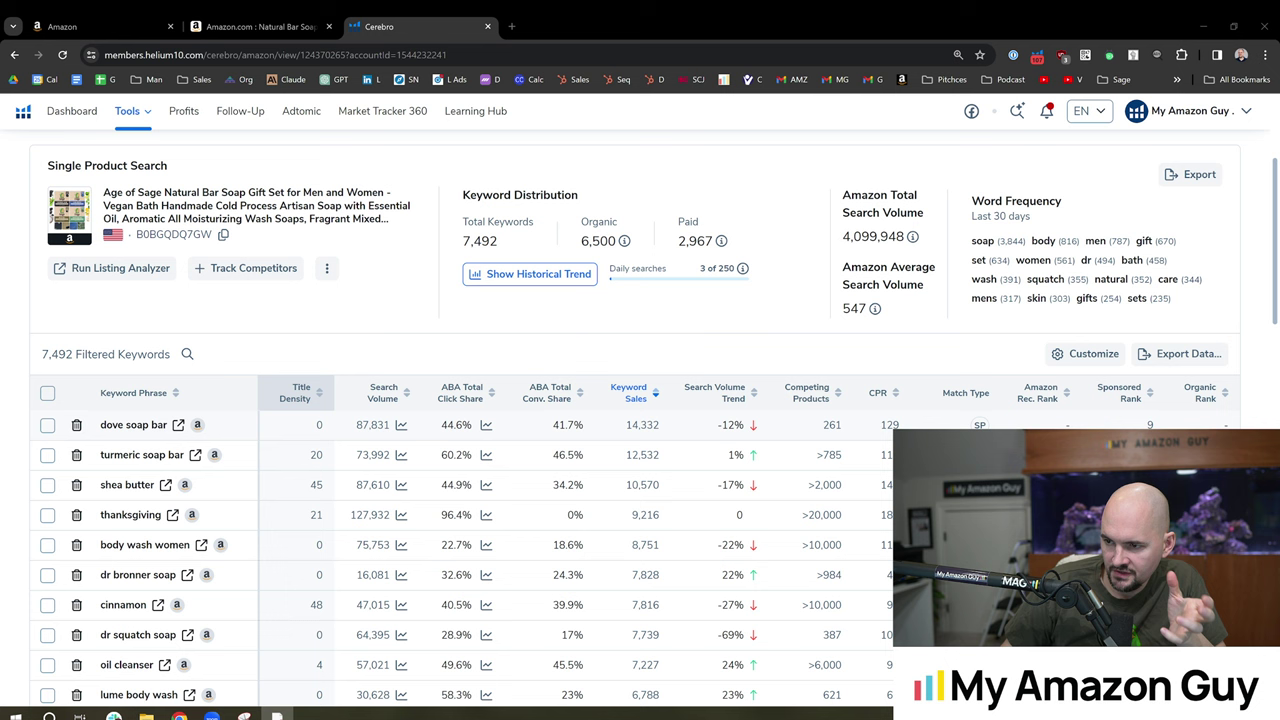
Step: Review the "dove soap bar" and "turmeric soap bar" keywords' figures against the product title in Cerebro
{"action": "left_click_drag", "start_coordinate": [356, 425], "coordinate": [391, 431]}
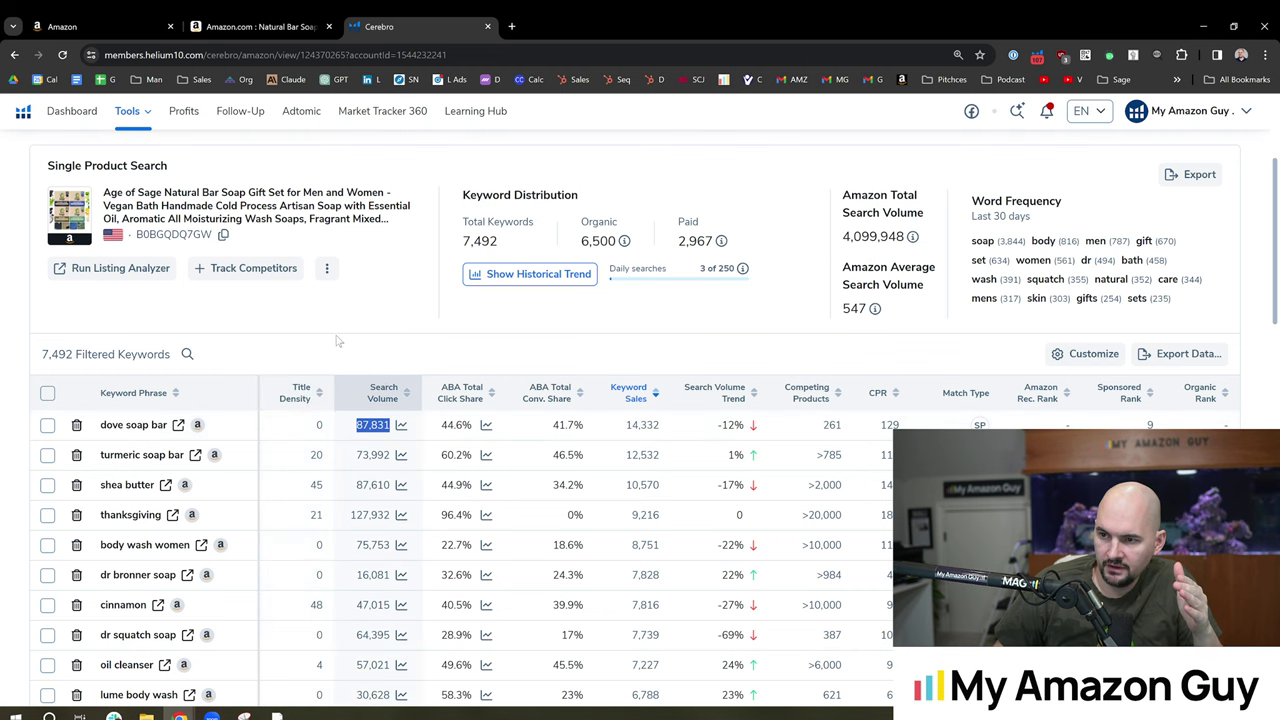
{"action": "left_click_drag", "start_coordinate": [108, 192], "coordinate": [390, 220]}
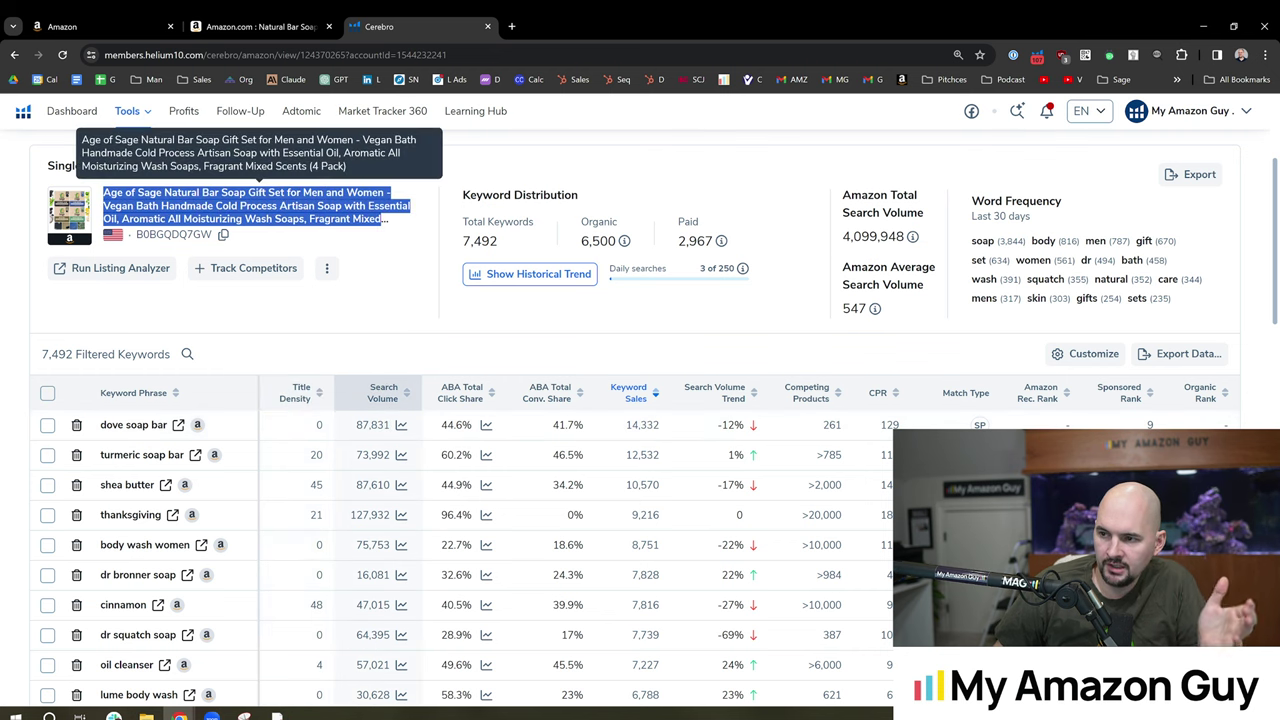
{"action": "left_click", "coordinate": [388, 296]}
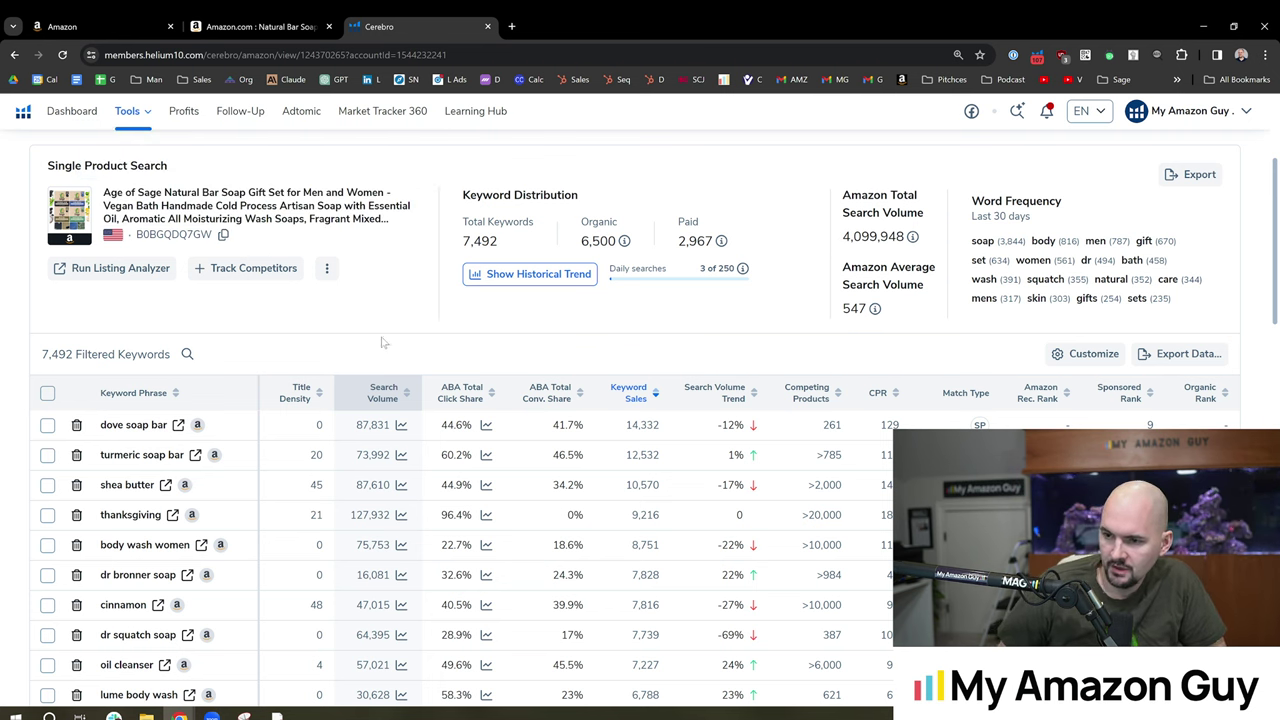
{"action": "double_click", "coordinate": [111, 425]}
{"action": "left_click", "coordinate": [336, 476]}
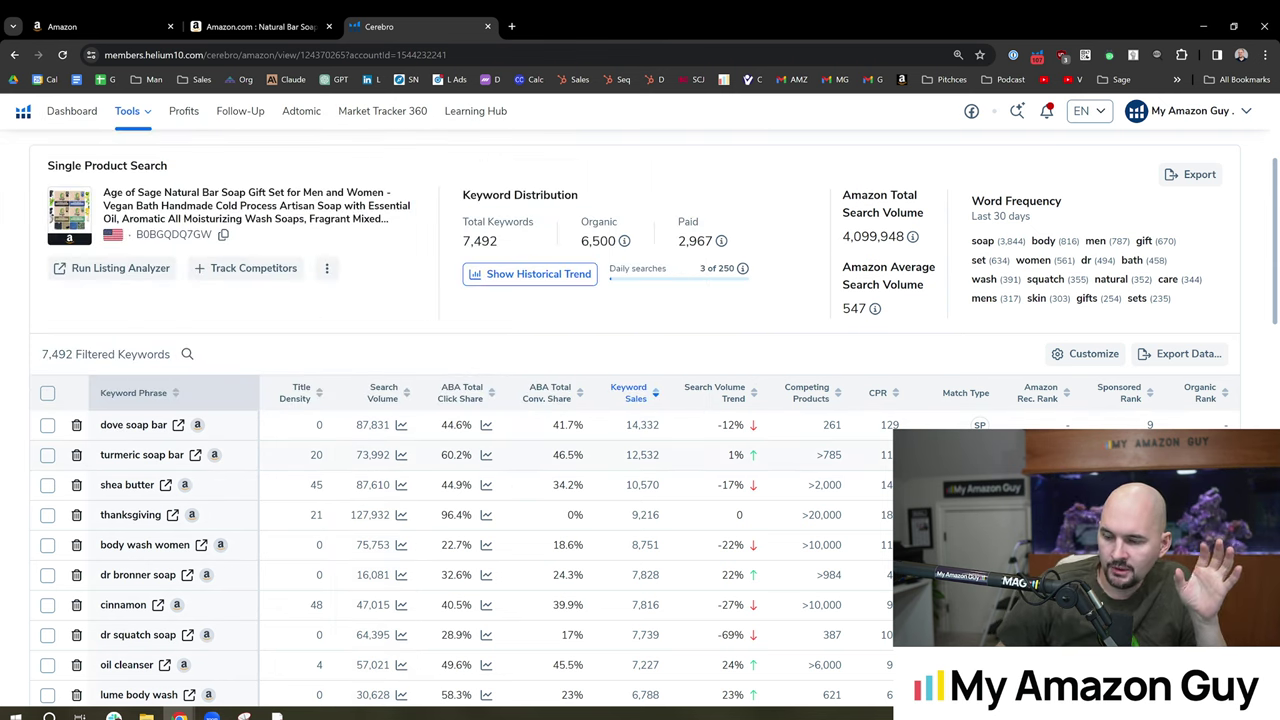
{"action": "double_click", "coordinate": [120, 455]}
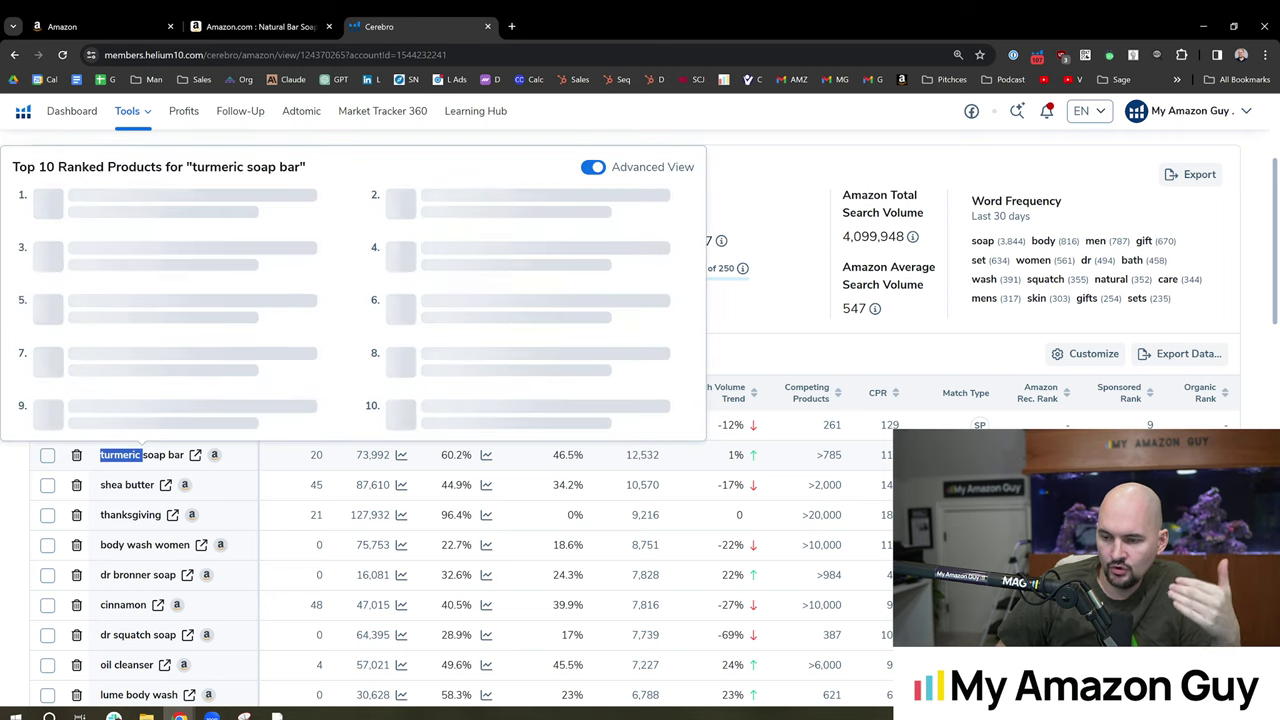
{"action": "left_click", "coordinate": [322, 467]}
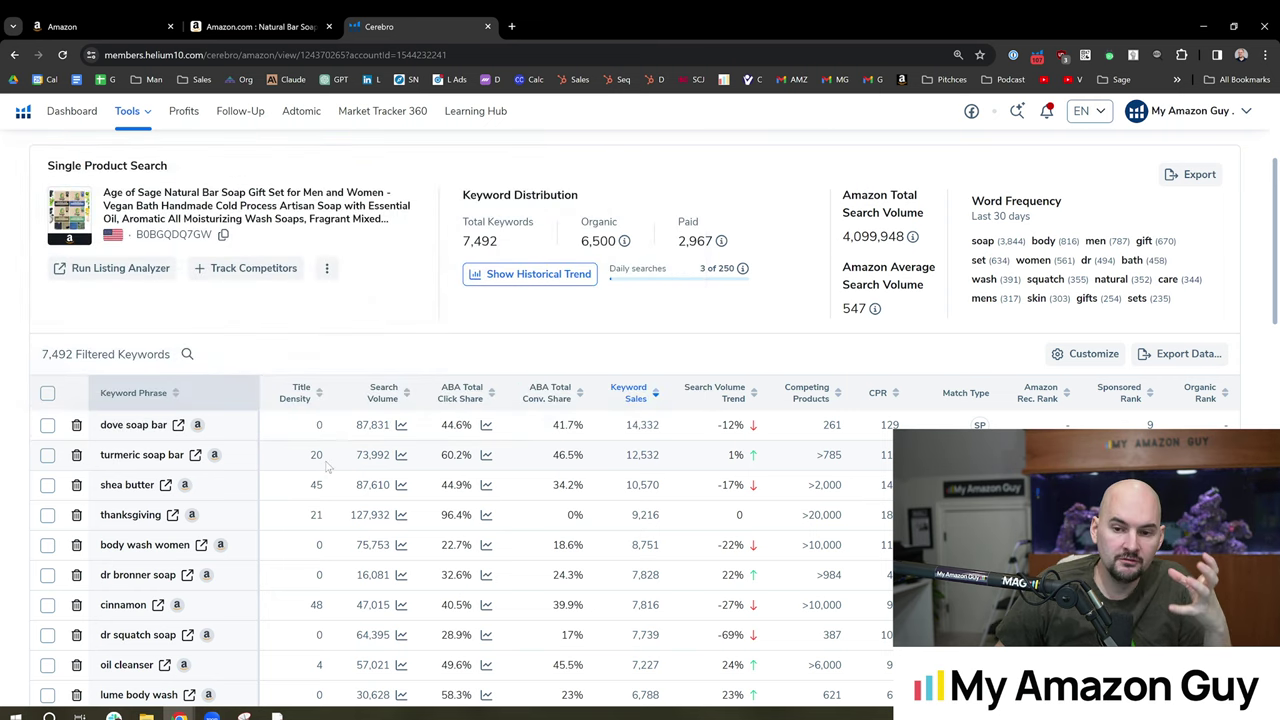
Step: Open the Harvest scent variation on the Amazon soap listing
{"action": "left_click", "coordinate": [255, 26]}
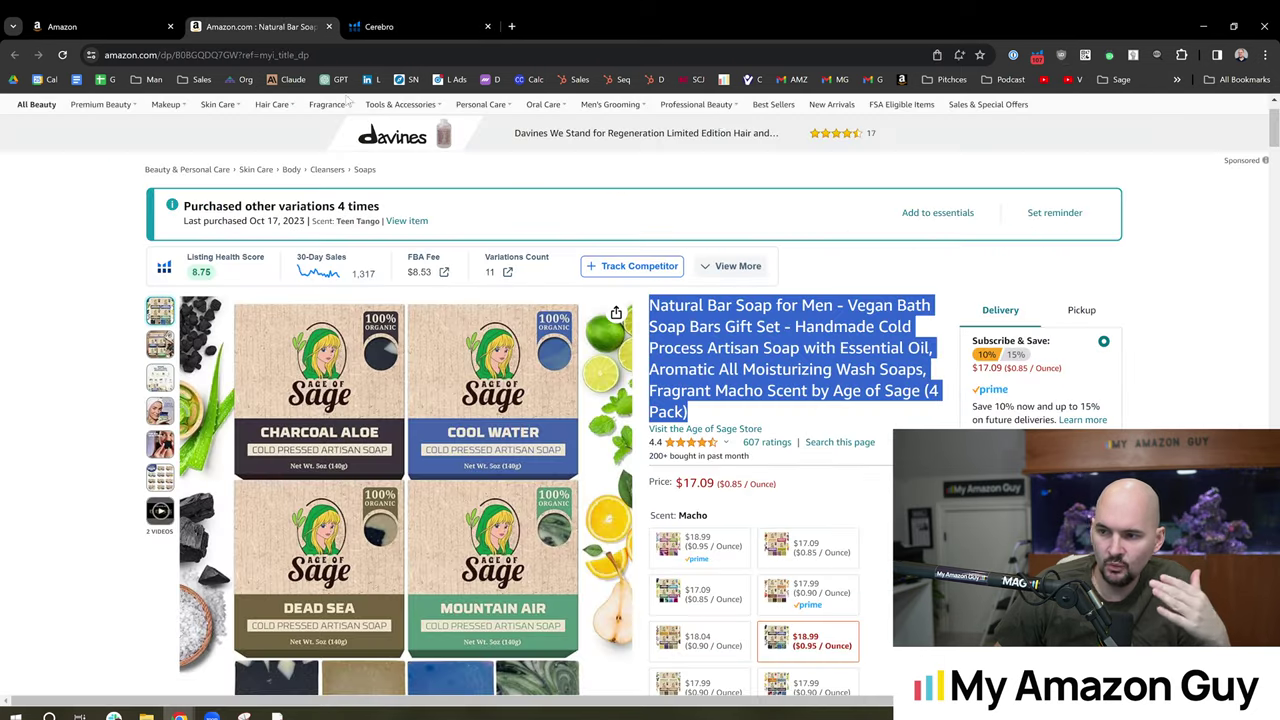
{"action": "scroll", "coordinate": [940, 322], "scroll_direction": "down", "scroll_amount": 2}
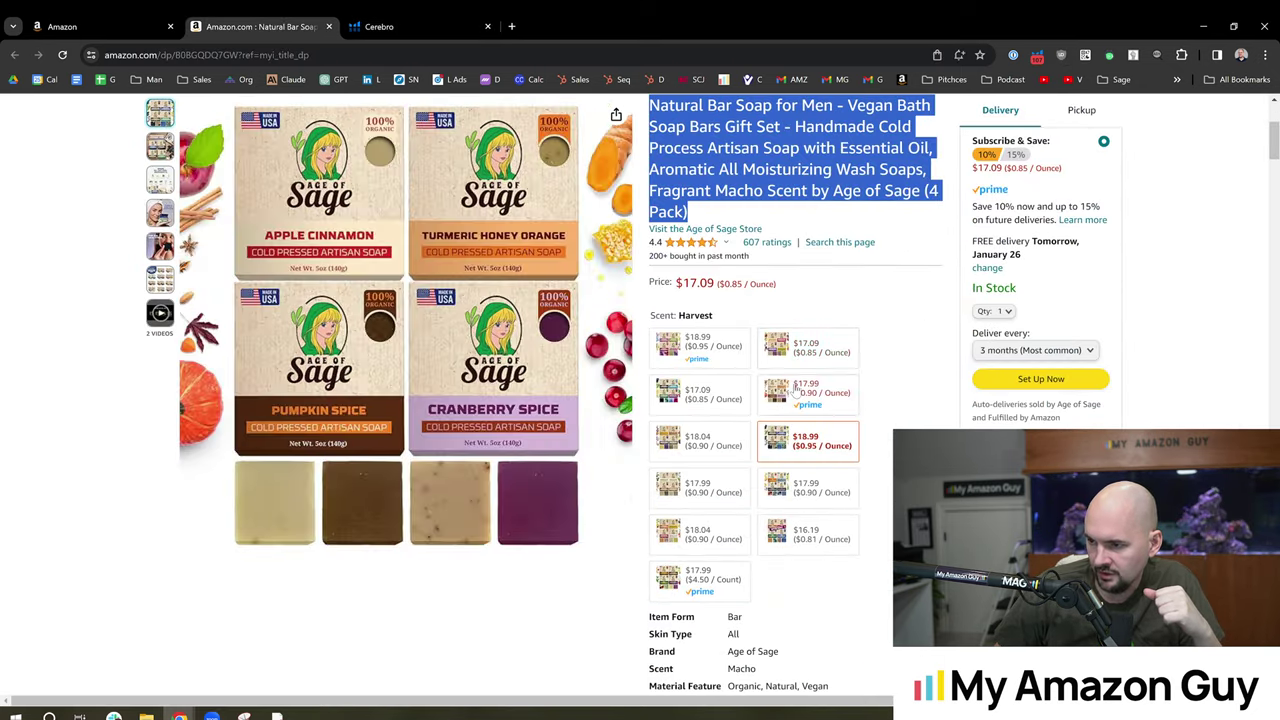
{"action": "left_click", "coordinate": [797, 400]}
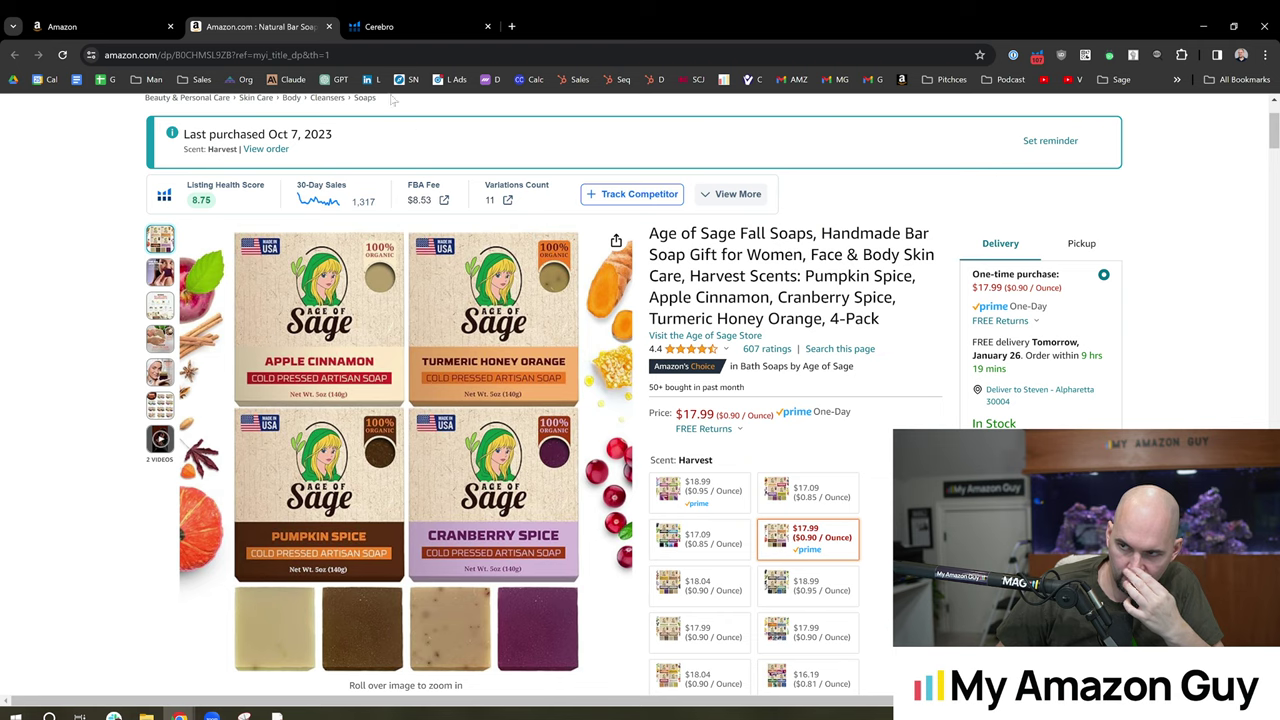
Step: Search the Harvest listing page's text for "tumeric soap bar"
{"action": "left_click", "coordinate": [380, 26]}
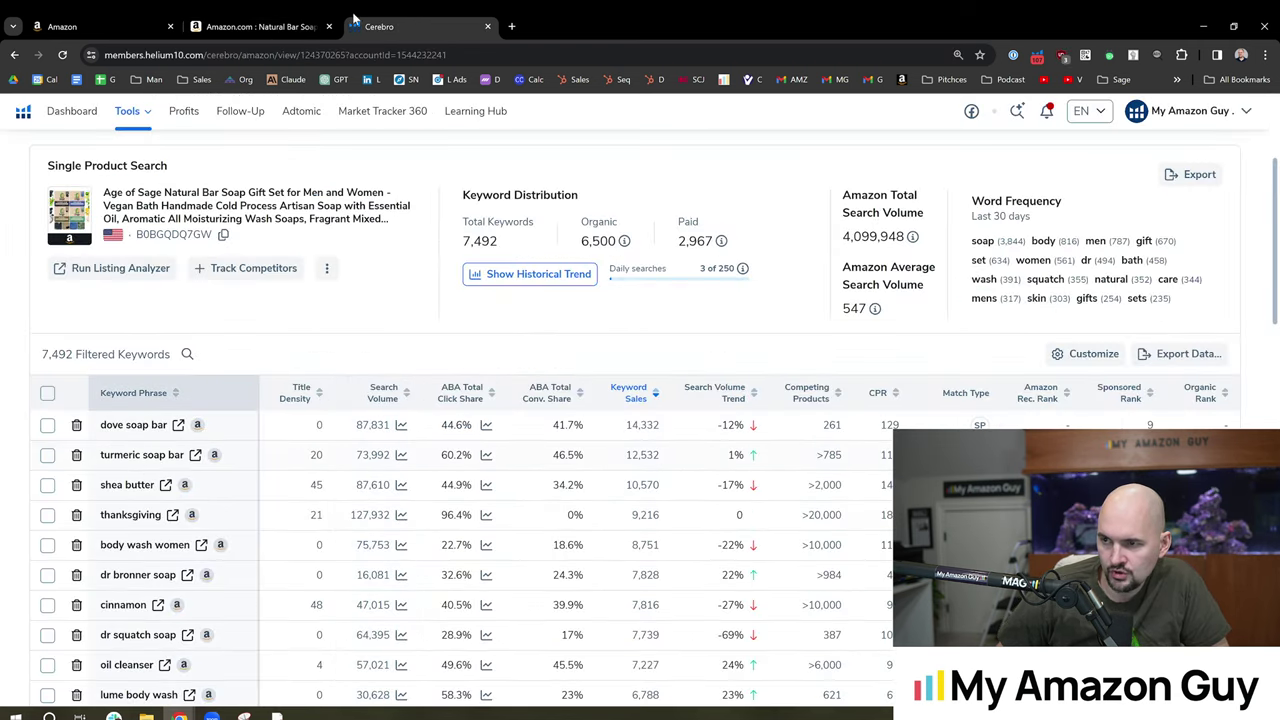
{"action": "left_click", "coordinate": [295, 22]}
{"action": "key", "text": "ctrl+f"}
{"action": "type", "text": "tumeri"}
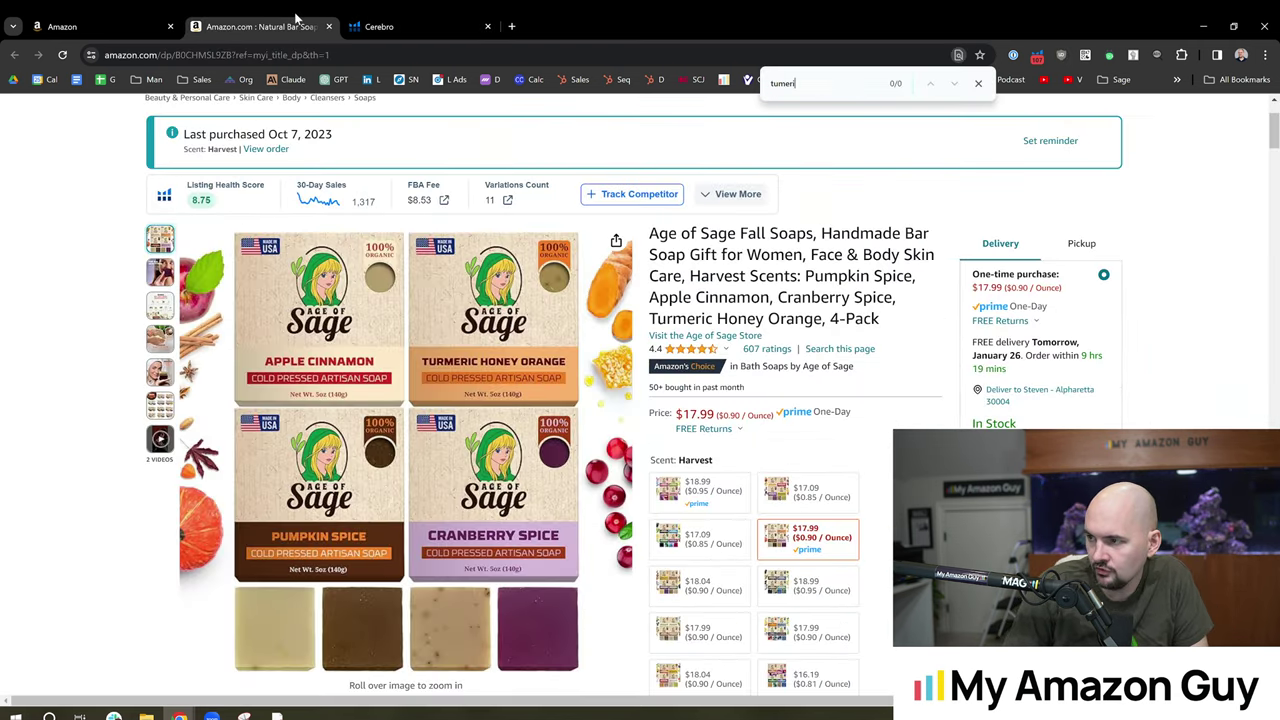
{"action": "type", "text": "c soap bar"}
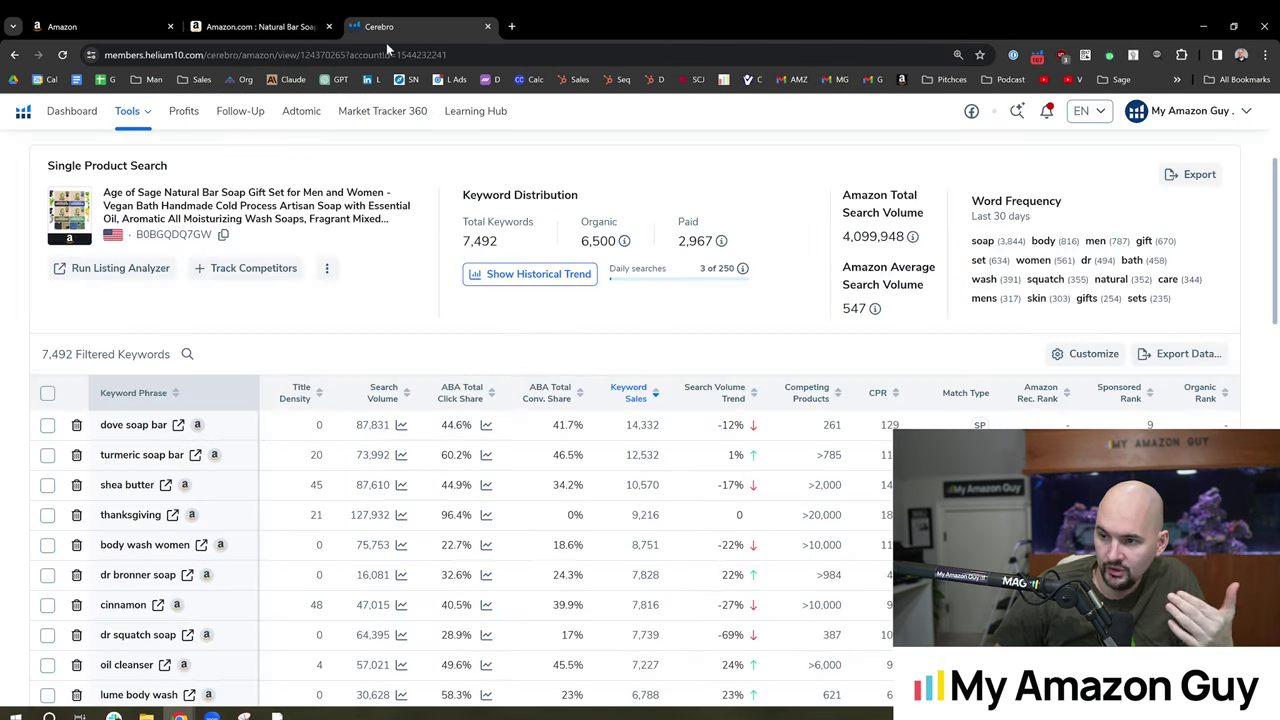
Step: Examine the search volume, title density and top-ranked products for "turmeric soap bar" in Cerebro
{"action": "left_click", "coordinate": [380, 27]}
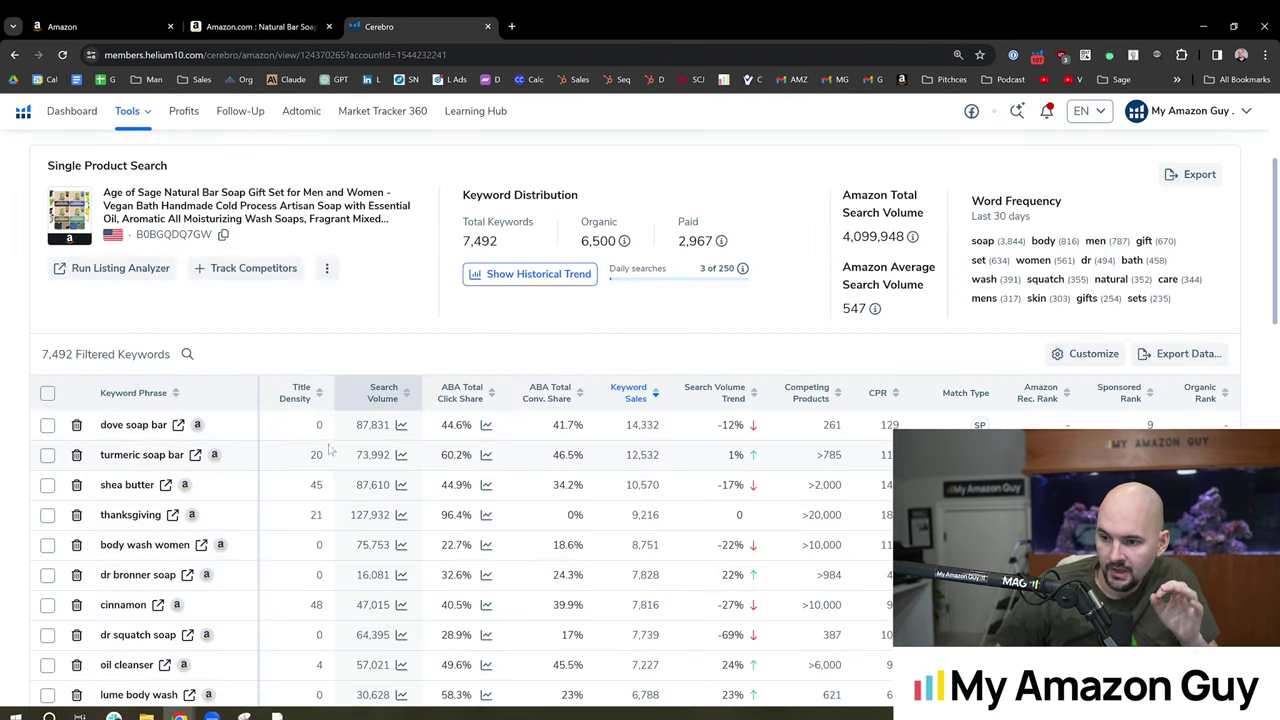
{"action": "left_click_drag", "start_coordinate": [355, 457], "coordinate": [393, 458]}
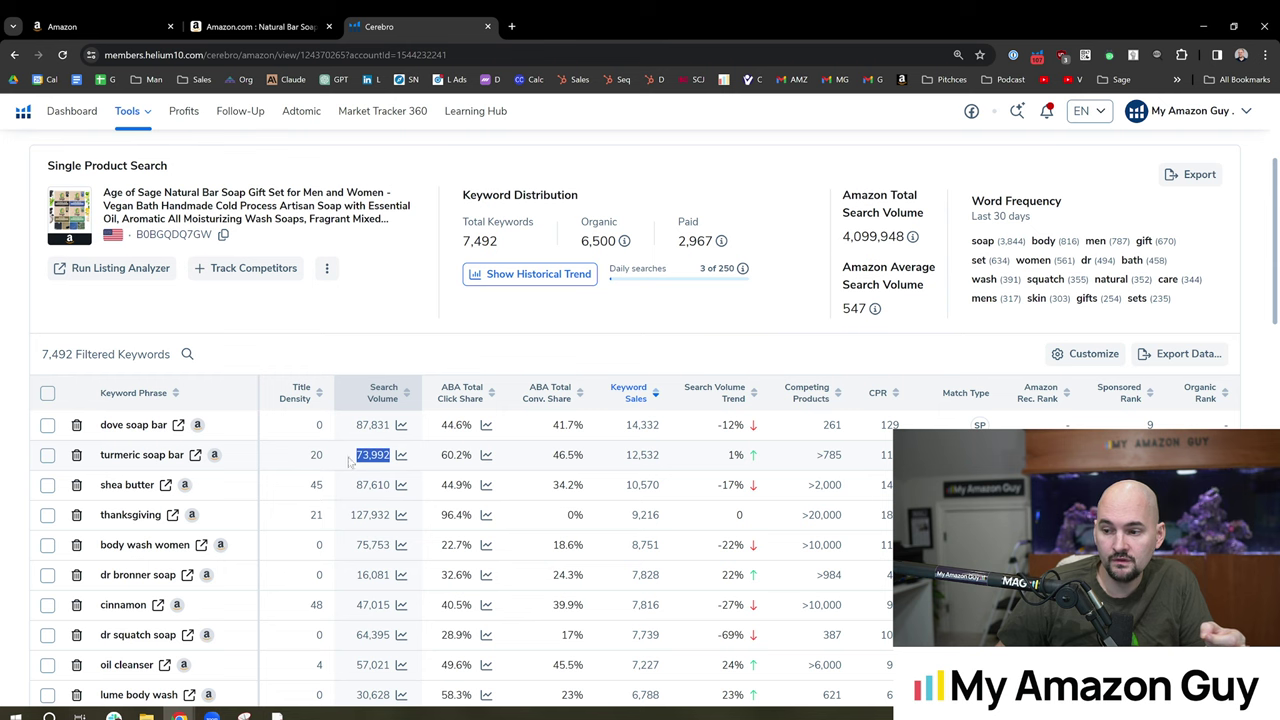
{"action": "double_click", "coordinate": [314, 456]}
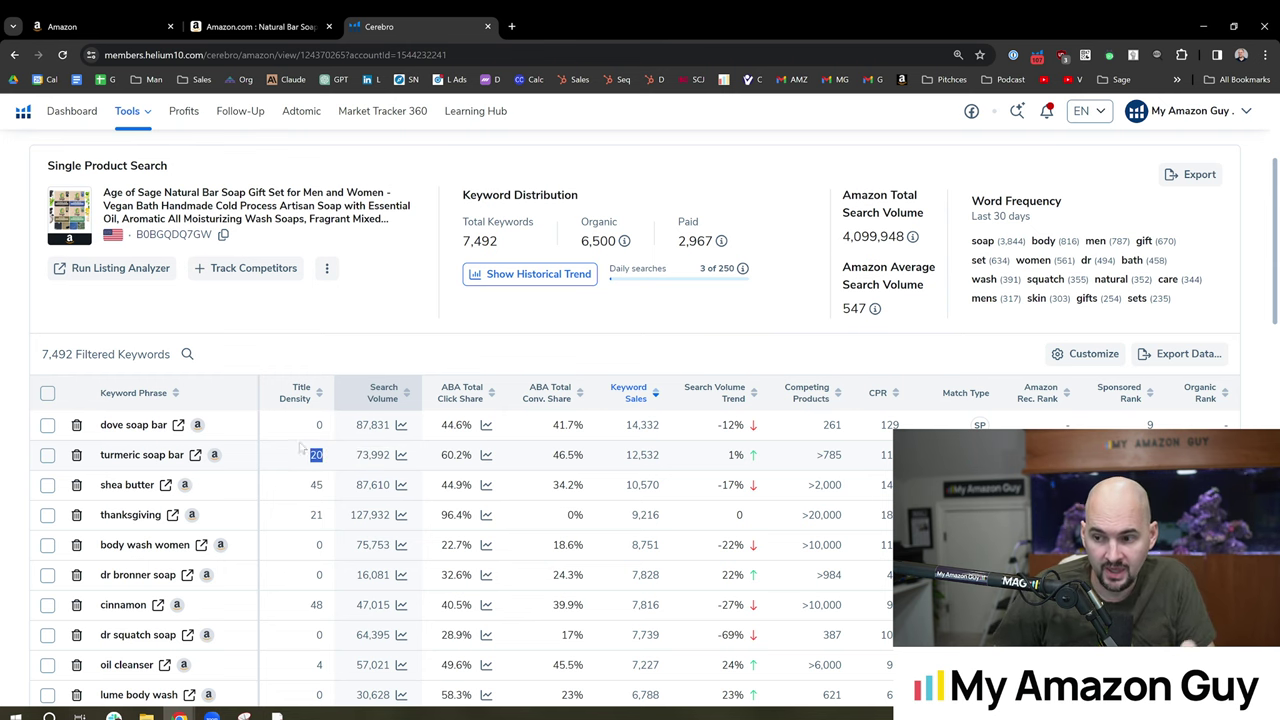
{"action": "mouse_move", "coordinate": [216, 452]}
{"action": "left_click", "coordinate": [262, 458]}
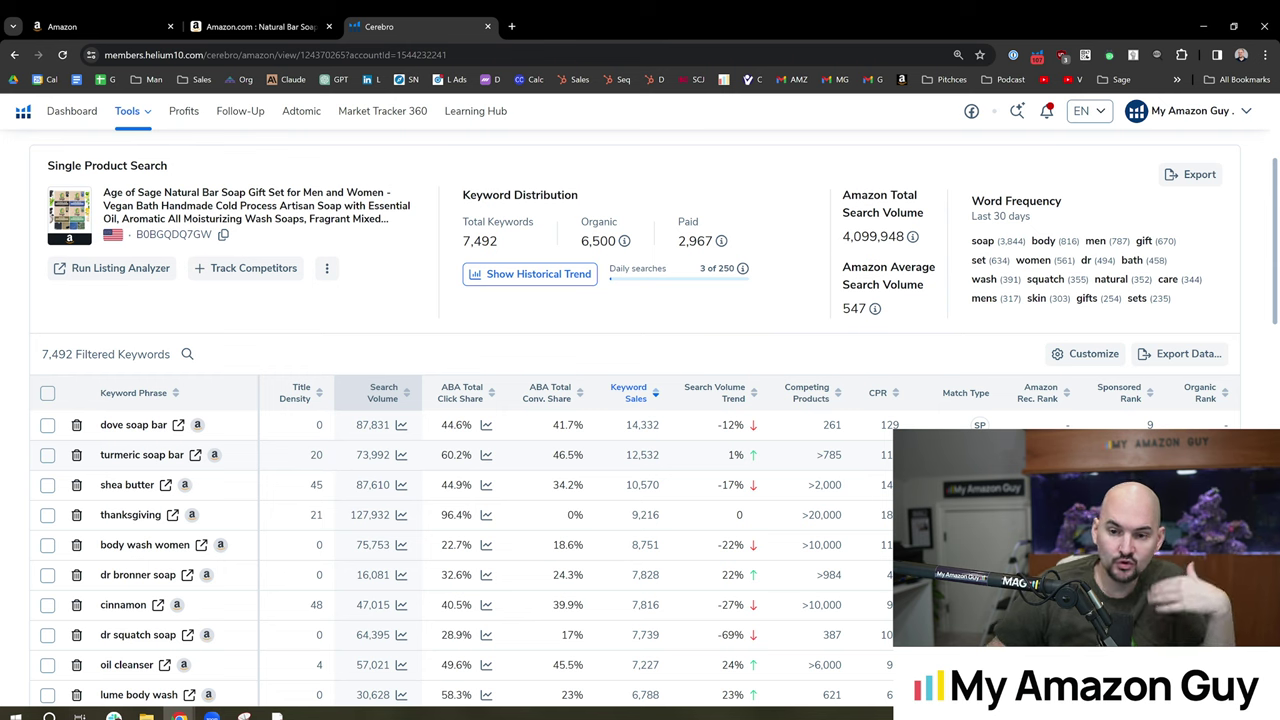
{"action": "right_click", "coordinate": [343, 459]}
{"action": "left_click", "coordinate": [275, 379]}
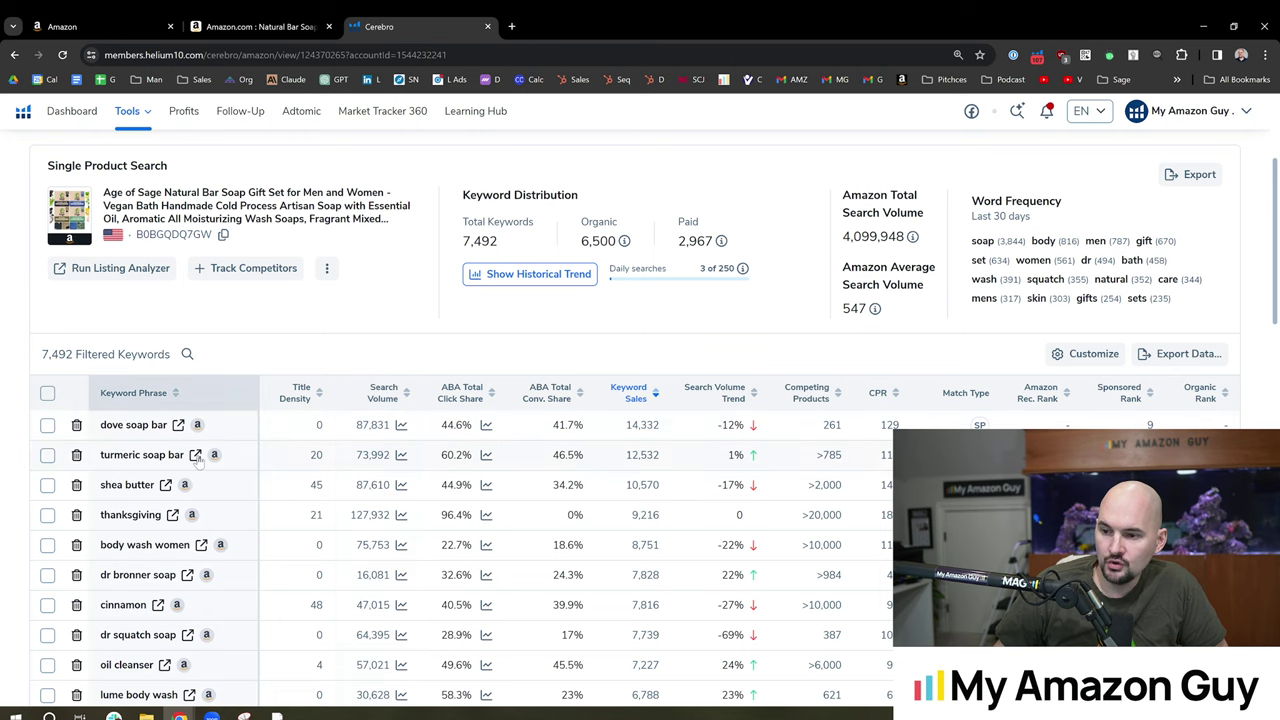
{"action": "left_click_drag", "start_coordinate": [185, 456], "coordinate": [100, 459]}
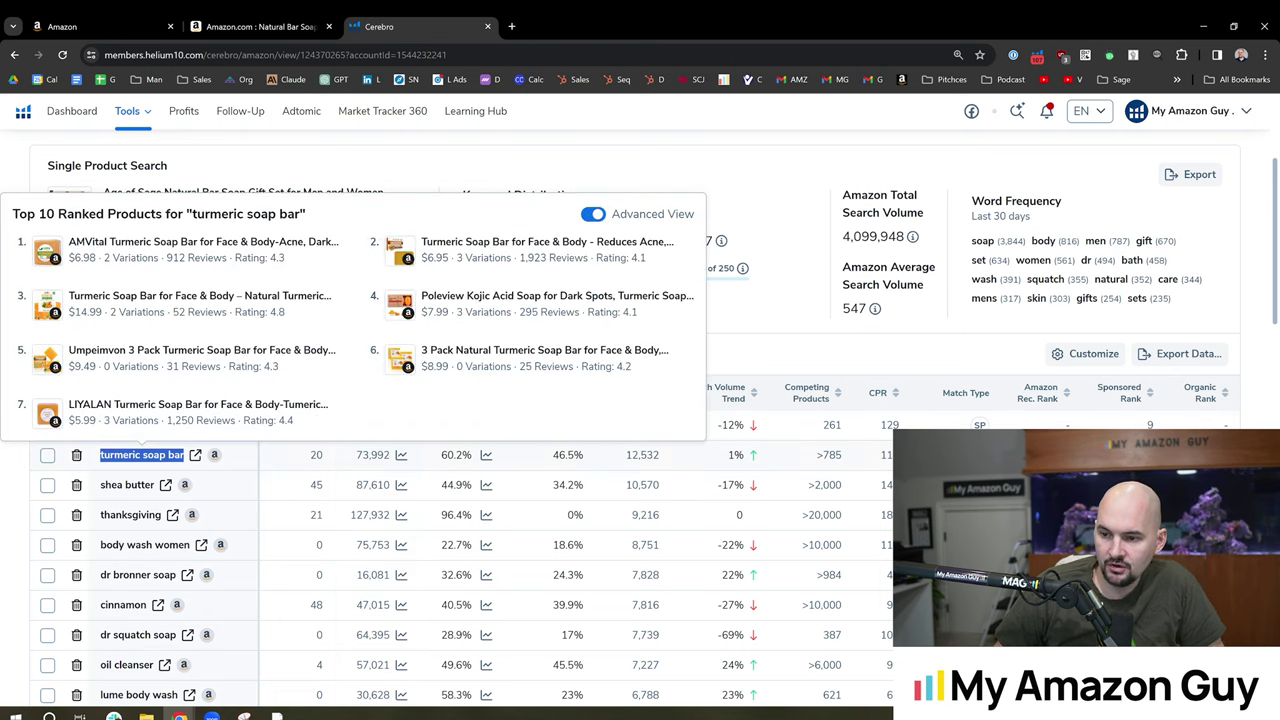
Step: Find ASIN B0CHMSL9ZB in the Seller Central inventory and open its active AOS-NP-HARVEST-6280 listing for editing
{"action": "left_click", "coordinate": [255, 26]}
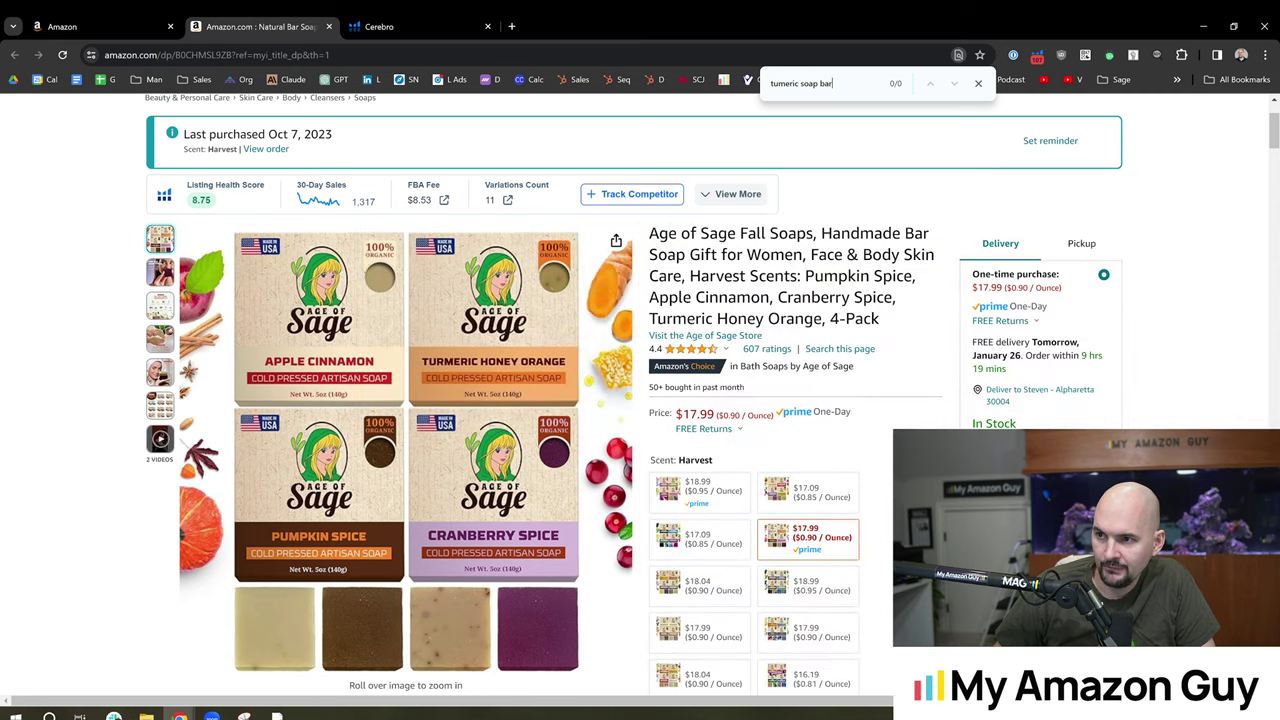
{"action": "left_click", "coordinate": [62, 26]}
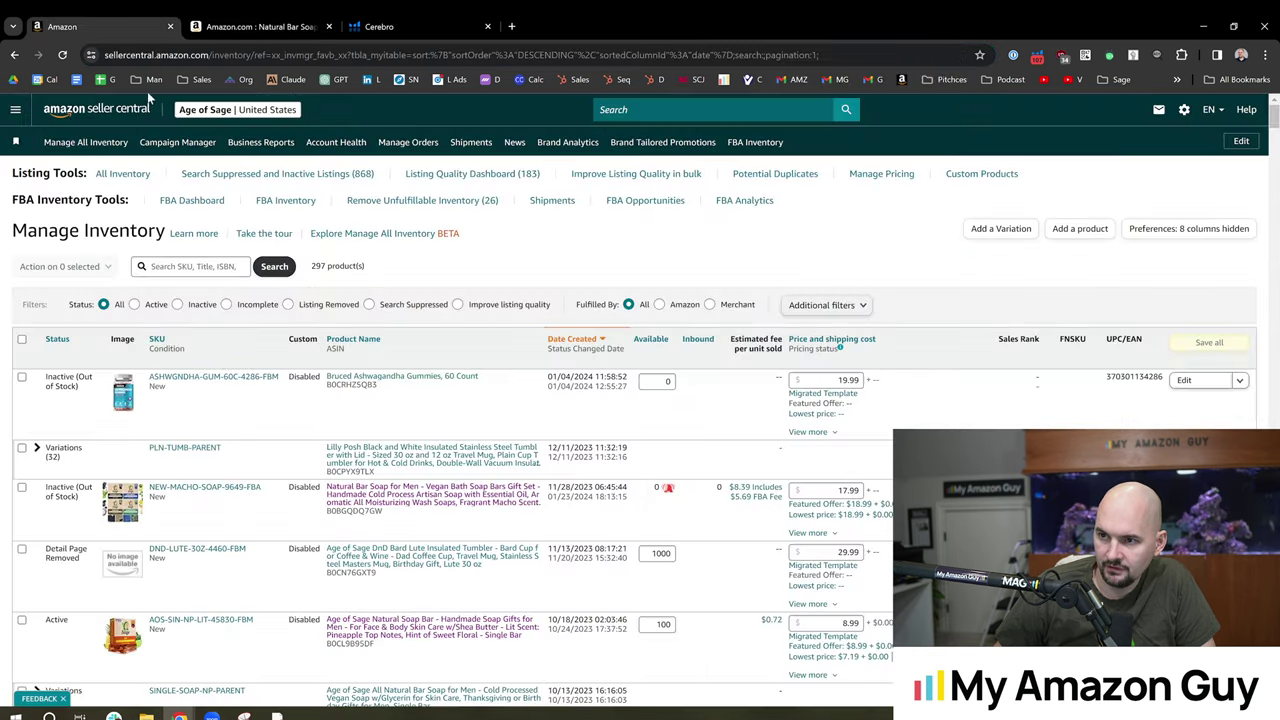
{"action": "type", "text": "B0CHMSL9ZB"}
{"action": "left_click", "coordinate": [273, 266]}
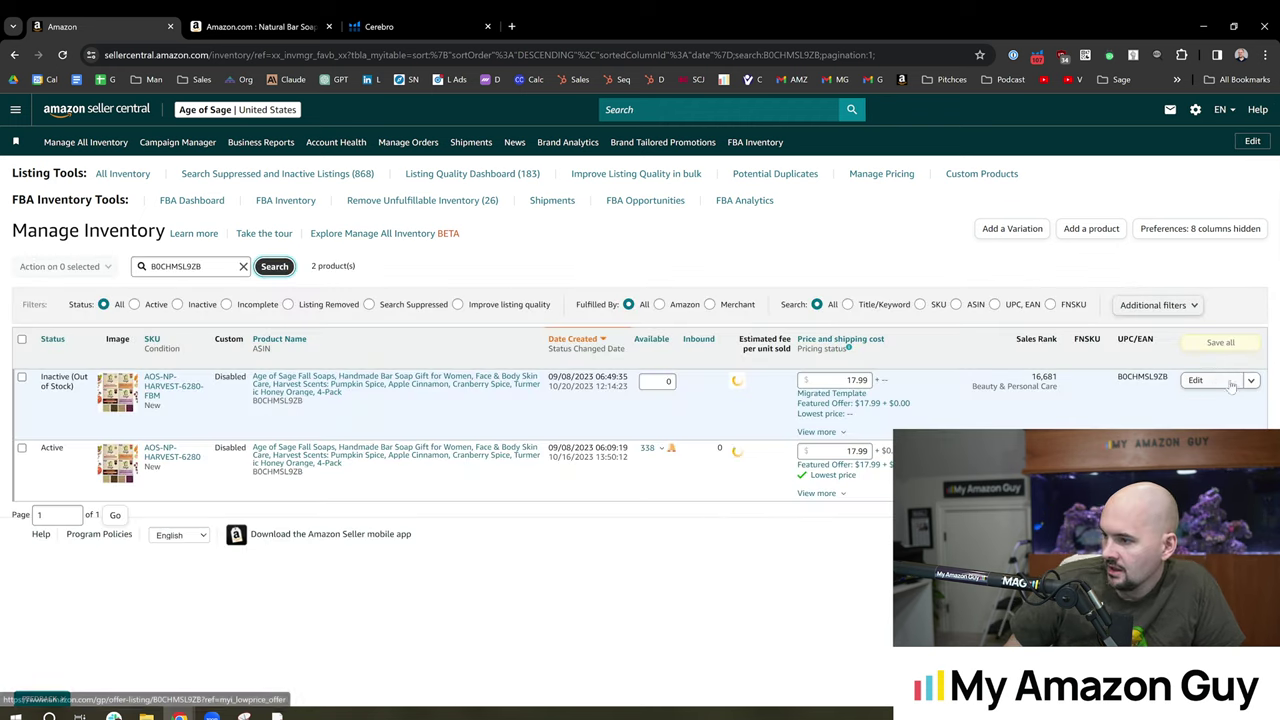
{"action": "left_click", "coordinate": [1195, 451]}
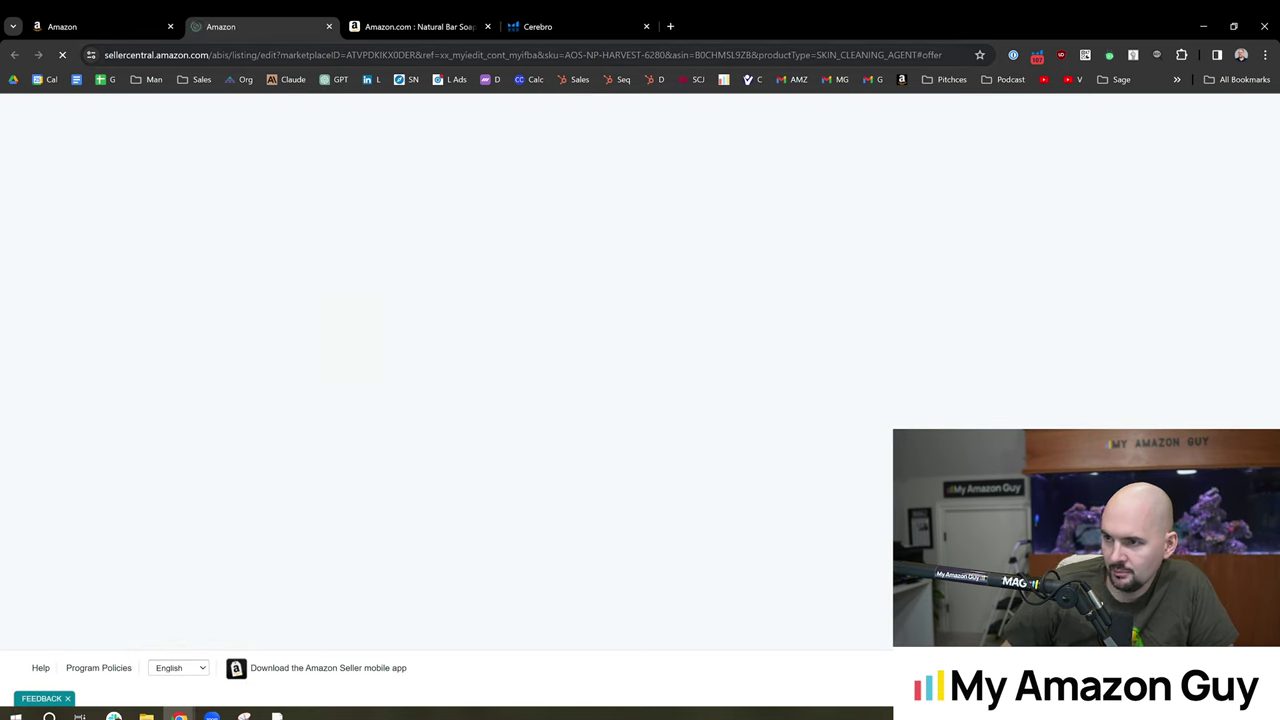
Step: Review the title density and search volume of "turmeric soap bar" in Cerebro and copy the keyword phrase
{"action": "left_click", "coordinate": [540, 26]}
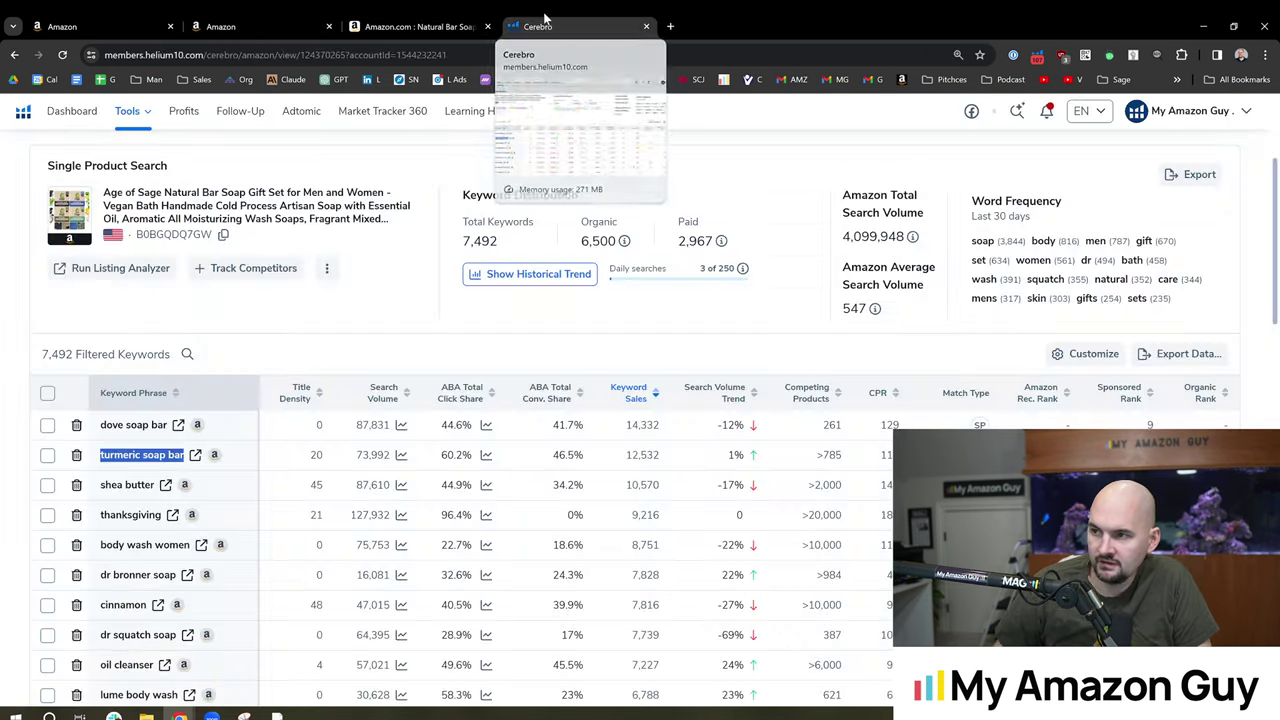
{"action": "left_click_drag", "start_coordinate": [307, 463], "coordinate": [322, 460]}
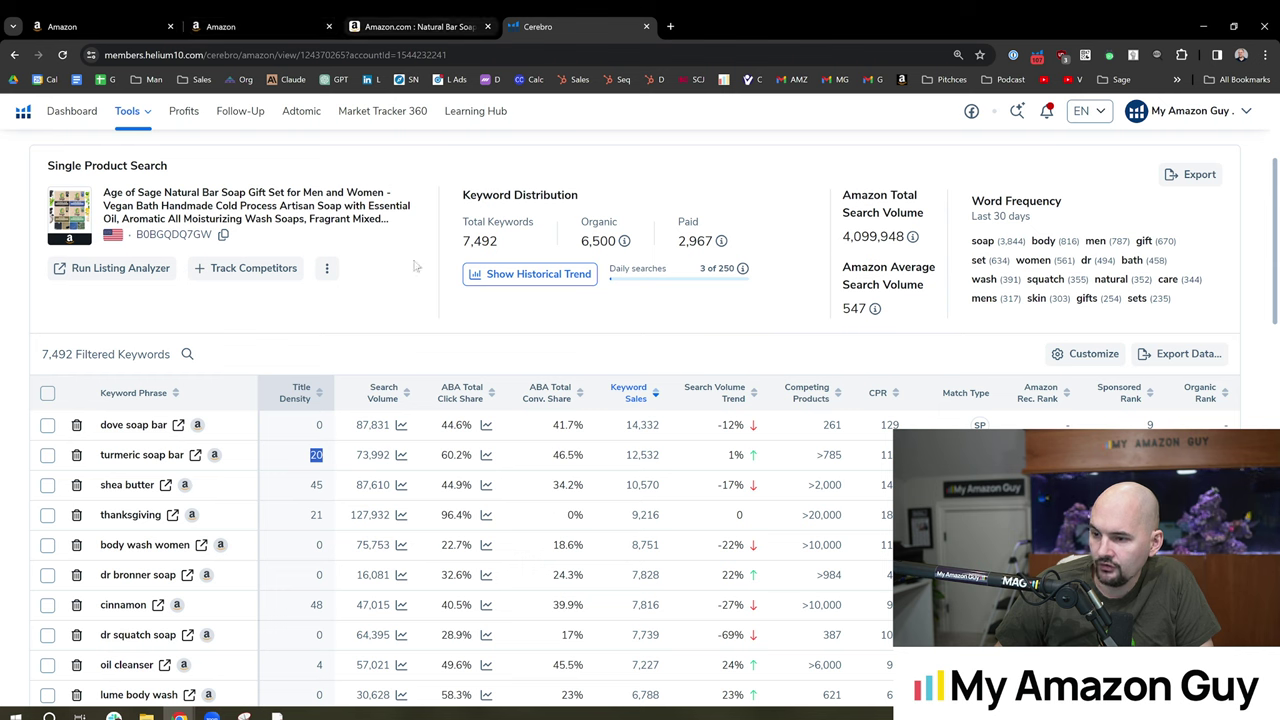
{"action": "left_click_drag", "start_coordinate": [350, 462], "coordinate": [386, 457]}
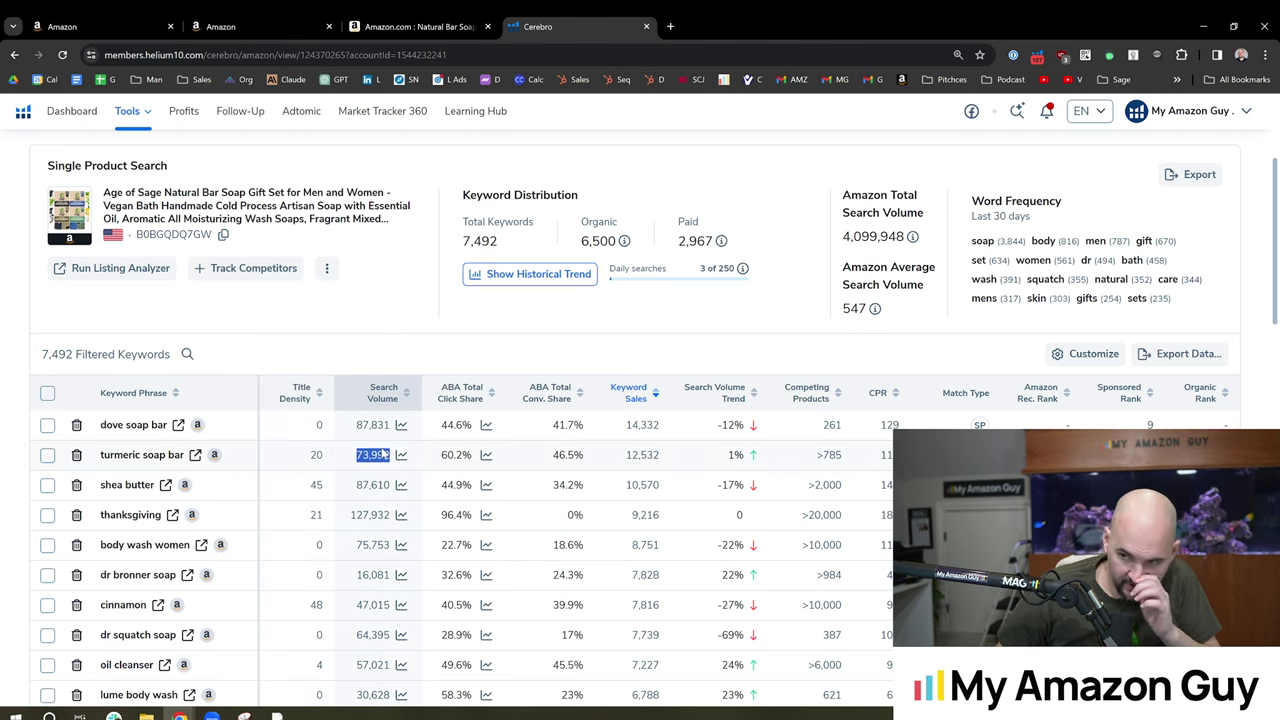
{"action": "double_click", "coordinate": [316, 455]}
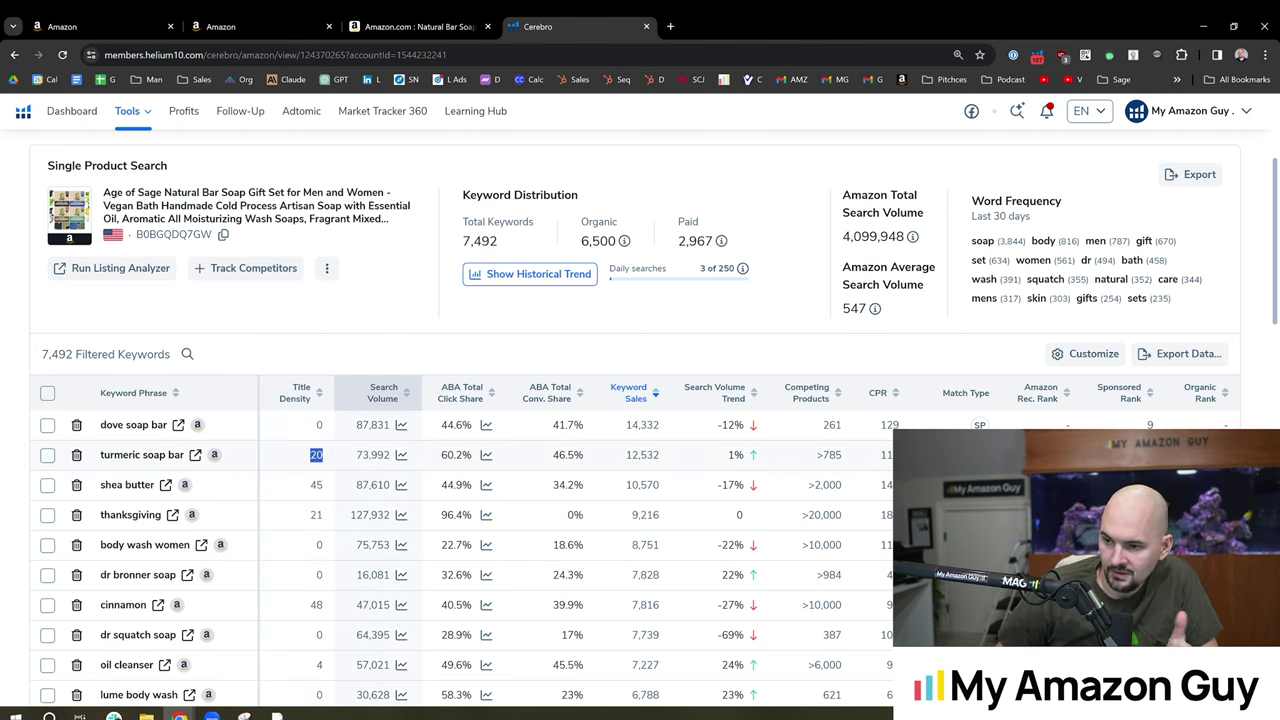
{"action": "left_click_drag", "start_coordinate": [186, 455], "coordinate": [98, 456]}
Step: Fill in the required safety warning as "NA" in the Harvest listing's safety and compliance details
{"action": "left_click", "coordinate": [152, 18]}
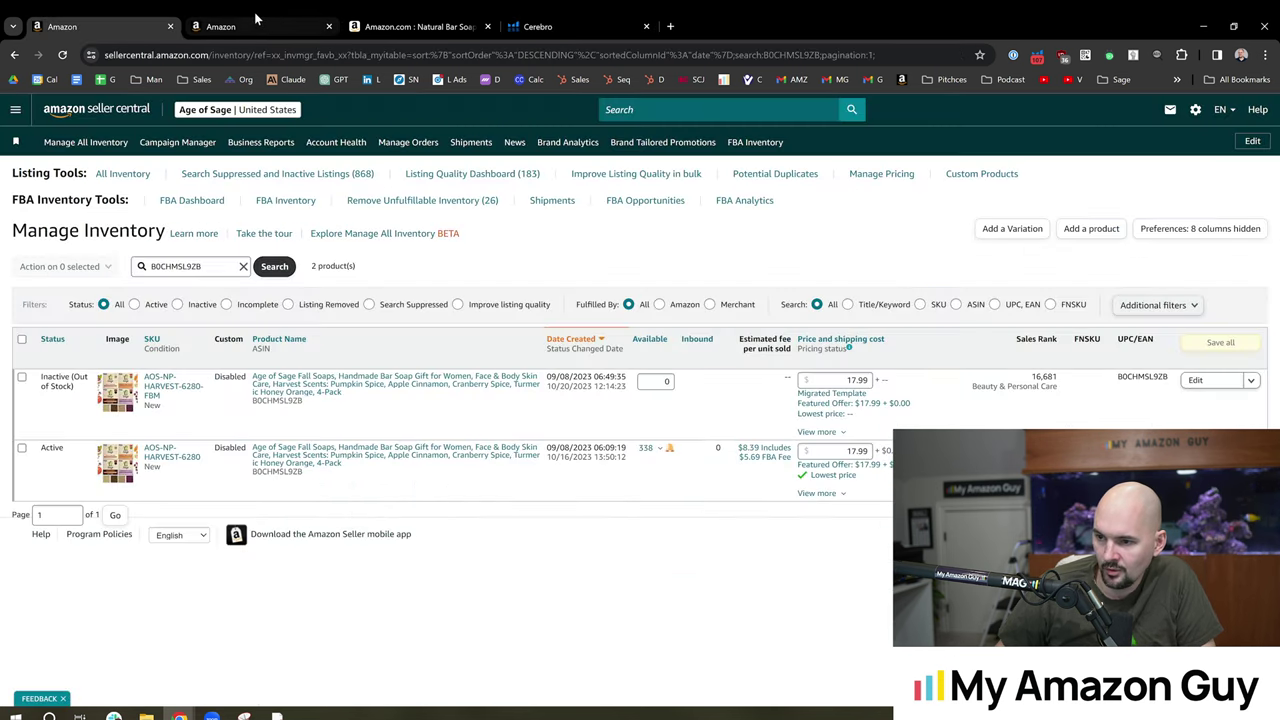
{"action": "left_click", "coordinate": [258, 19]}
{"action": "scroll", "coordinate": [673, 345], "scroll_direction": "down", "scroll_amount": 3}
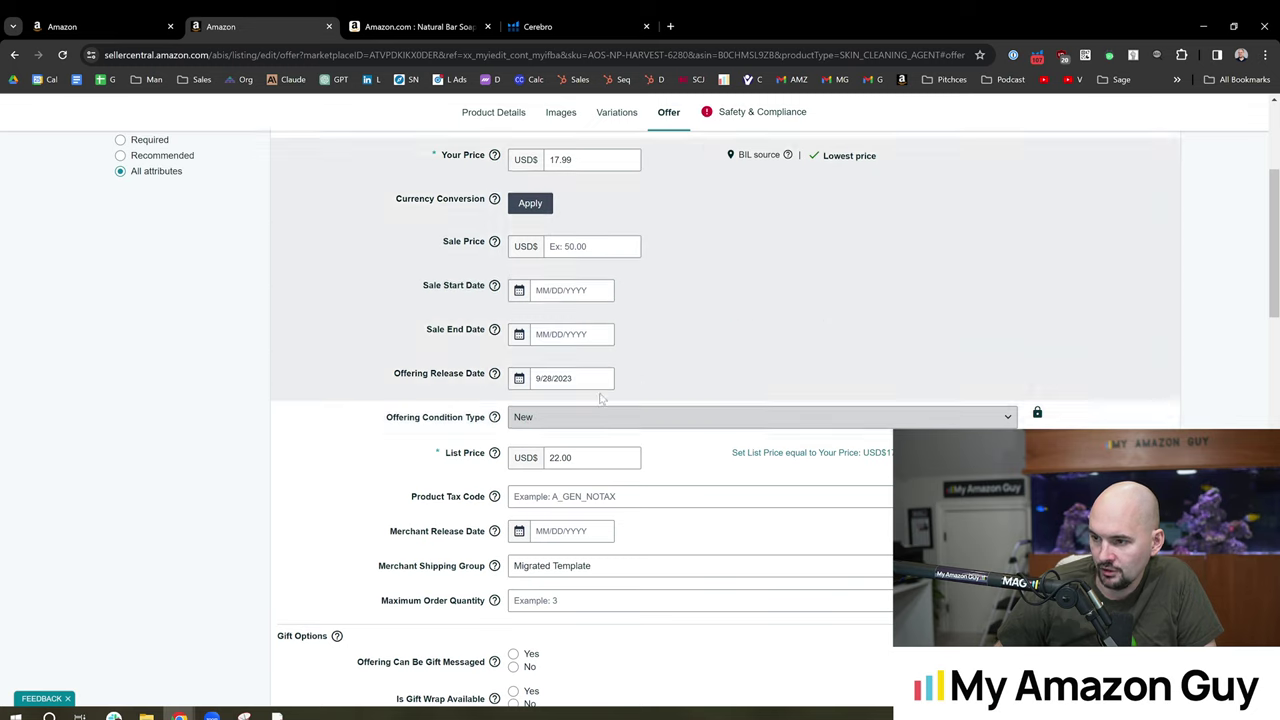
{"action": "scroll", "coordinate": [746, 193], "scroll_direction": "up", "scroll_amount": 2}
{"action": "left_click", "coordinate": [746, 190]}
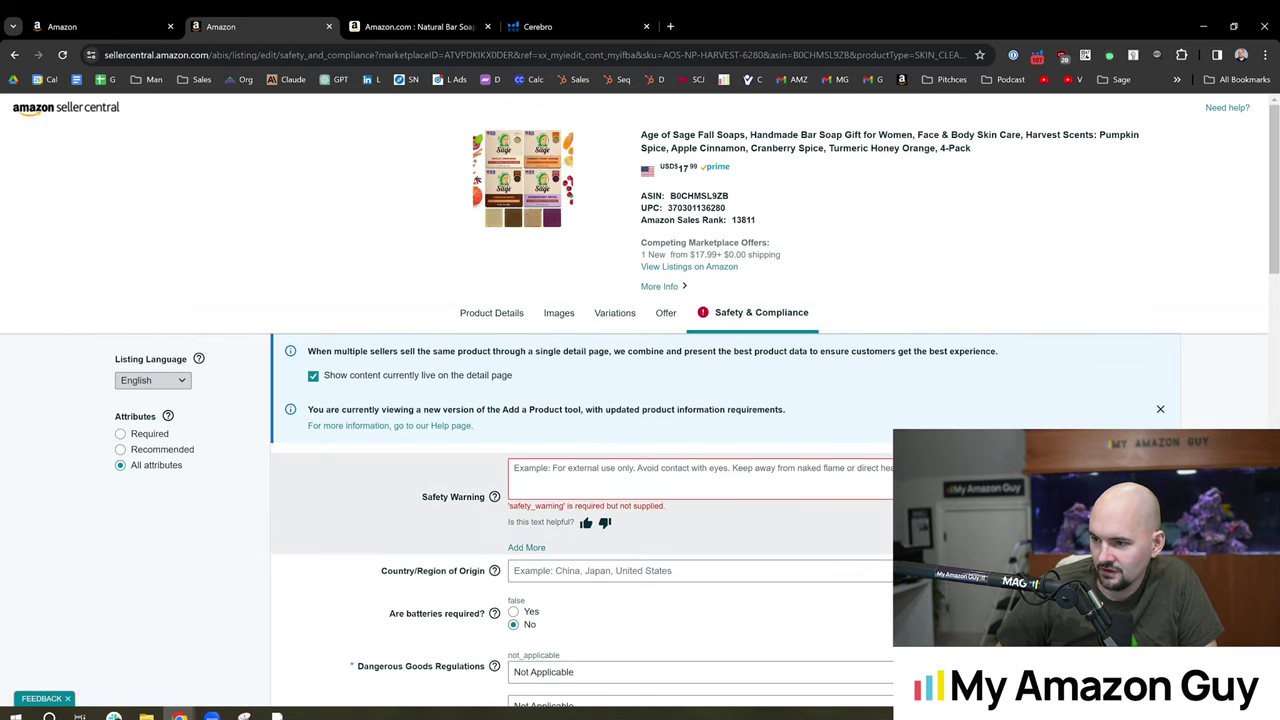
{"action": "left_click", "coordinate": [598, 476]}
{"action": "scroll", "coordinate": [560, 468], "scroll_direction": "down", "scroll_amount": 1}
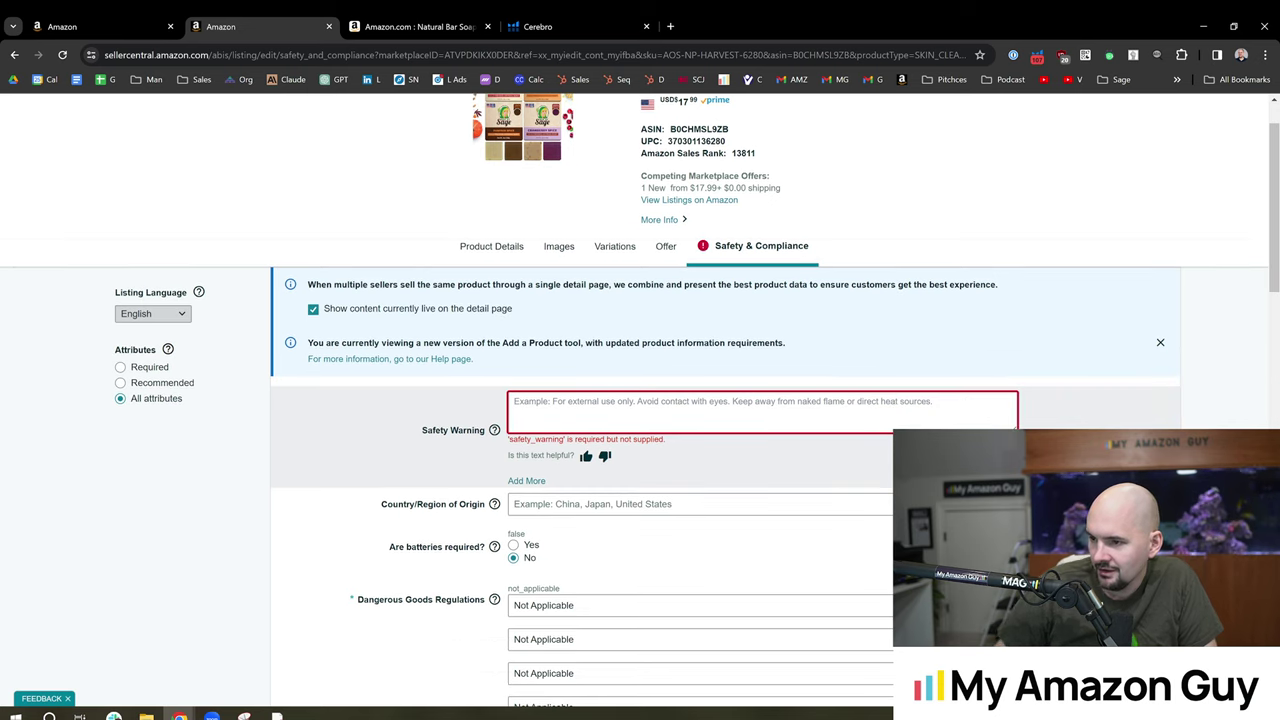
{"action": "type", "text": "NA"}
{"action": "left_click", "coordinate": [884, 358]}
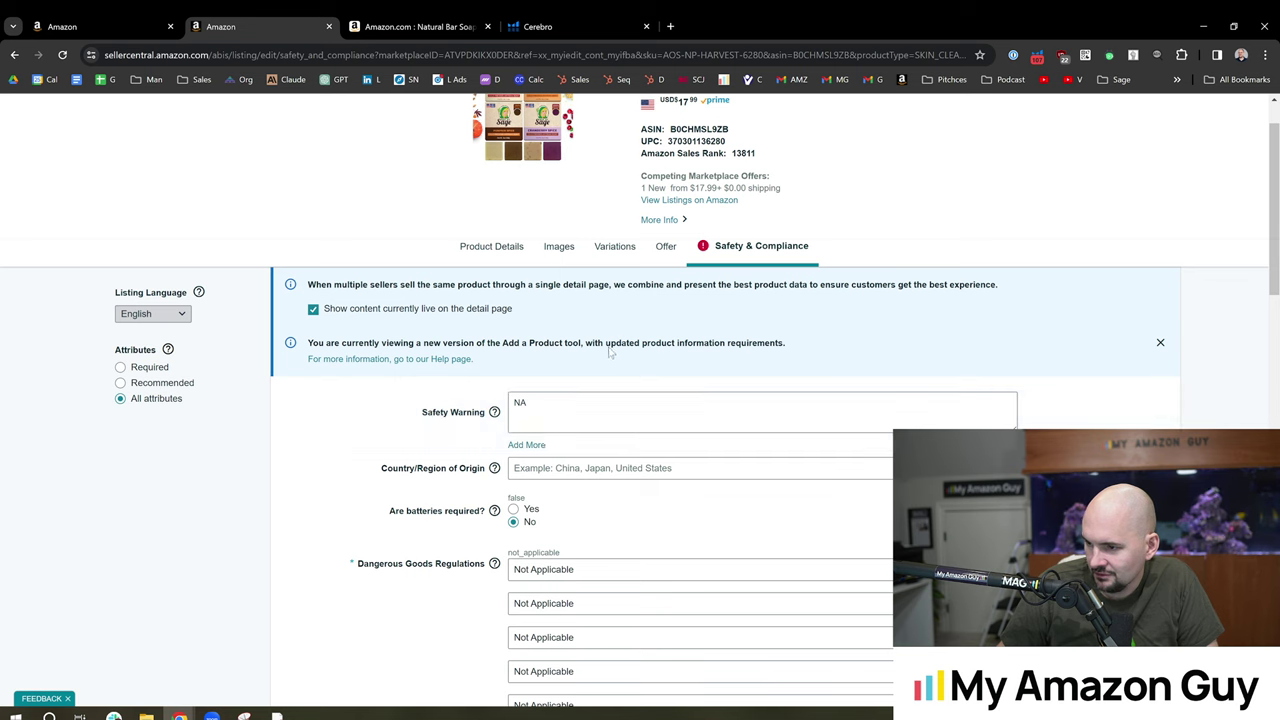
Step: Insert "Turmeric Soap Bar," after "Age of Sage Fall Soaps," in the Harvest listing's item name
{"action": "left_click", "coordinate": [482, 252]}
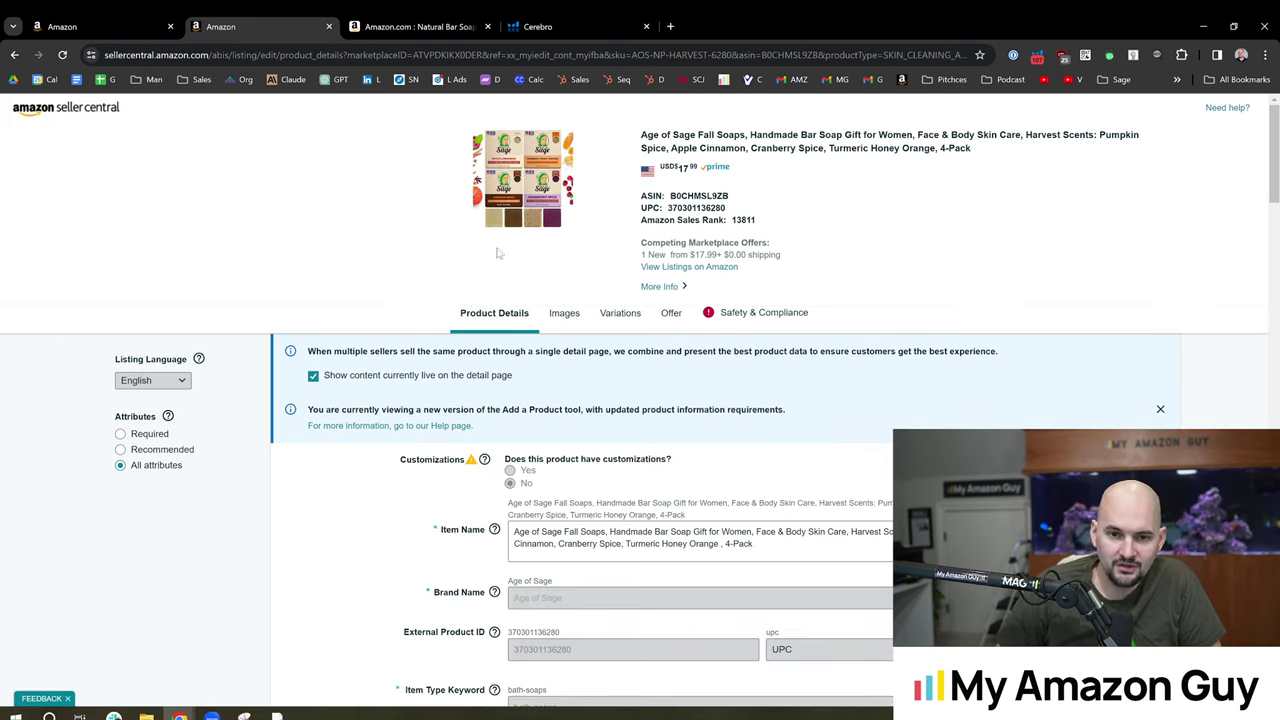
{"action": "scroll", "coordinate": [449, 393], "scroll_direction": "down", "scroll_amount": 3}
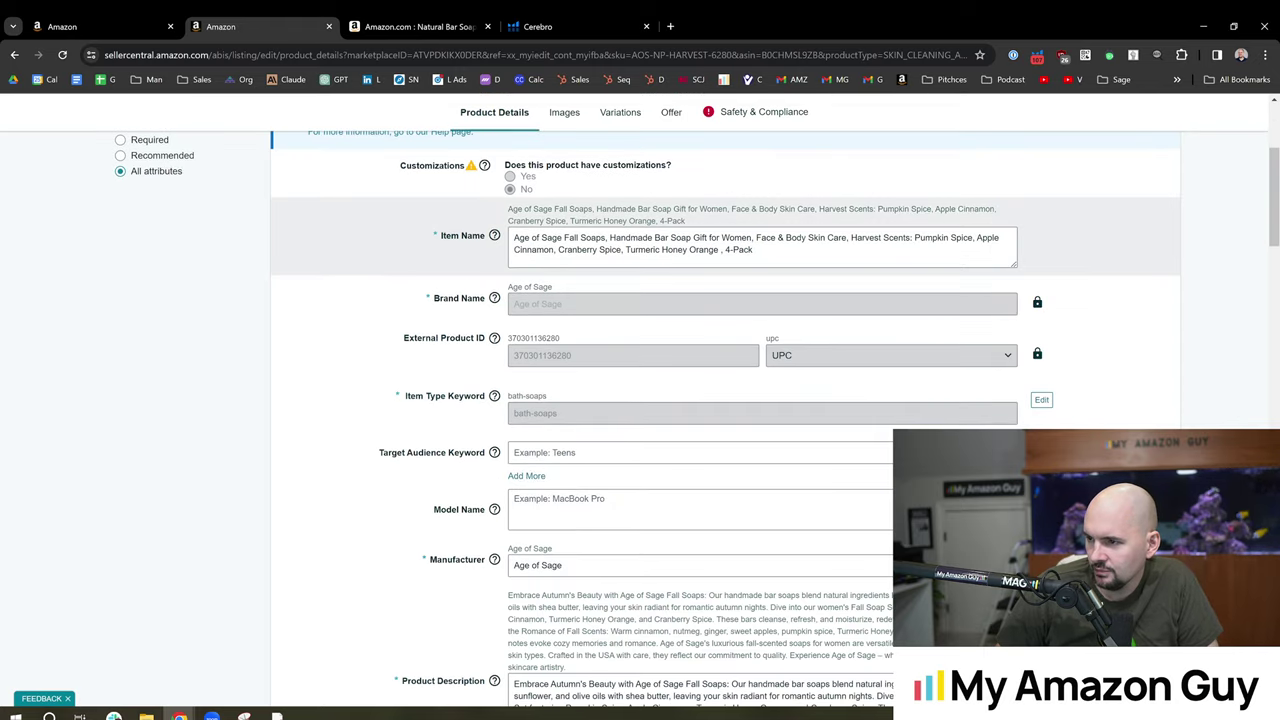
{"action": "left_click", "coordinate": [609, 238]}
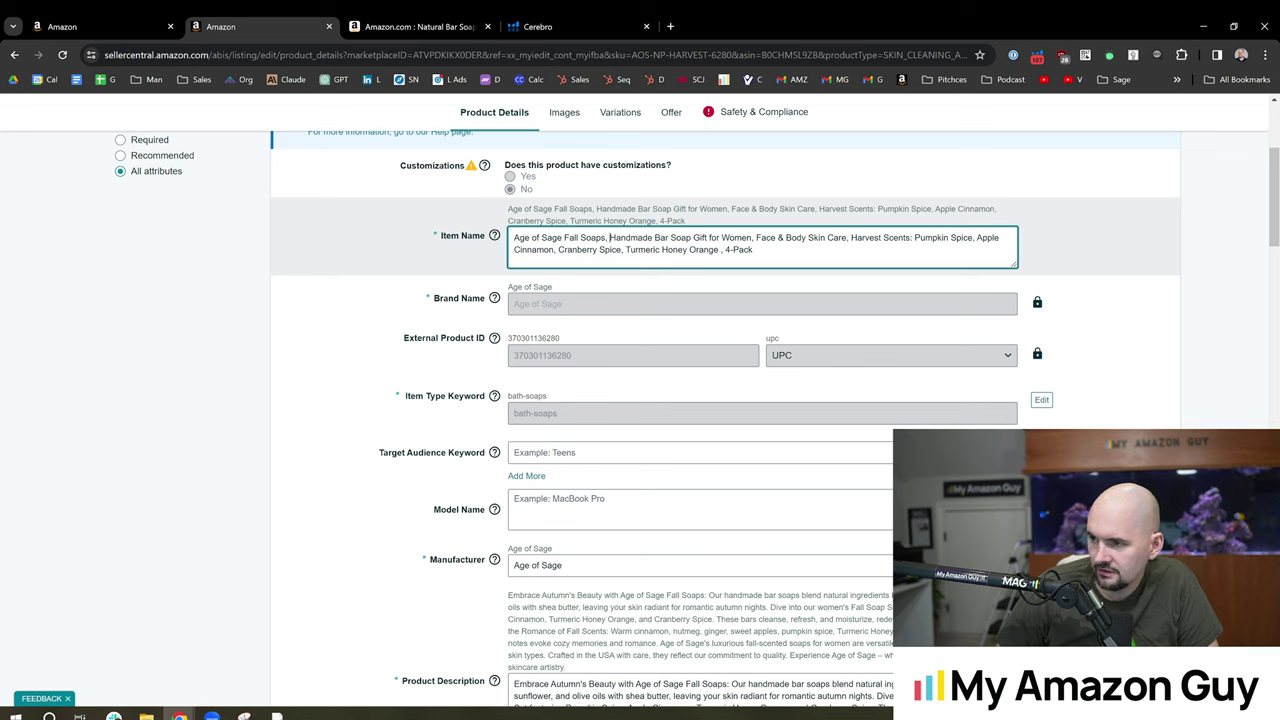
{"action": "type", "text": "turmeric soap bar"}
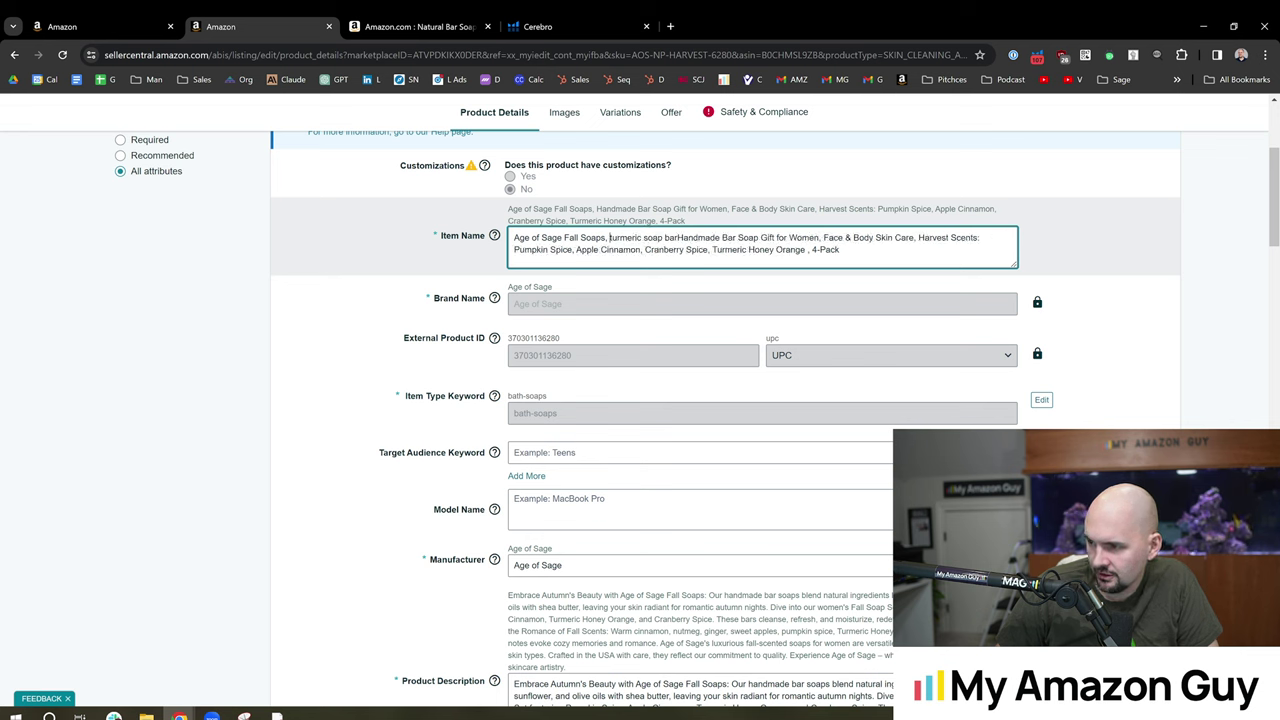
{"action": "key", "text": "Delete"}
{"action": "type", "text": "T"}
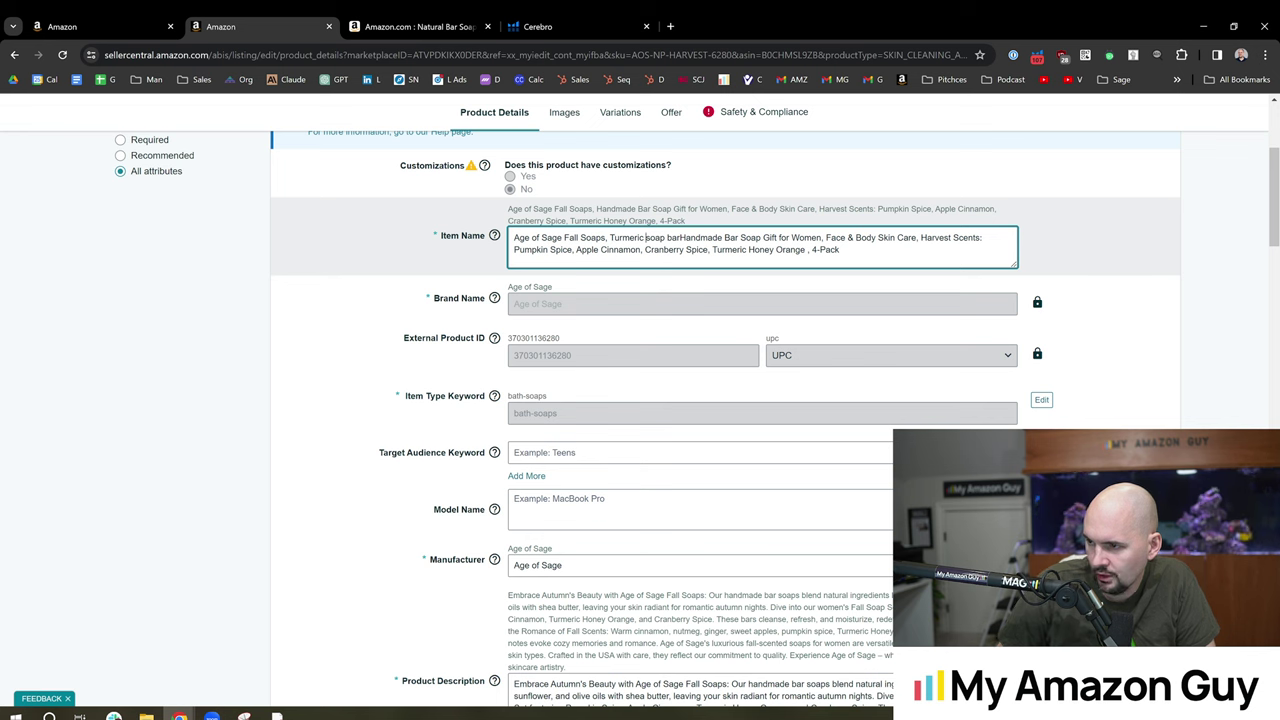
{"action": "key", "text": "Delete"}
{"action": "type", "text": "S"}
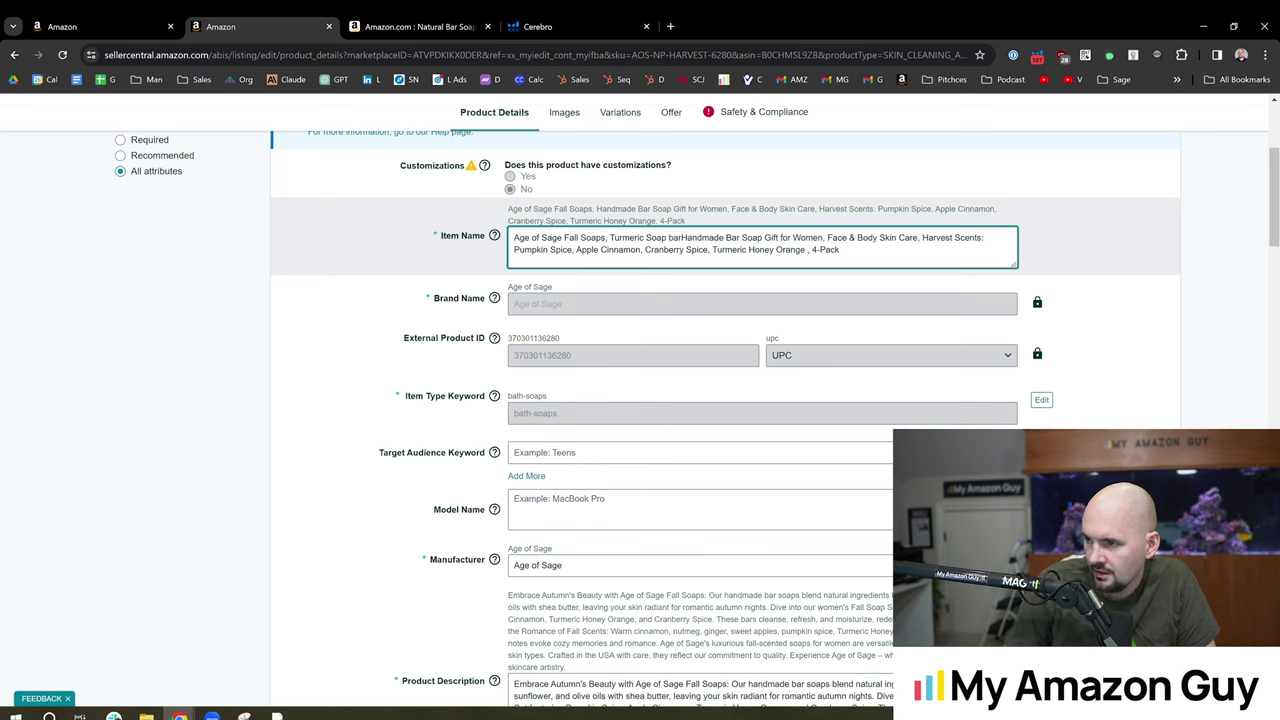
{"action": "key", "text": "Delete"}
{"action": "type", "text": "Bar"}
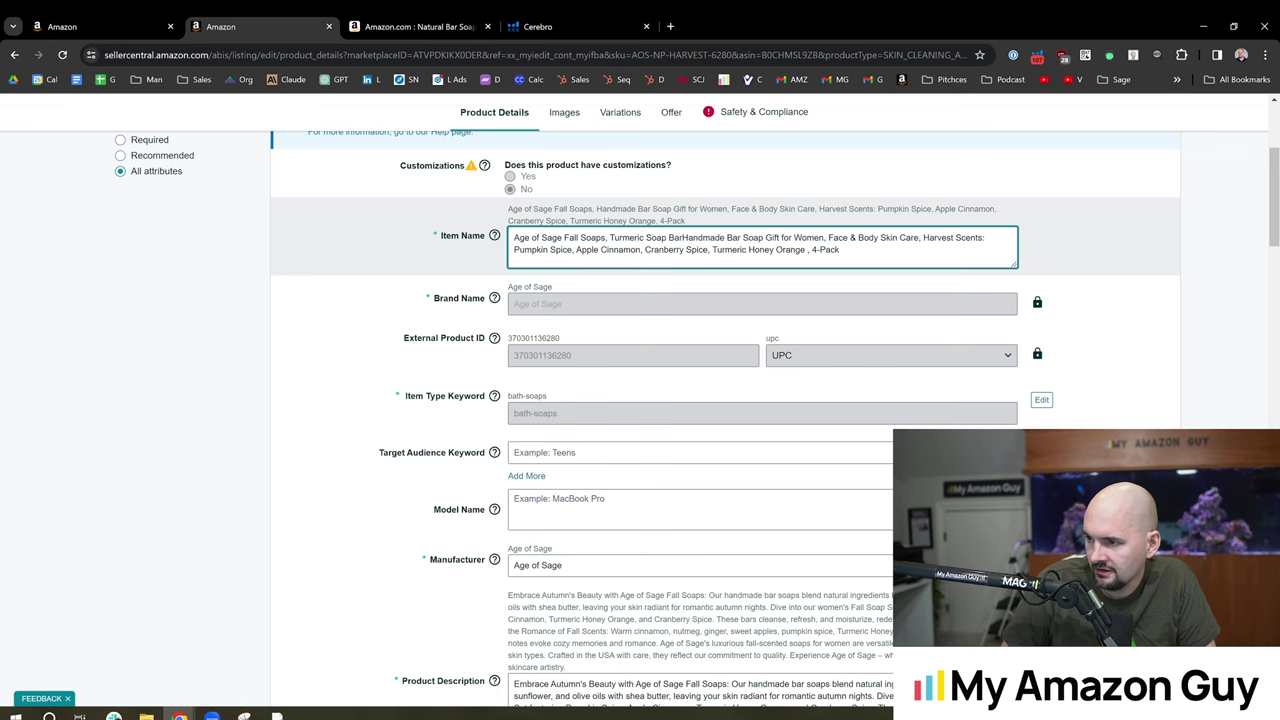
{"action": "type", "text": ","}
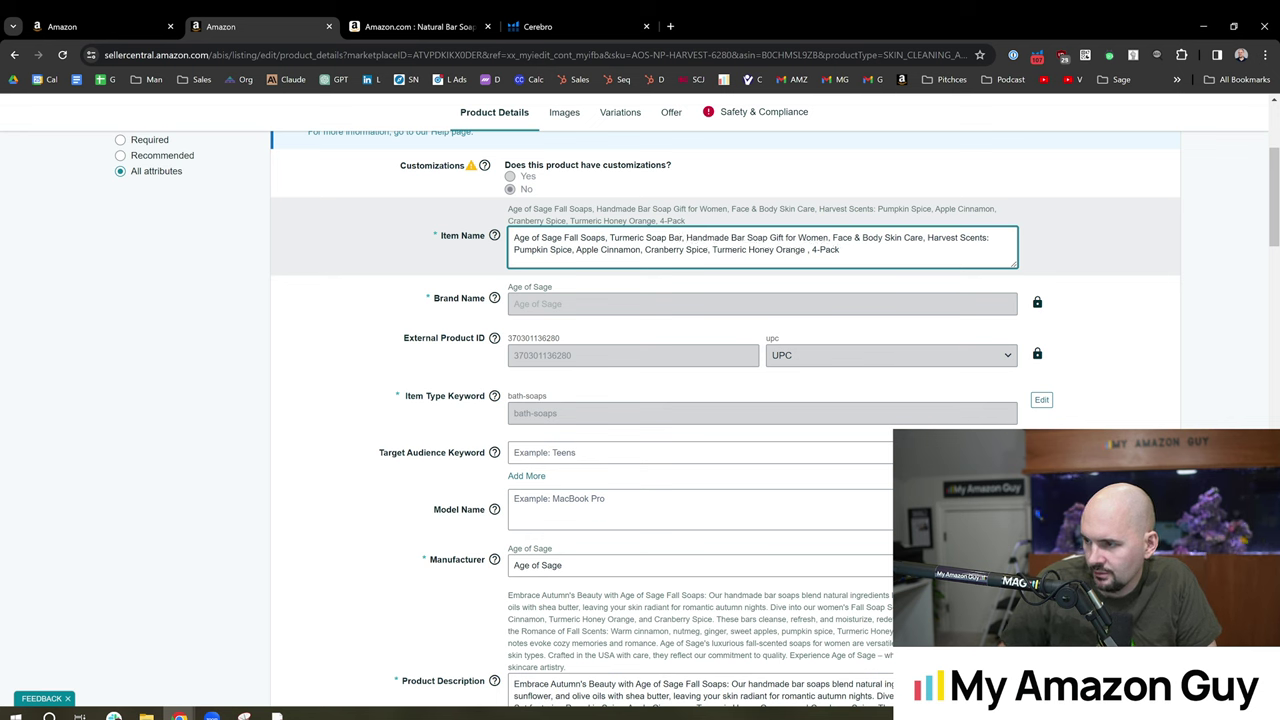
Step: Remove "Gift for Women" after "Handmade Bar Soap" from the item name, keeping the comma
{"action": "key", "text": "ctrl+shift+Right"}
{"action": "key", "text": "ctrl+shift+Right"}
{"action": "key", "text": "ctrl+shift+Right"}
{"action": "key", "text": "Delete"}
{"action": "key", "text": "BackSpace"}
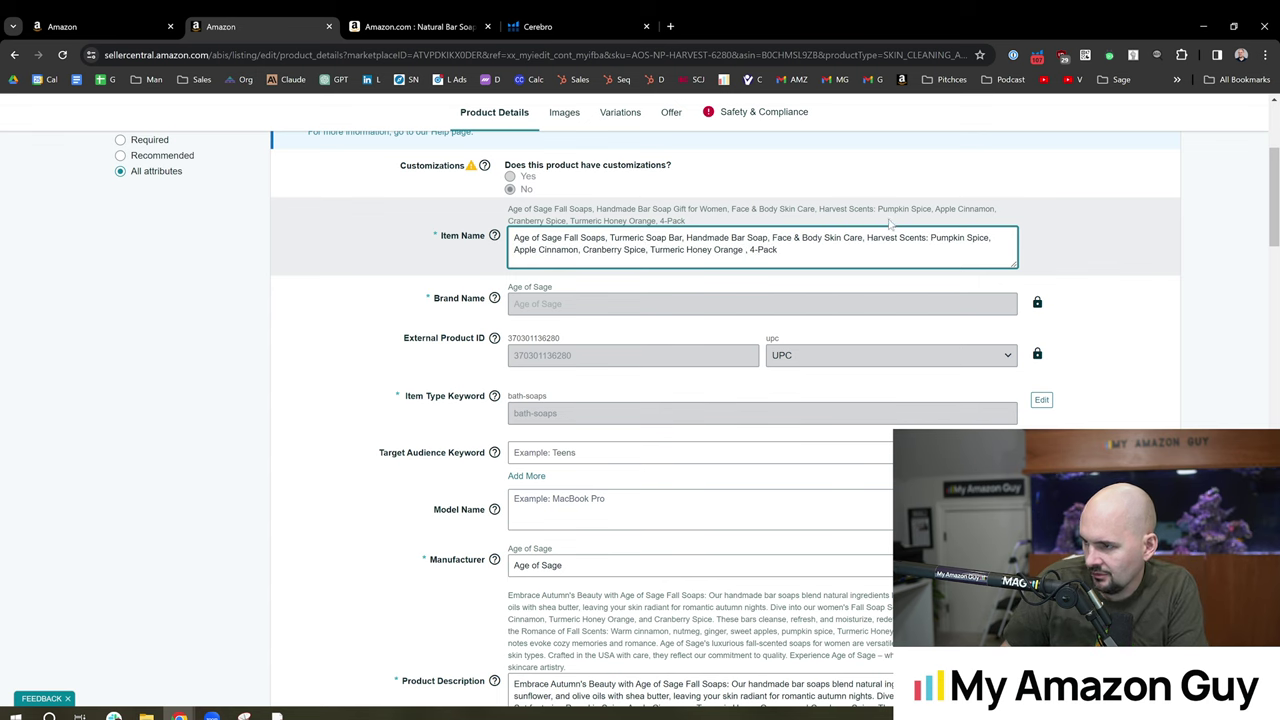
Step: Run a new Cerebro keyword search for the Harvest listing's ASIN B0CHMSL9ZB in place of the previous product
{"action": "left_click", "coordinate": [535, 17]}
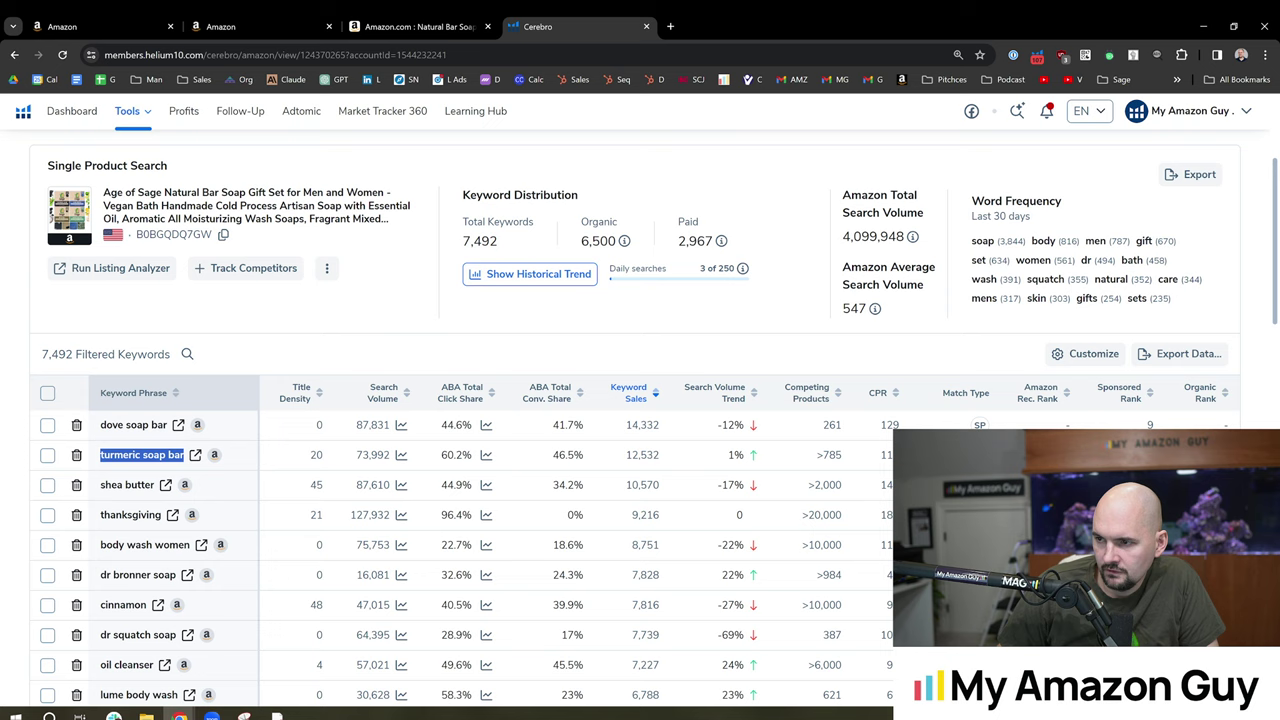
{"action": "left_click", "coordinate": [430, 22]}
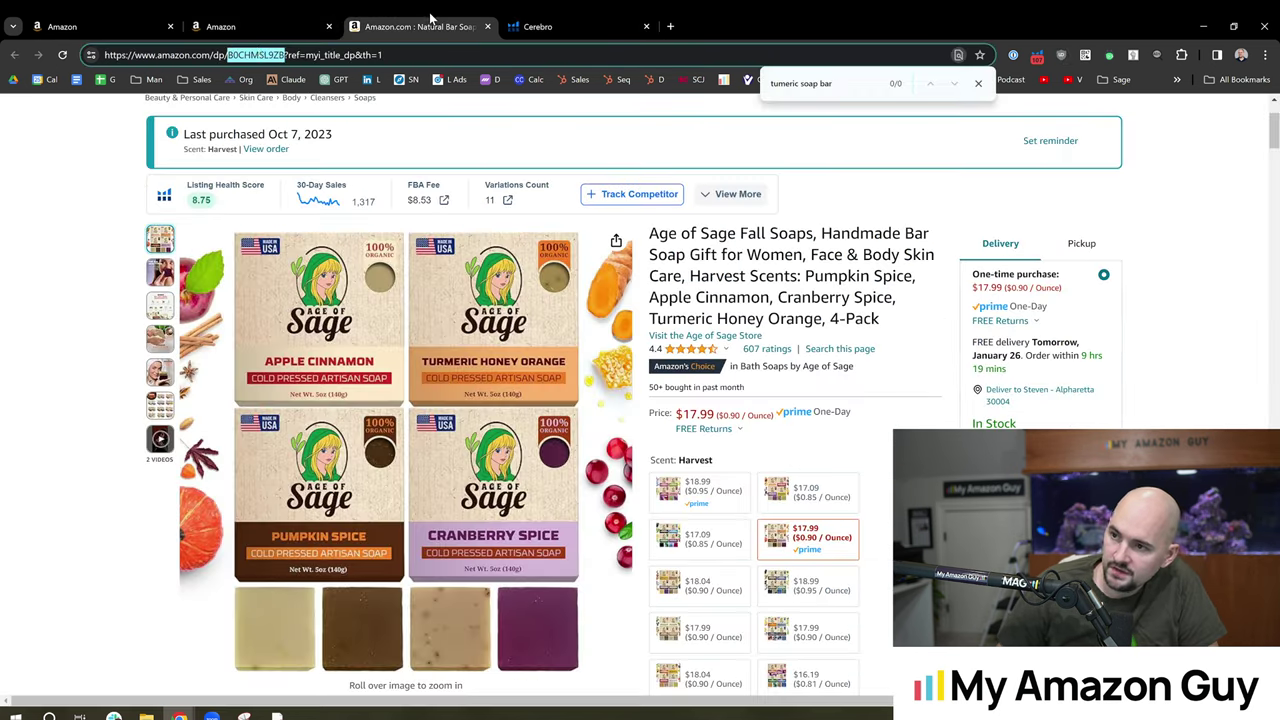
{"action": "left_click", "coordinate": [530, 22]}
{"action": "scroll", "coordinate": [218, 252], "scroll_direction": "up", "scroll_amount": 3}
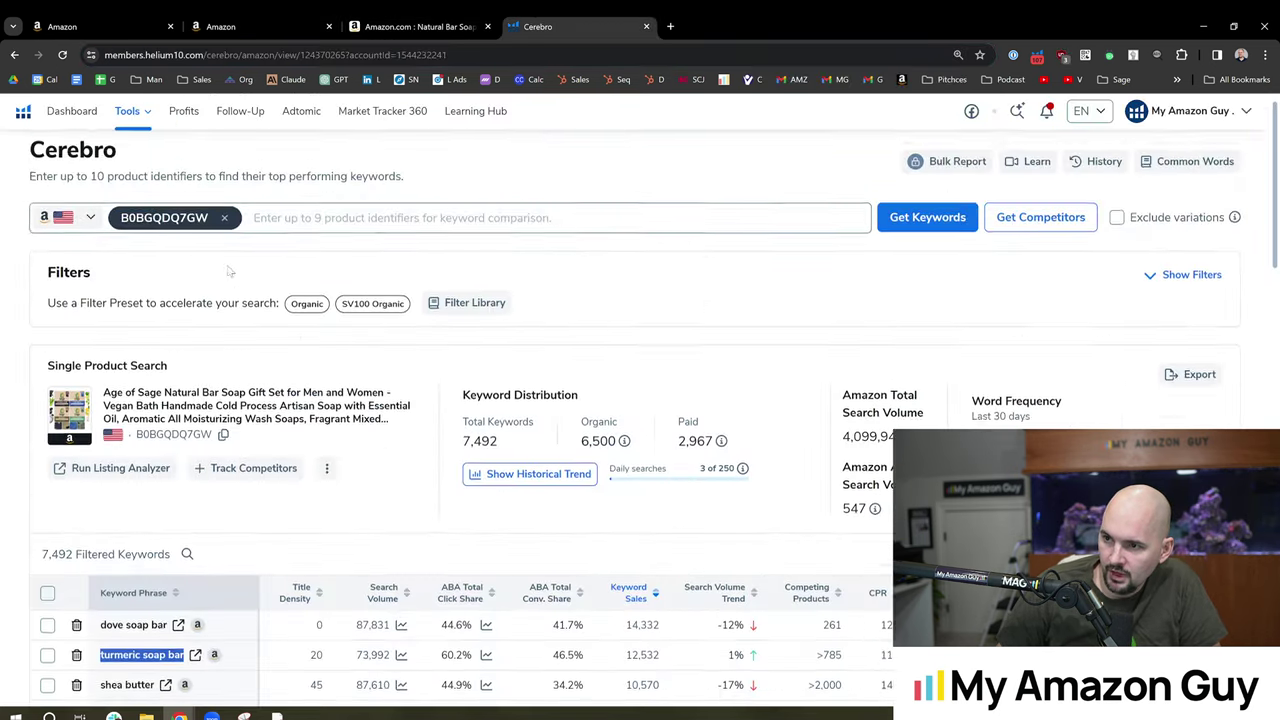
{"action": "left_click", "coordinate": [222, 250]}
{"action": "type", "text": "B0CHMSL9ZB"}
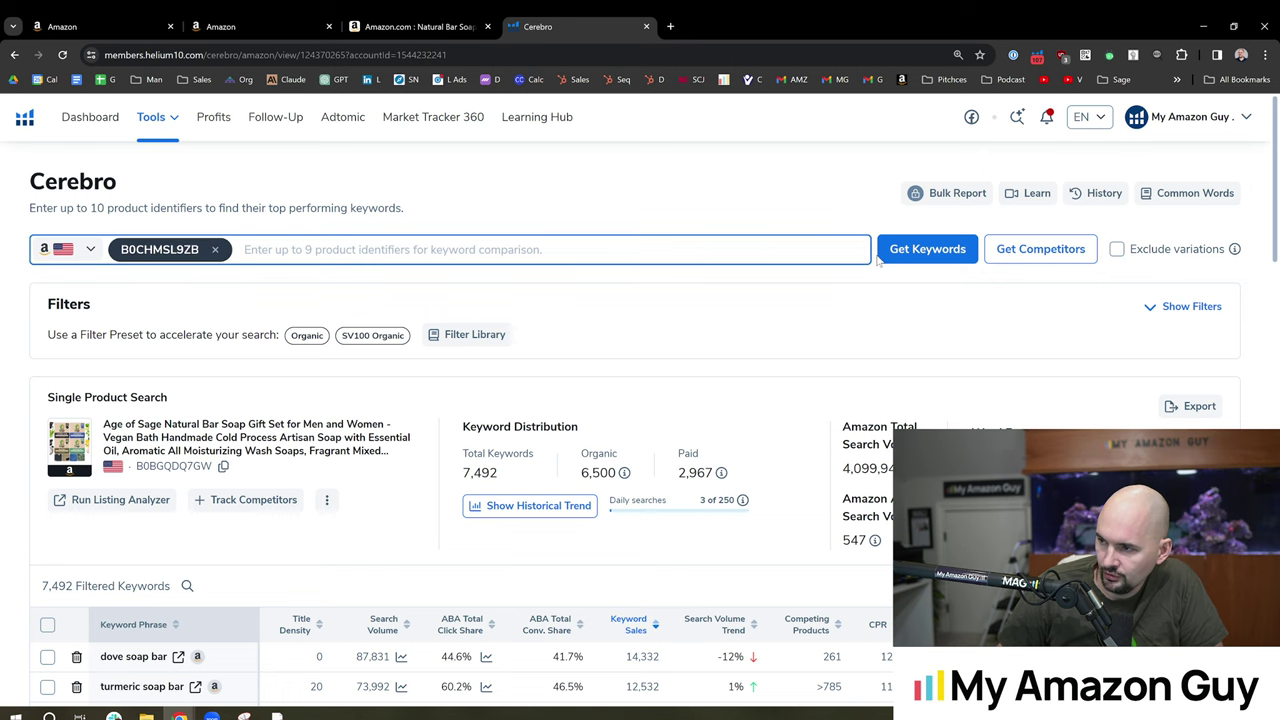
{"action": "left_click", "coordinate": [936, 258]}
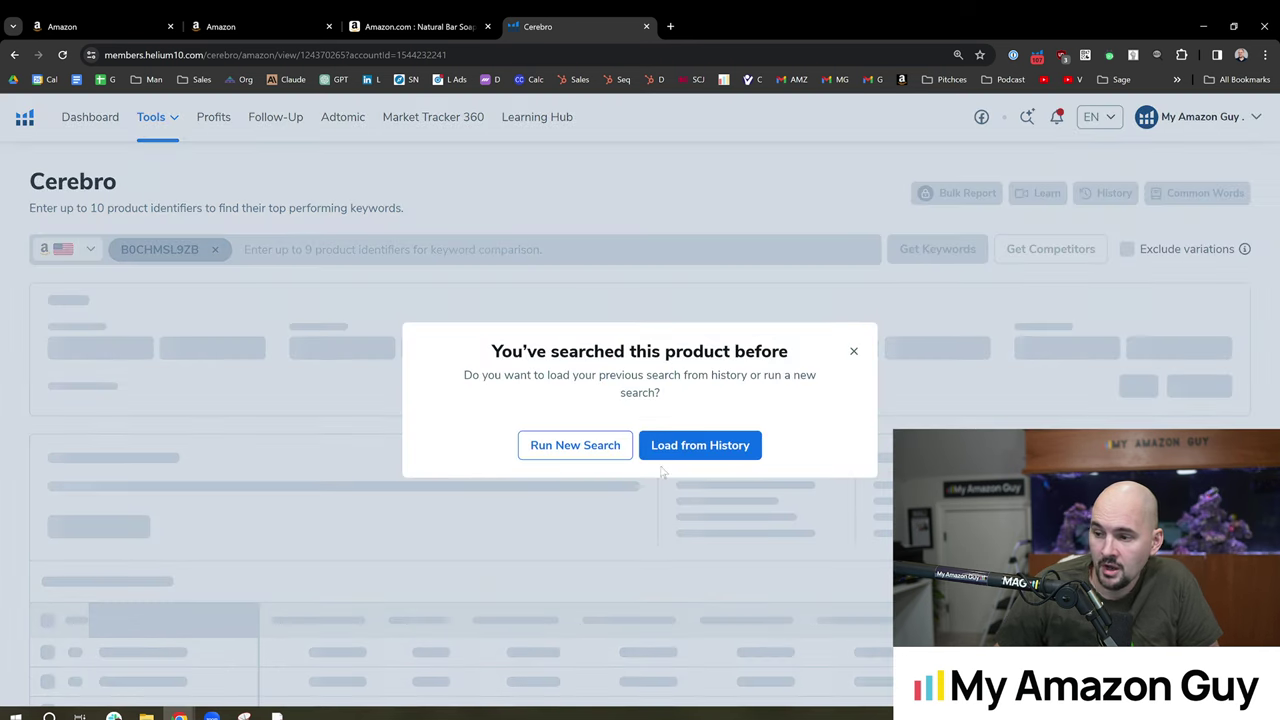
{"action": "left_click", "coordinate": [626, 451]}
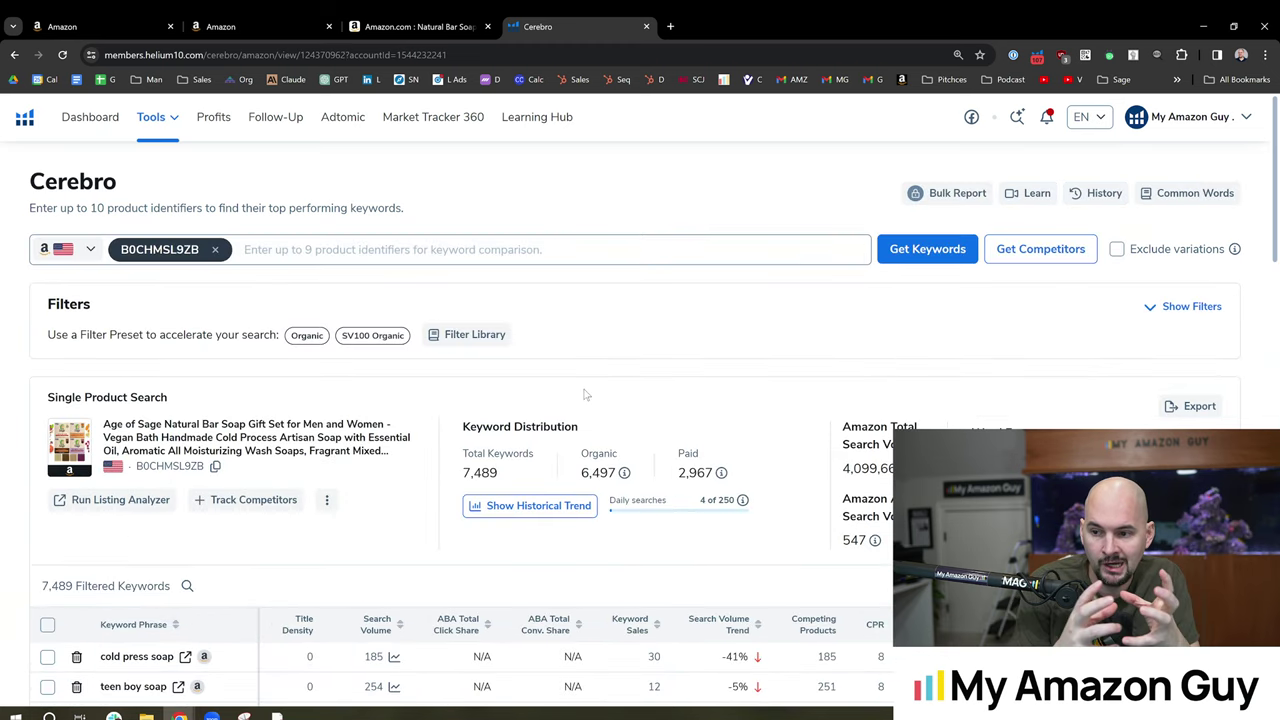
Step: Sort the Harvest listing's Cerebro keywords by search volume, highest first
{"action": "scroll", "coordinate": [640, 380], "scroll_direction": "down", "scroll_amount": 3}
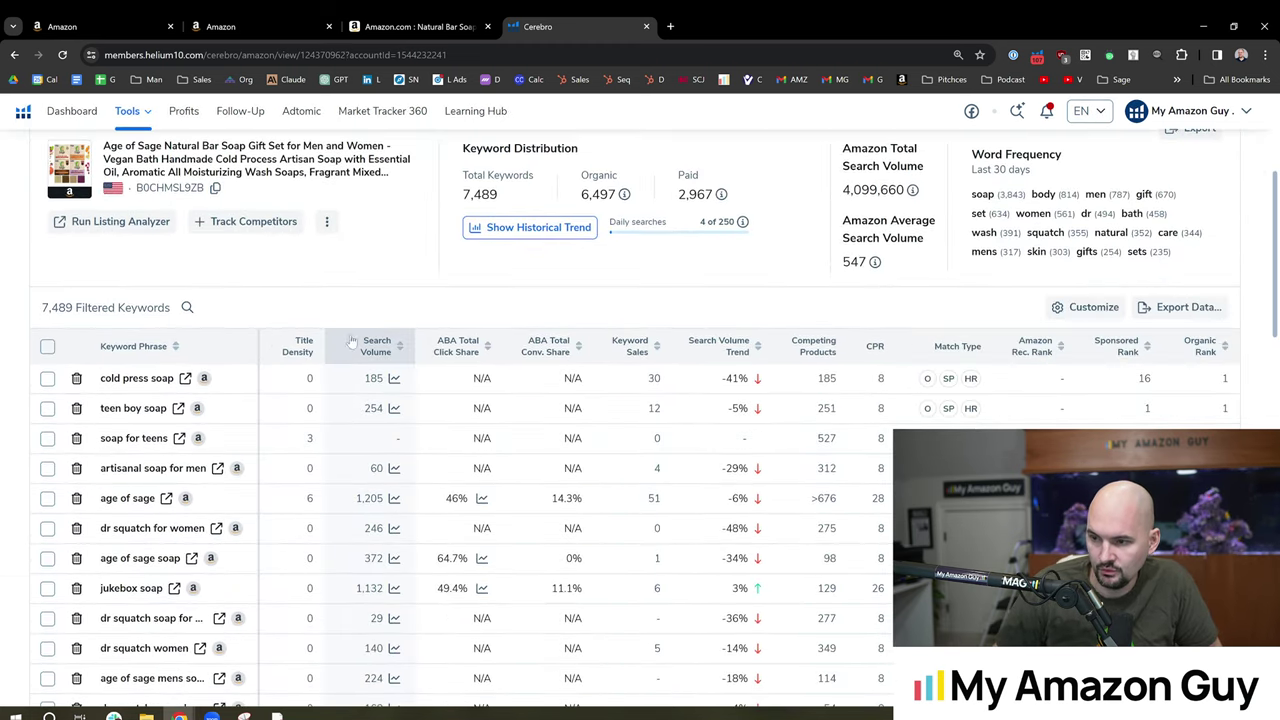
{"action": "left_click", "coordinate": [380, 350]}
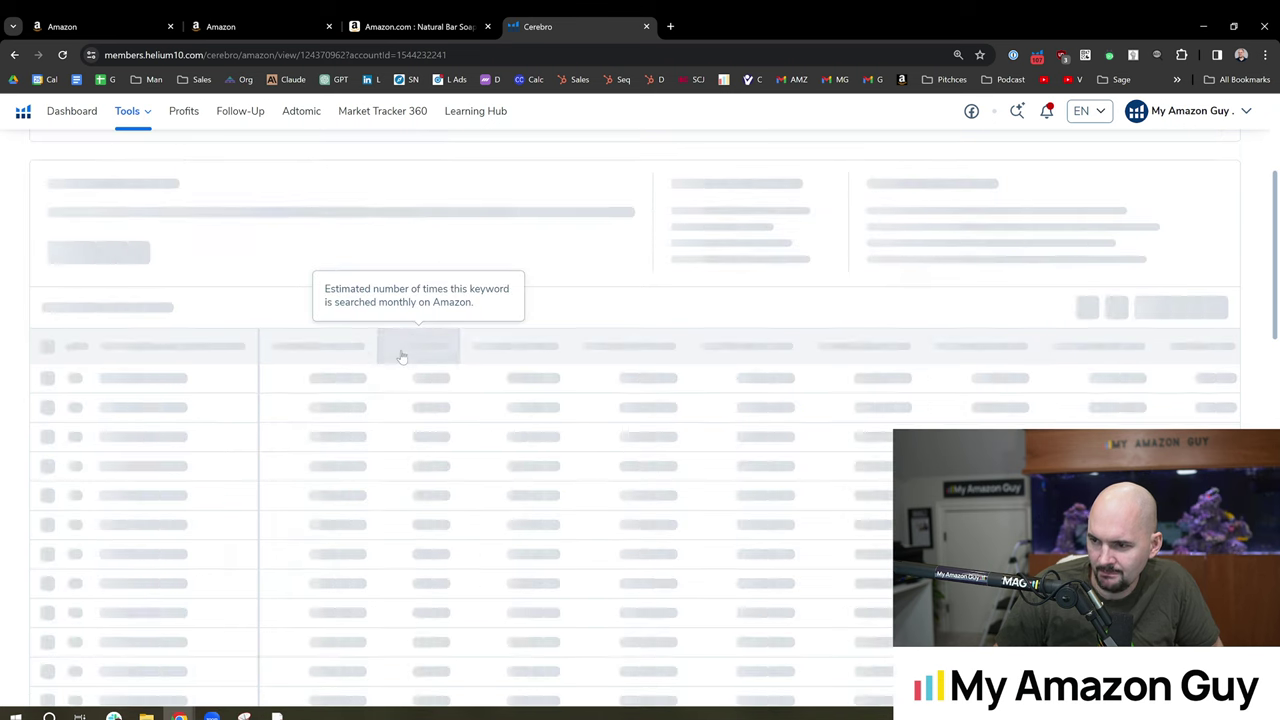
{"action": "left_click", "coordinate": [318, 355]}
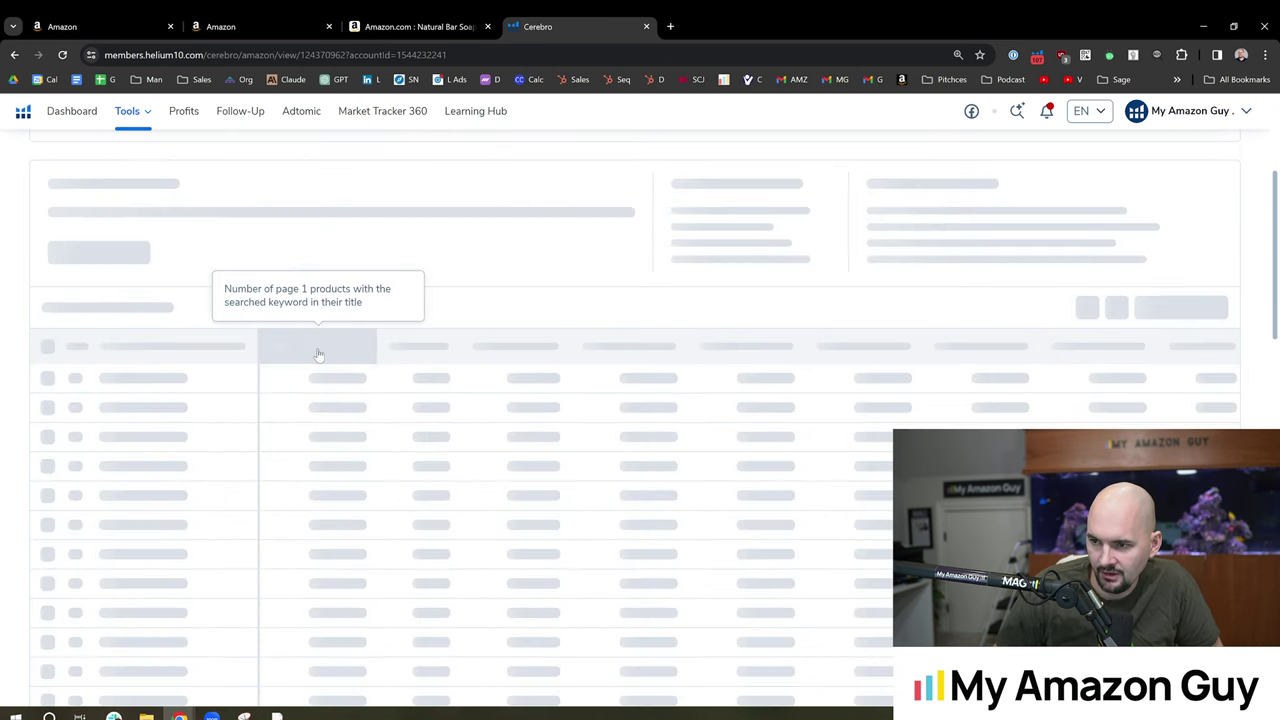
{"action": "left_click", "coordinate": [392, 360]}
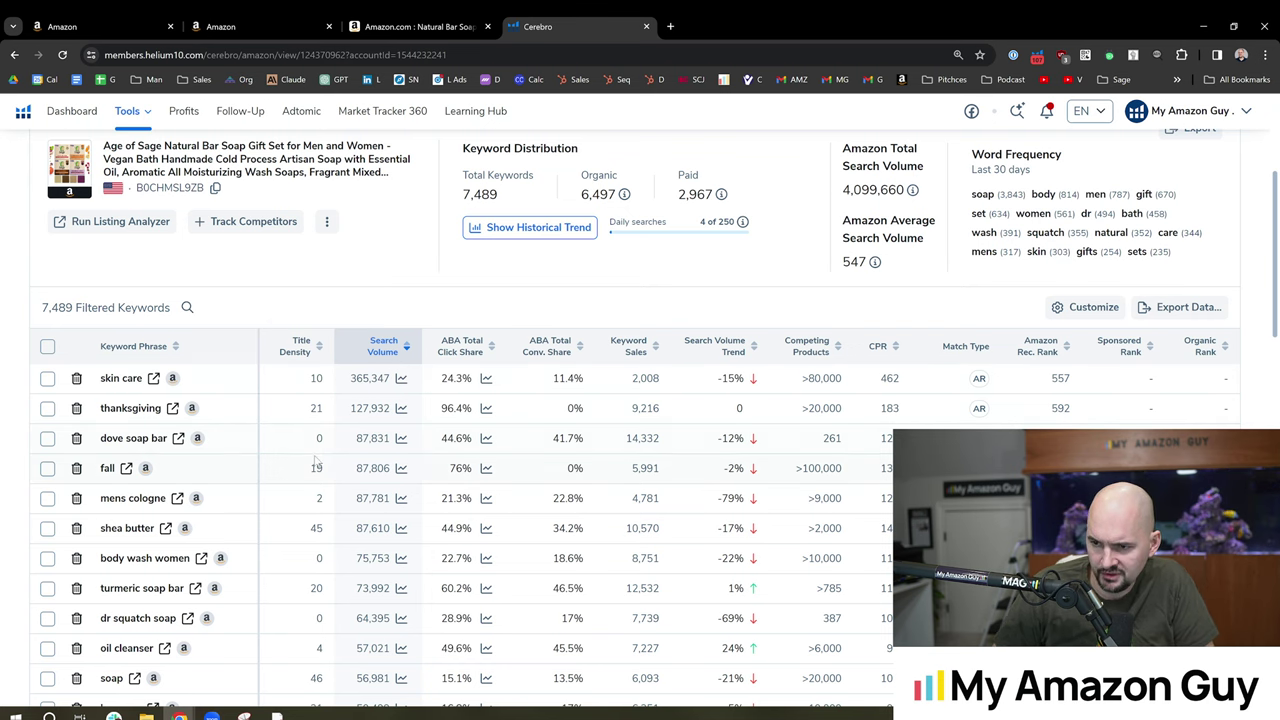
Step: Compare the highest-volume Cerebro keywords and their title densities with the Harvest listing's edited item name
{"action": "scroll", "coordinate": [318, 462], "scroll_direction": "down", "scroll_amount": 1}
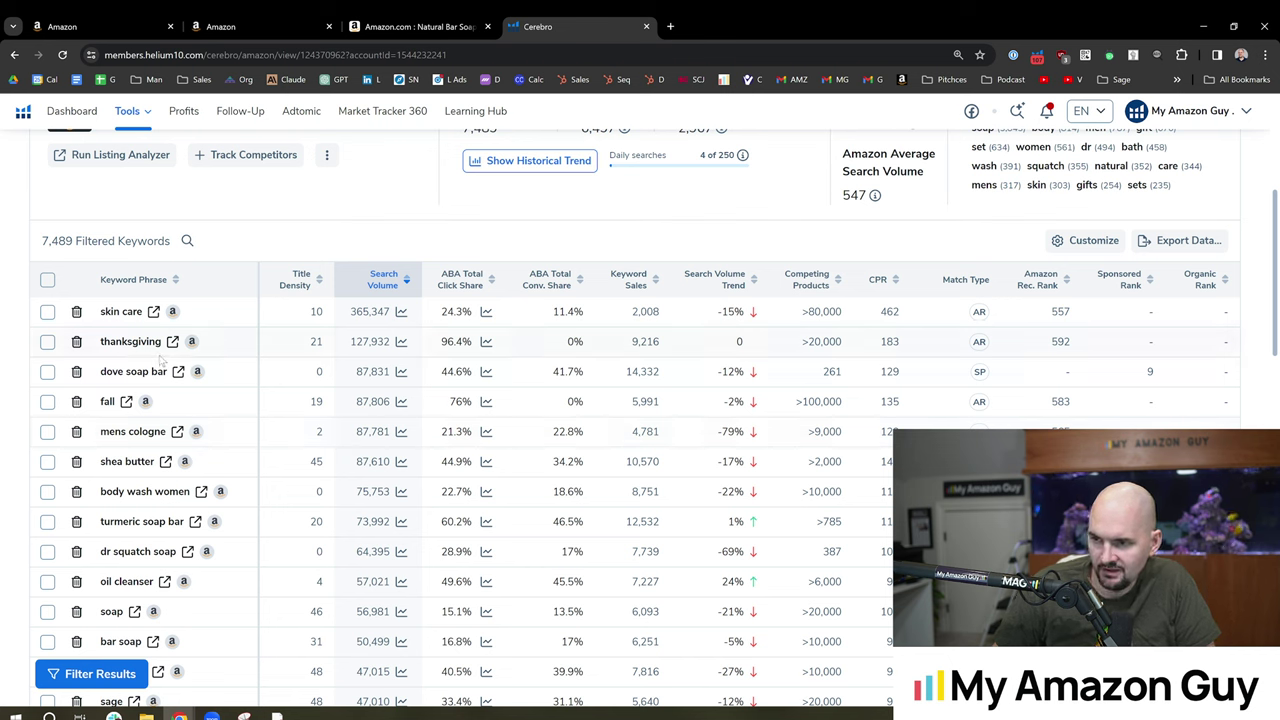
{"action": "left_click", "coordinate": [259, 14]}
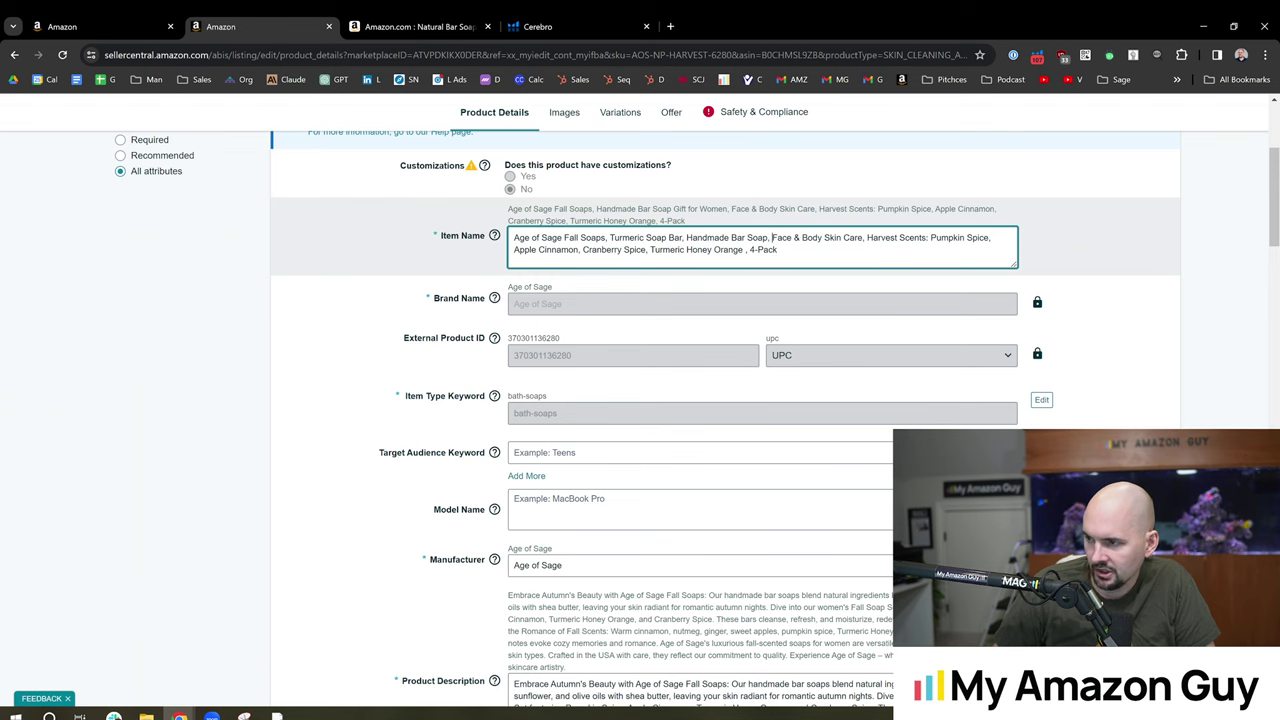
{"action": "left_click", "coordinate": [538, 26]}
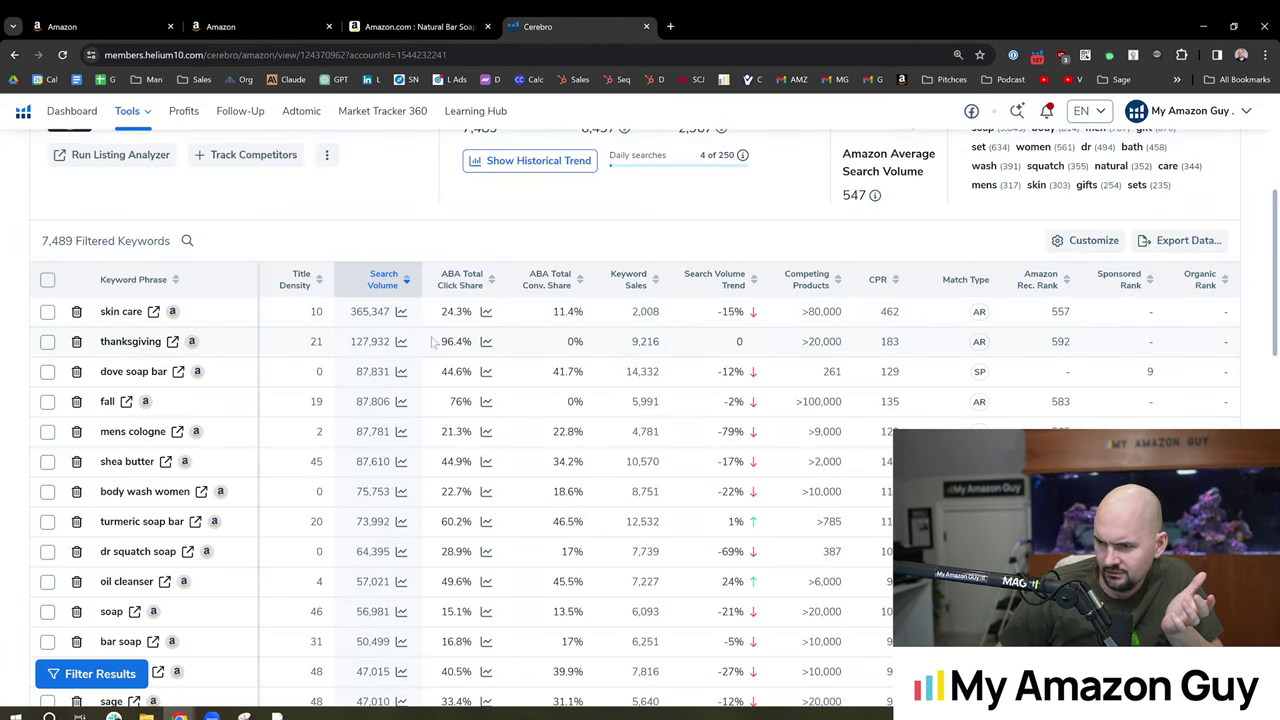
Step: Examine the Brand Analytics click-share and search-frequency trend for the keyword "thanksgiving", and check the Harvest product page
{"action": "left_click", "coordinate": [486, 342]}
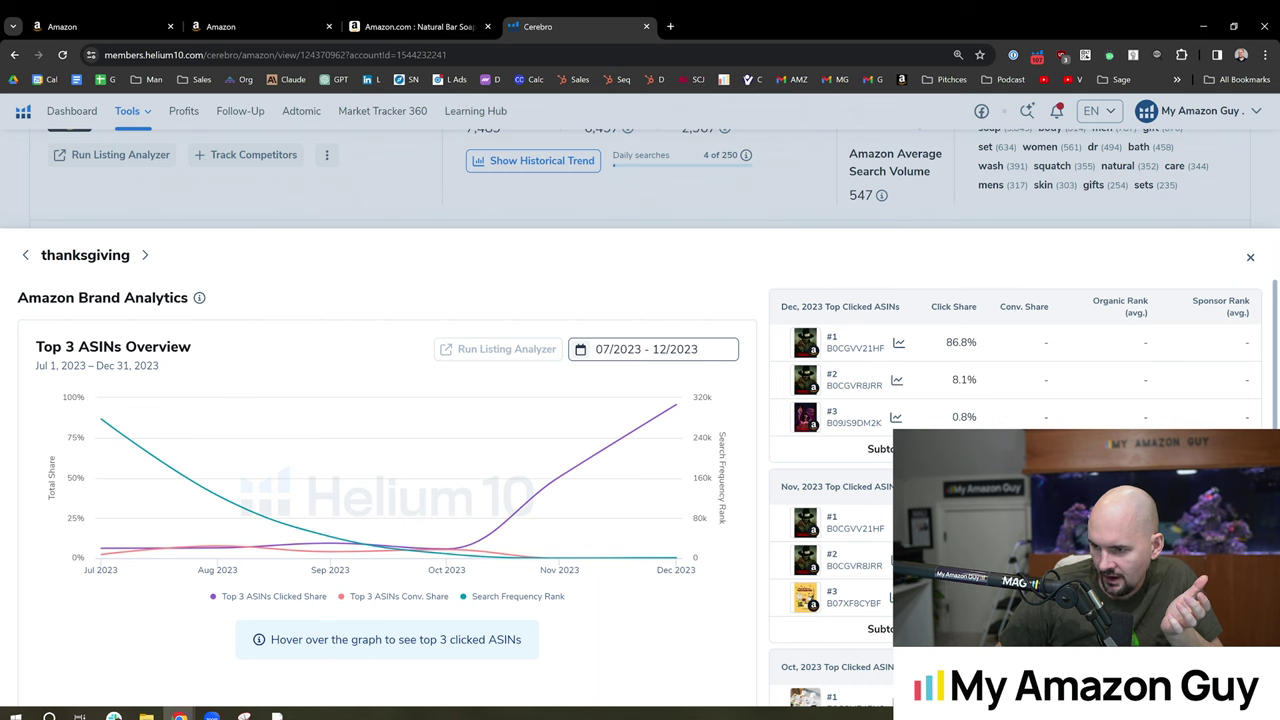
{"action": "mouse_move", "coordinate": [541, 490]}
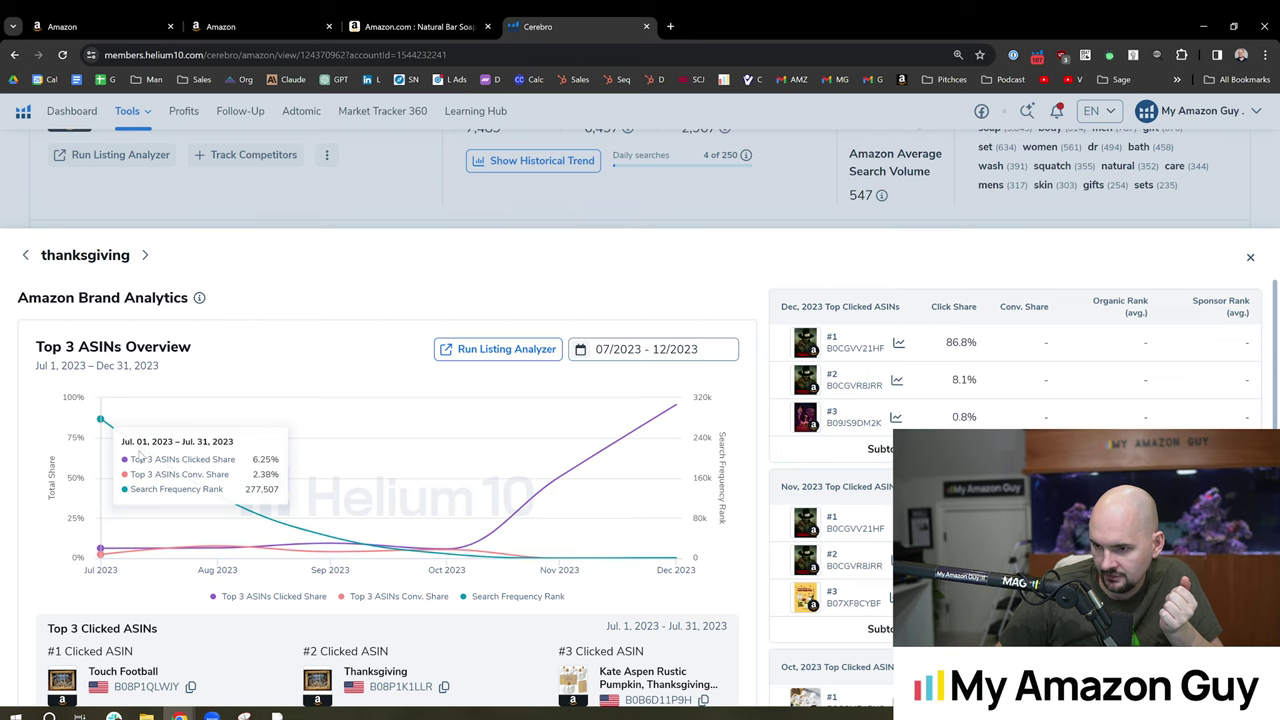
{"action": "left_click", "coordinate": [420, 26]}
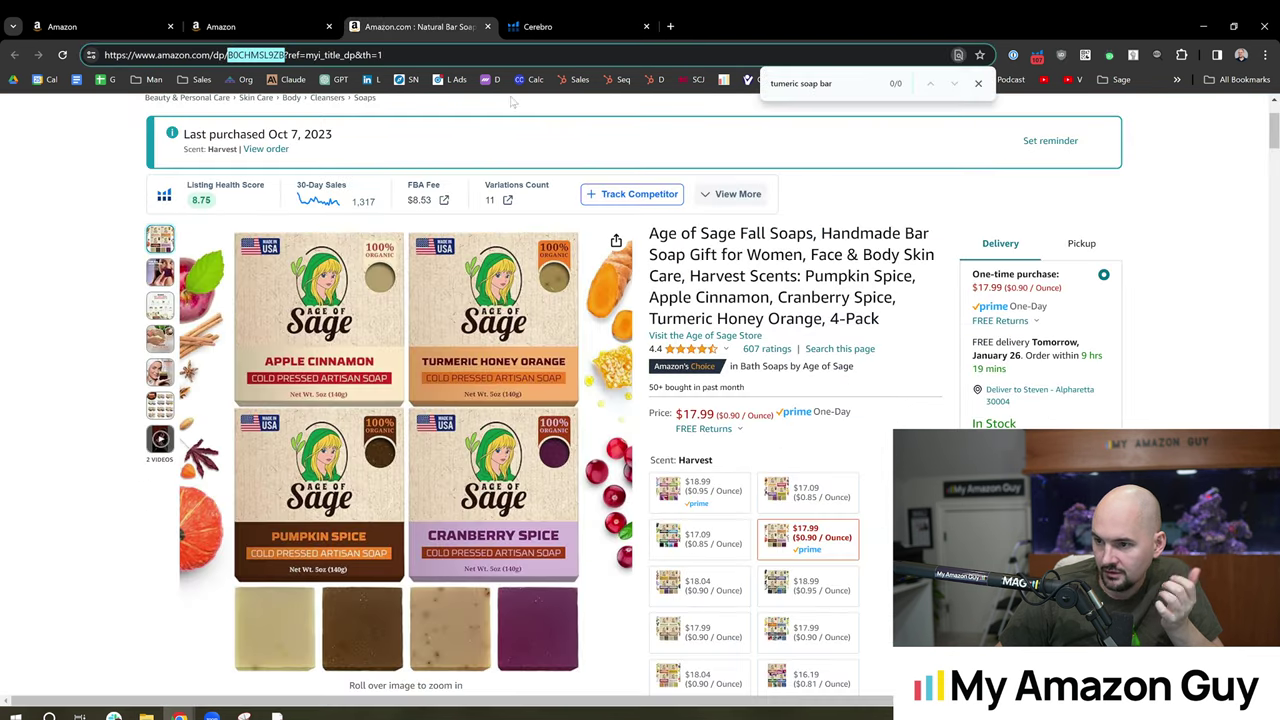
Step: Change "Handmade Bar Soap" in the Harvest listing's item name to "Handmade Thanksgiving Bar Soap Scents"
{"action": "left_click", "coordinate": [284, 18]}
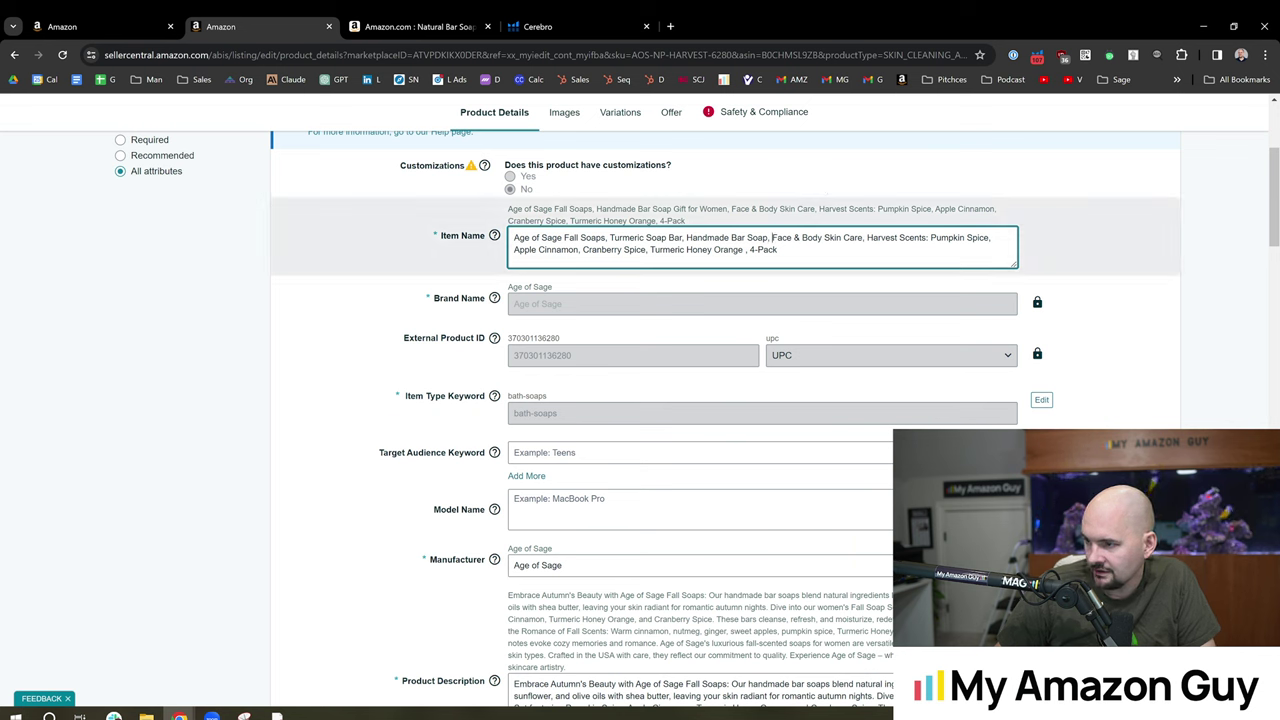
{"action": "type", "text": "Thanksgiving Bar"}
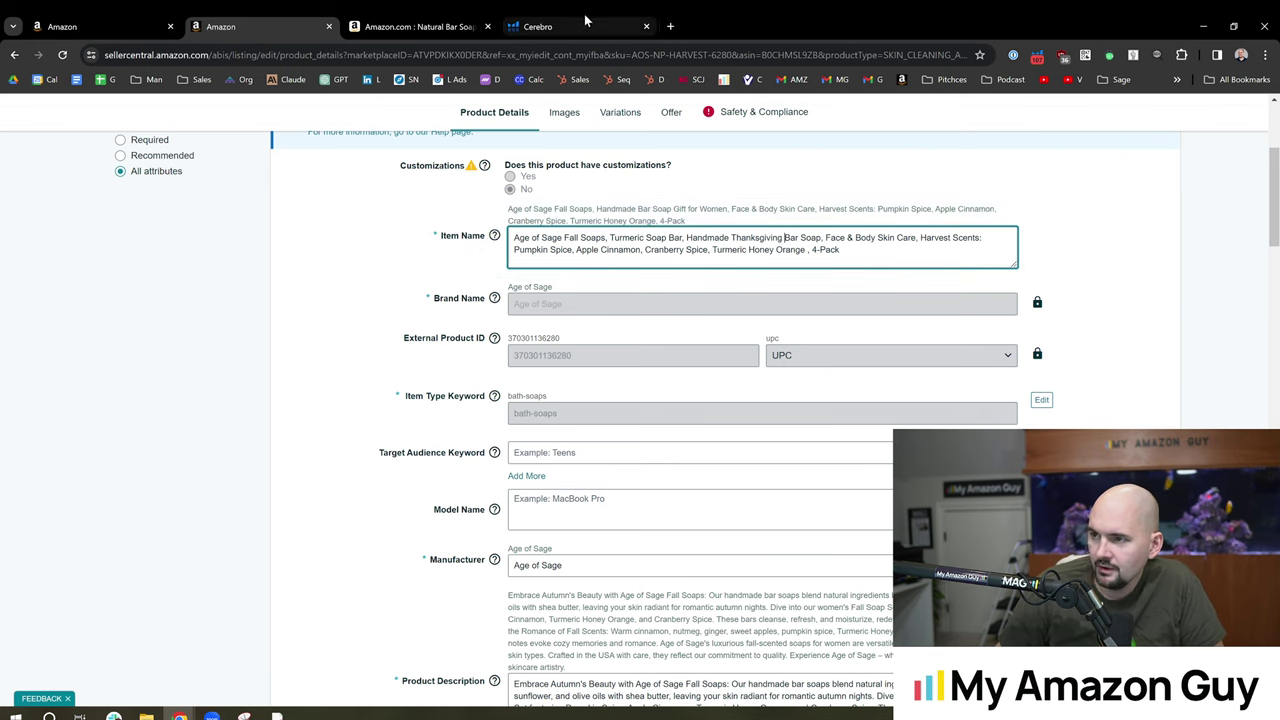
{"action": "type", "text": " Soap Scents"}
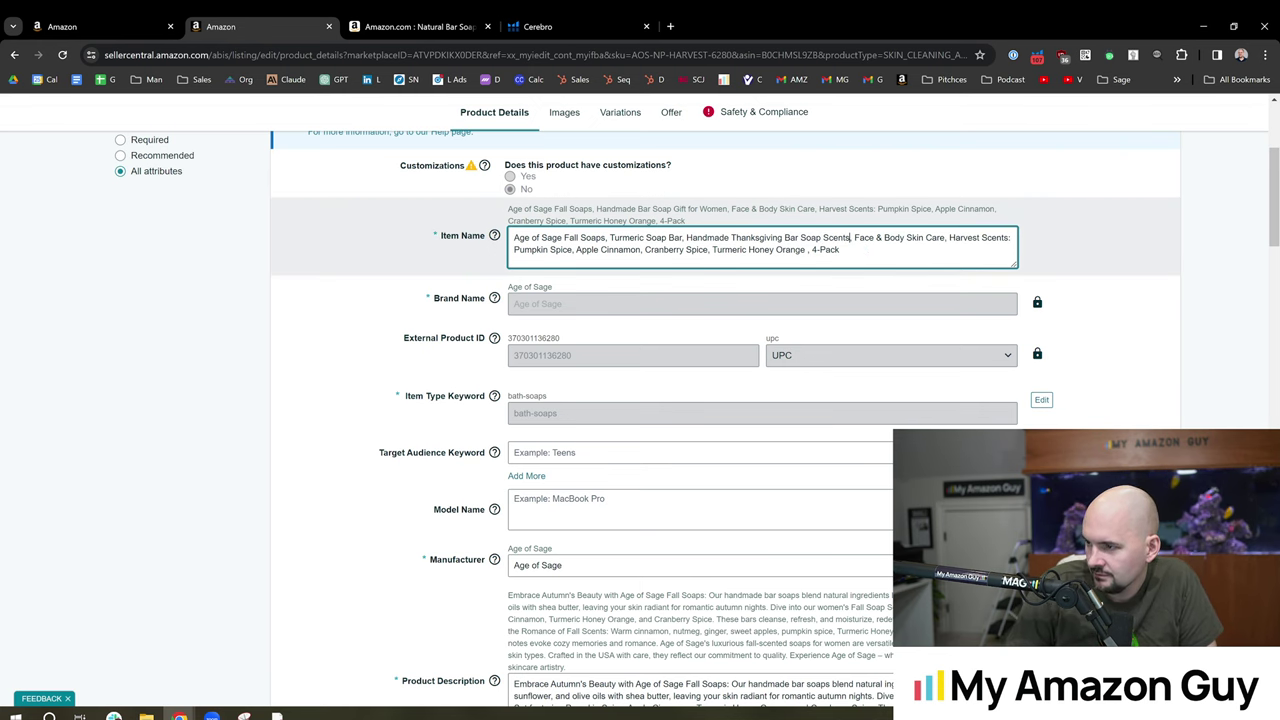
Step: Close the thanksgiving trend chart and review the high-volume Cerebro keywords and title densities, from "shea butter" to "oil cleanser"
{"action": "left_click", "coordinate": [522, 22]}
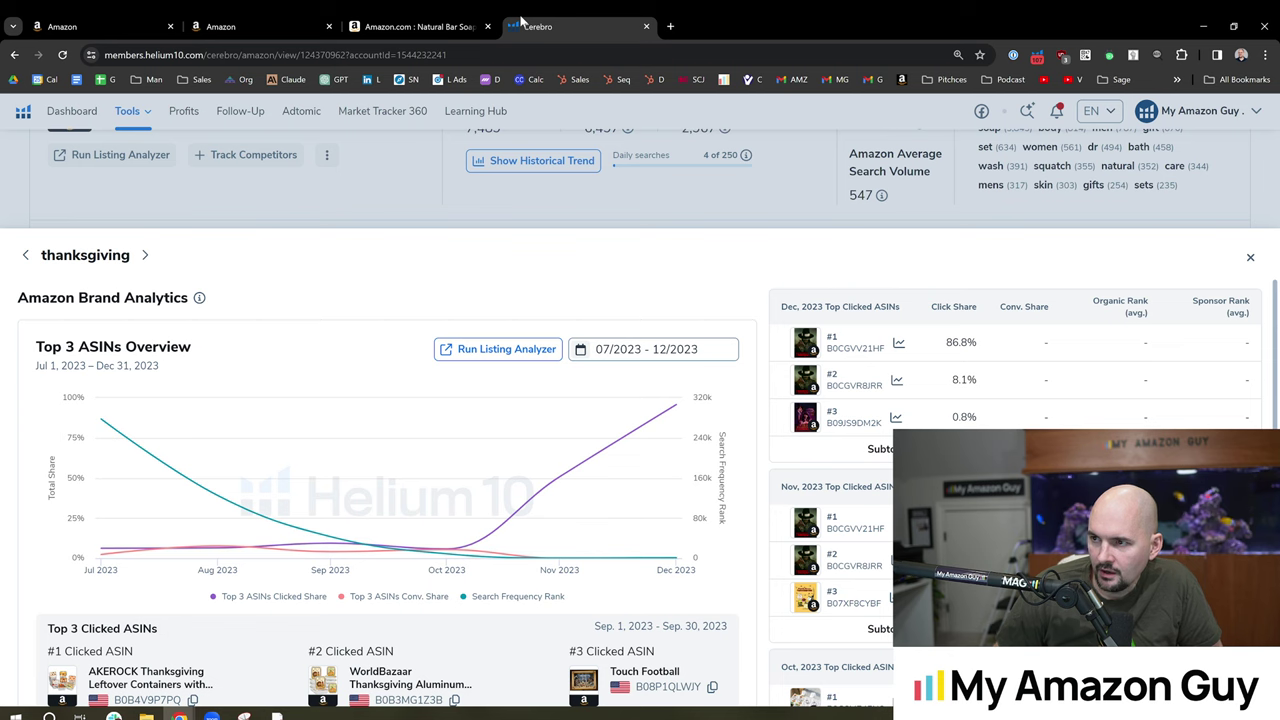
{"action": "left_click", "coordinate": [1250, 257]}
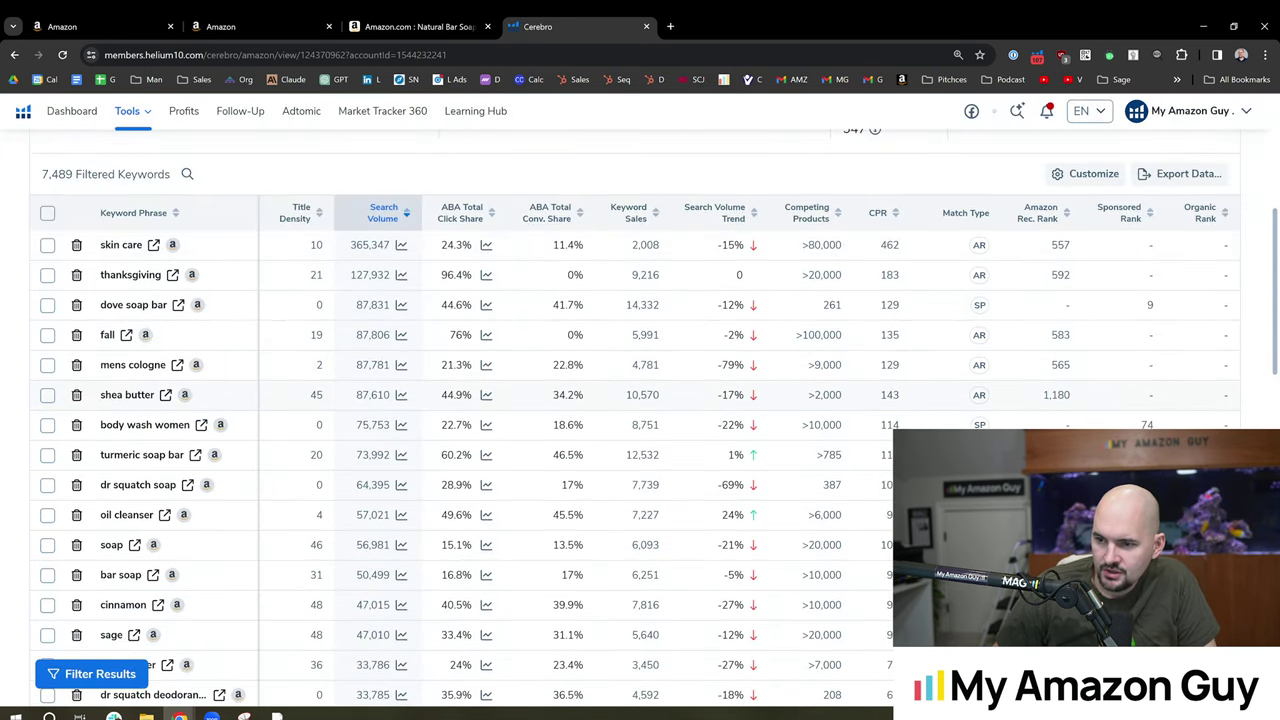
{"action": "double_click", "coordinate": [326, 396]}
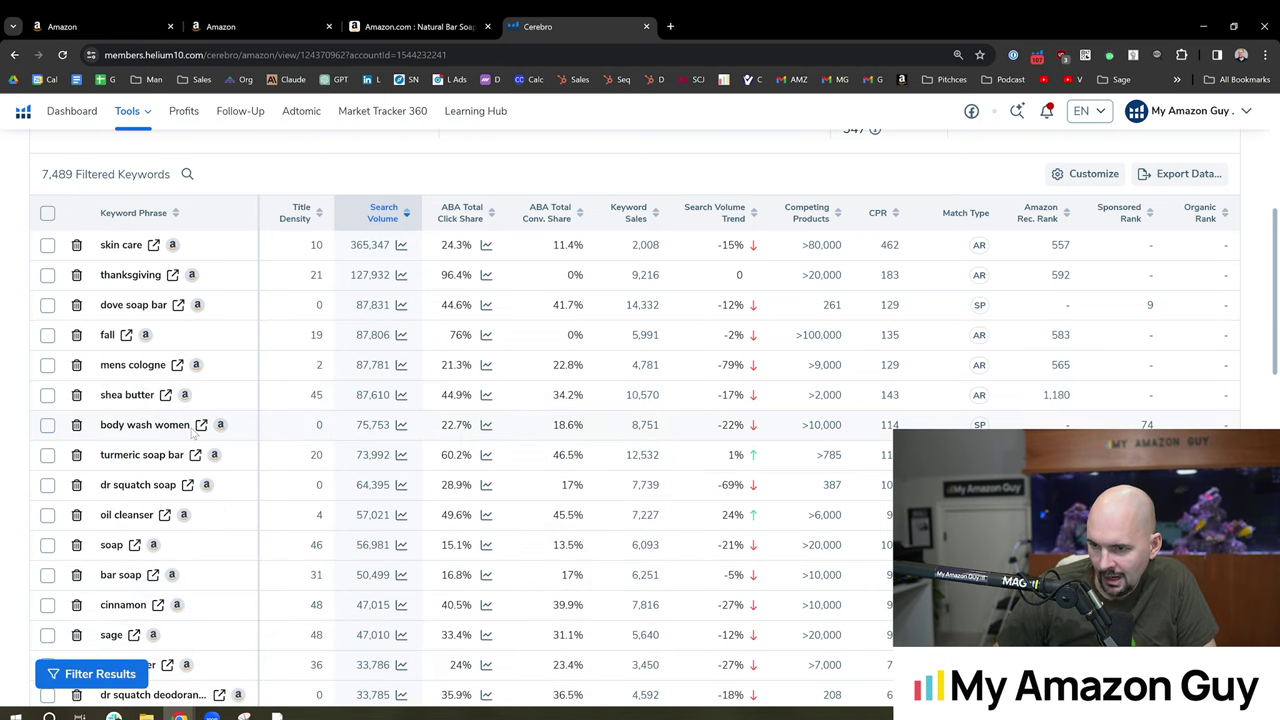
{"action": "mouse_move", "coordinate": [150, 425]}
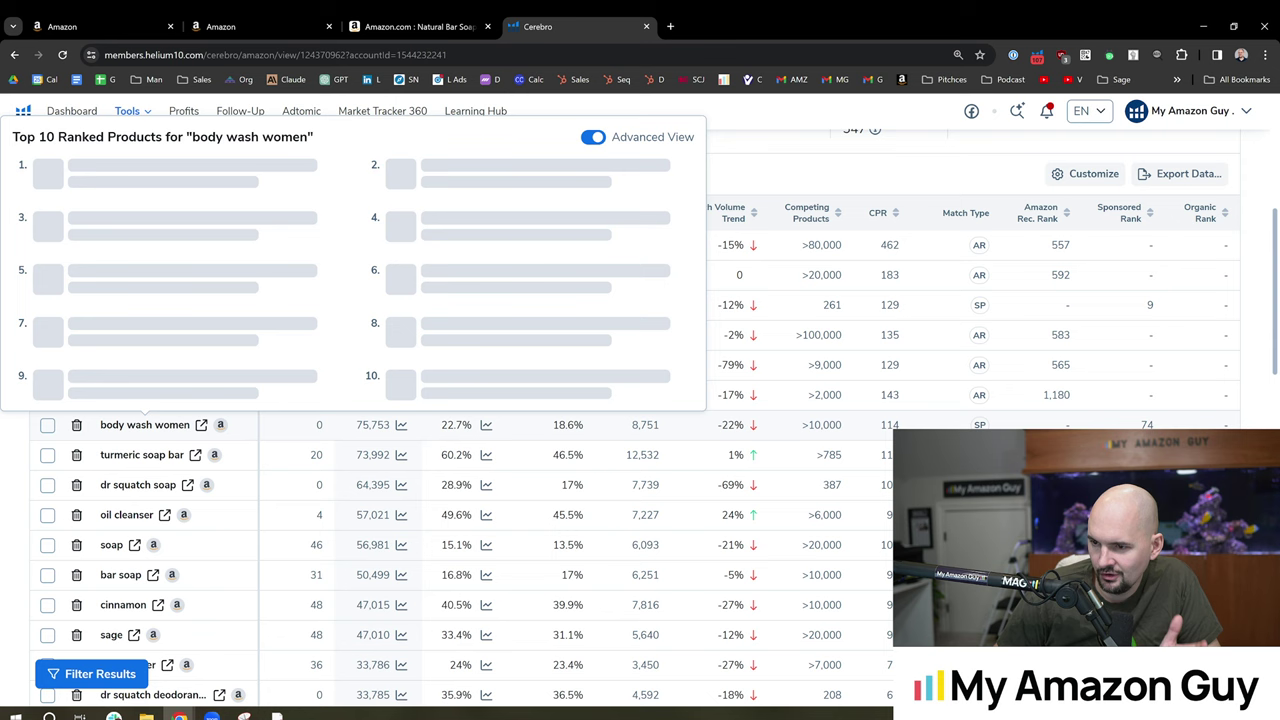
{"action": "mouse_move", "coordinate": [118, 425]}
{"action": "left_mouse_down"}
{"action": "mouse_move", "coordinate": [188, 425]}
{"action": "mouse_move", "coordinate": [100, 425]}
{"action": "left_mouse_up"}
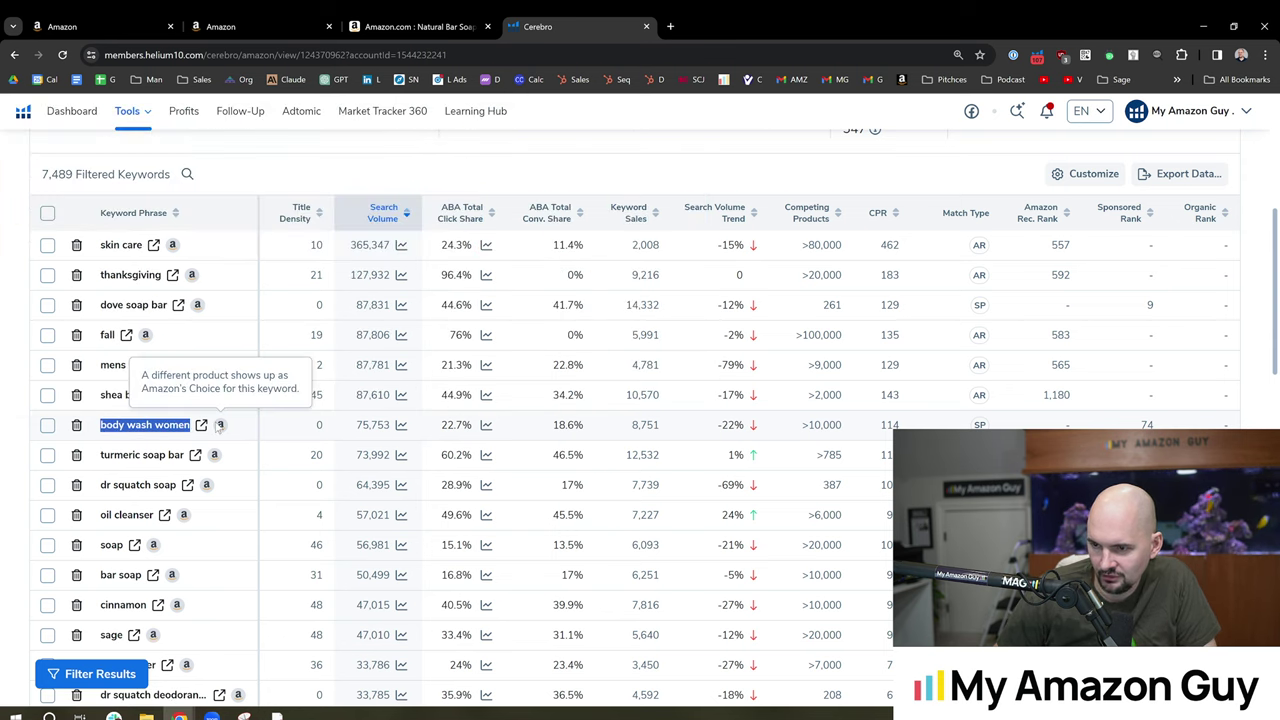
{"action": "scroll", "coordinate": [345, 470], "scroll_direction": "down", "scroll_amount": 1}
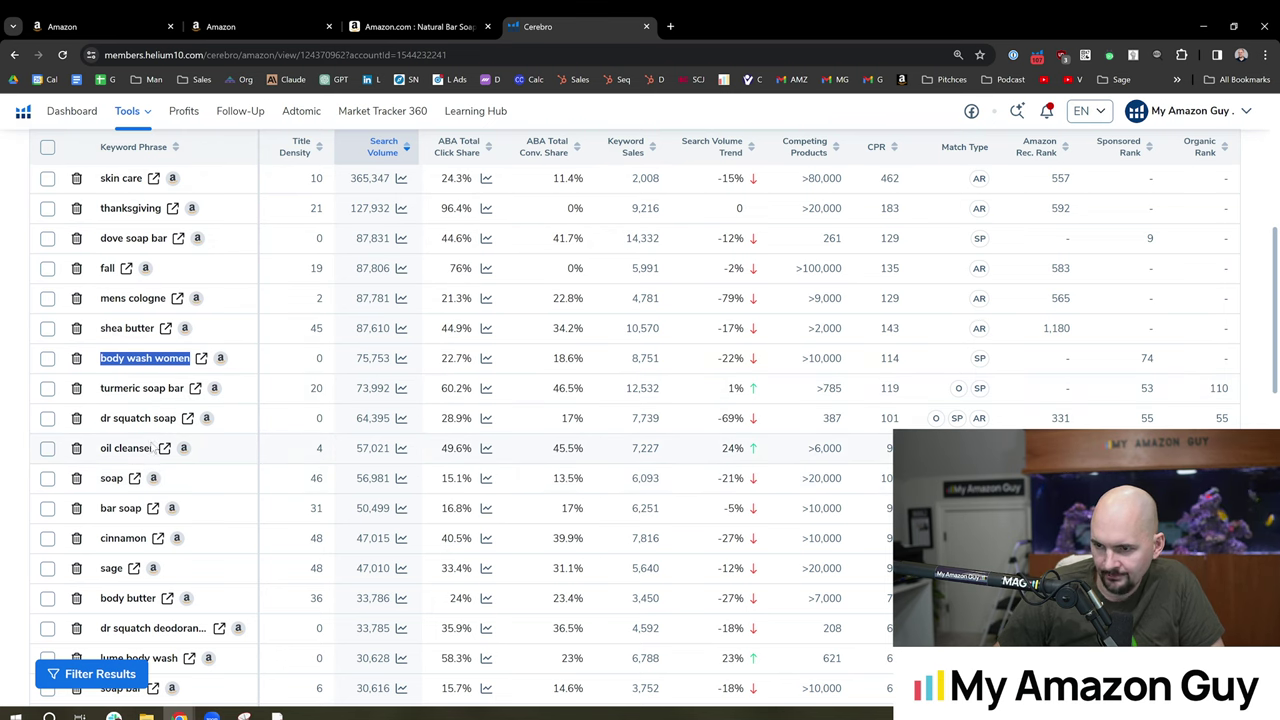
{"action": "mouse_move", "coordinate": [126, 448]}
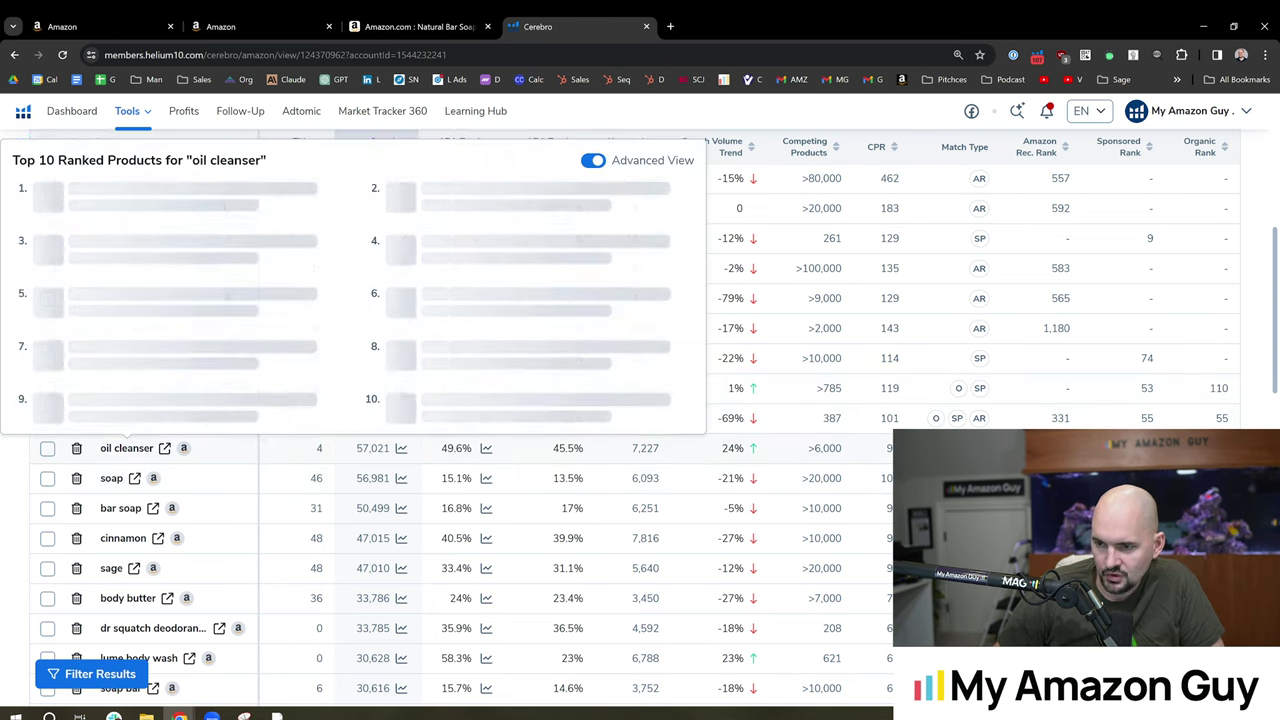
{"action": "scroll", "coordinate": [255, 463], "scroll_direction": "down", "scroll_amount": 1}
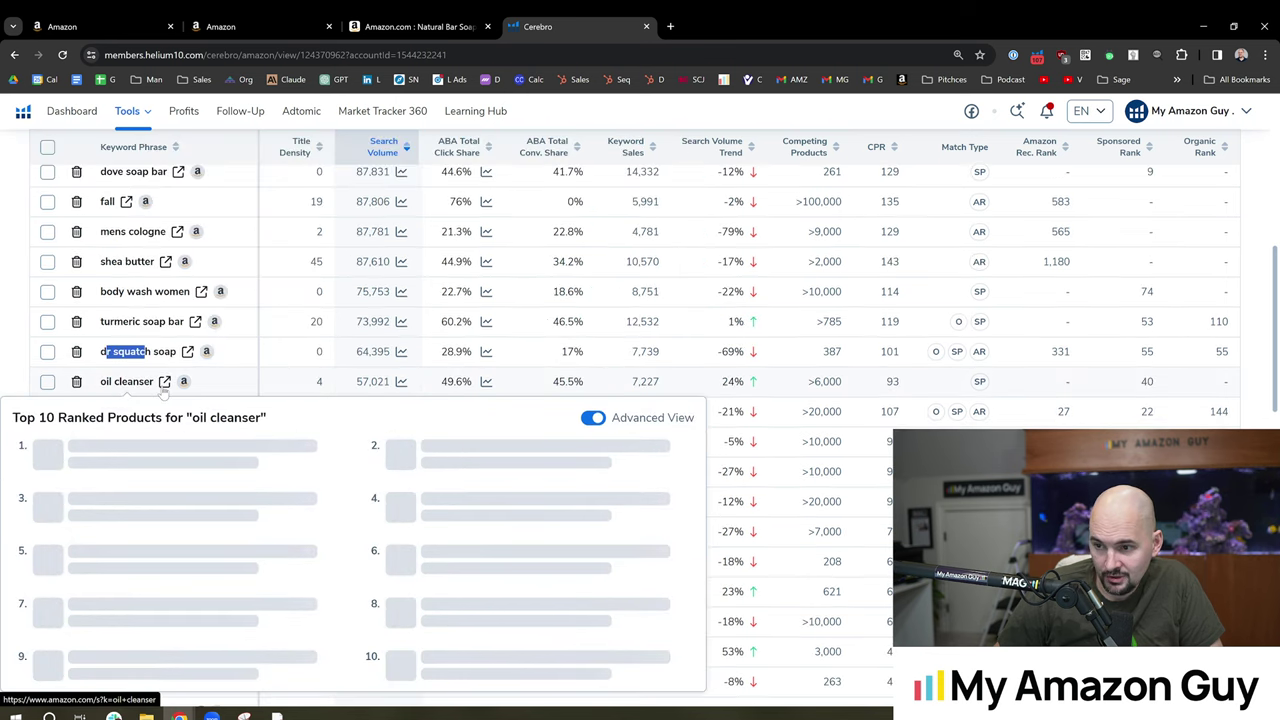
Step: Open the Amazon search results for "oil cleanser" and examine what kinds of products rank for it
{"action": "left_click", "coordinate": [183, 380]}
{"action": "scroll", "coordinate": [716, 457], "scroll_direction": "down", "scroll_amount": 10}
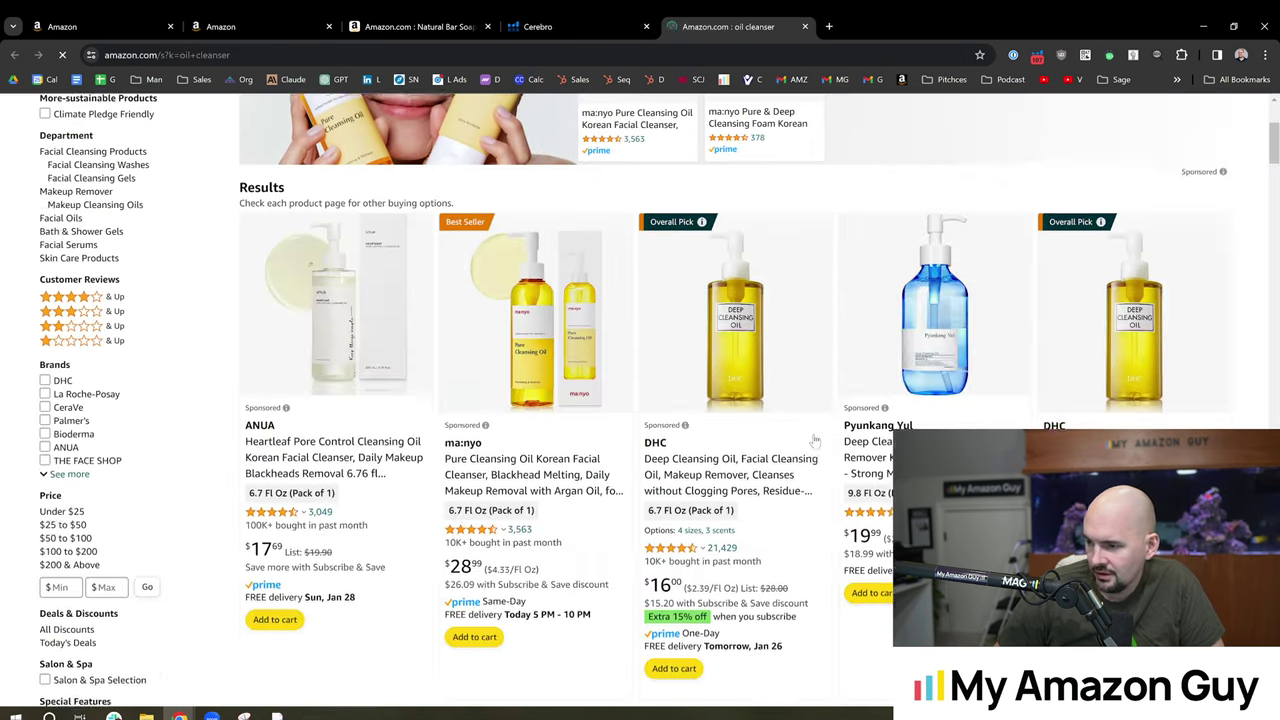
{"action": "scroll", "coordinate": [716, 457], "scroll_direction": "down", "scroll_amount": 15}
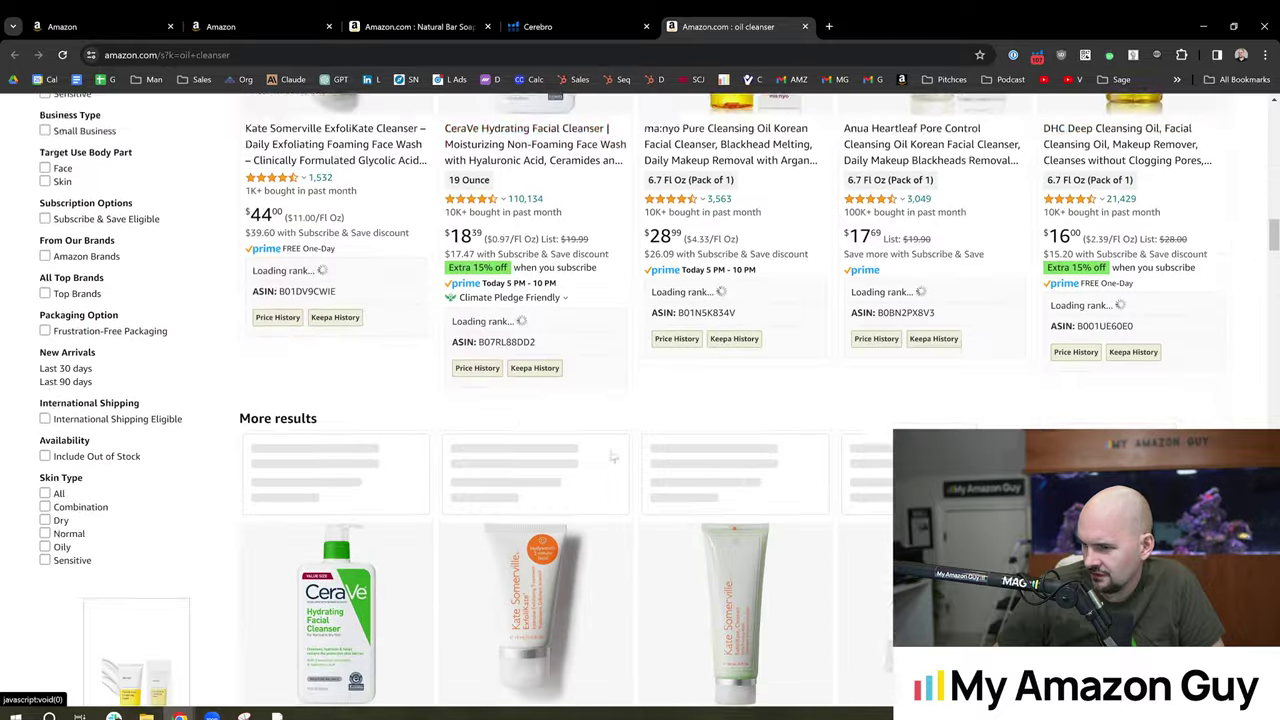
{"action": "scroll", "coordinate": [612, 455], "scroll_direction": "down", "scroll_amount": 3}
Step: Check the search volumes and title densities of "bar soap" and "body butter" in the Cerebro keyword list
{"action": "left_click", "coordinate": [547, 20]}
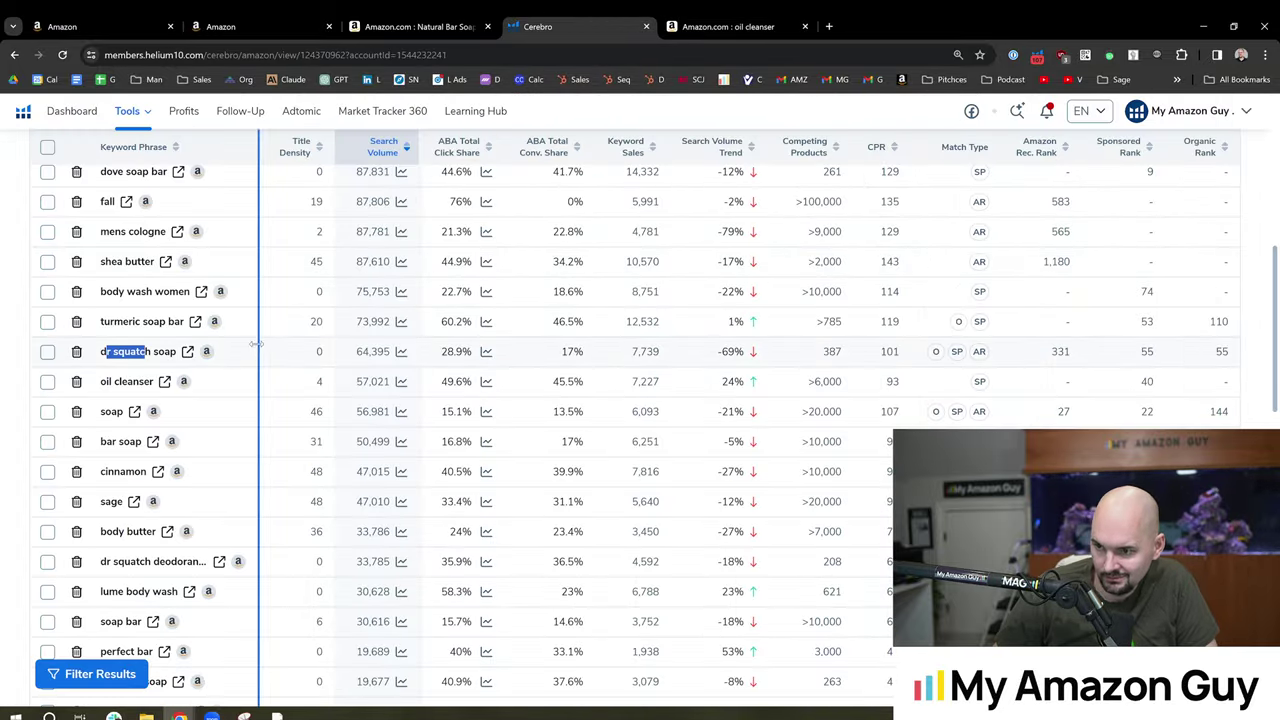
{"action": "scroll", "coordinate": [190, 400], "scroll_direction": "down", "scroll_amount": 1}
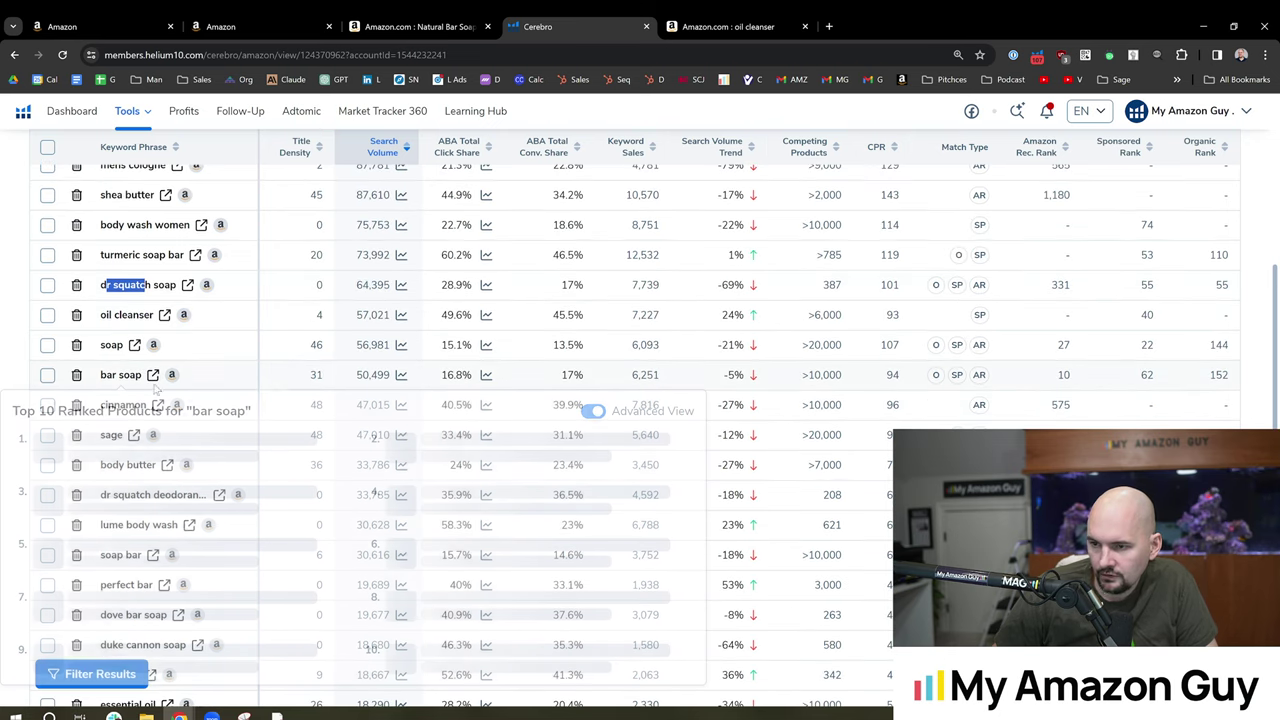
{"action": "double_click", "coordinate": [316, 375]}
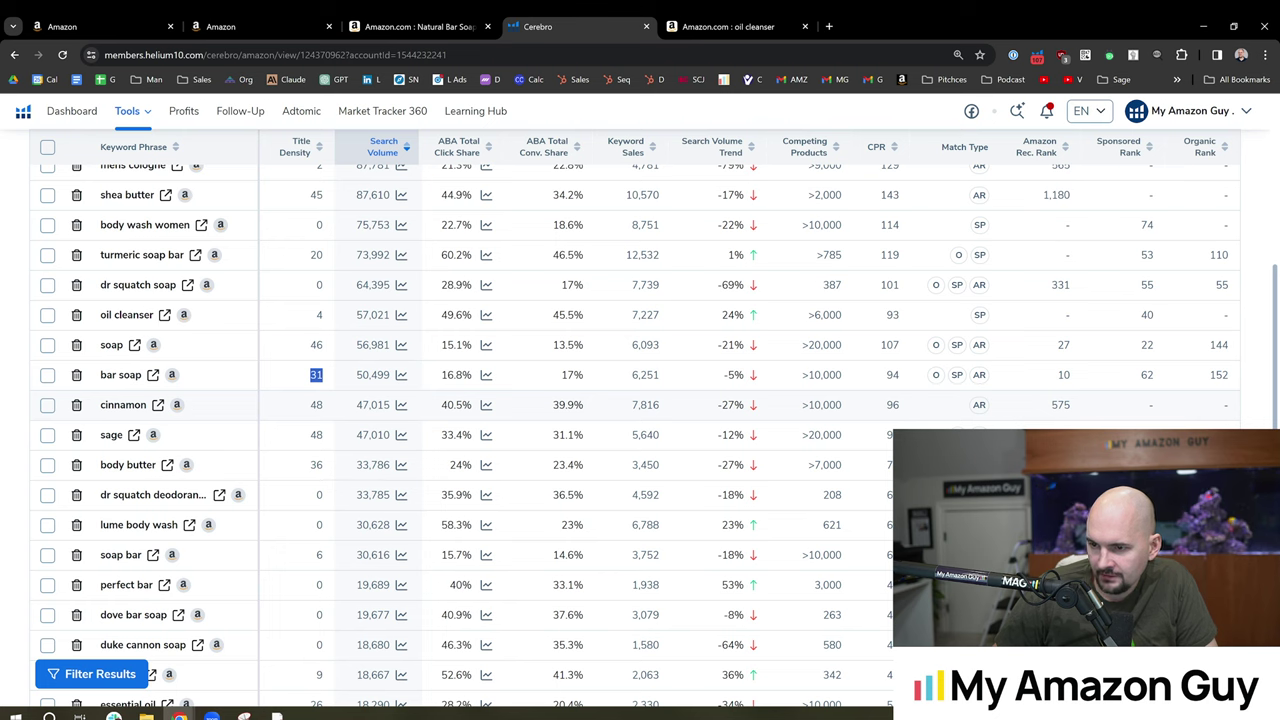
{"action": "mouse_move", "coordinate": [128, 465]}
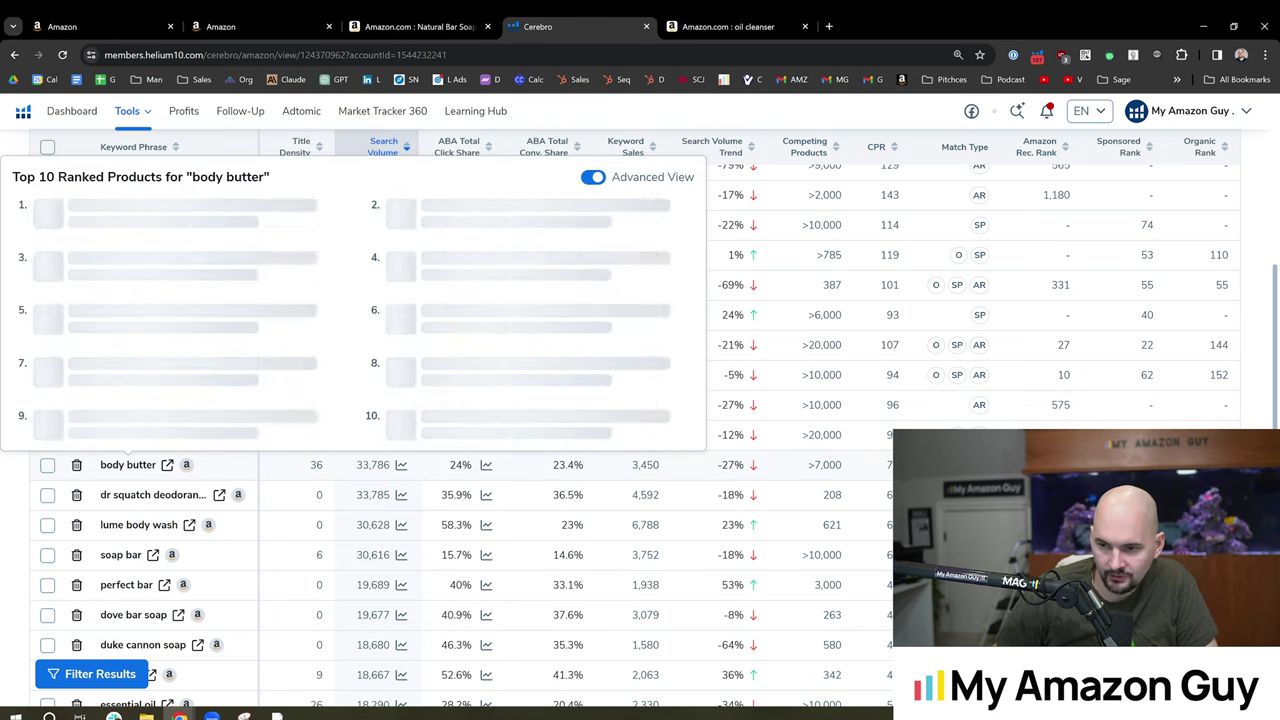
{"action": "left_click_drag", "start_coordinate": [98, 465], "coordinate": [142, 465]}
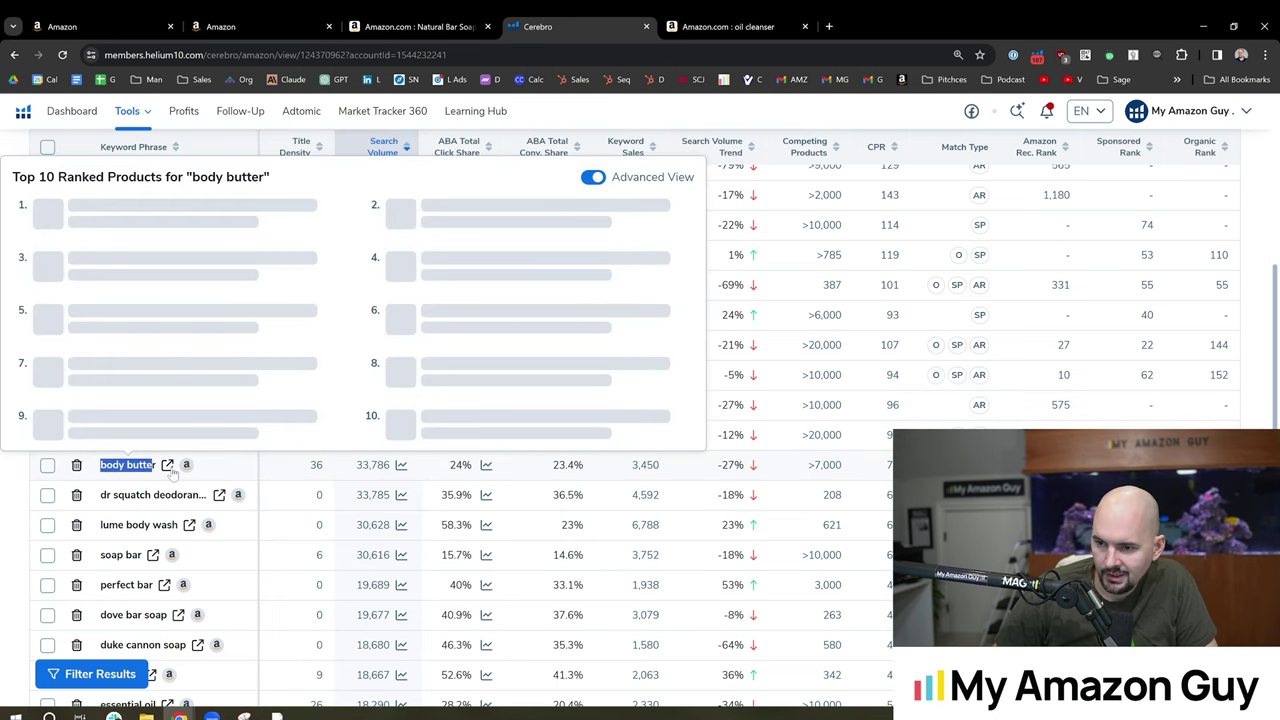
Step: Open the Amazon search results for "body butter" and examine whether the ranking products resemble the soap
{"action": "left_click", "coordinate": [167, 465]}
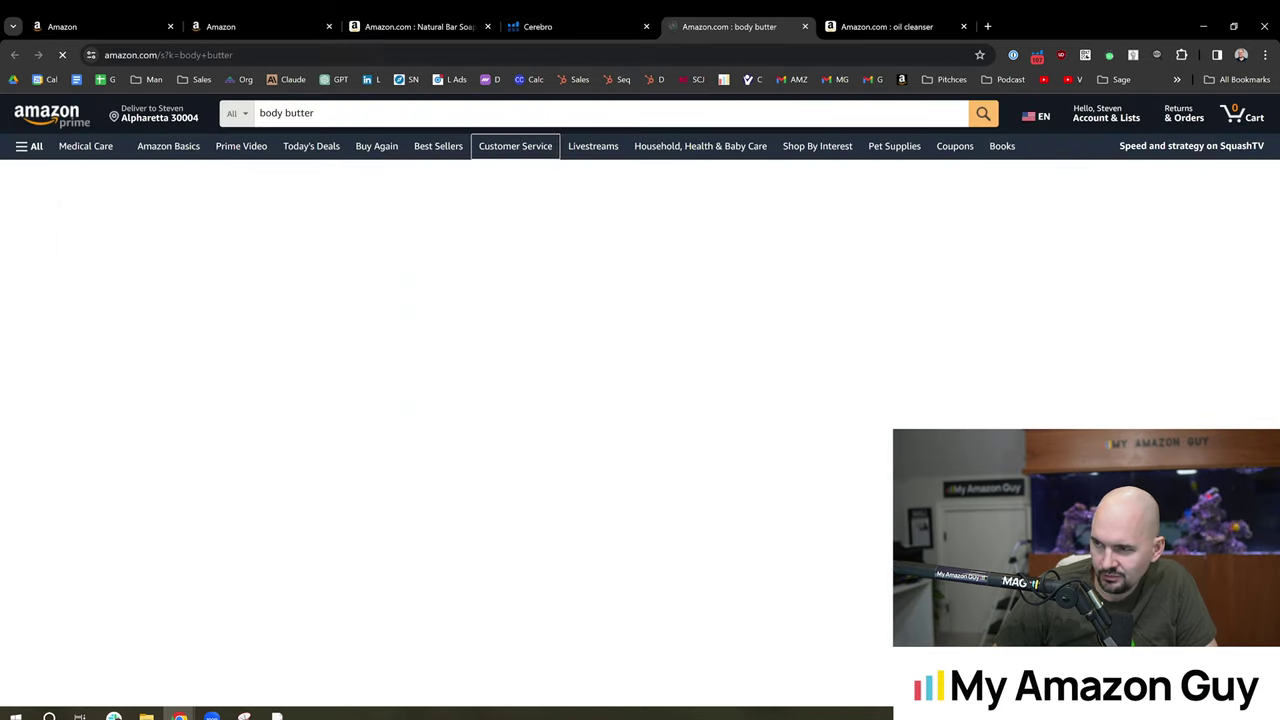
{"action": "scroll", "coordinate": [592, 400], "scroll_direction": "down", "scroll_amount": 10}
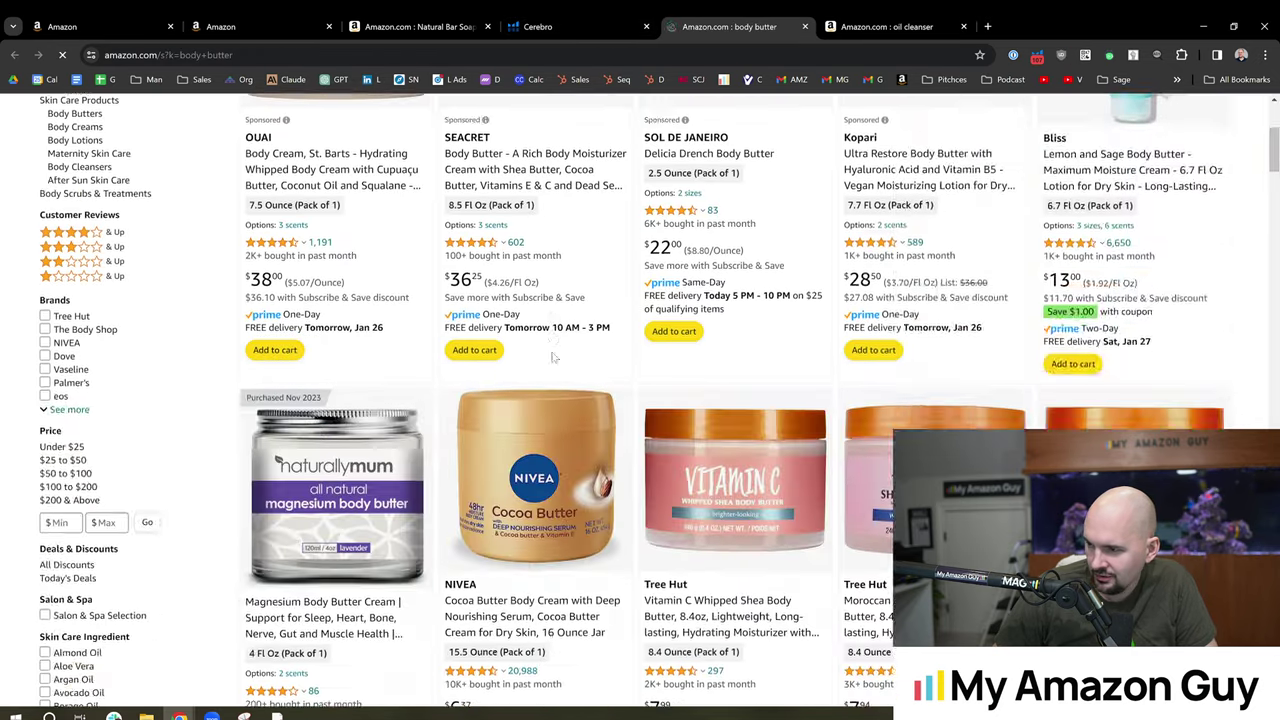
{"action": "left_click", "coordinate": [540, 26]}
Step: Review the Cerebro keywords below "body butter", including "lume body wash" and "soap bar", by search volume and title density
{"action": "scroll", "coordinate": [252, 398], "scroll_direction": "down", "scroll_amount": 2}
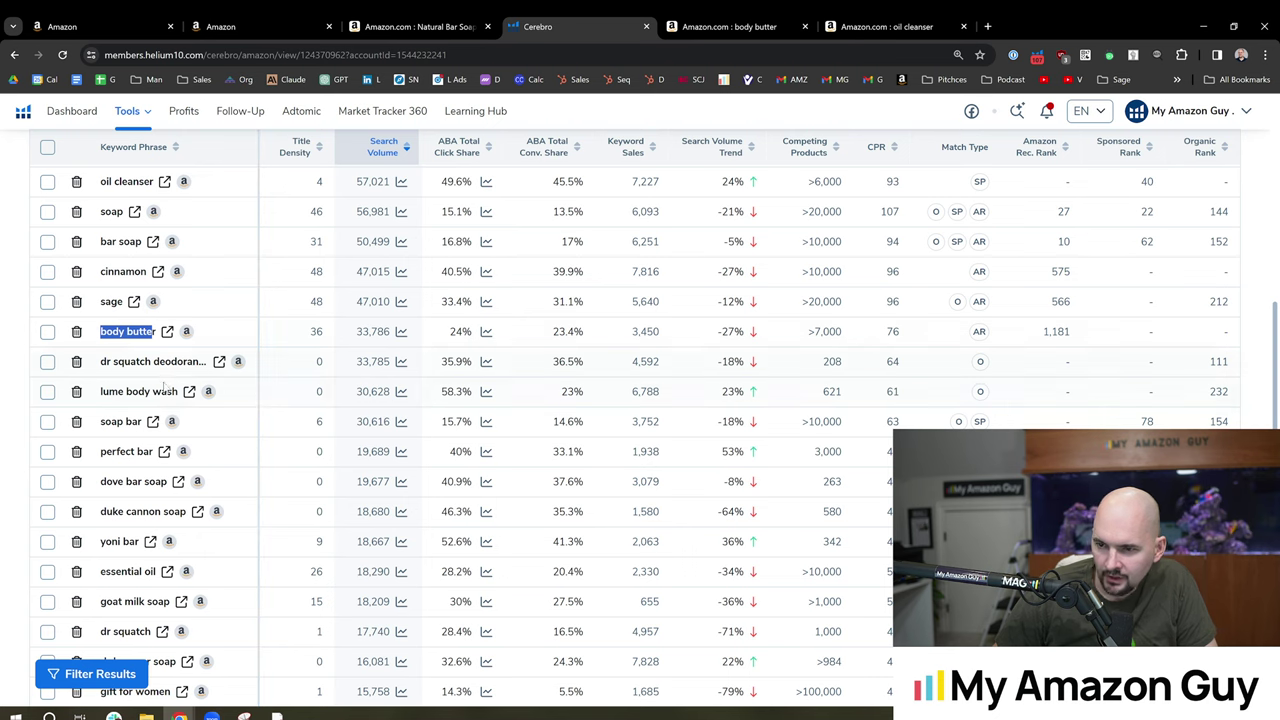
{"action": "mouse_move", "coordinate": [208, 391]}
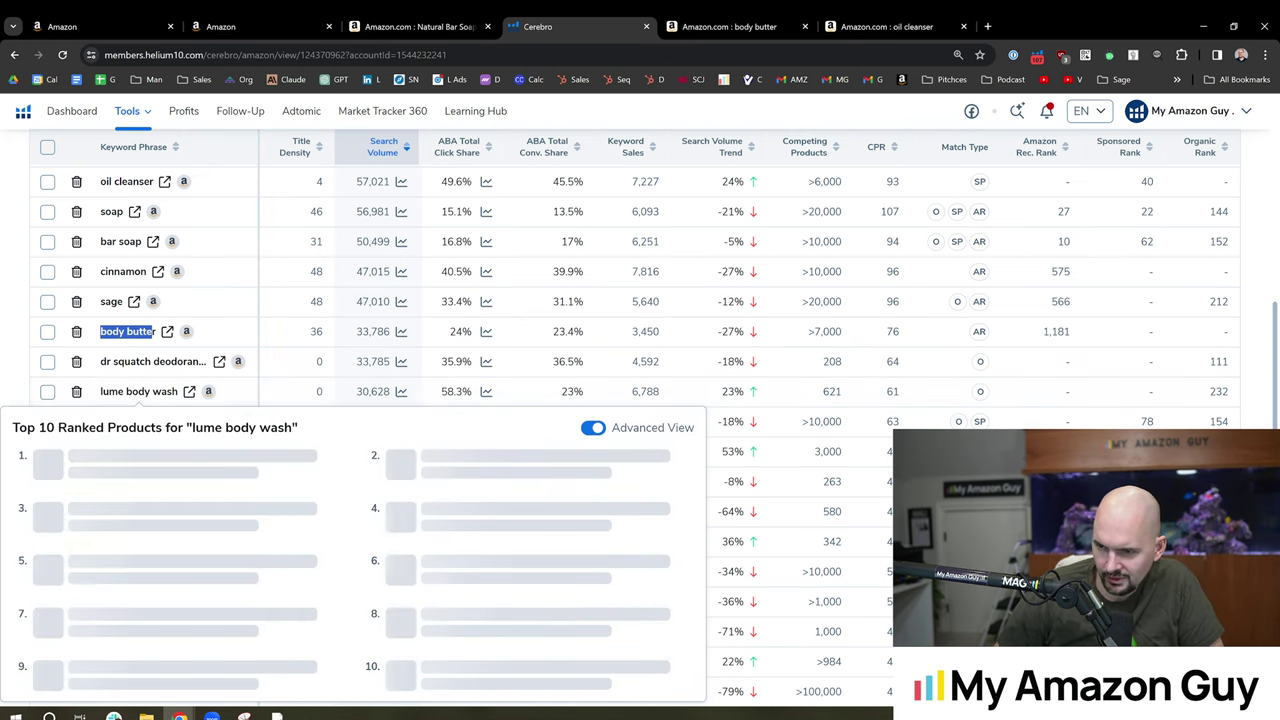
{"action": "scroll", "coordinate": [208, 391], "scroll_direction": "down", "scroll_amount": 1}
{"action": "scroll", "coordinate": [190, 262], "scroll_direction": "down", "scroll_amount": 2}
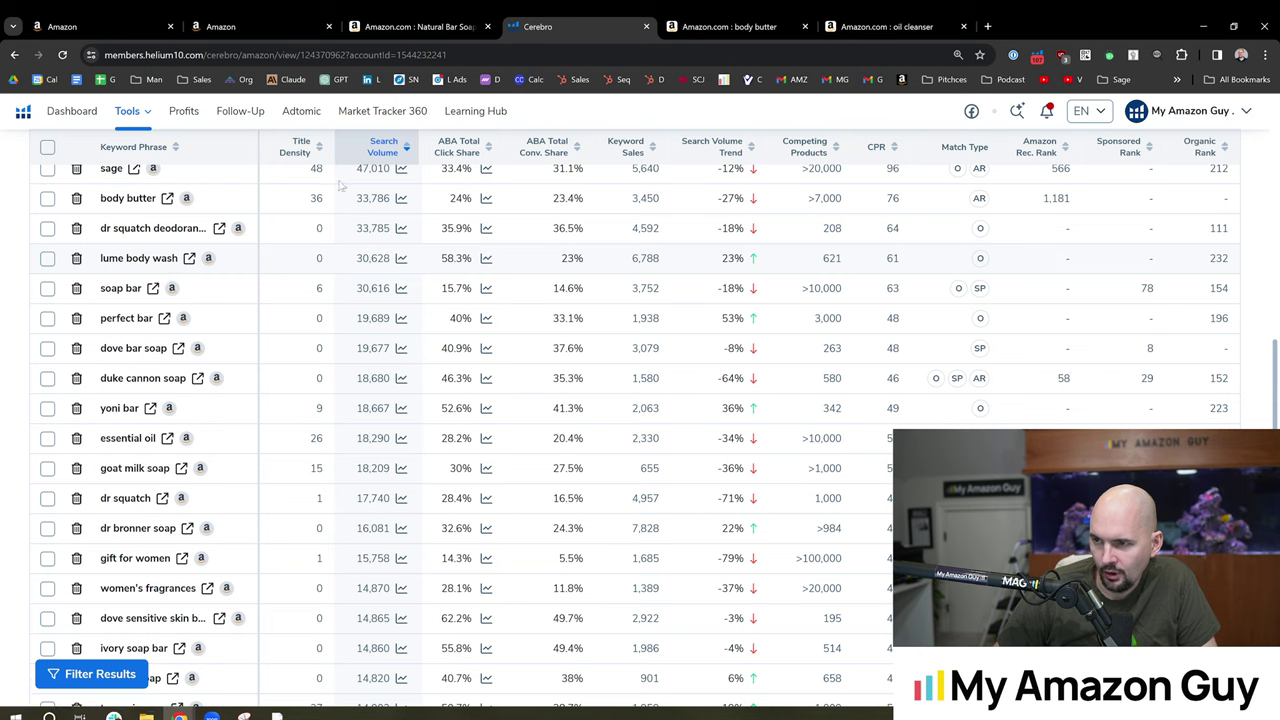
Step: Search the Harvest product page for the phrase "soap bar" to check its use in the listing
{"action": "left_click", "coordinate": [459, 24]}
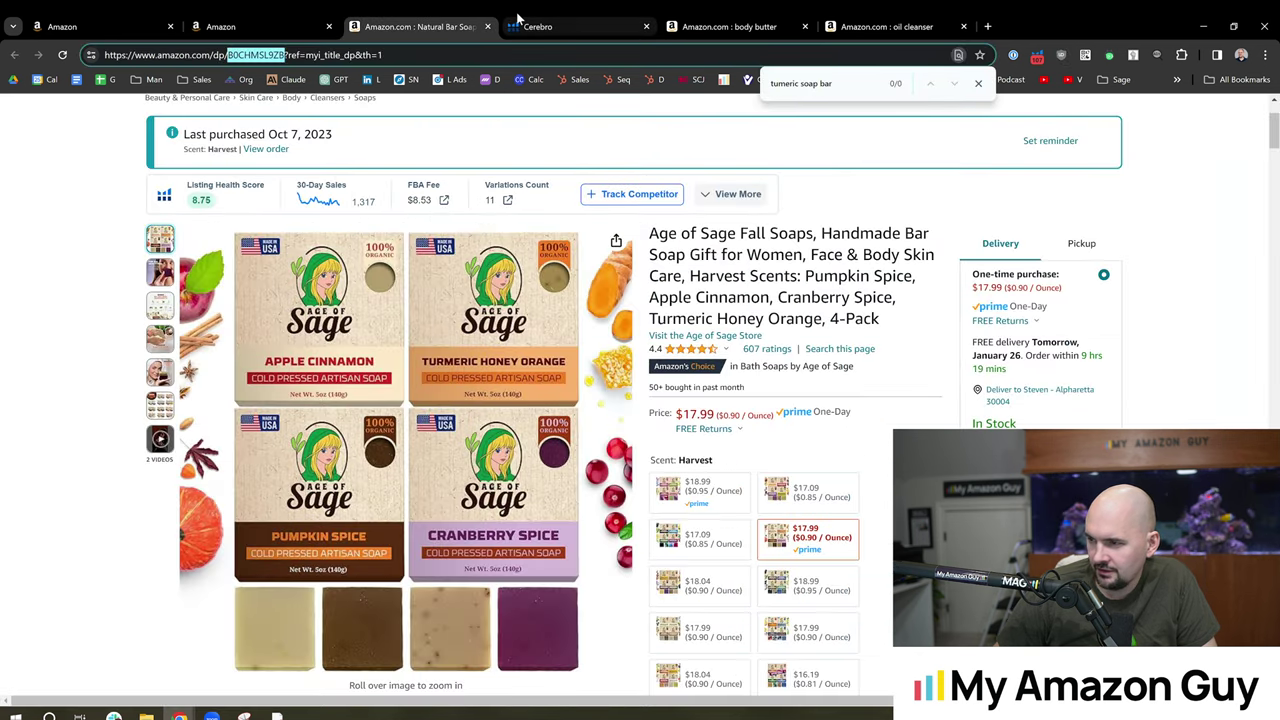
{"action": "type", "text": "soap bar"}
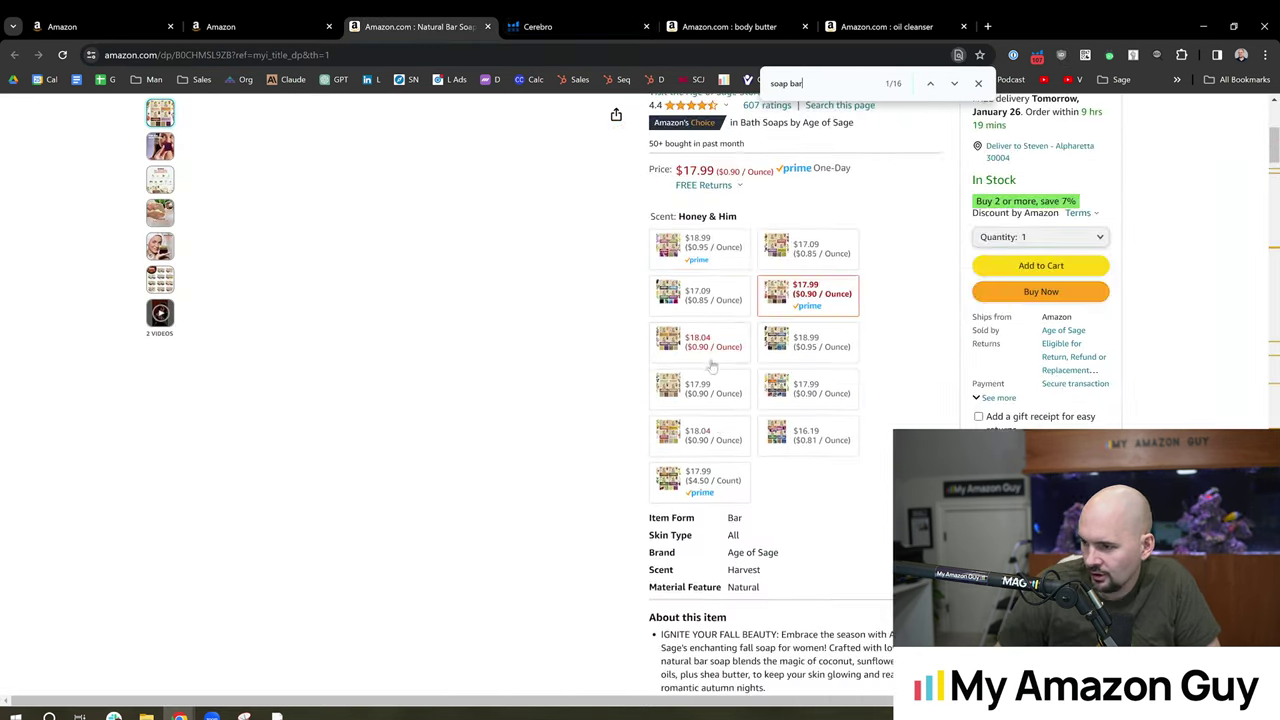
{"action": "scroll", "coordinate": [711, 366], "scroll_direction": "up", "scroll_amount": 10}
{"action": "left_click", "coordinate": [607, 28]}
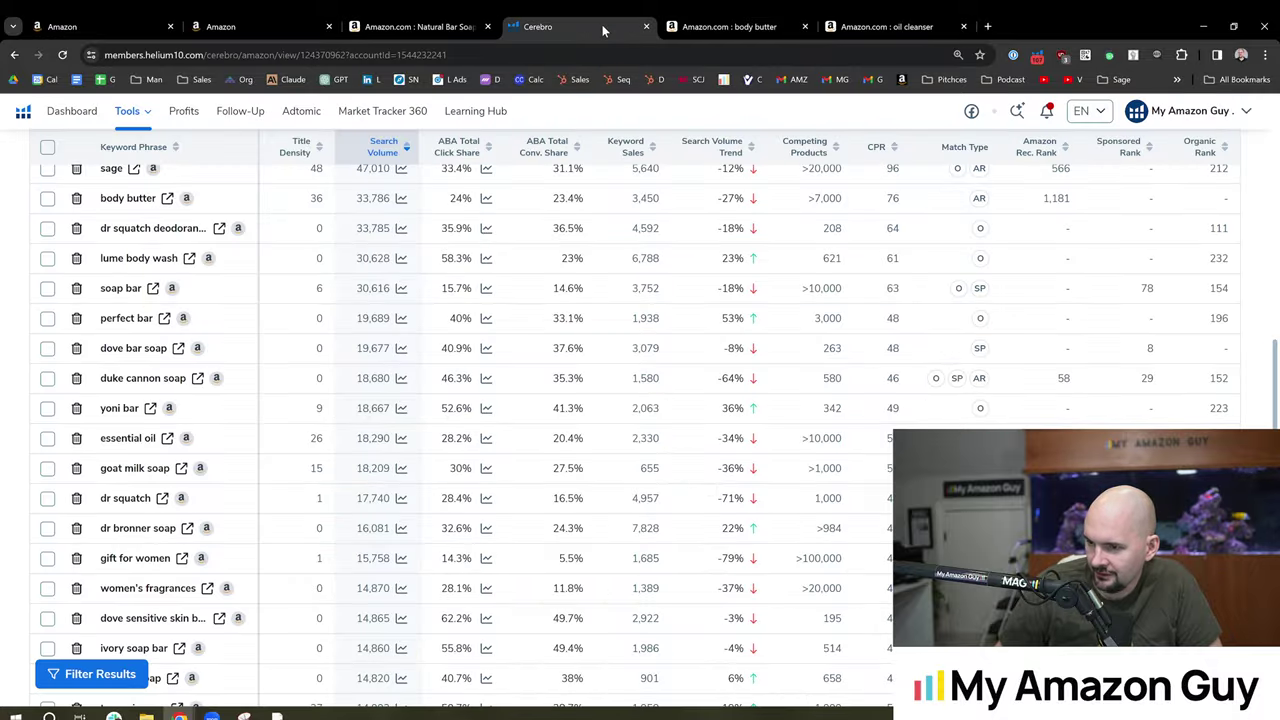
Step: Compare the edited item name with the remaining Cerebro keywords, such as "goat milk soap", and the open Amazon search results
{"action": "left_click", "coordinate": [733, 17]}
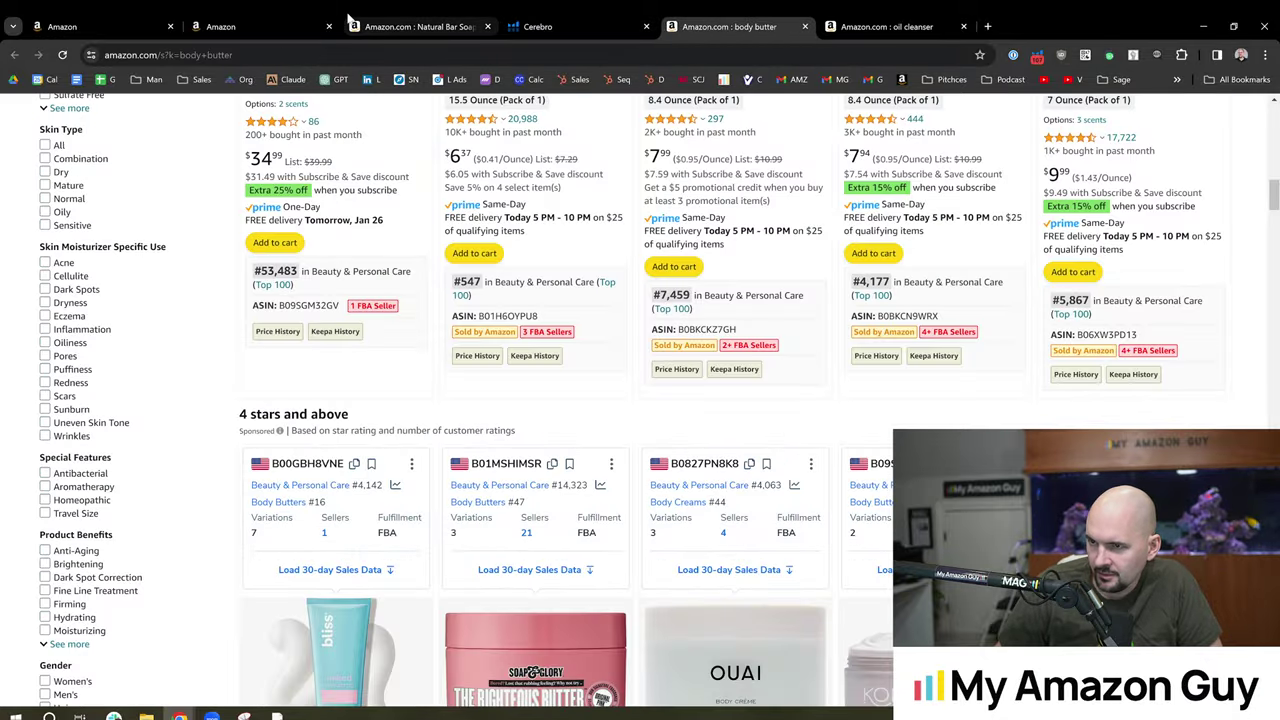
{"action": "left_click", "coordinate": [284, 14]}
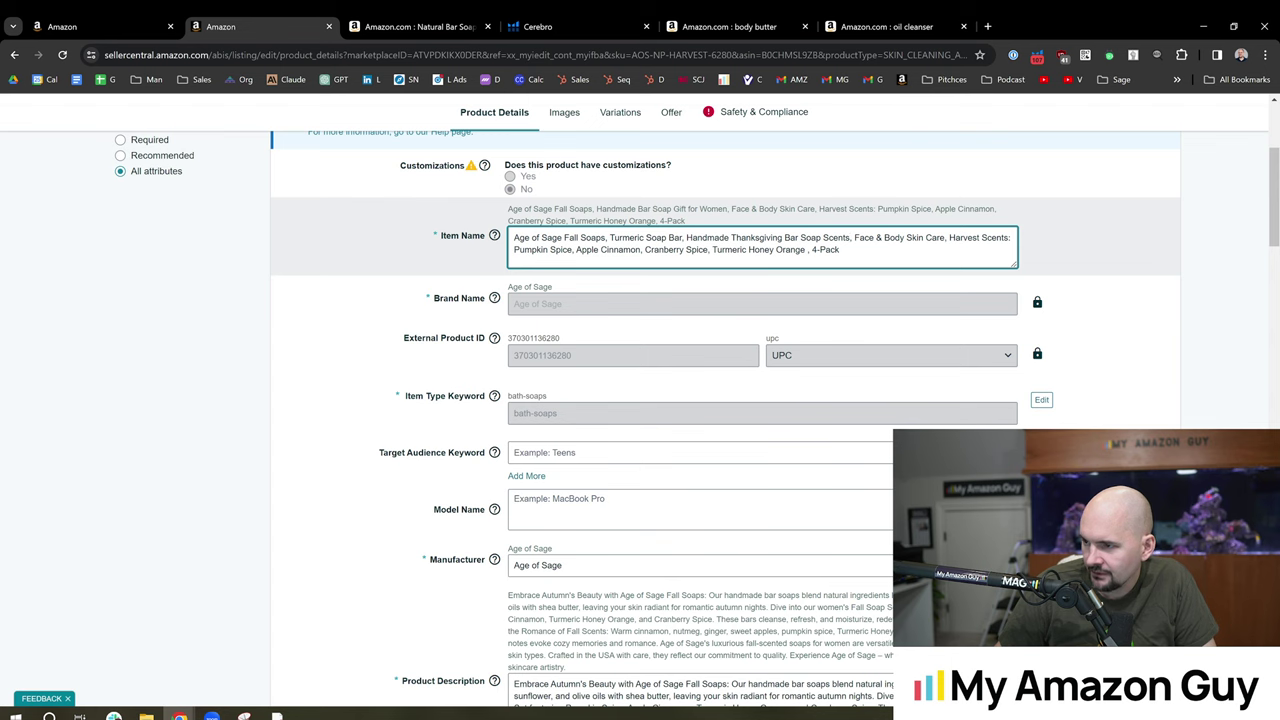
{"action": "left_click", "coordinate": [560, 26]}
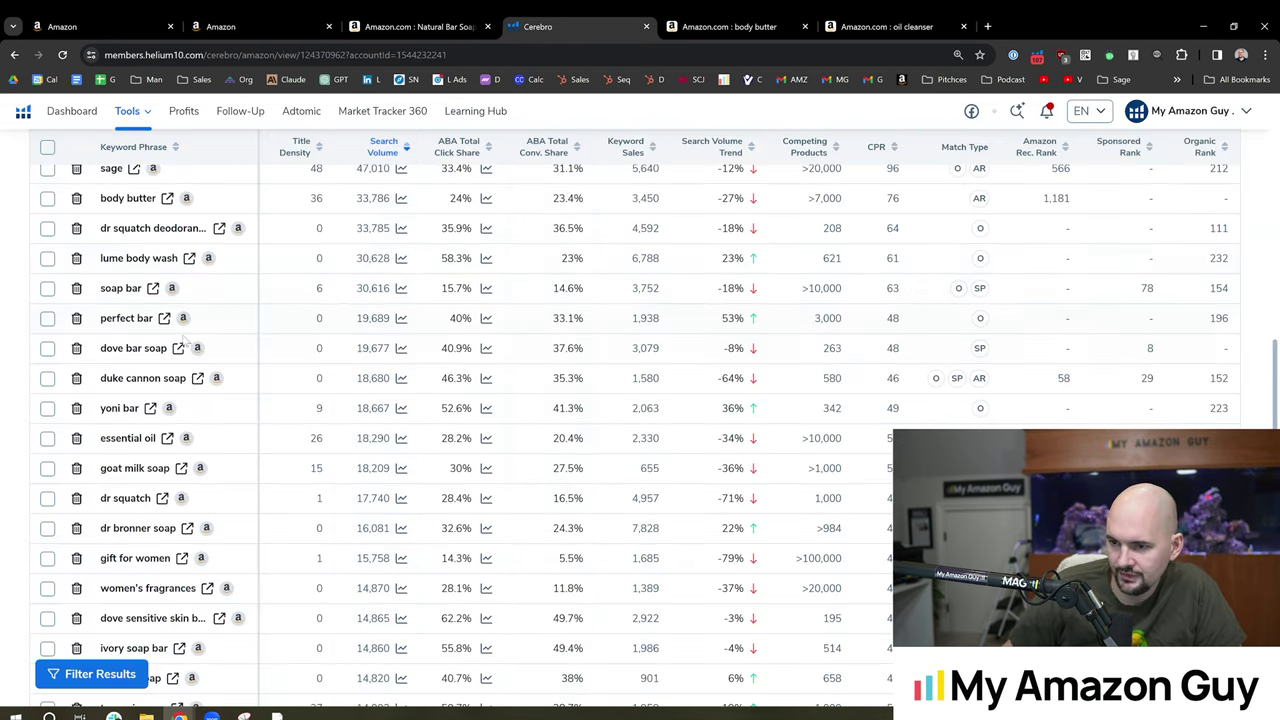
{"action": "left_click", "coordinate": [740, 26]}
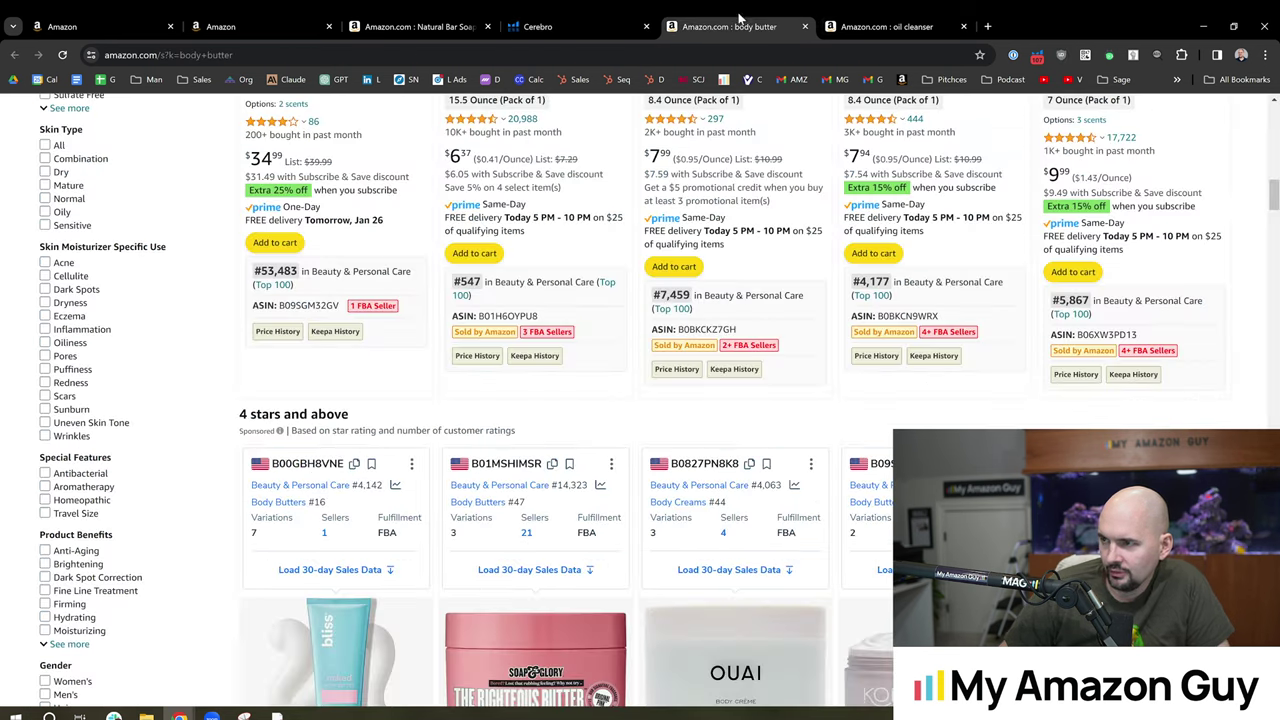
{"action": "left_click", "coordinate": [840, 22]}
{"action": "left_click", "coordinate": [330, 22]}
Step: Search the Harvest product page for "goat" and check the soap's ingredients image for goat milk
{"action": "left_click", "coordinate": [415, 26]}
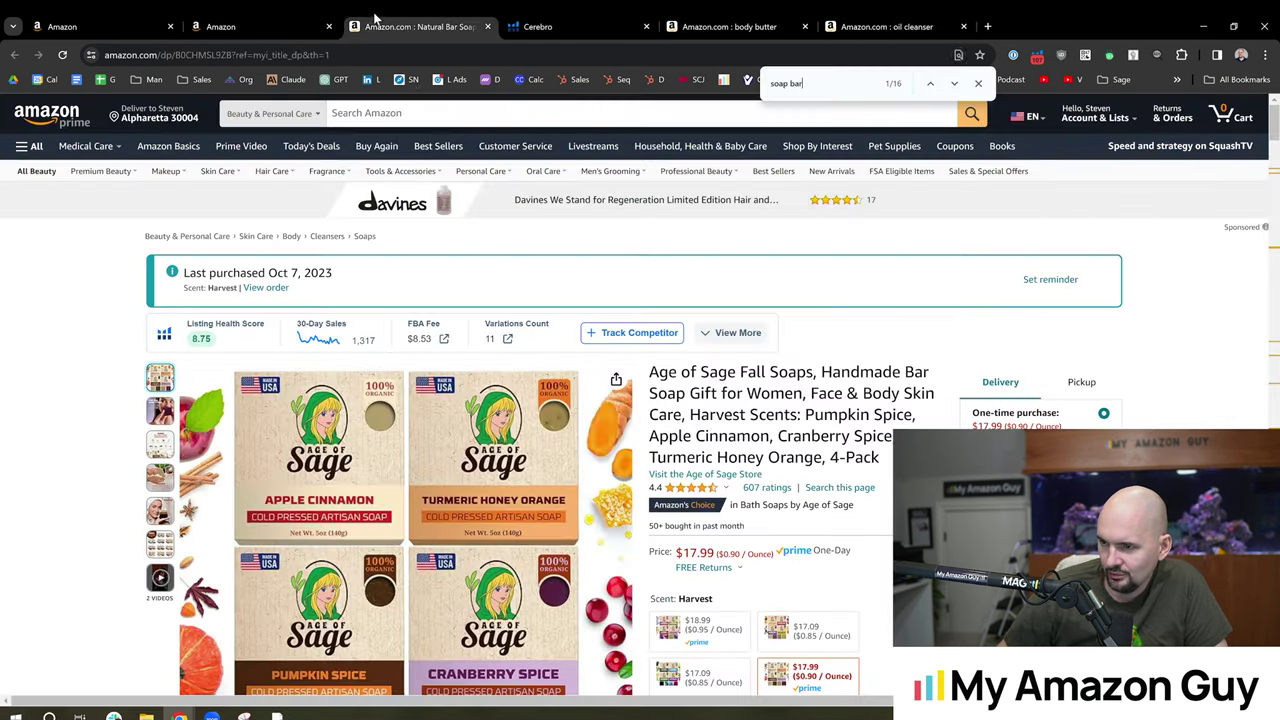
{"action": "key", "text": "BackSpace"}
{"action": "key", "text": "BackSpace"}
{"action": "key", "text": "BackSpace"}
{"action": "key", "text": "BackSpace"}
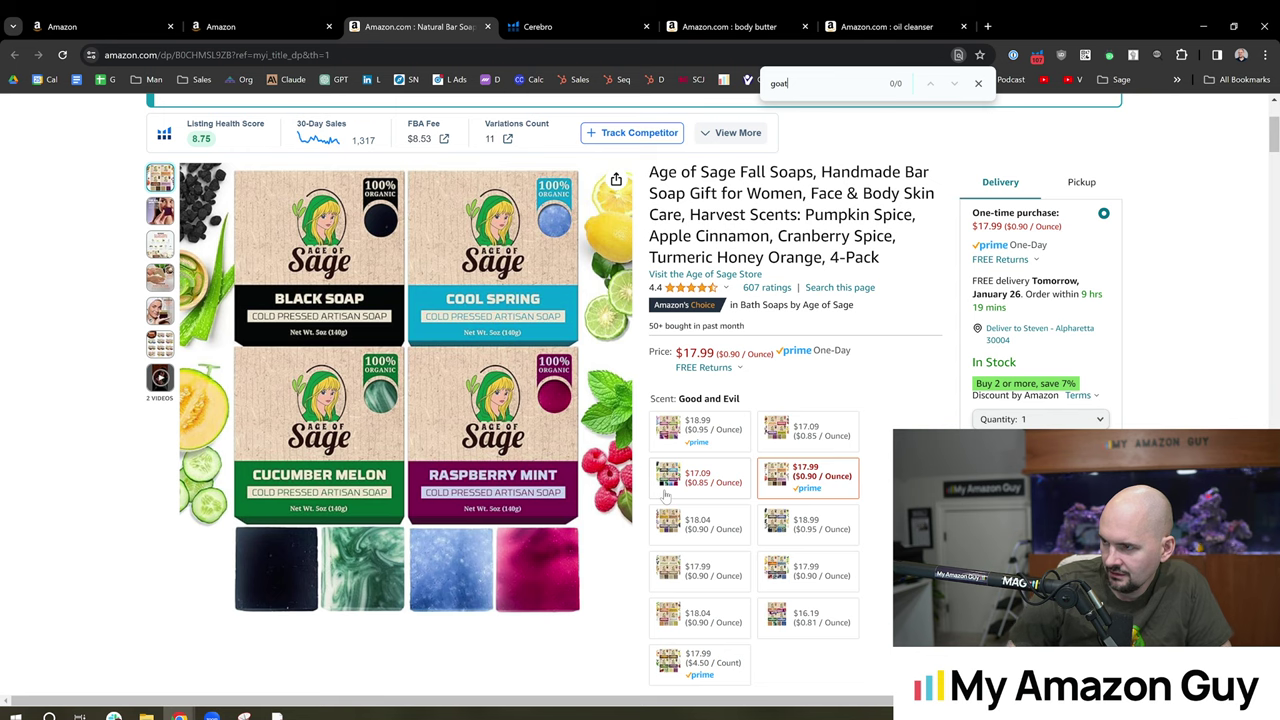
{"action": "left_click", "coordinate": [695, 22]}
{"action": "left_click", "coordinate": [415, 26]}
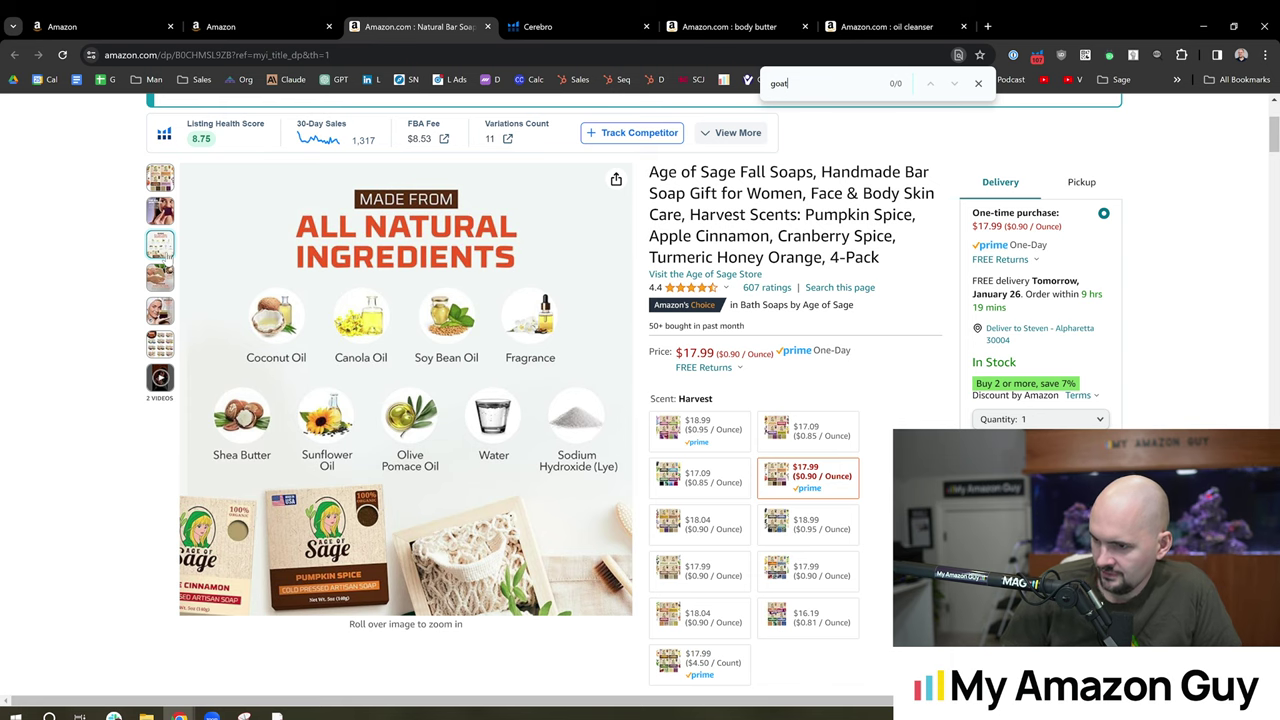
Step: Review the Cerebro keywords below "goat milk soap", checking title density for "gift for women" and the top-ranked products for "women's fragrances"
{"action": "left_click", "coordinate": [720, 26]}
{"action": "left_click", "coordinate": [538, 26]}
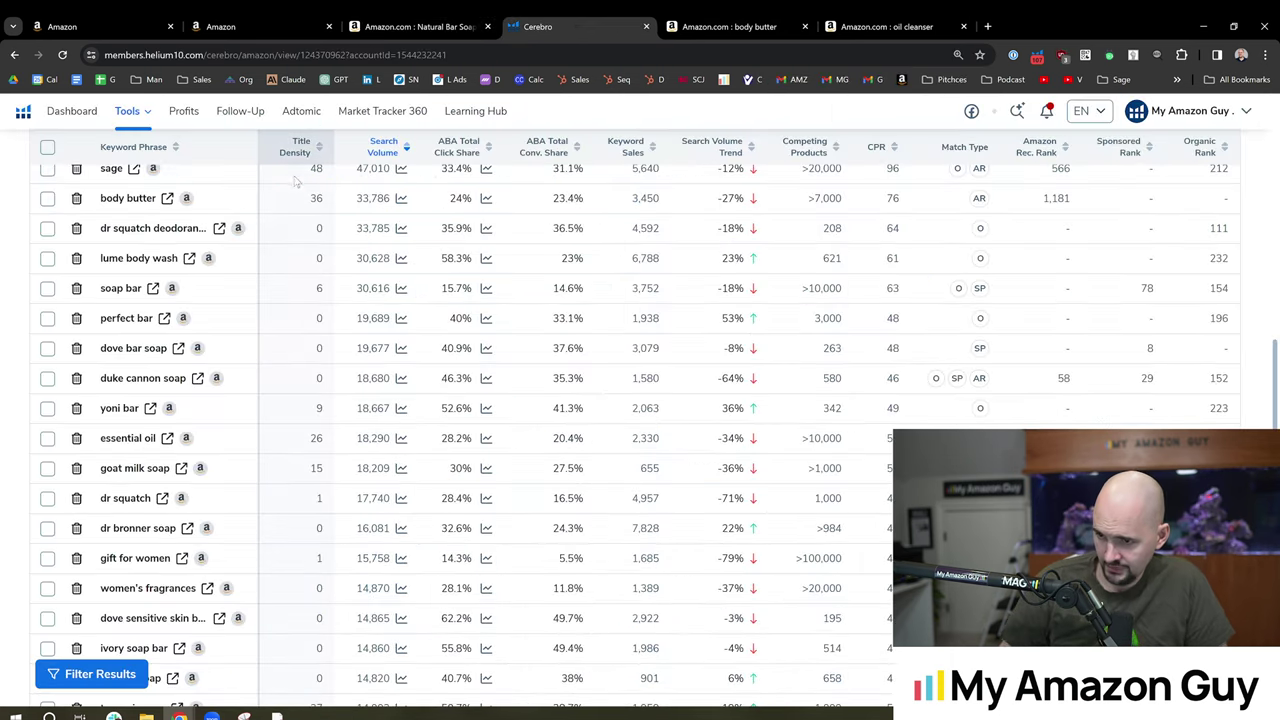
{"action": "scroll", "coordinate": [230, 510], "scroll_direction": "down", "scroll_amount": 3}
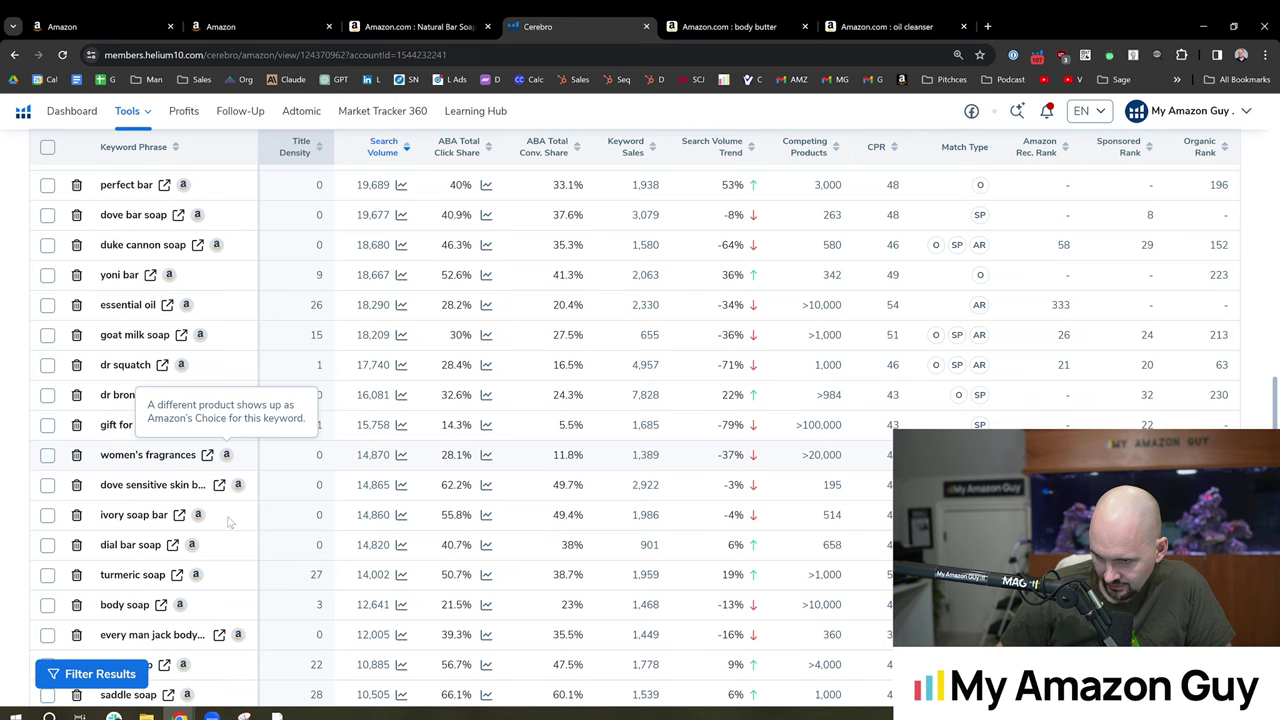
{"action": "left_click_drag", "start_coordinate": [128, 394], "coordinate": [149, 394]}
{"action": "scroll", "coordinate": [149, 394], "scroll_direction": "down", "scroll_amount": 1}
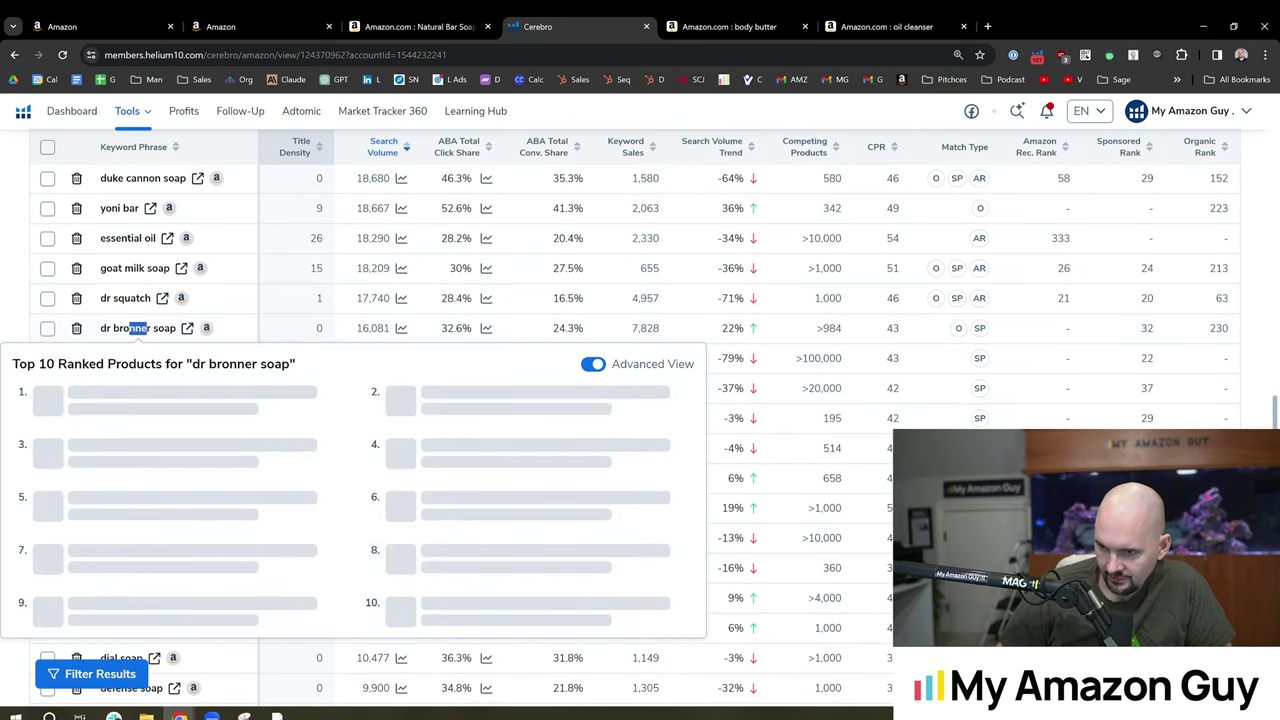
{"action": "scroll", "coordinate": [269, 243], "scroll_direction": "down", "scroll_amount": 3}
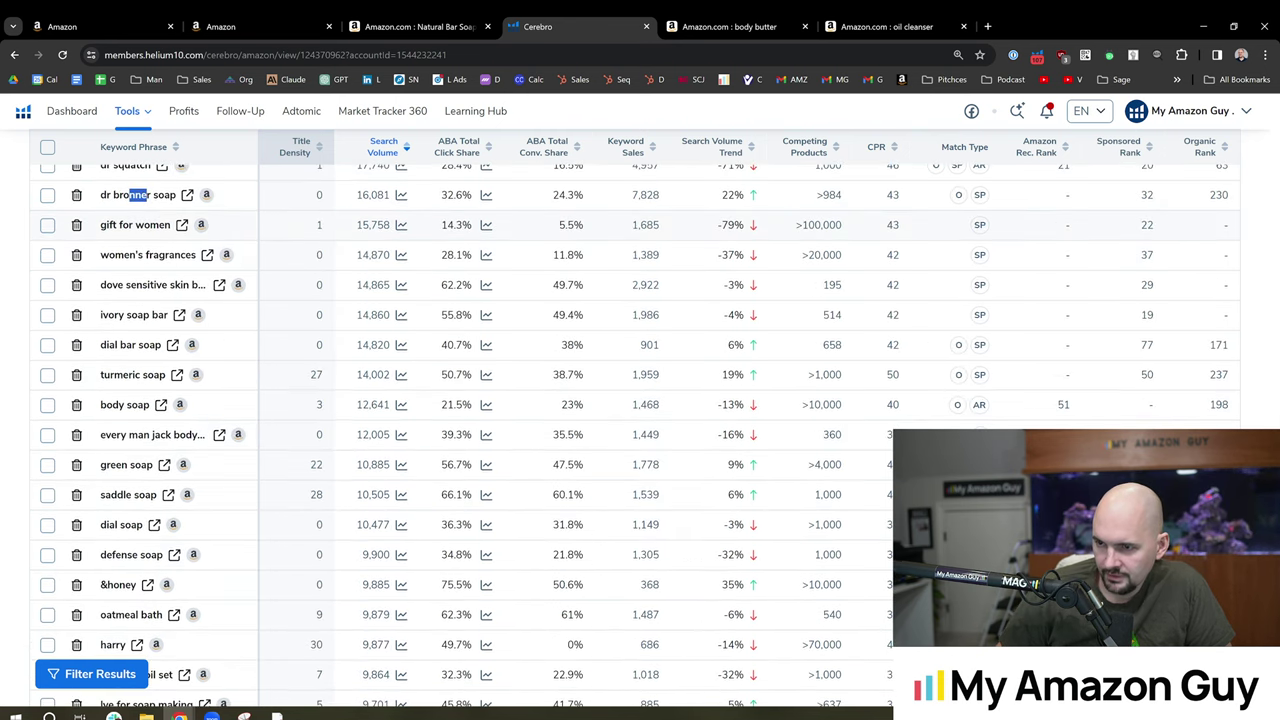
{"action": "left_click", "coordinate": [292, 230]}
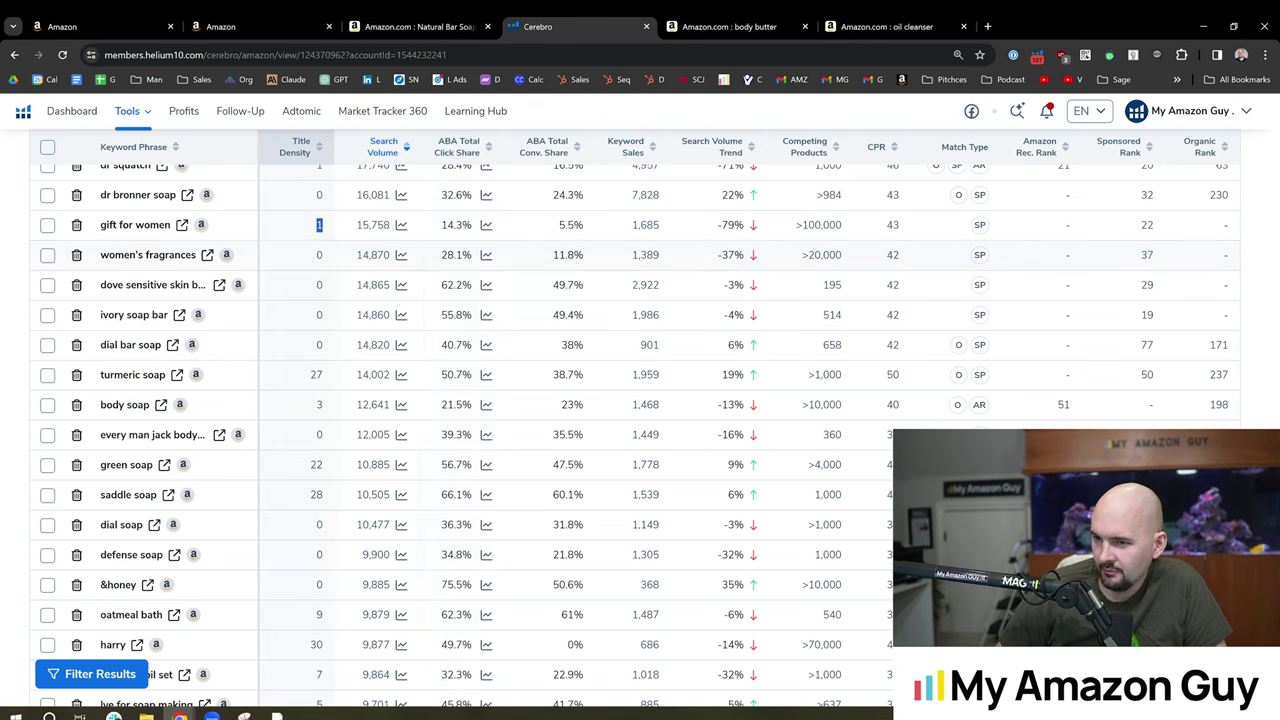
{"action": "mouse_move", "coordinate": [226, 254]}
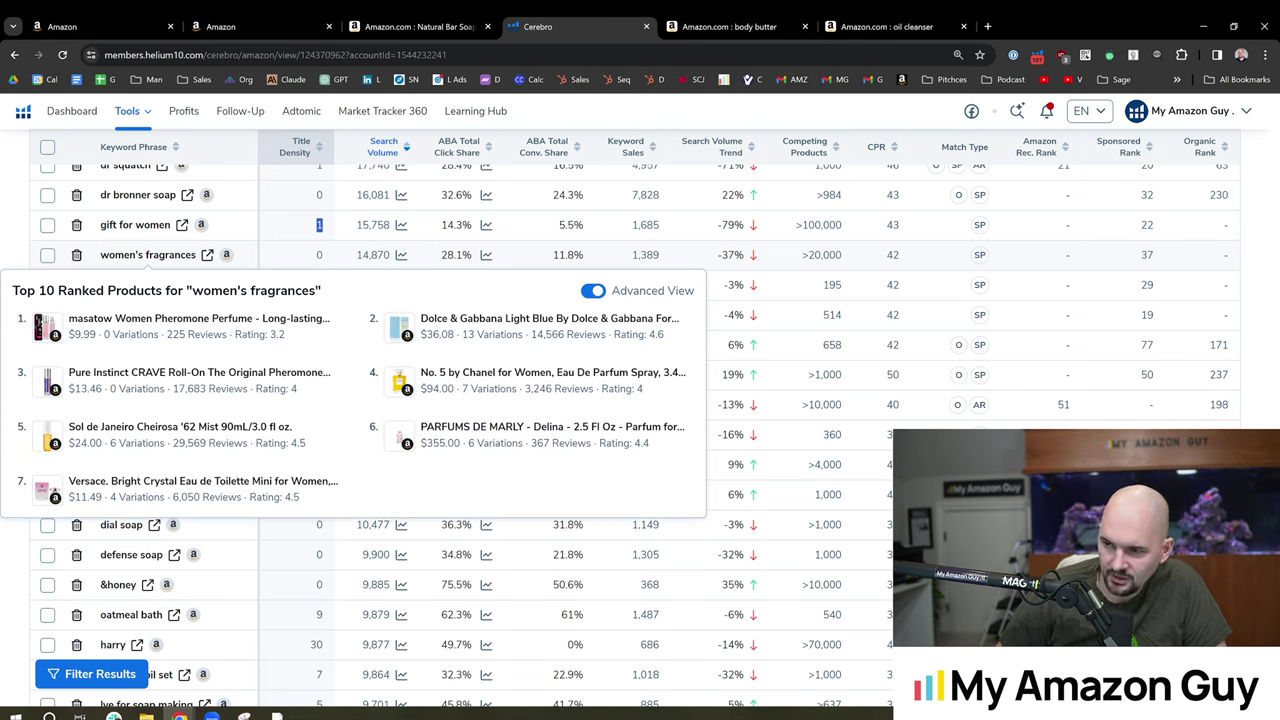
{"action": "left_click", "coordinate": [252, 262]}
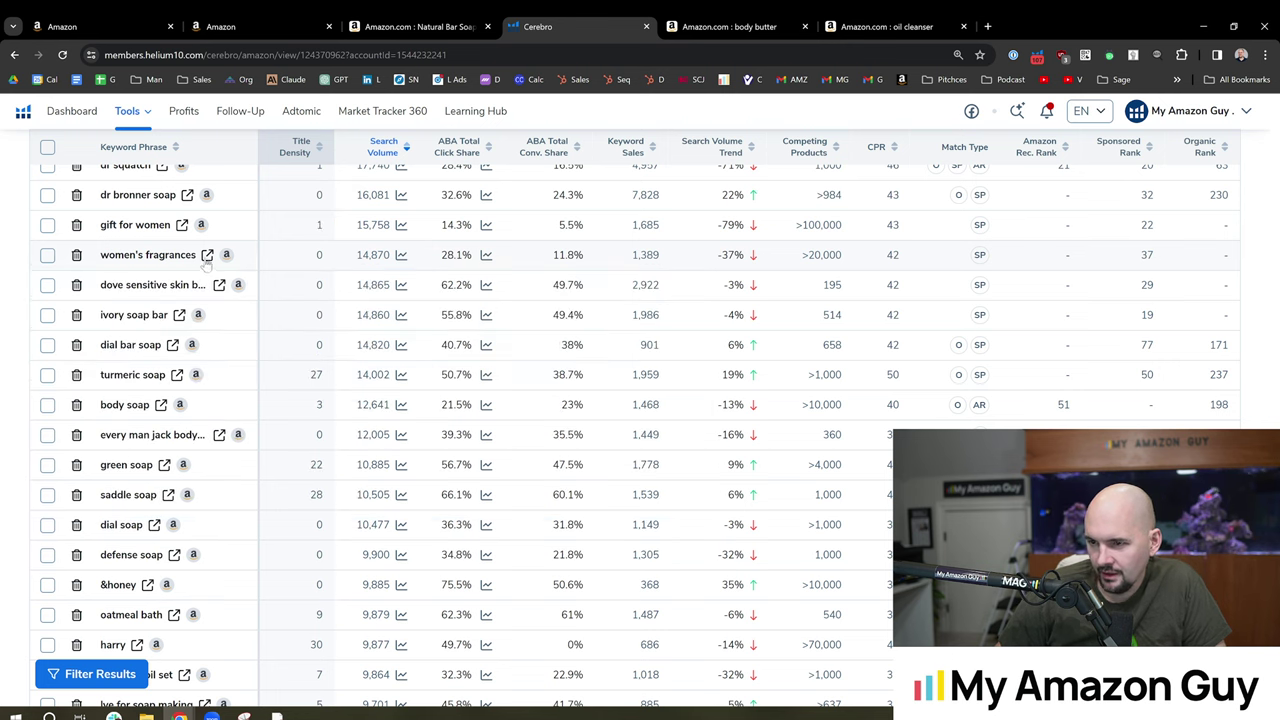
Step: Search the Harvest product page for "frag" to check whether the listing already mentions fragrance
{"action": "left_click", "coordinate": [730, 26]}
{"action": "left_click", "coordinate": [885, 26]}
{"action": "left_click", "coordinate": [462, 20]}
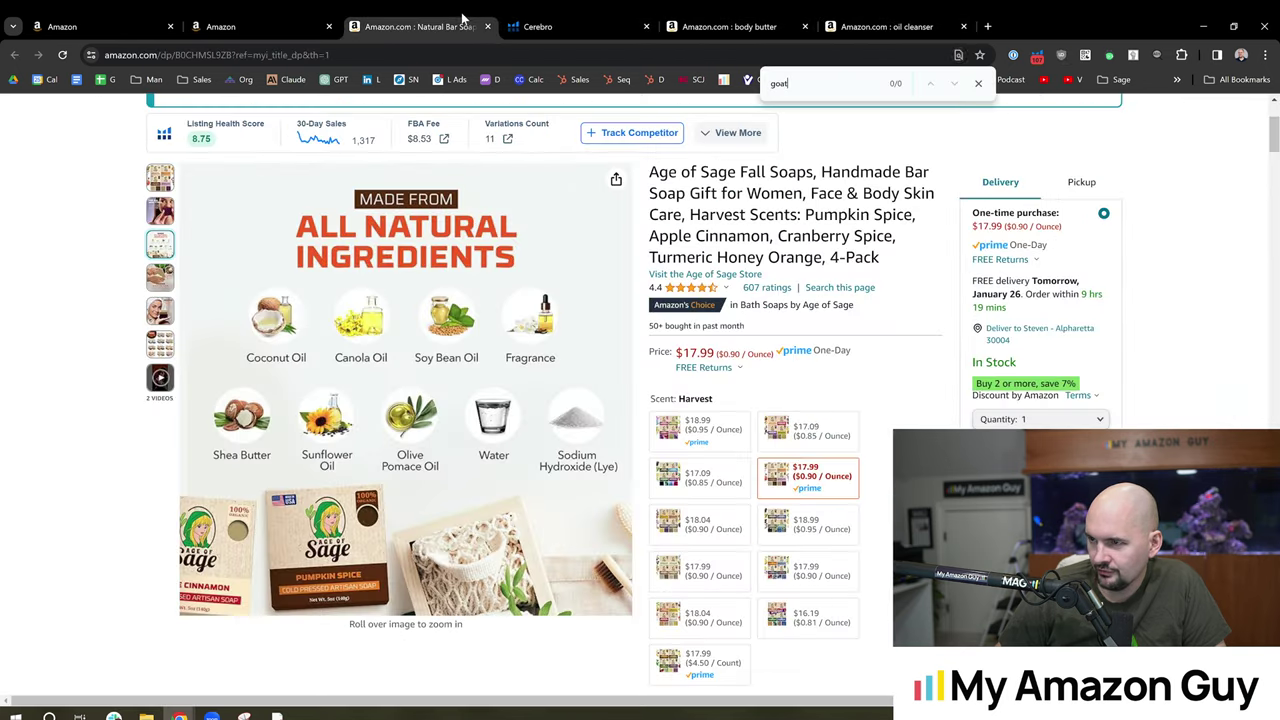
{"action": "key", "text": "ctrl+f"}
{"action": "type", "text": "frag"}
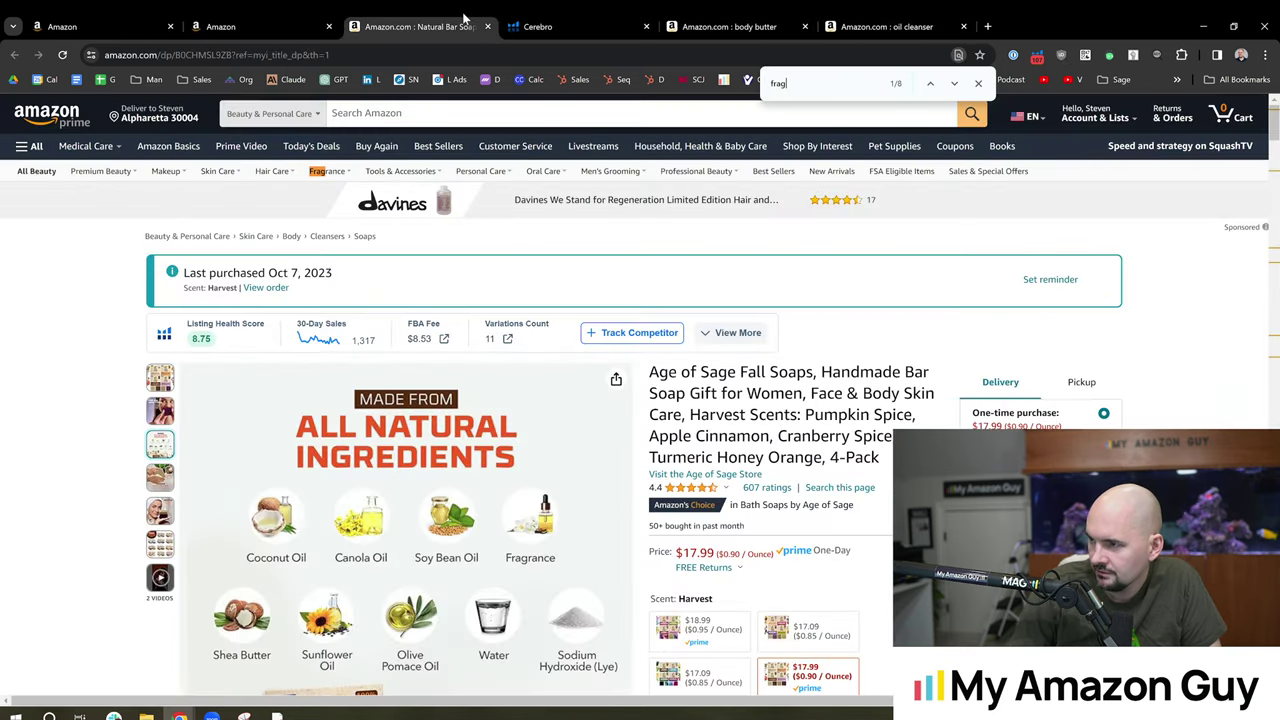
{"action": "left_click", "coordinate": [858, 22]}
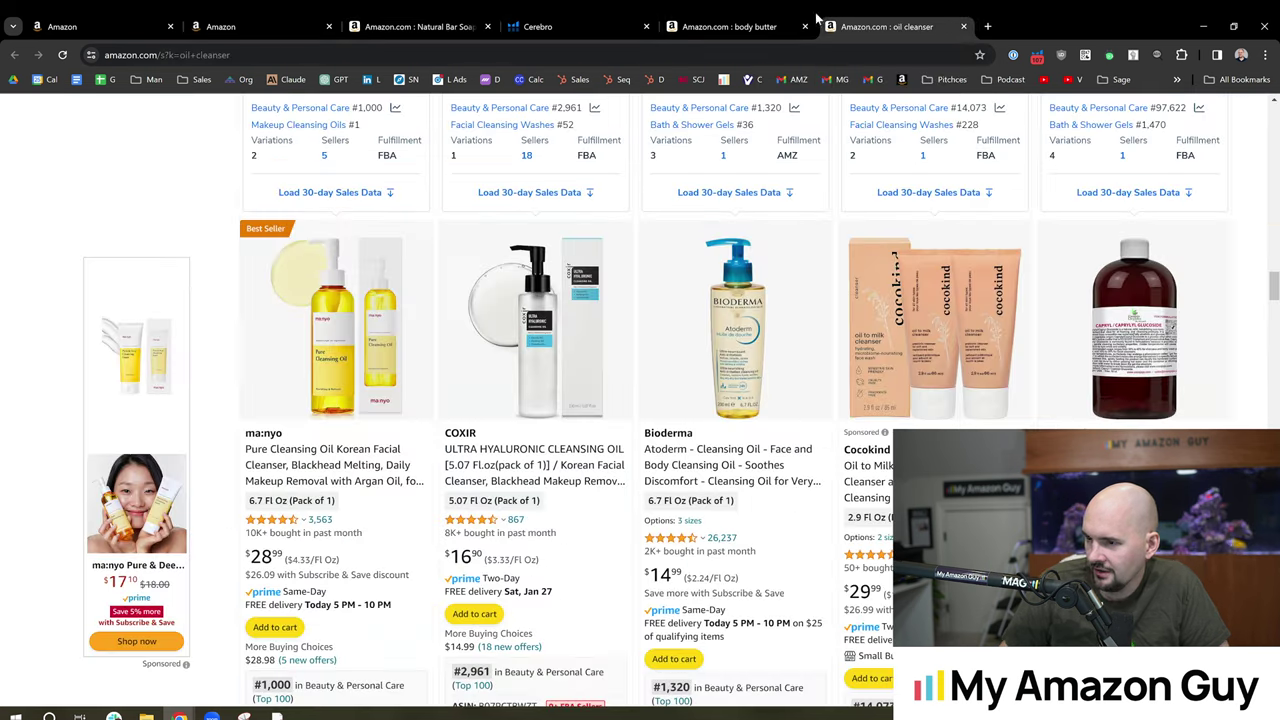
Step: Copy the Cerebro keyword "women's fragrances" and replace "Face & Body Skin Care" with it in the listing's item name
{"action": "left_click", "coordinate": [566, 26]}
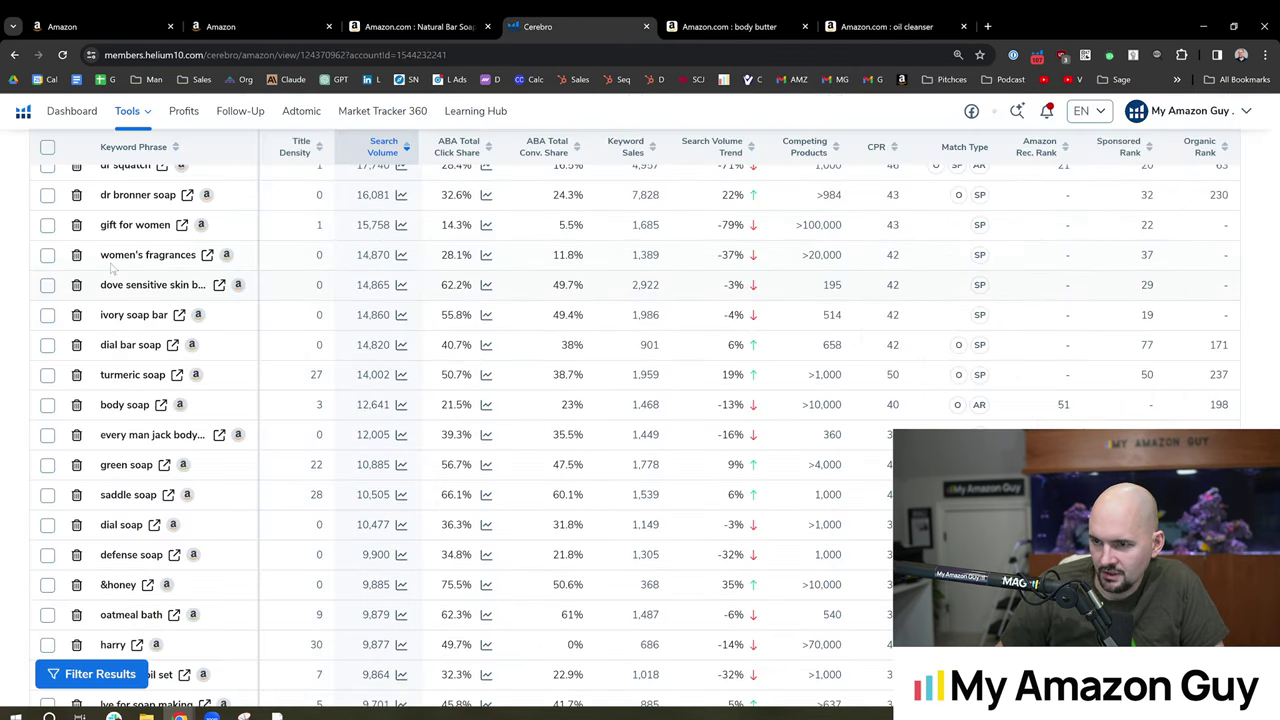
{"action": "left_click_drag", "start_coordinate": [100, 256], "coordinate": [199, 259]}
{"action": "key", "text": "ctrl+c"}
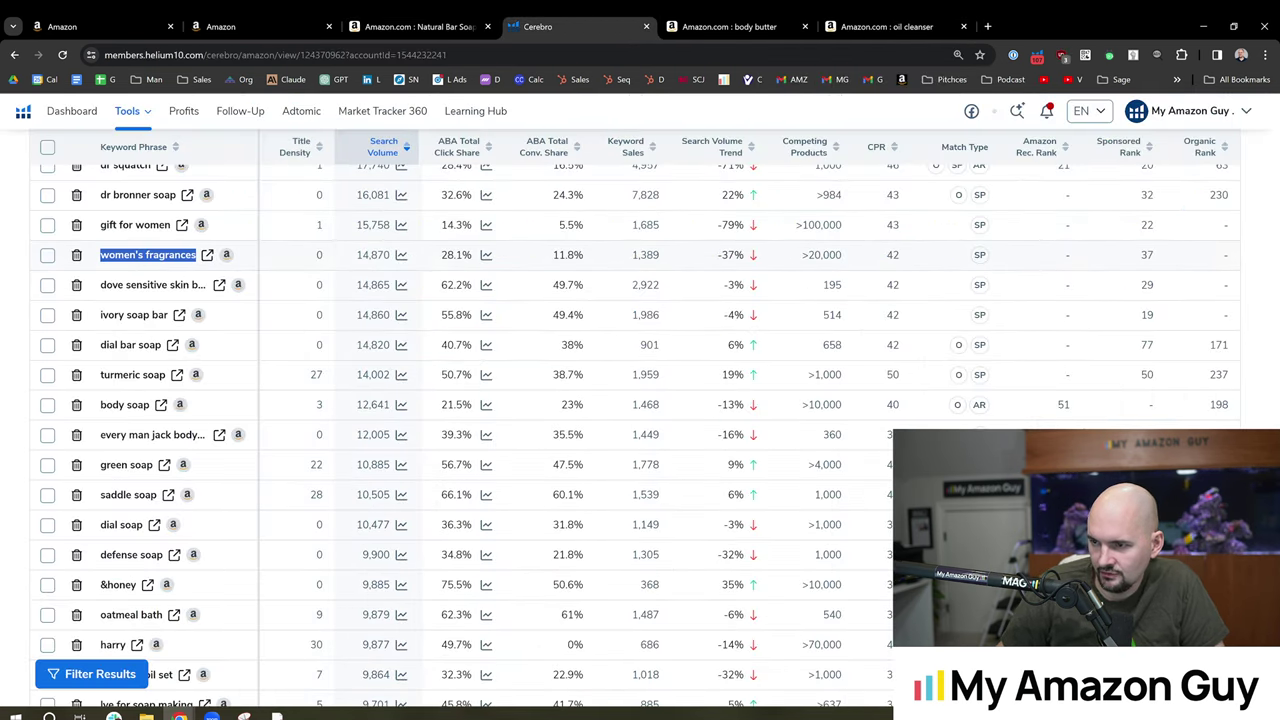
{"action": "left_click", "coordinate": [248, 16]}
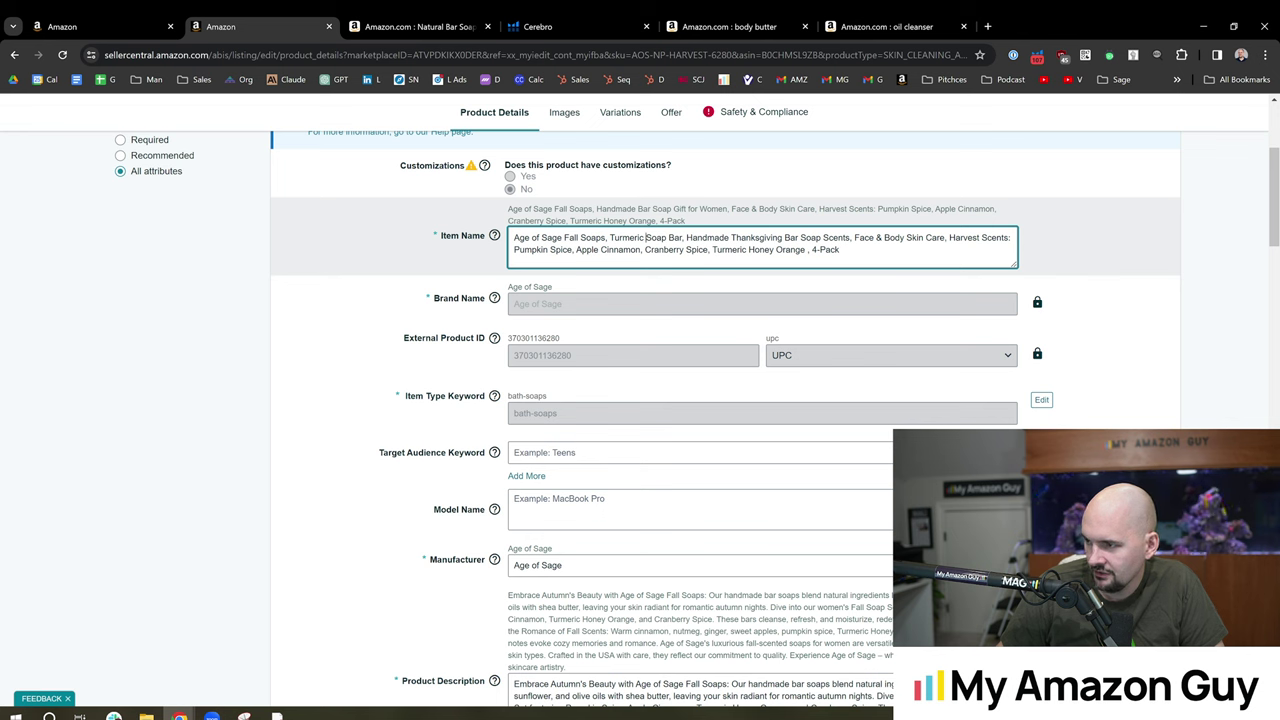
{"action": "left_click_drag", "start_coordinate": [854, 238], "coordinate": [942, 238]}
{"action": "key", "text": "ctrl+v"}
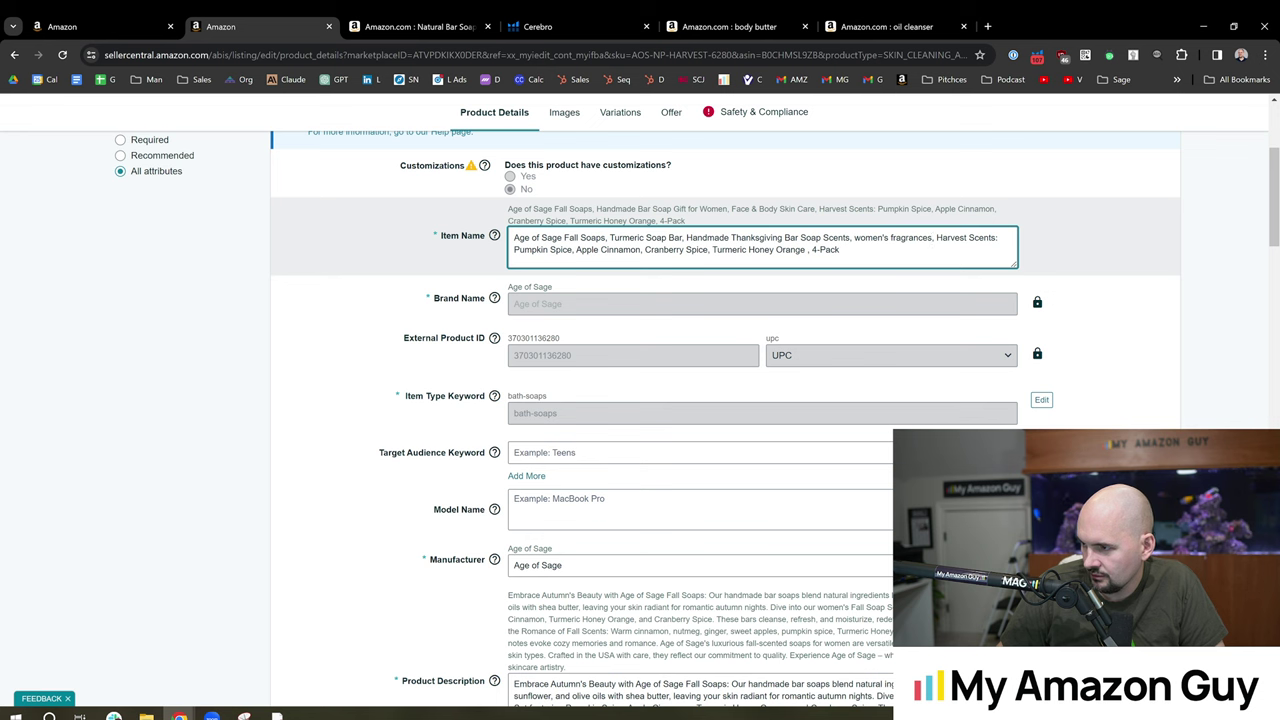
Step: Capitalize the inserted keyword as "Women's Fragrances" in the item name and highlight the phrase for review
{"action": "key", "text": "BackSpace"}
{"action": "type", "text": "W"}
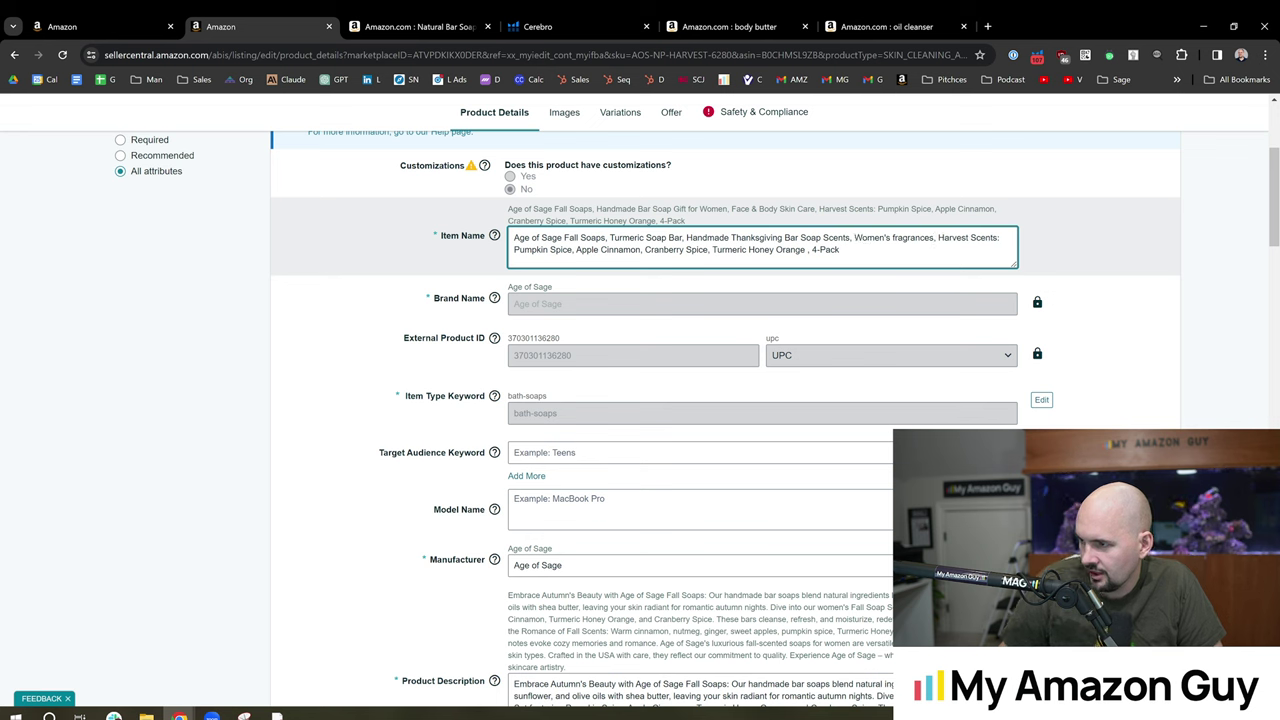
{"action": "key", "text": "BackSpace"}
{"action": "type", "text": "F"}
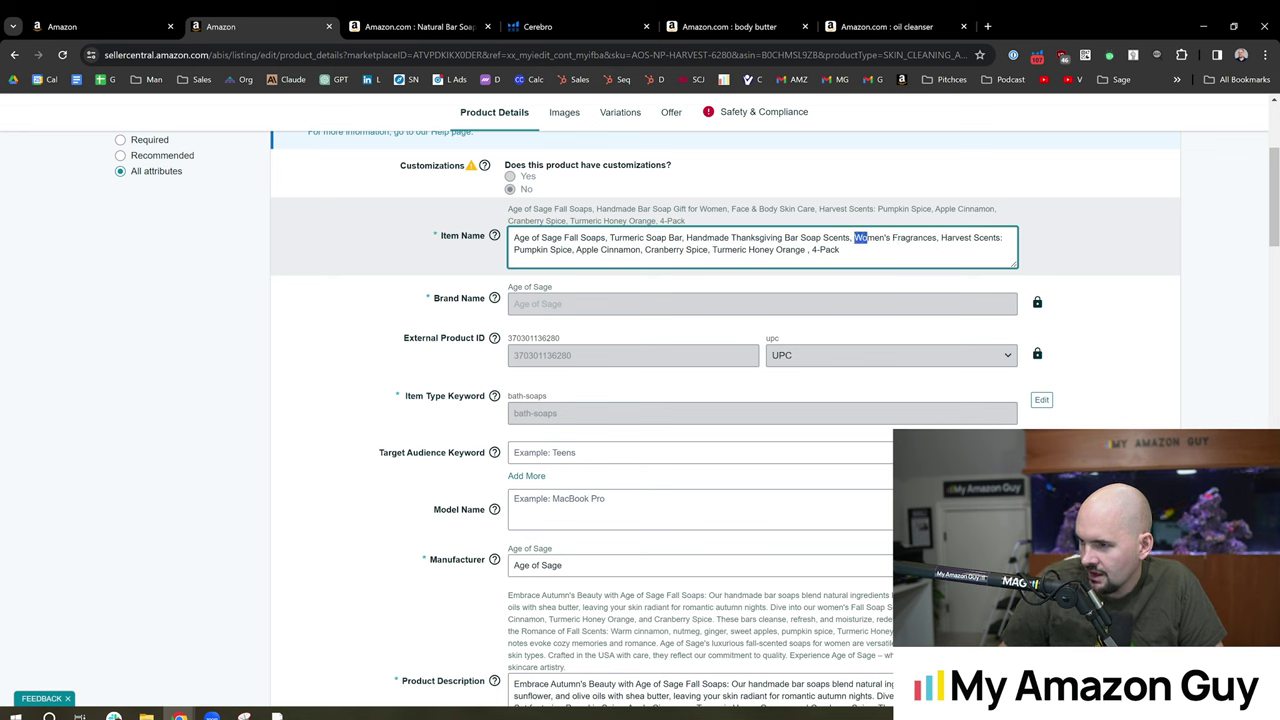
{"action": "key", "text": "shift+Right"}
{"action": "key", "text": "shift+Right"}
{"action": "key", "text": "shift+Right"}
{"action": "key", "text": "shift+Right"}
{"action": "key", "text": "shift+Right"}
{"action": "key", "text": "shift+Right"}
{"action": "key", "text": "shift+Right"}
{"action": "key", "text": "shift+Right"}
{"action": "key", "text": "shift+Right"}
{"action": "key", "text": "shift+Right"}
{"action": "key", "text": "shift+Right"}
{"action": "key", "text": "shift+Right"}
{"action": "key", "text": "shift+Right"}
{"action": "key", "text": "shift+Right"}
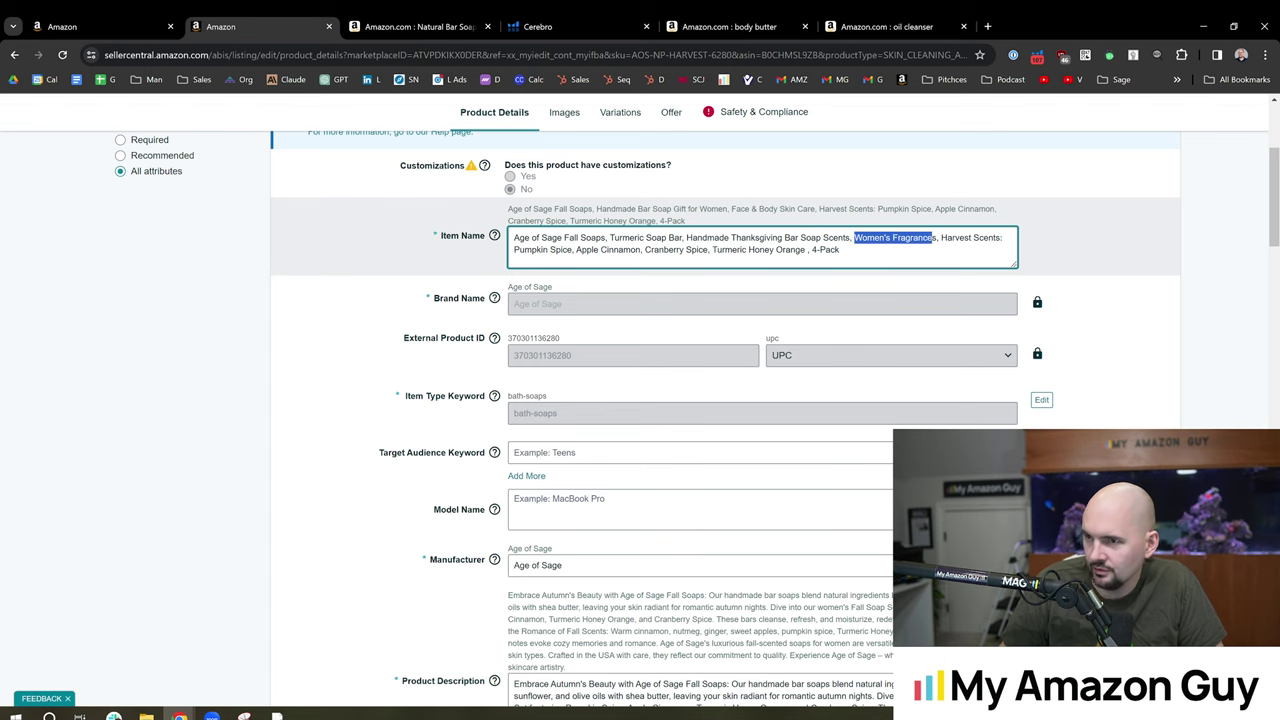
Step: Review the Cerebro keywords from "ivory soap bar" through "turmeric soap" by search volume and title density
{"action": "left_click", "coordinate": [537, 26]}
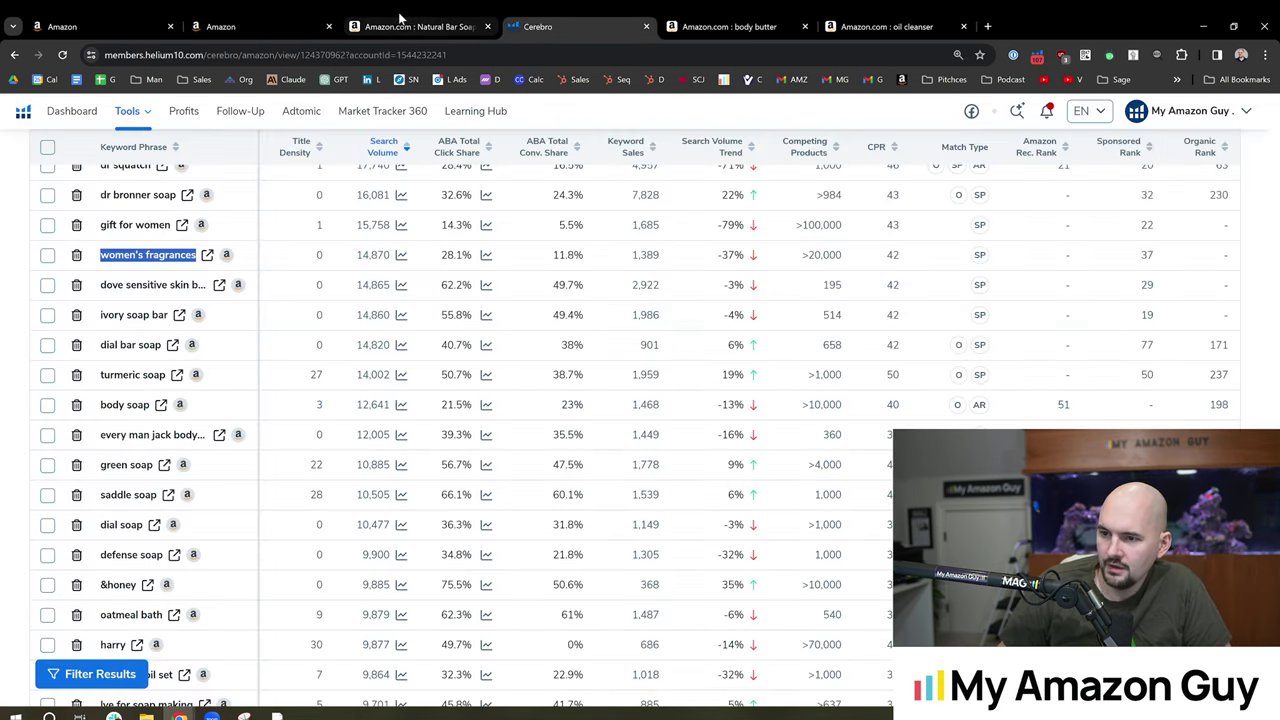
{"action": "mouse_move", "coordinate": [197, 314]}
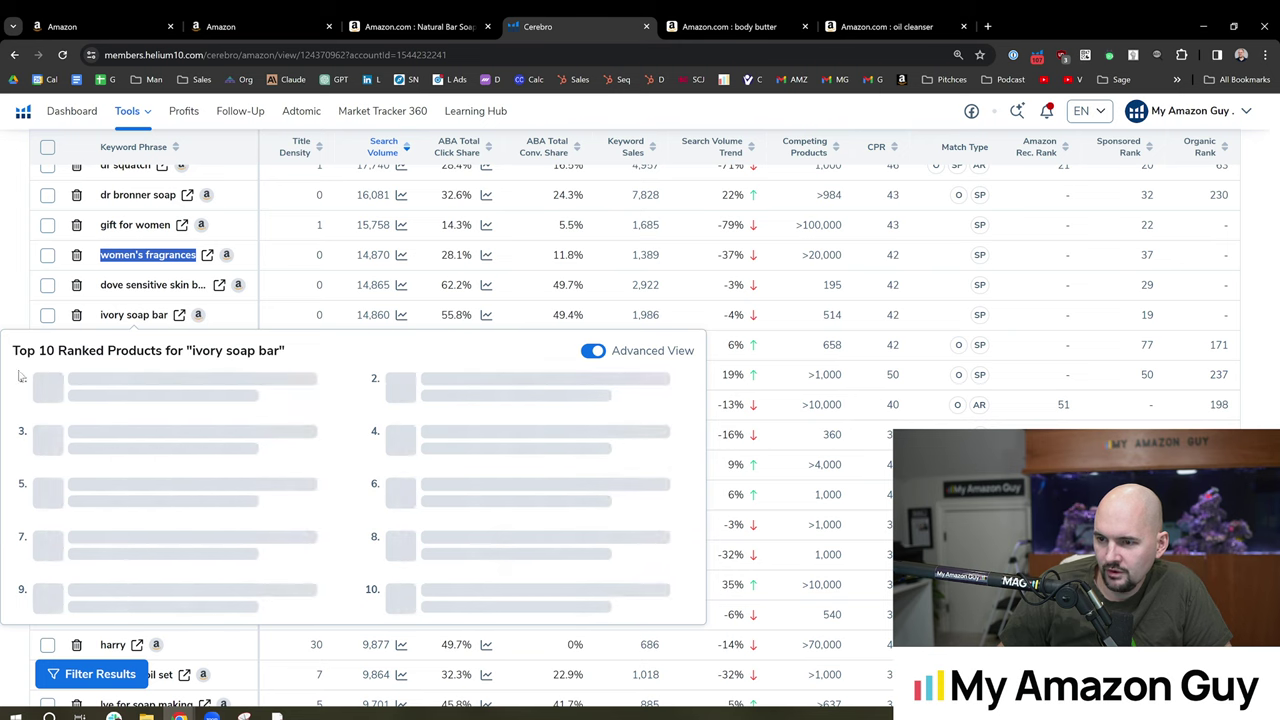
{"action": "scroll", "coordinate": [256, 284], "scroll_direction": "down", "scroll_amount": 1}
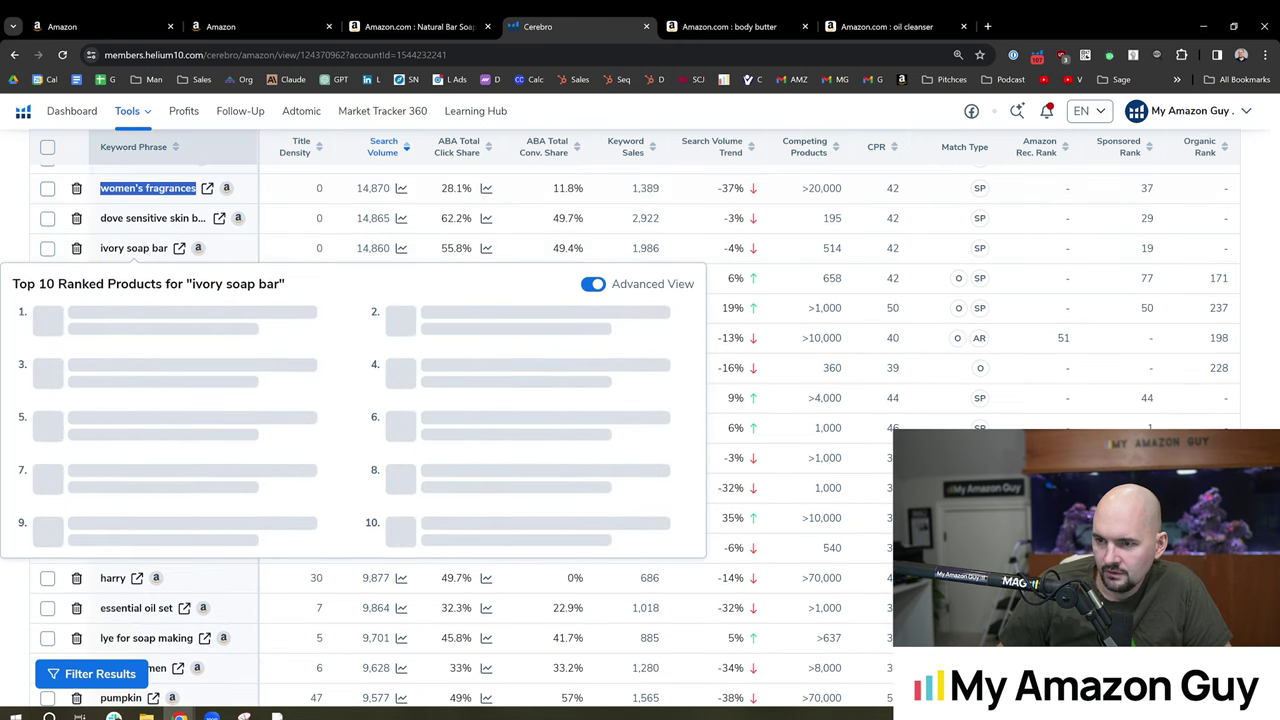
{"action": "left_click", "coordinate": [400, 258]}
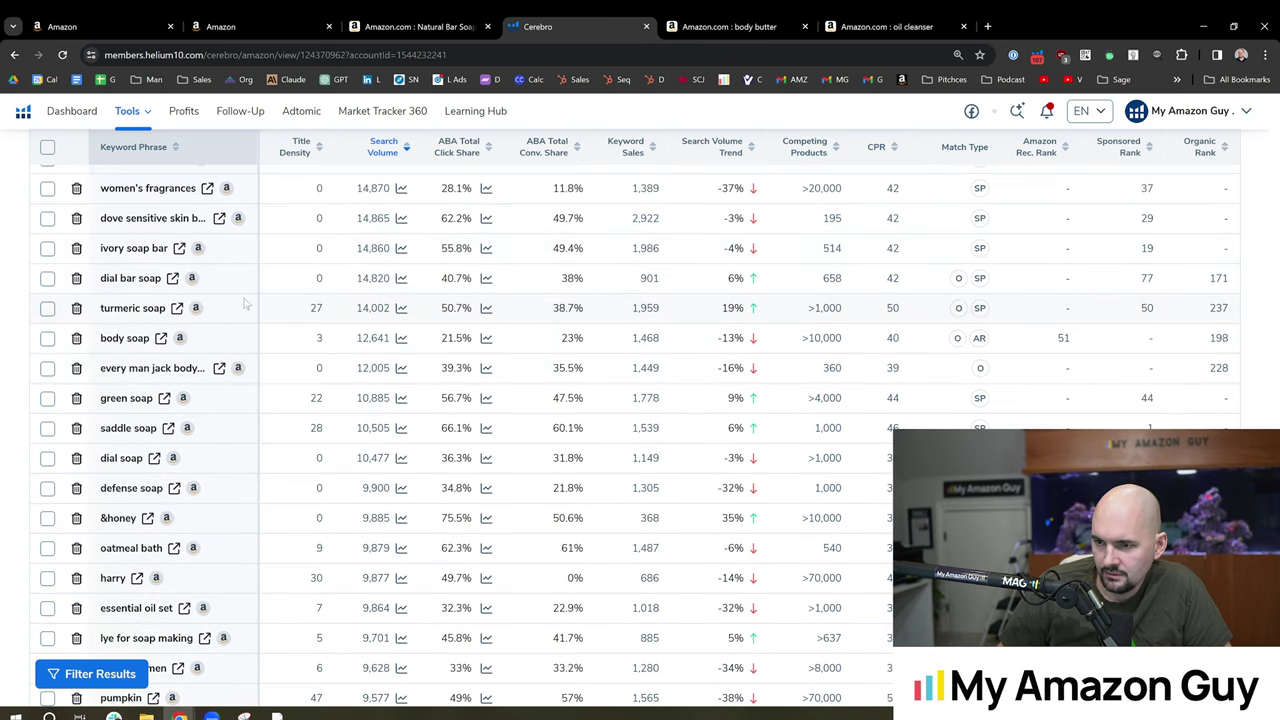
{"action": "scroll", "coordinate": [276, 335], "scroll_direction": "down", "scroll_amount": 1}
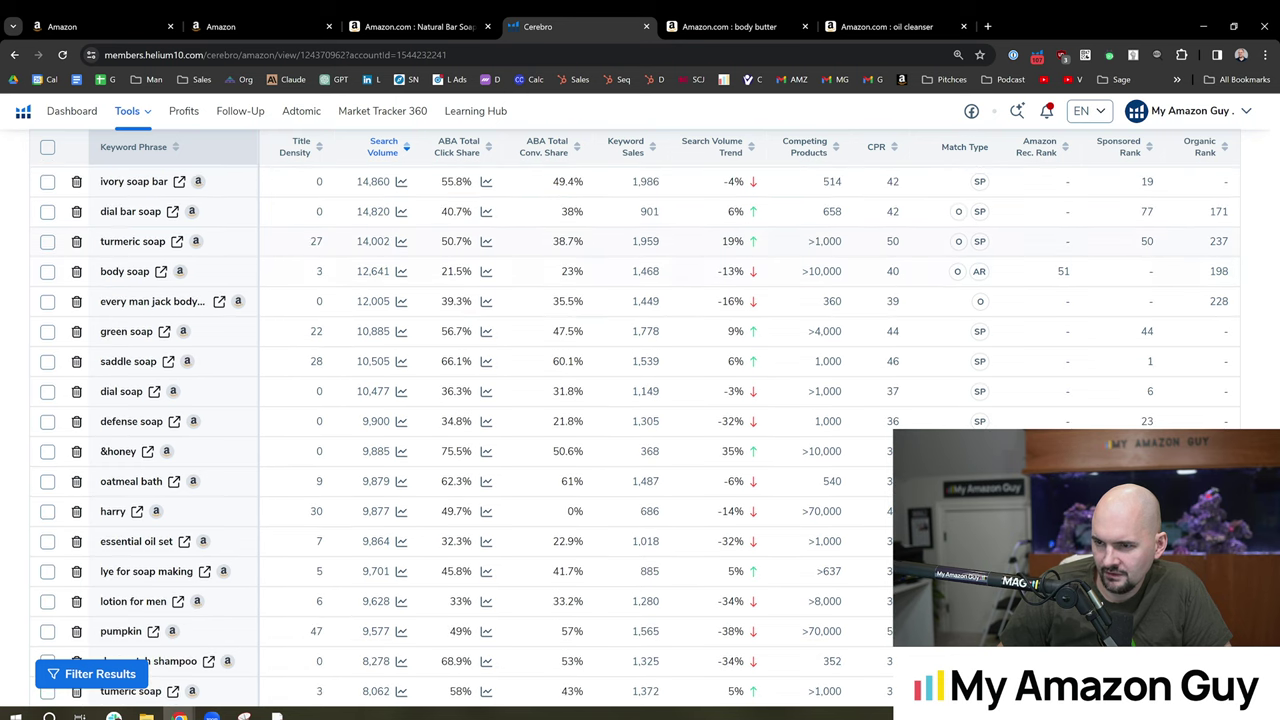
{"action": "double_click", "coordinate": [120, 241]}
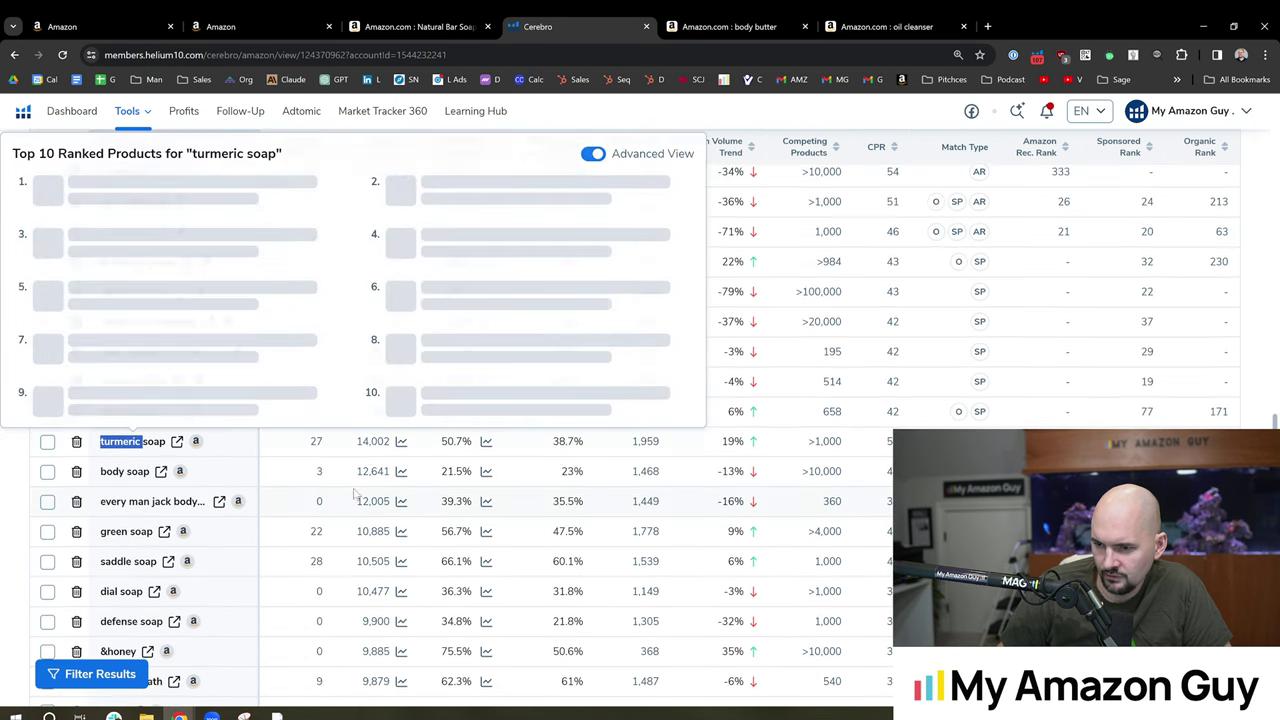
{"action": "left_click", "coordinate": [355, 494]}
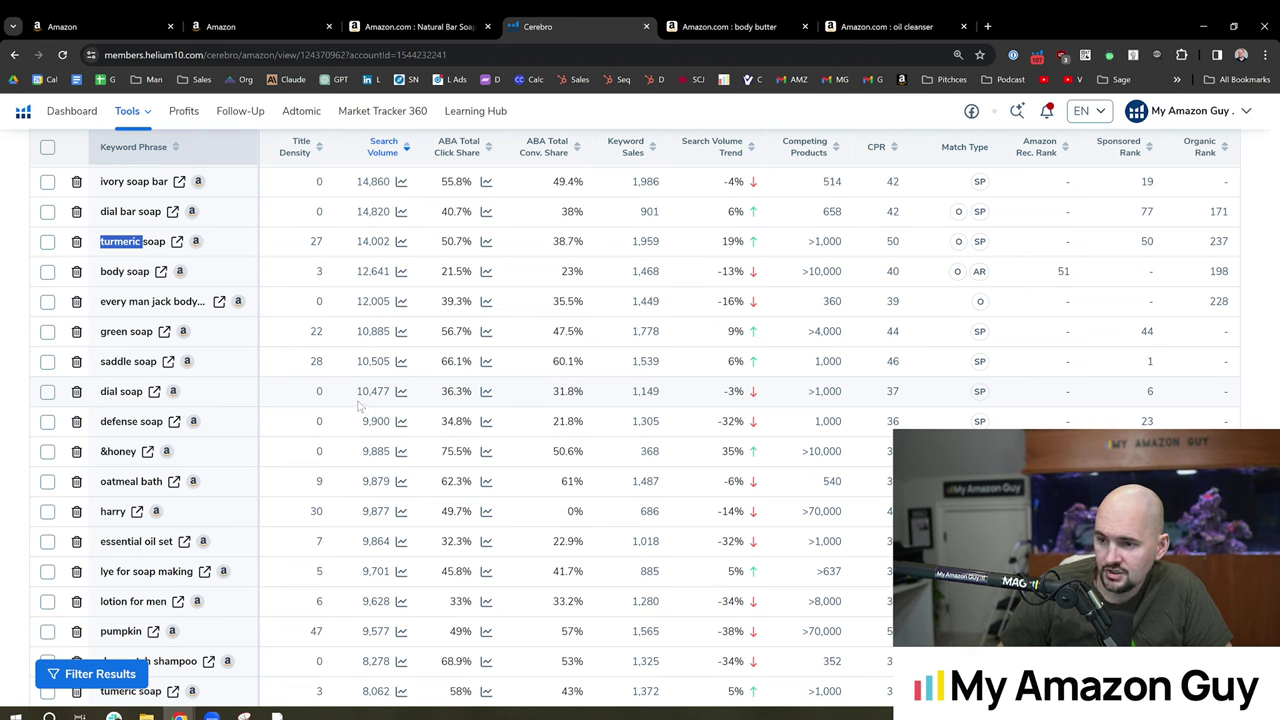
Step: Open the Amazon search results for "saddle soap" and examine whether the ranking products resemble the bar soap
{"action": "mouse_move", "coordinate": [184, 364]}
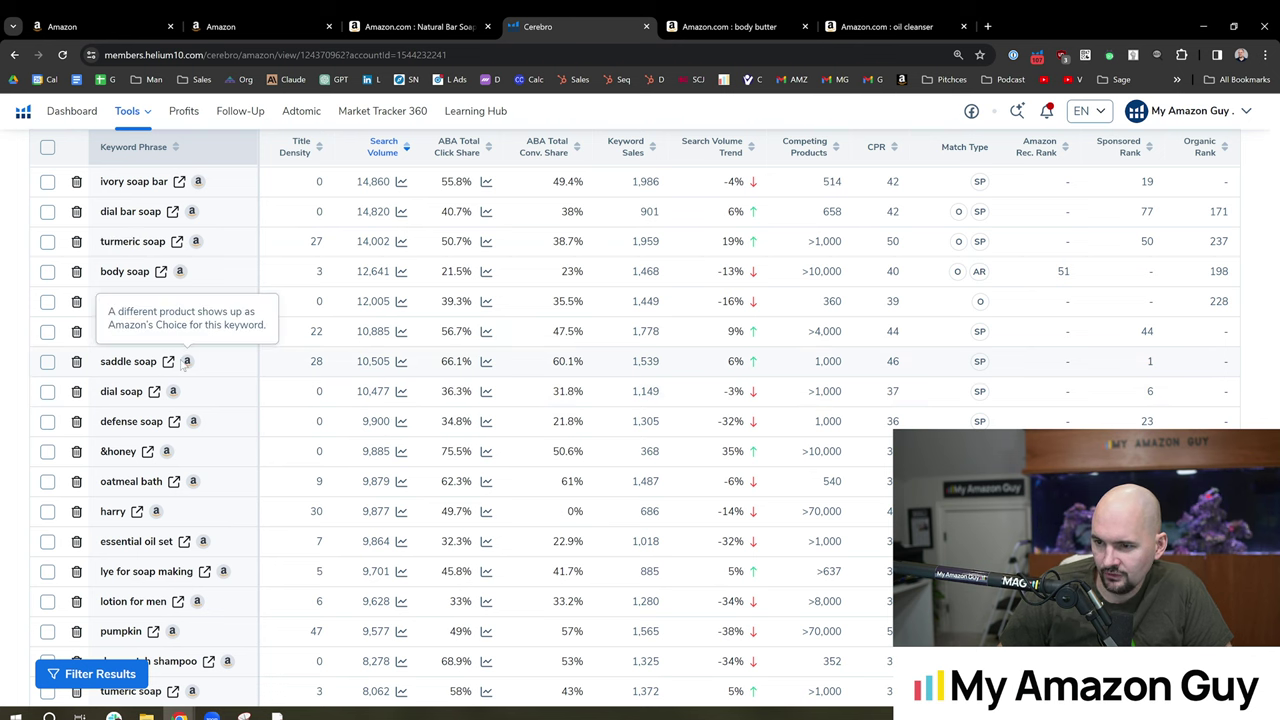
{"action": "left_click", "coordinate": [168, 361]}
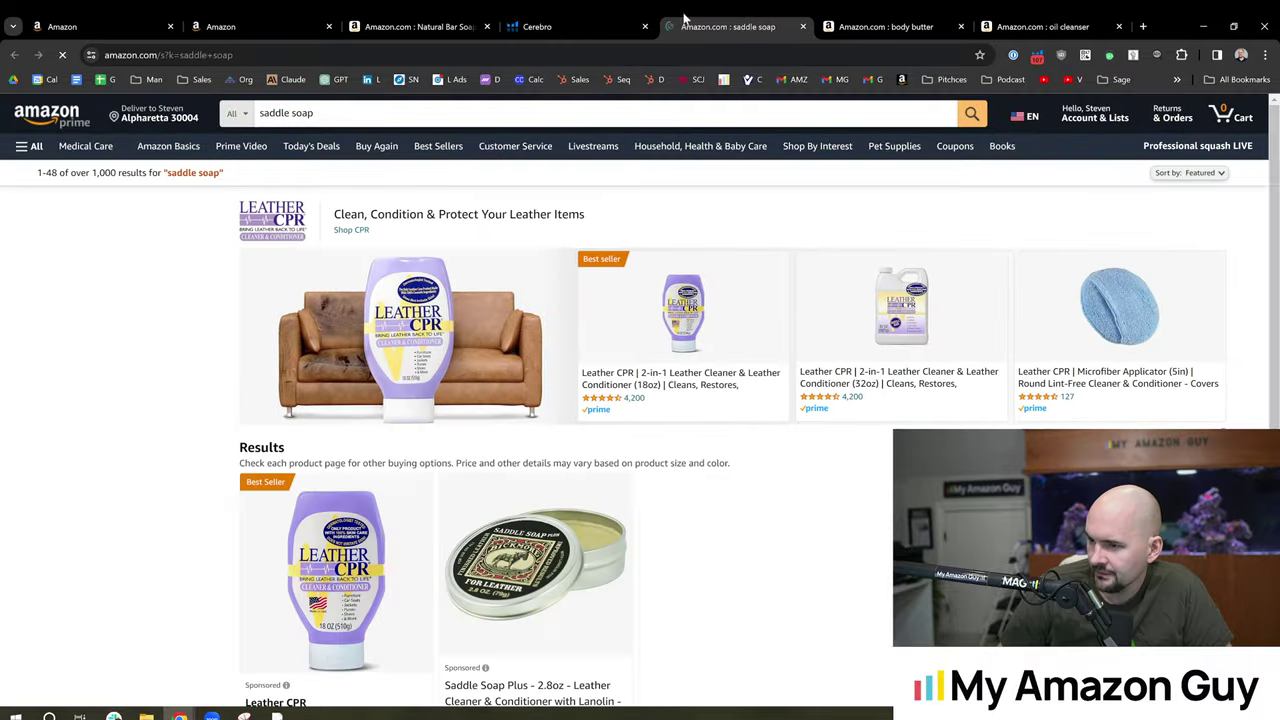
{"action": "scroll", "coordinate": [602, 358], "scroll_direction": "down", "scroll_amount": 3}
{"action": "scroll", "coordinate": [600, 358], "scroll_direction": "down", "scroll_amount": 4}
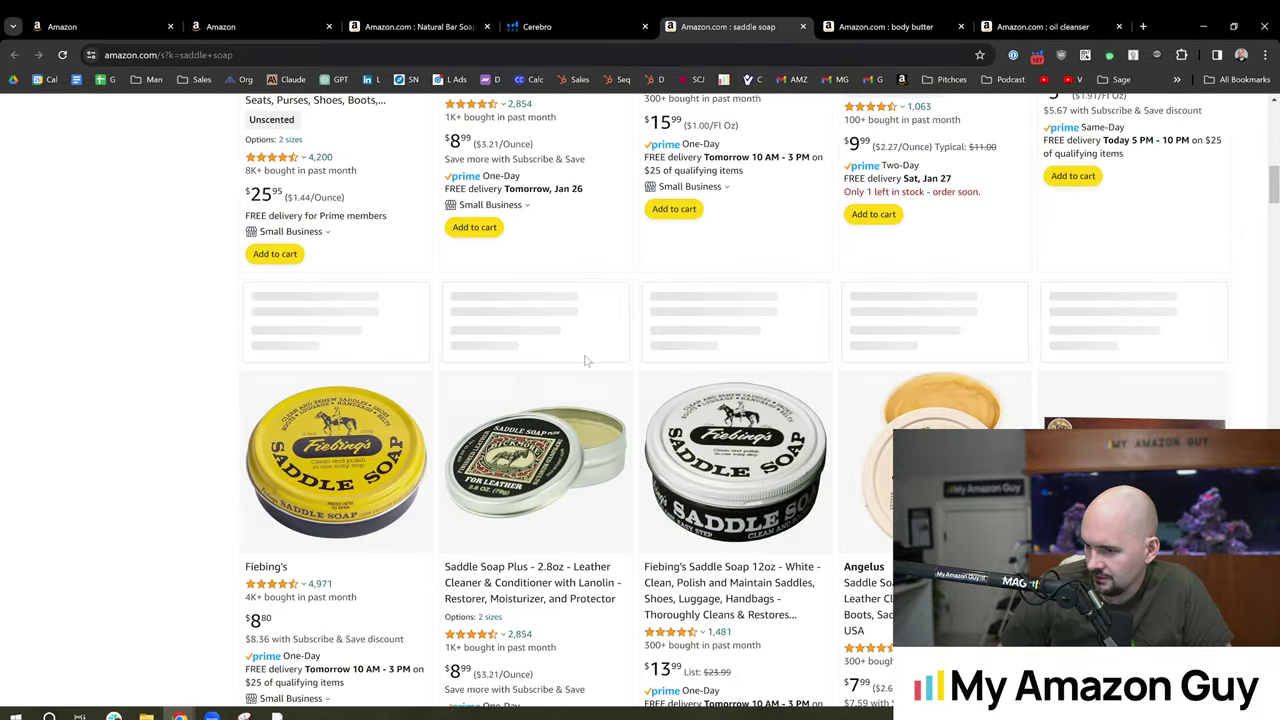
{"action": "left_click", "coordinate": [620, 14]}
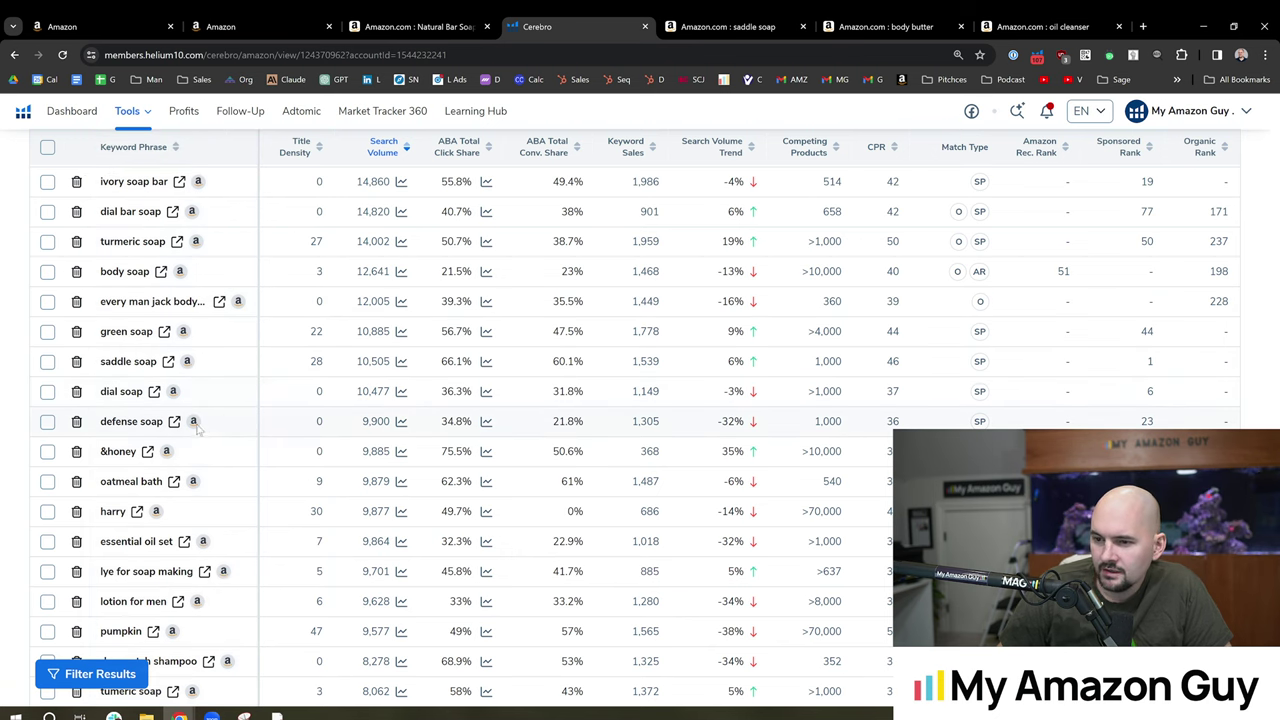
Step: Review the last Cerebro keywords on the first results page, comparing "lye for soap making" and "pumpkin" by search volume and title density
{"action": "scroll", "coordinate": [197, 425], "scroll_direction": "down", "scroll_amount": 1}
{"action": "scroll", "coordinate": [197, 365], "scroll_direction": "down", "scroll_amount": 1}
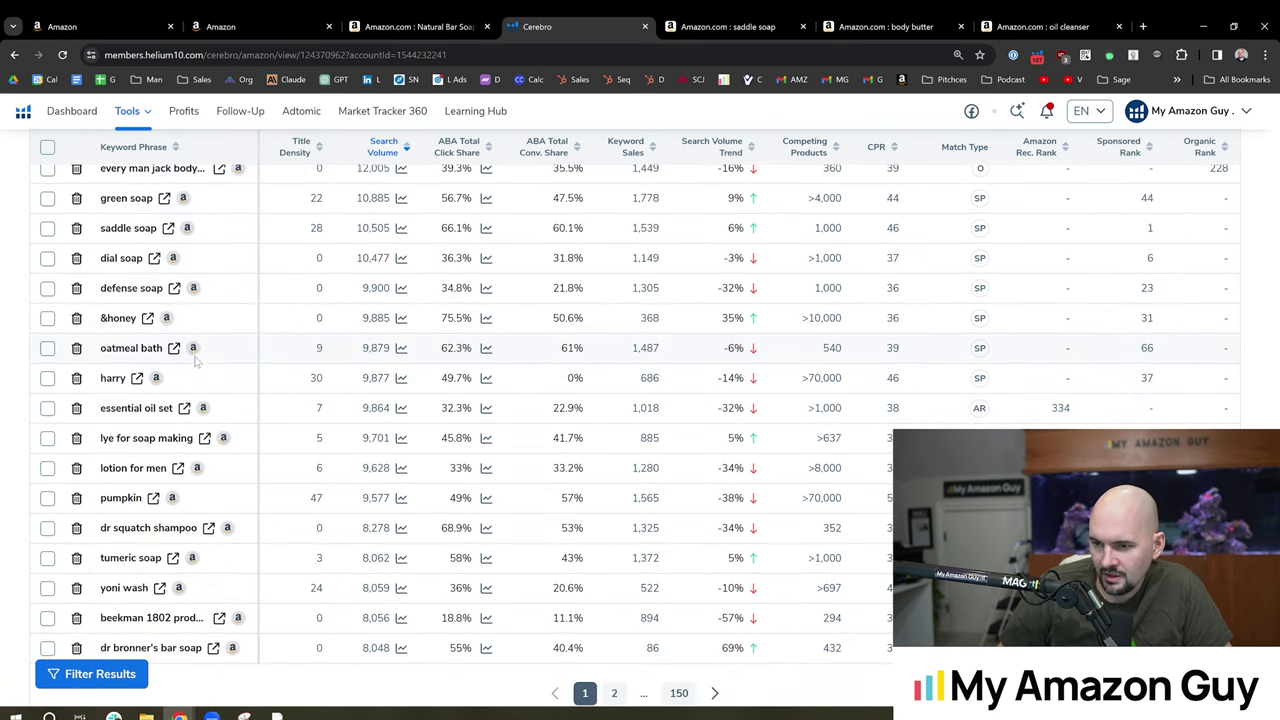
{"action": "scroll", "coordinate": [190, 377], "scroll_direction": "down", "scroll_amount": 1}
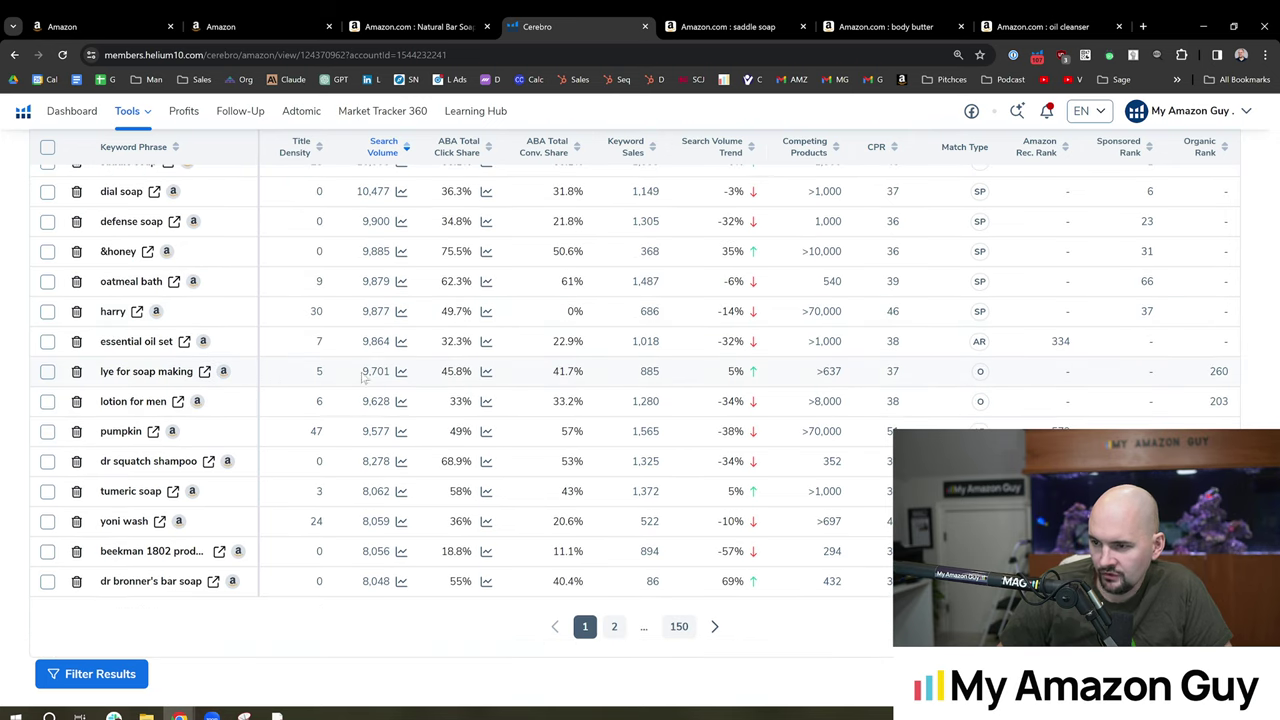
{"action": "left_click_drag", "start_coordinate": [362, 372], "coordinate": [397, 382]}
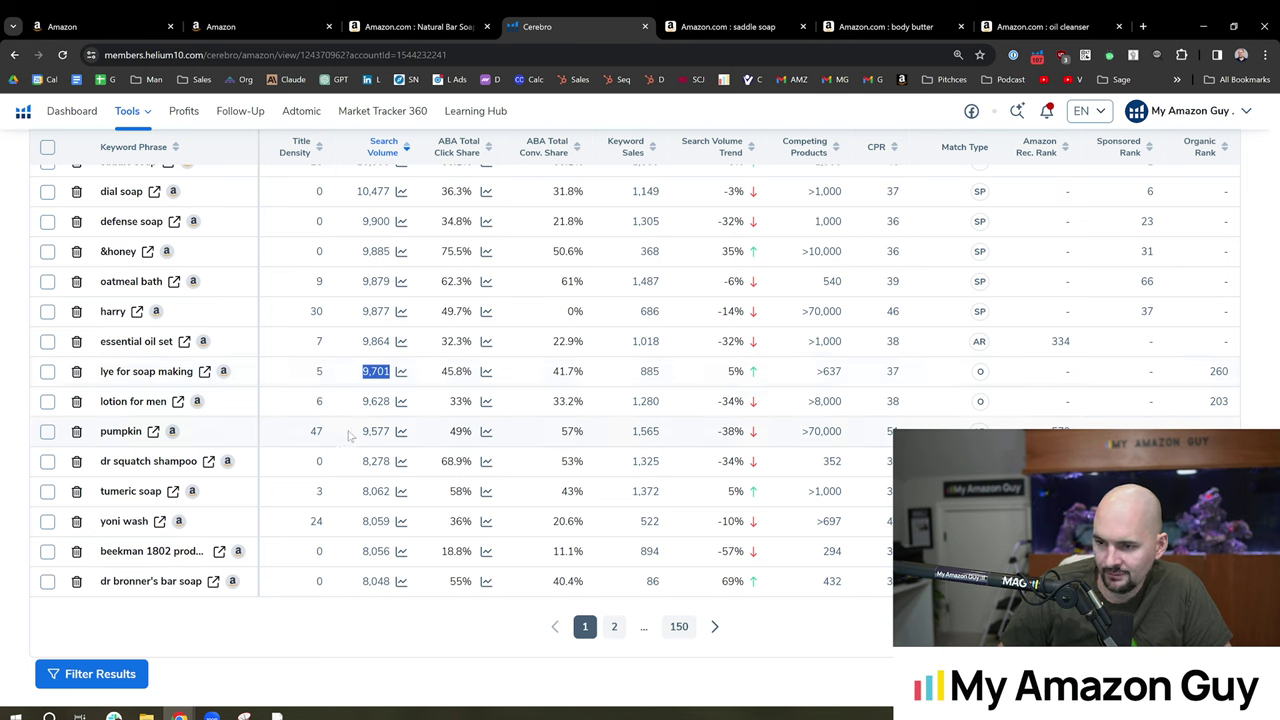
{"action": "double_click", "coordinate": [120, 431]}
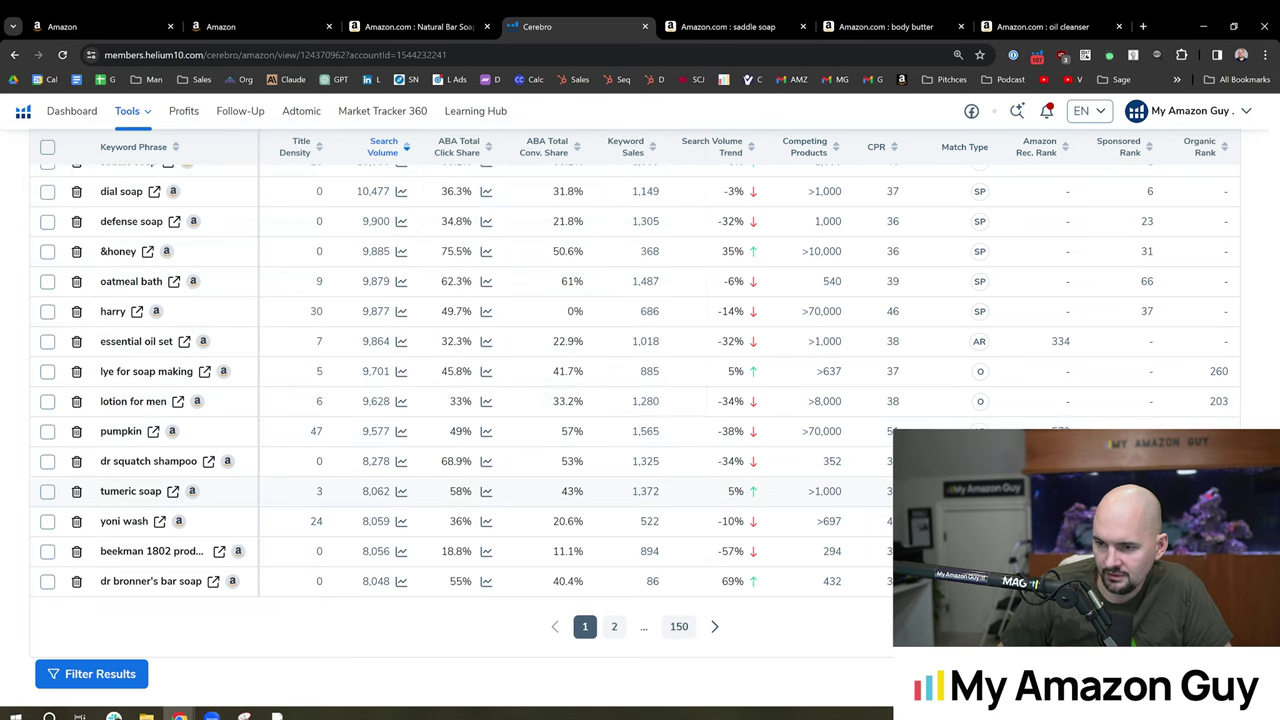
Step: Compare the misspelled keyword "tumeric soap" with "turmeric soap" by title density and search volume in the Cerebro results
{"action": "double_click", "coordinate": [118, 491]}
{"action": "scroll", "coordinate": [300, 590], "scroll_direction": "up", "scroll_amount": 2}
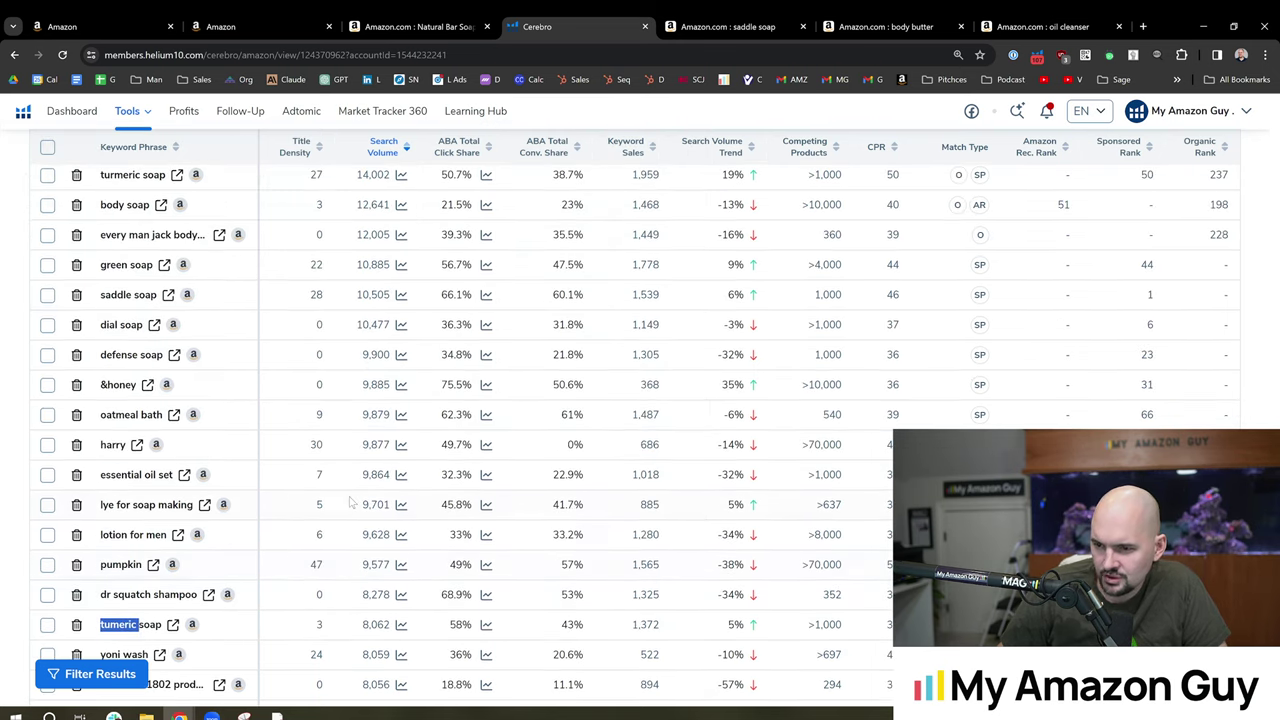
{"action": "scroll", "coordinate": [352, 503], "scroll_direction": "up", "scroll_amount": 3}
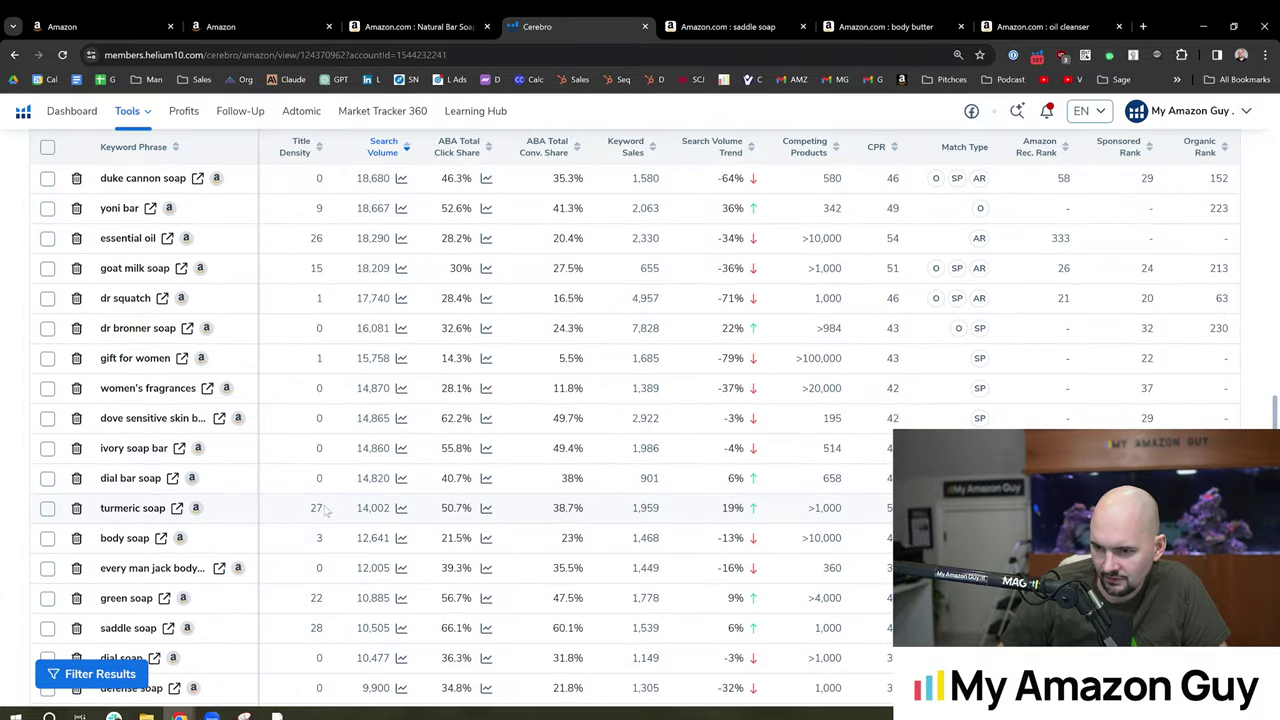
{"action": "scroll", "coordinate": [326, 510], "scroll_direction": "down", "scroll_amount": 5}
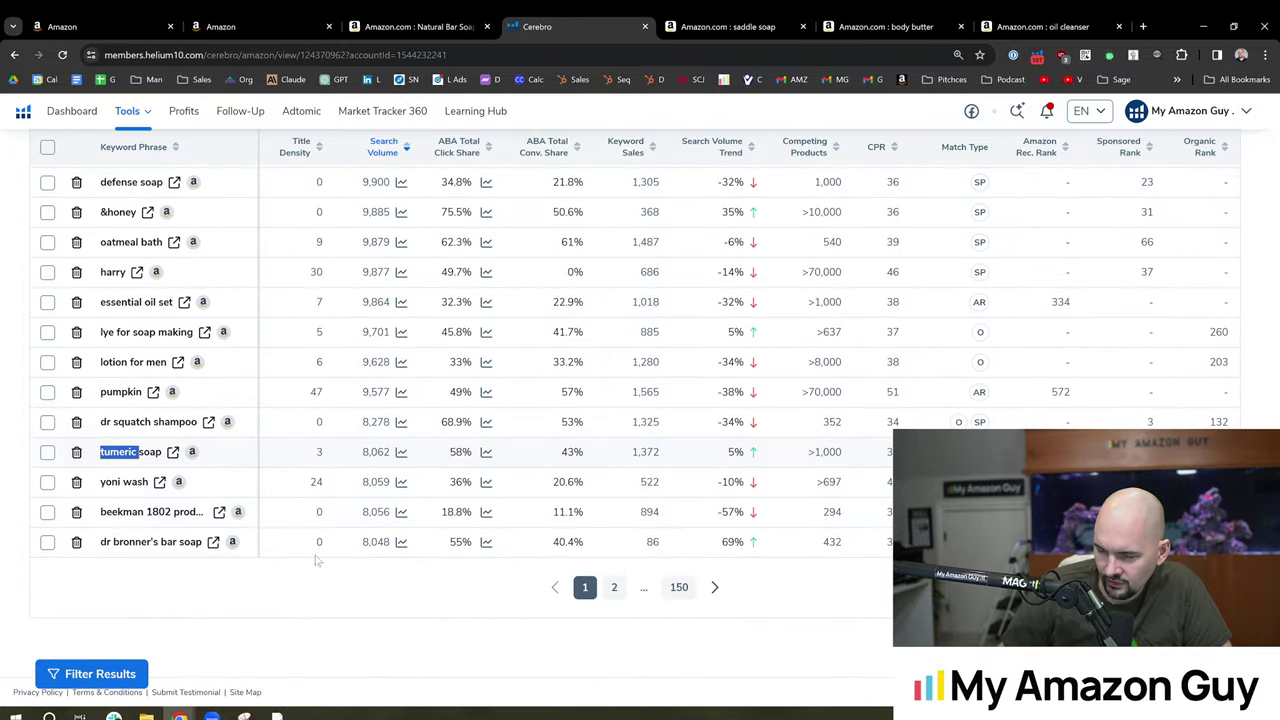
{"action": "left_click", "coordinate": [290, 583]}
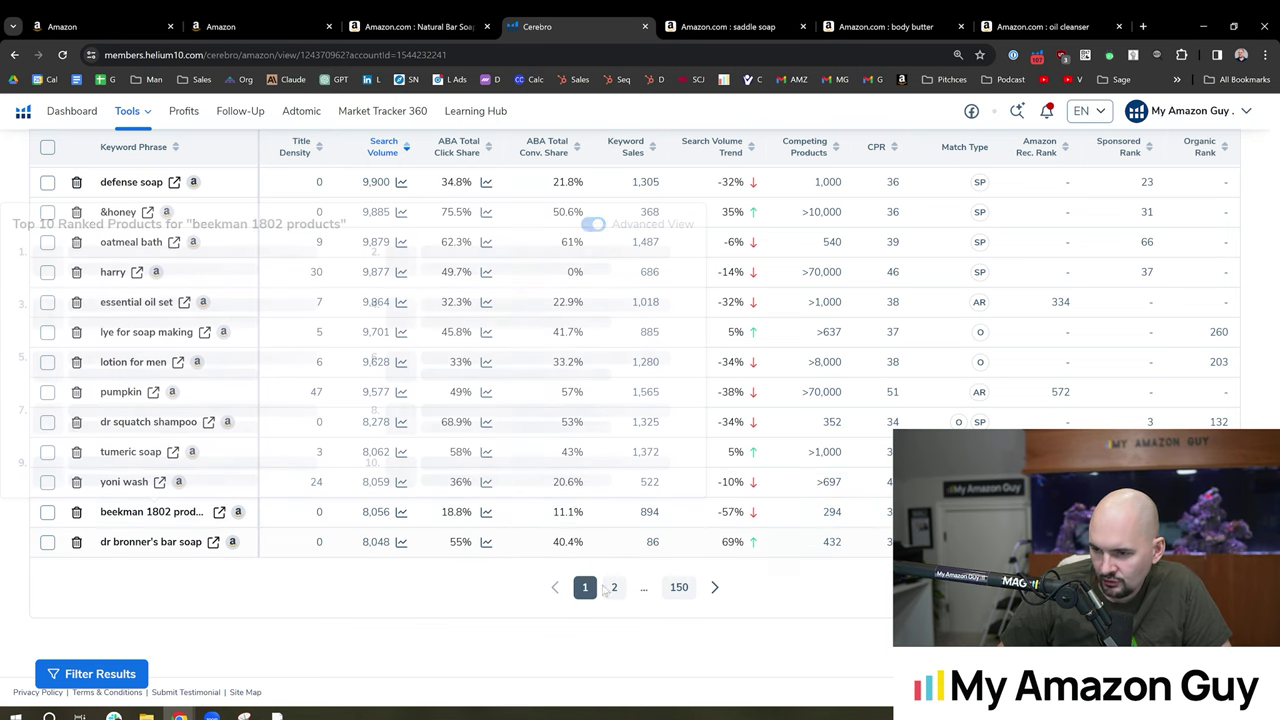
Step: Open the second page of Cerebro results and review keywords from "yardley bar soap" through "bath soap" by search volume and title density
{"action": "left_click", "coordinate": [613, 587]}
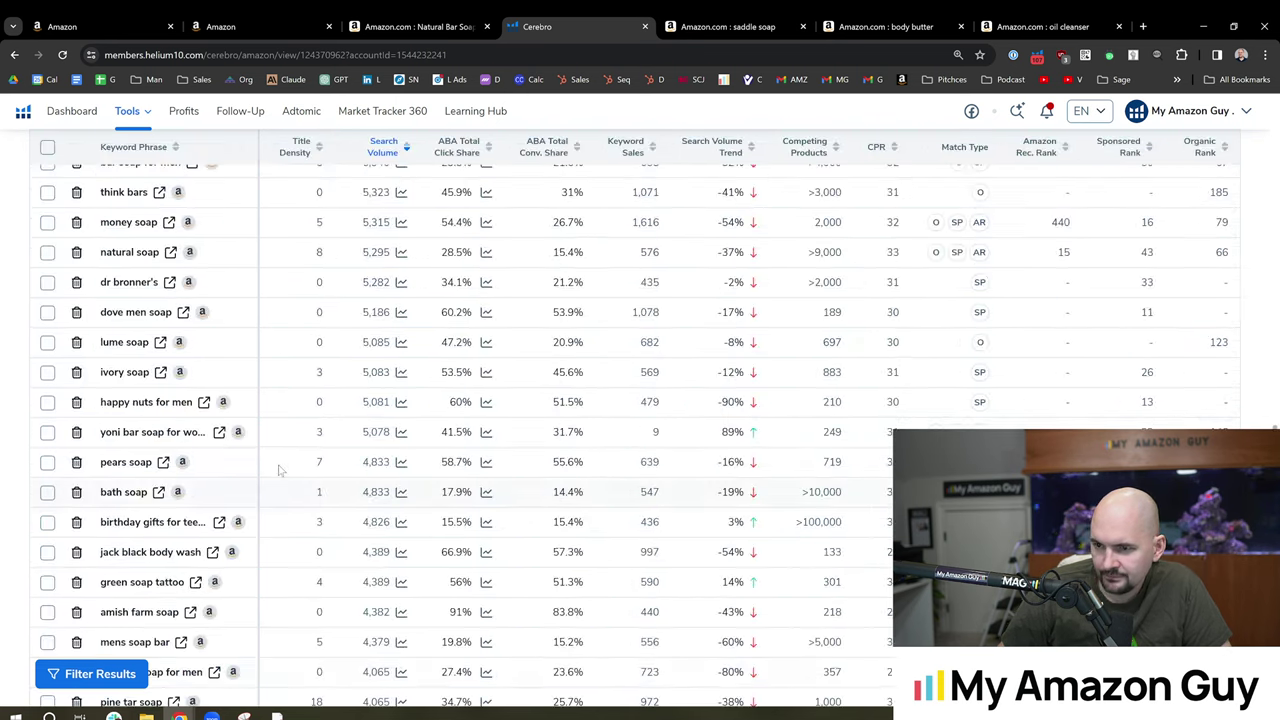
{"action": "scroll", "coordinate": [281, 470], "scroll_direction": "up", "scroll_amount": 10}
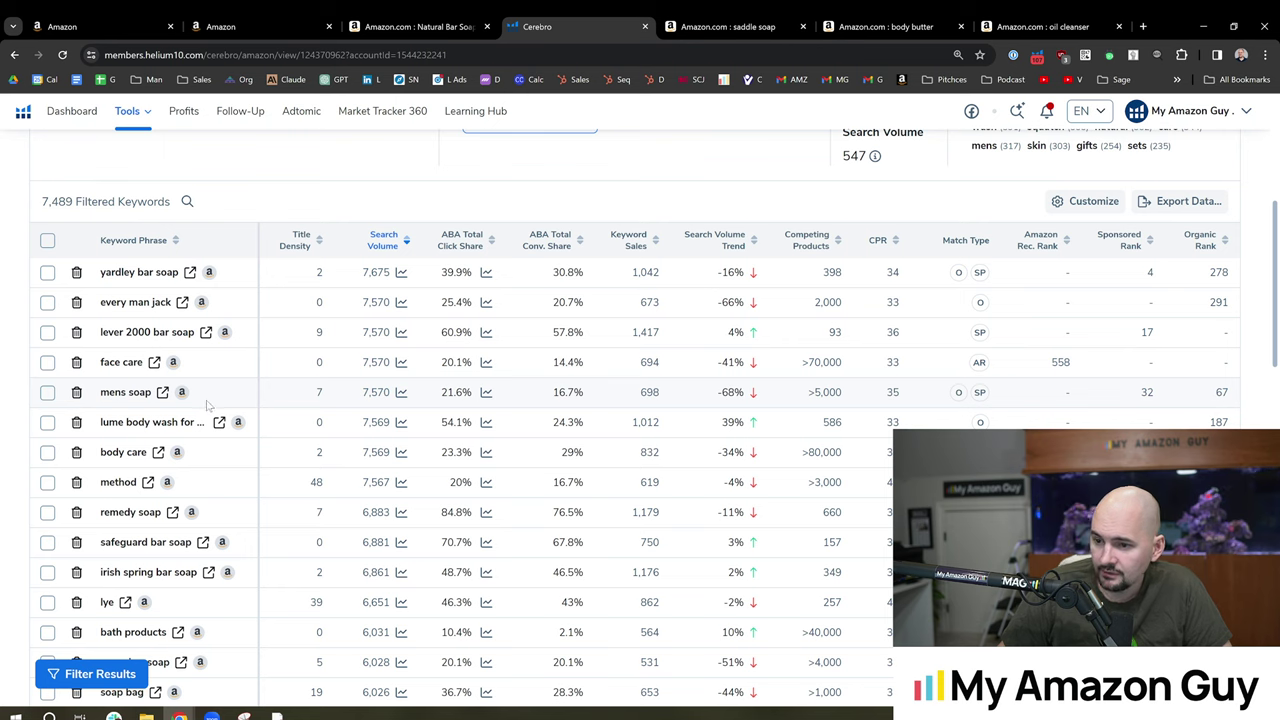
{"action": "scroll", "coordinate": [208, 403], "scroll_direction": "down", "scroll_amount": 3}
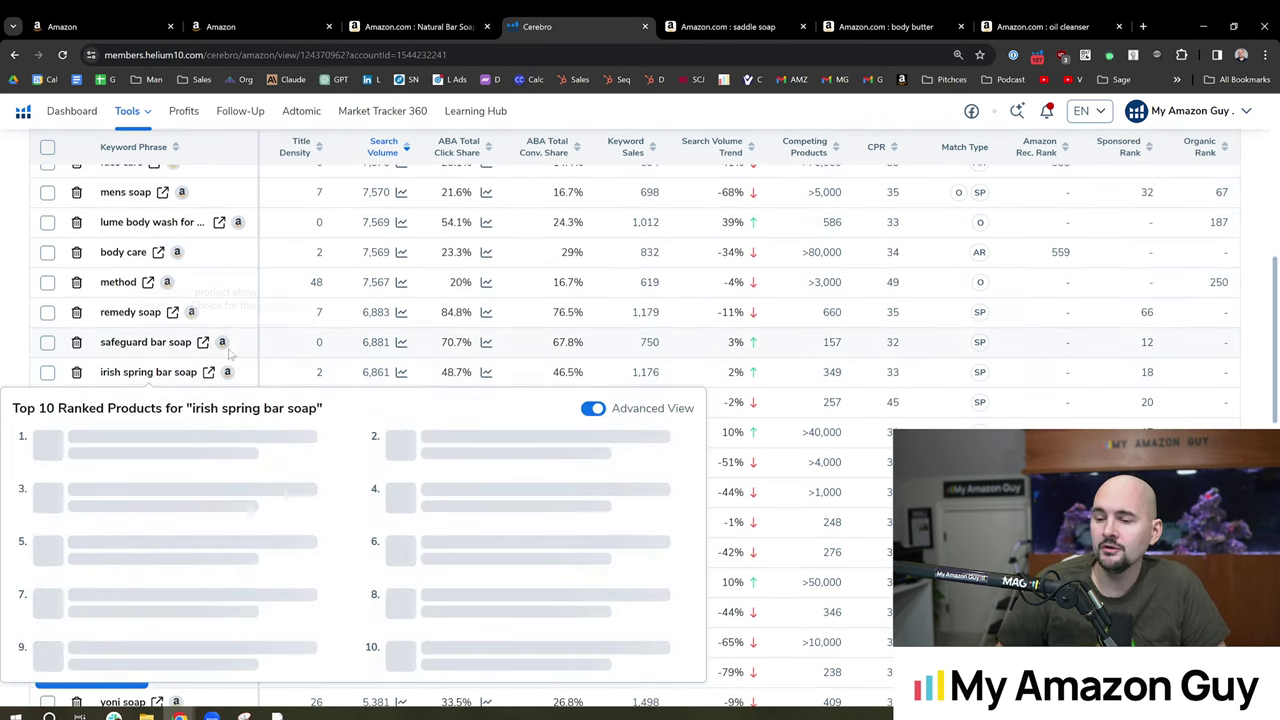
{"action": "scroll", "coordinate": [212, 477], "scroll_direction": "down", "scroll_amount": 3}
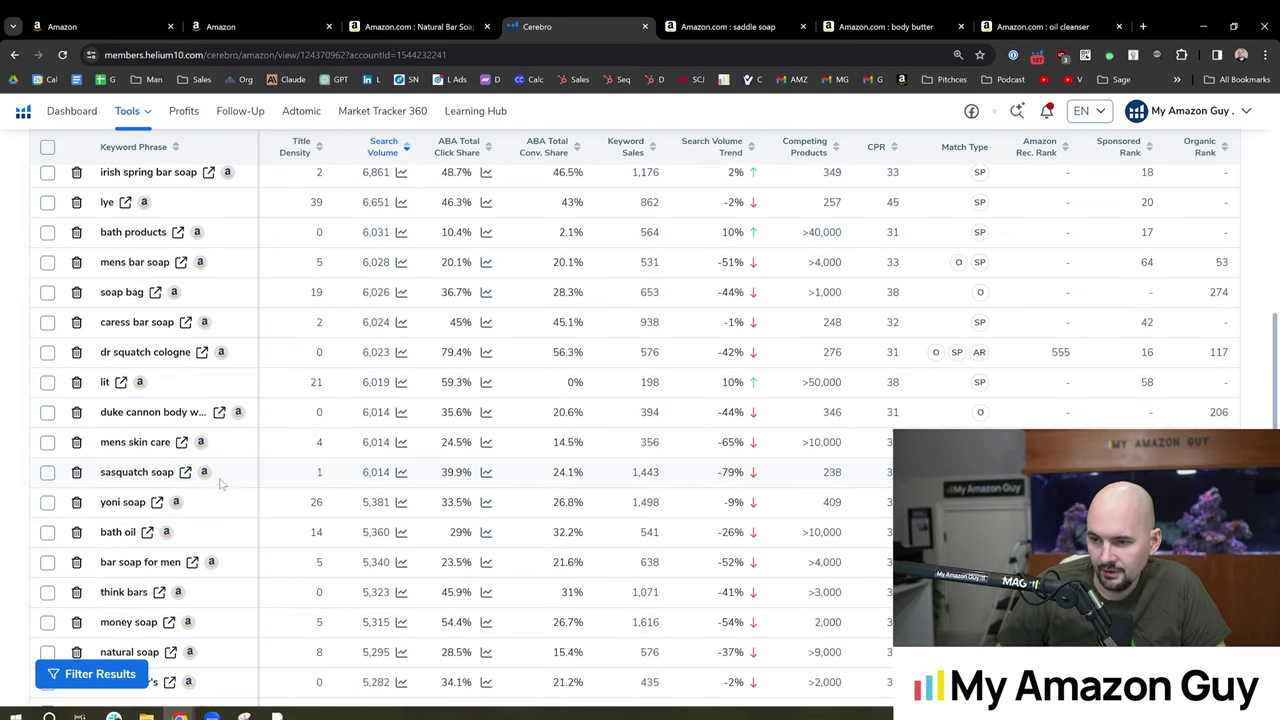
{"action": "scroll", "coordinate": [240, 483], "scroll_direction": "down", "scroll_amount": 3}
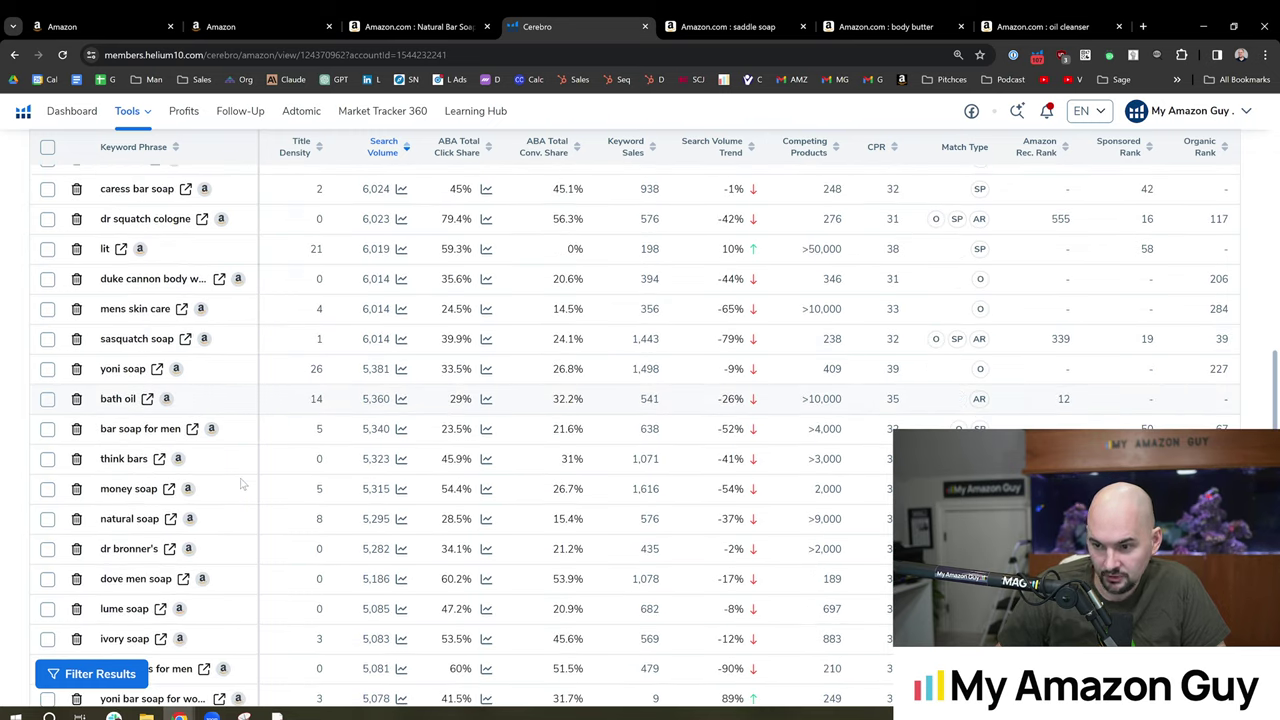
{"action": "scroll", "coordinate": [240, 485], "scroll_direction": "down", "scroll_amount": 1}
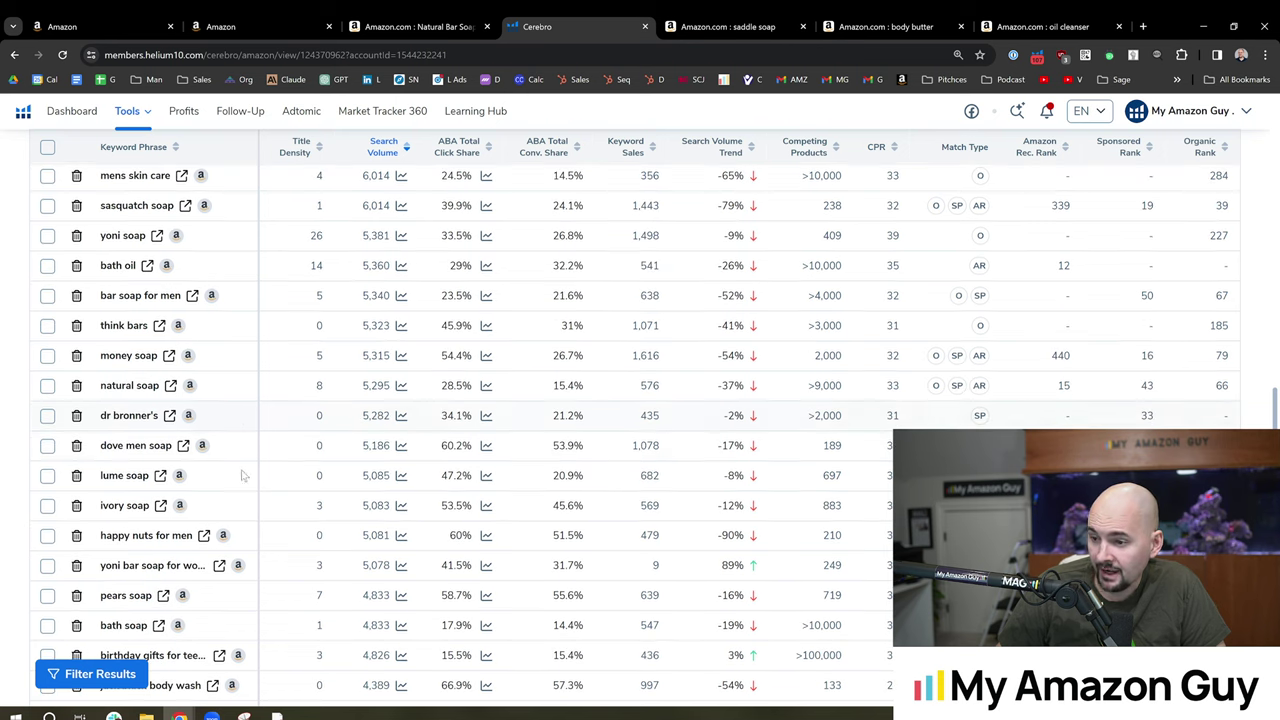
Step: Copy the keyword "natural soap" from Cerebro and search the Age of Sage product page for its occurrences
{"action": "left_click_drag", "start_coordinate": [101, 395], "coordinate": [162, 393]}
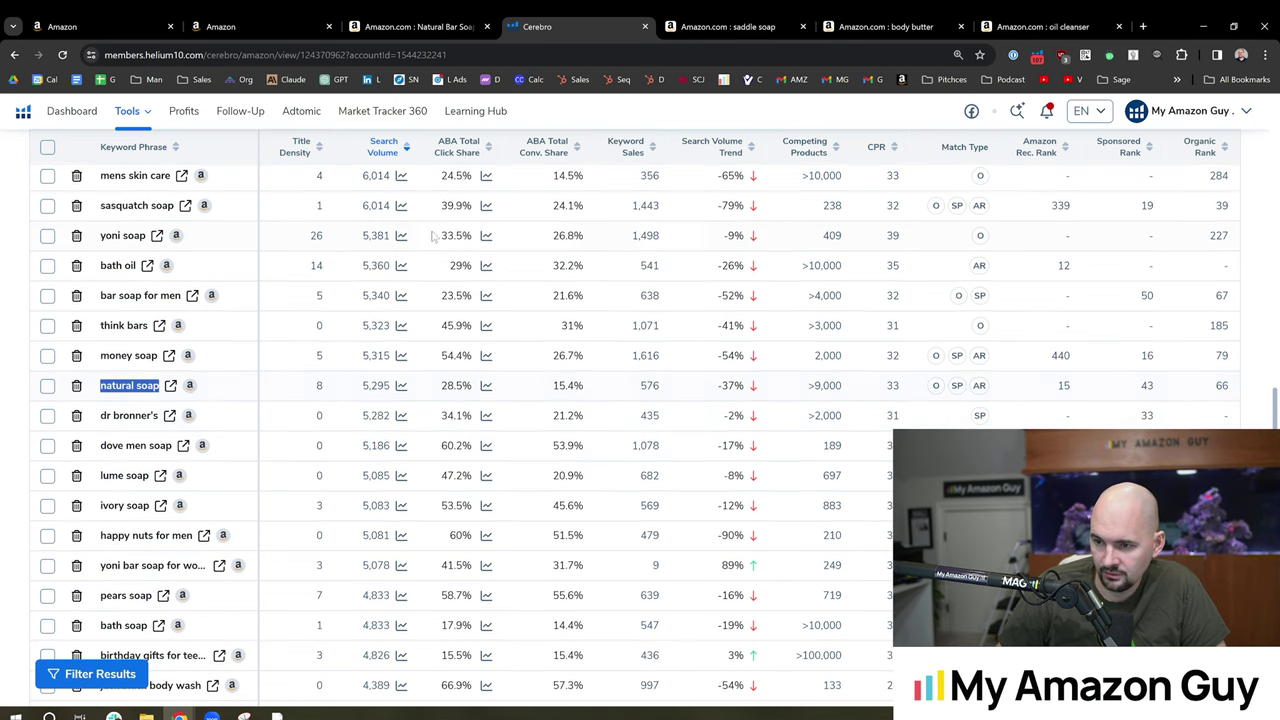
{"action": "left_click", "coordinate": [420, 26]}
{"action": "left_click", "coordinate": [290, 26]}
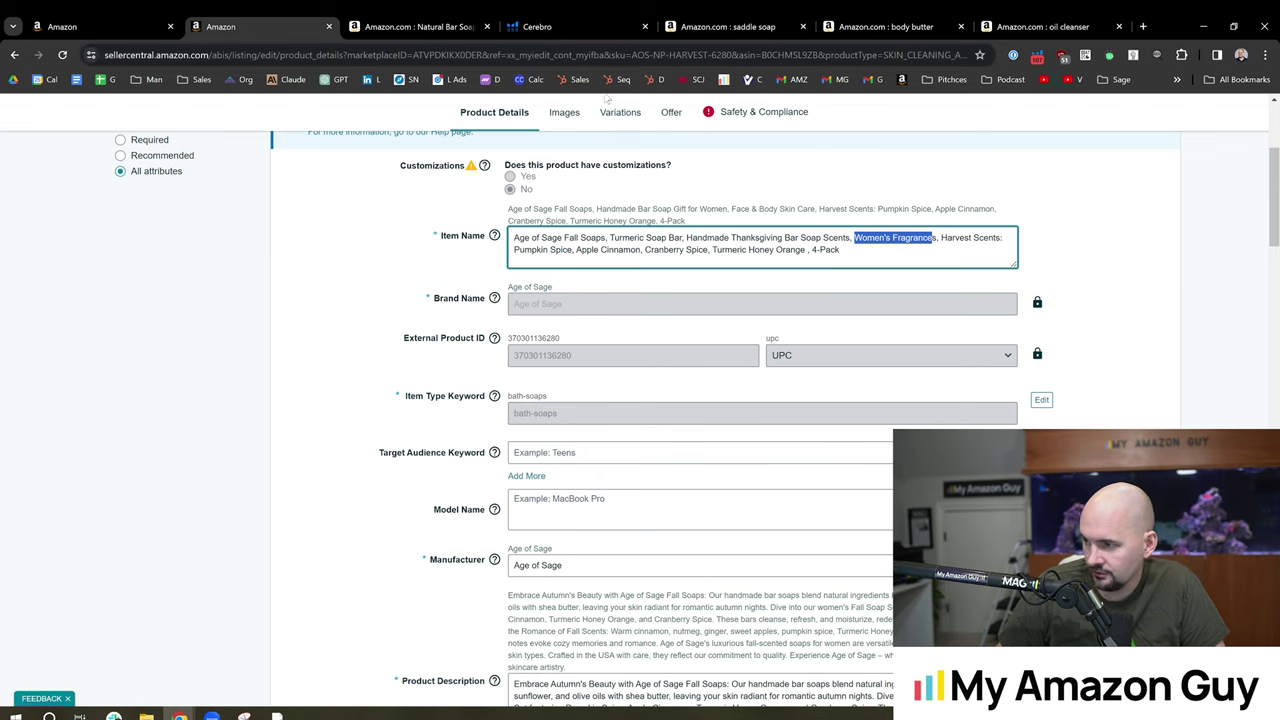
{"action": "key", "text": "ctrl+Tab"}
{"action": "key", "text": "ctrl+Tab"}
{"action": "key", "text": "ctrl+Tab"}
{"action": "key", "text": "ctrl+Tab"}
{"action": "key", "text": "ctrl+Tab"}
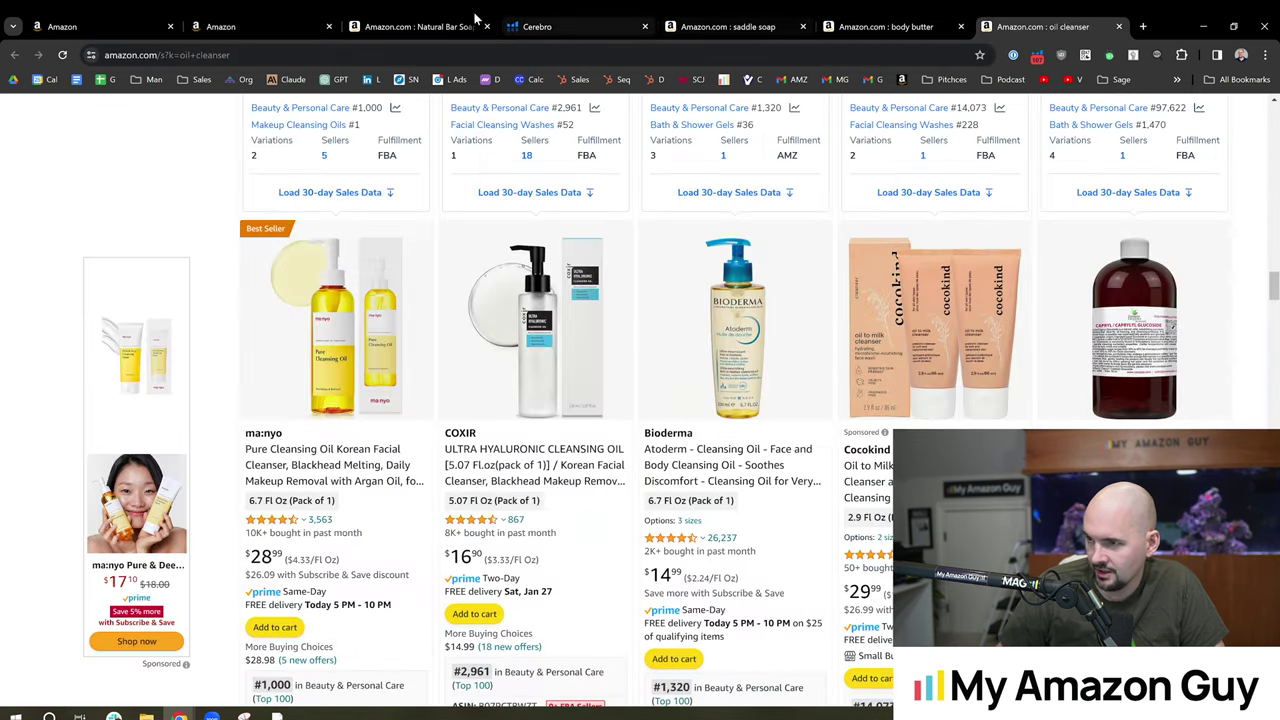
{"action": "left_click", "coordinate": [476, 22]}
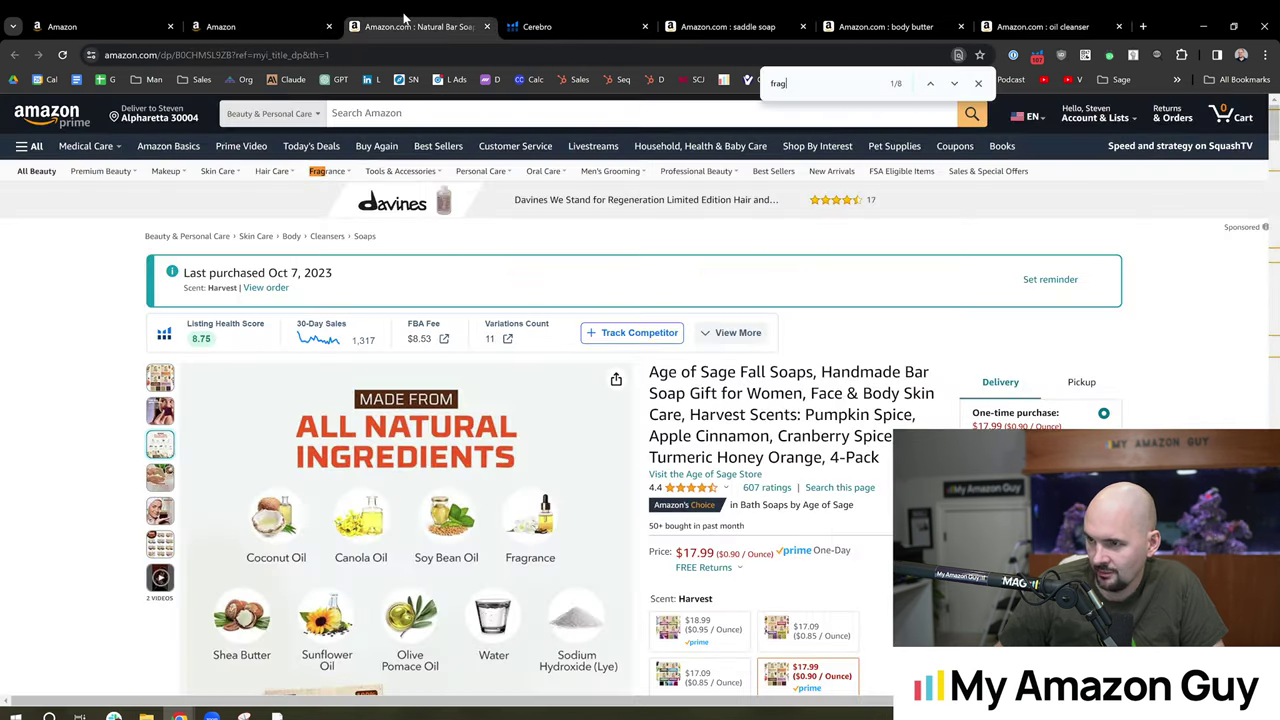
{"action": "key", "text": "Return"}
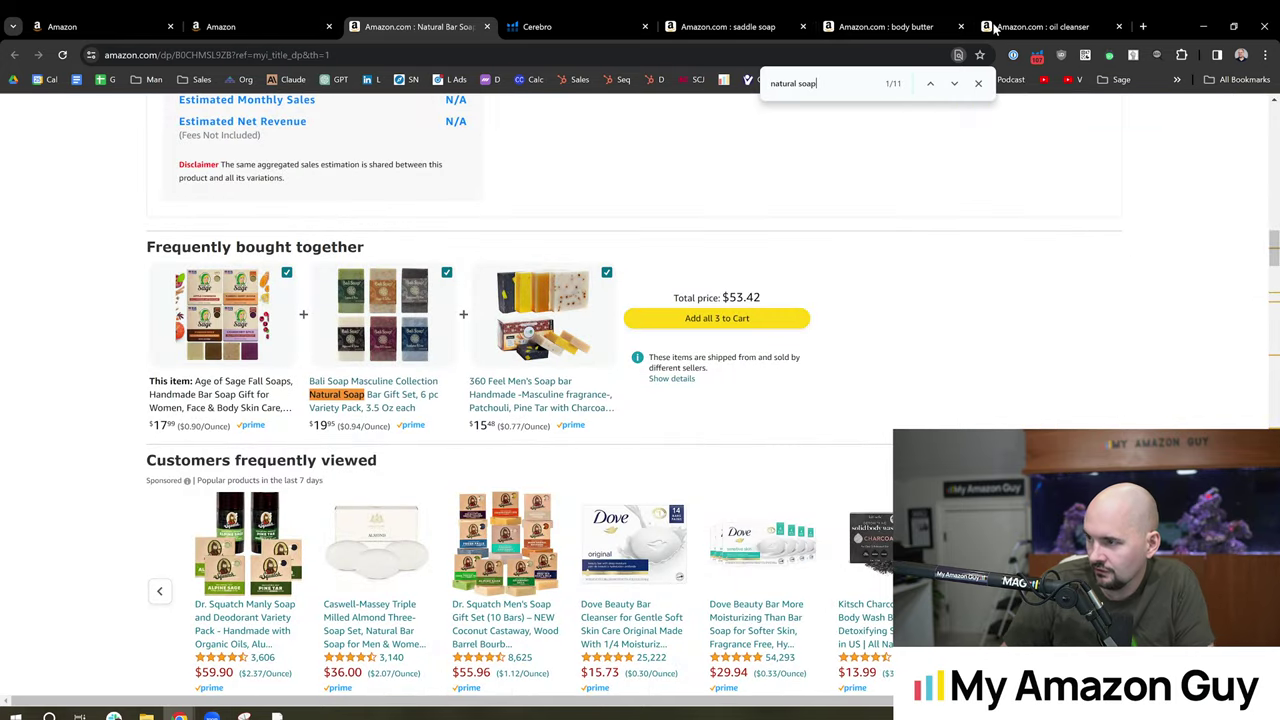
{"action": "key", "text": "Return"}
{"action": "key", "text": "Return"}
{"action": "key", "text": "Return"}
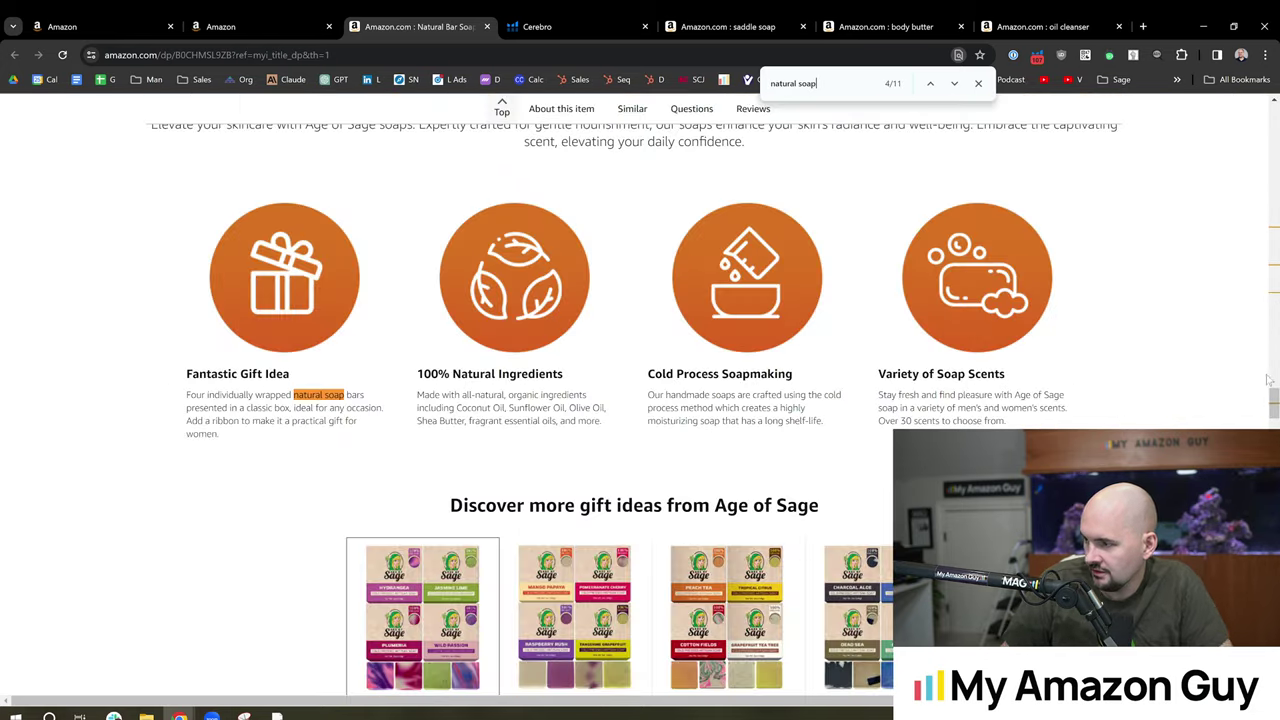
{"action": "left_click_drag", "start_coordinate": [1273, 400], "coordinate": [1273, 118]}
Step: Insert the keyword "natural soap" into the item name between "Turmeric Soap Bar," and "Handmade Thanksgiving Bar Soap Scents"
{"action": "left_click", "coordinate": [770, 18]}
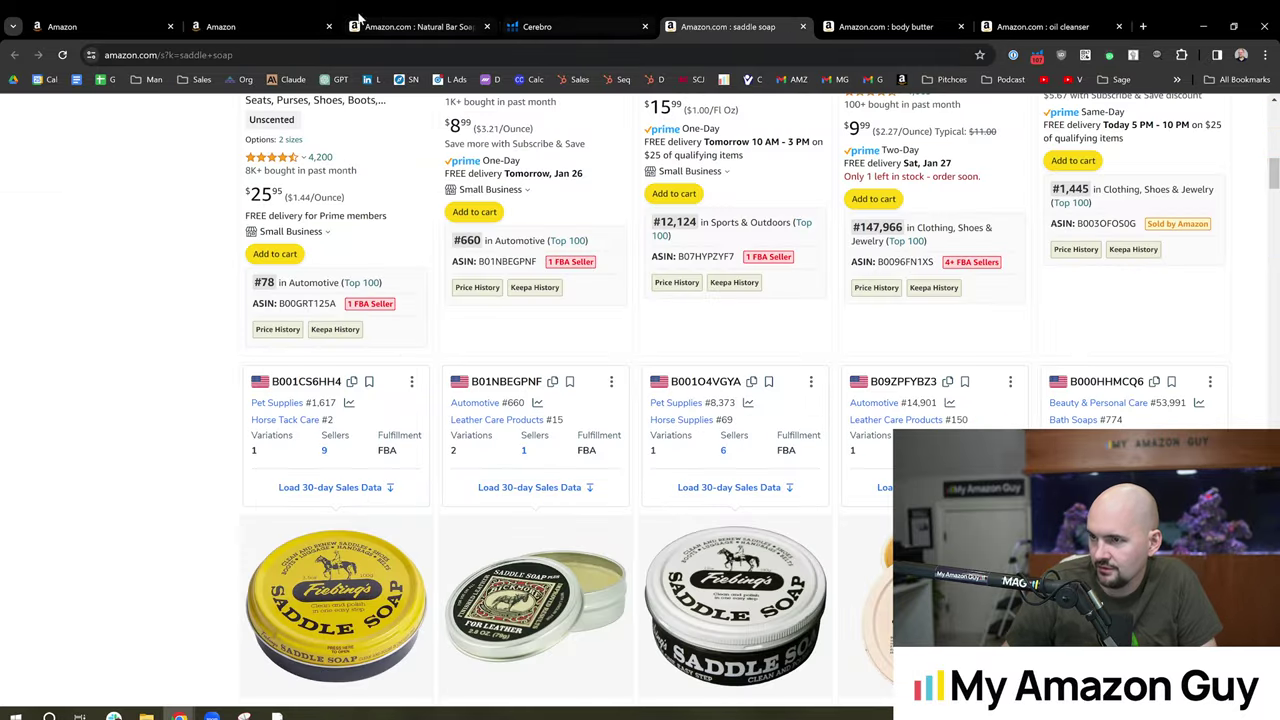
{"action": "left_click", "coordinate": [260, 26]}
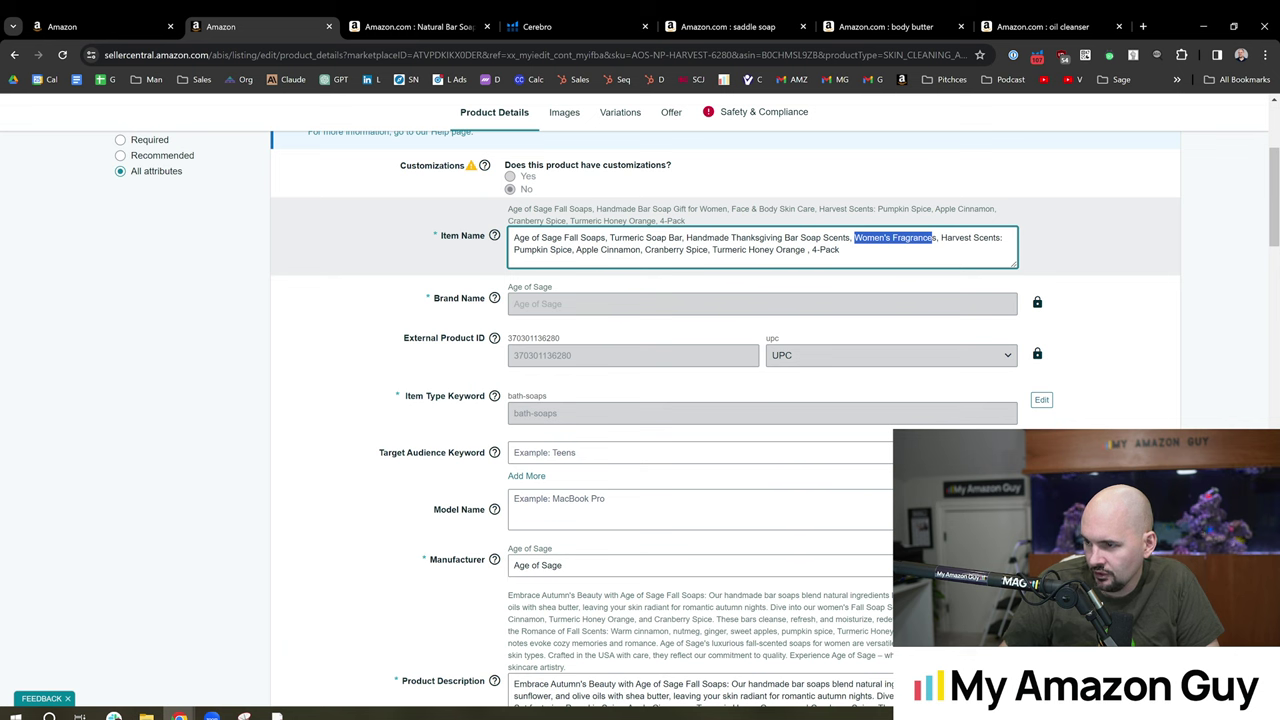
{"action": "left_click", "coordinate": [609, 238]}
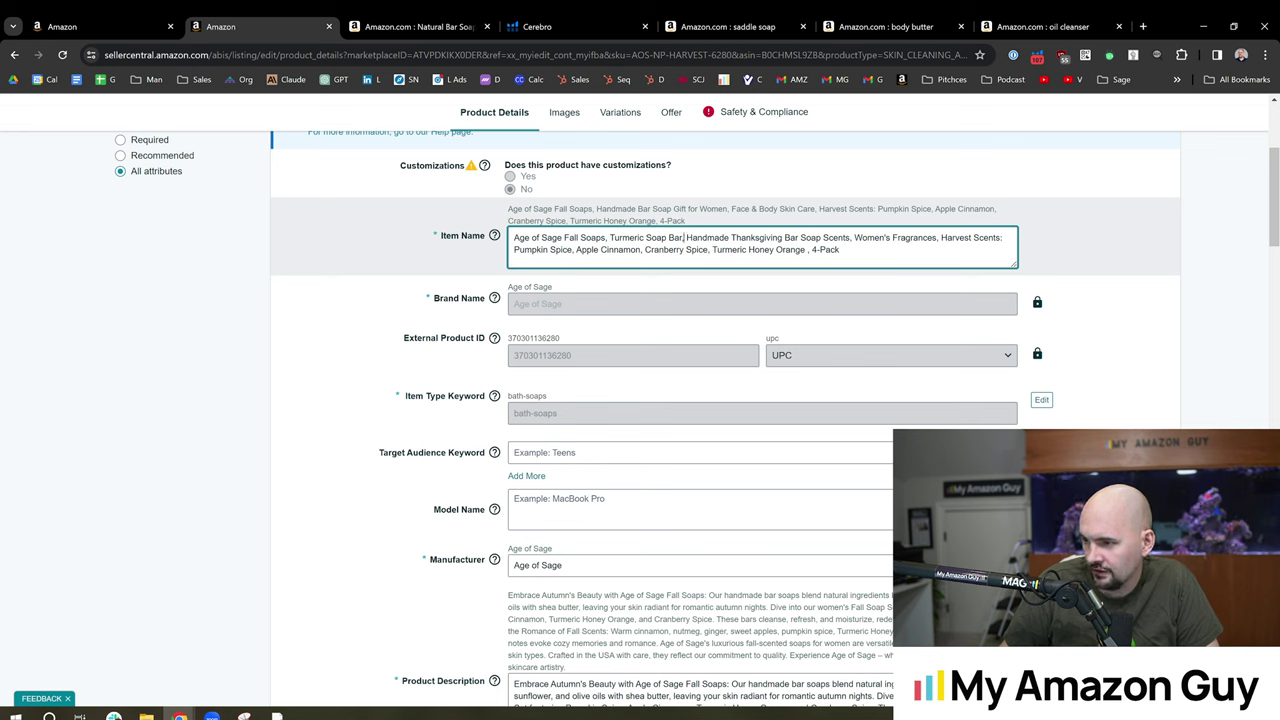
{"action": "type", "text": "natural soap"}
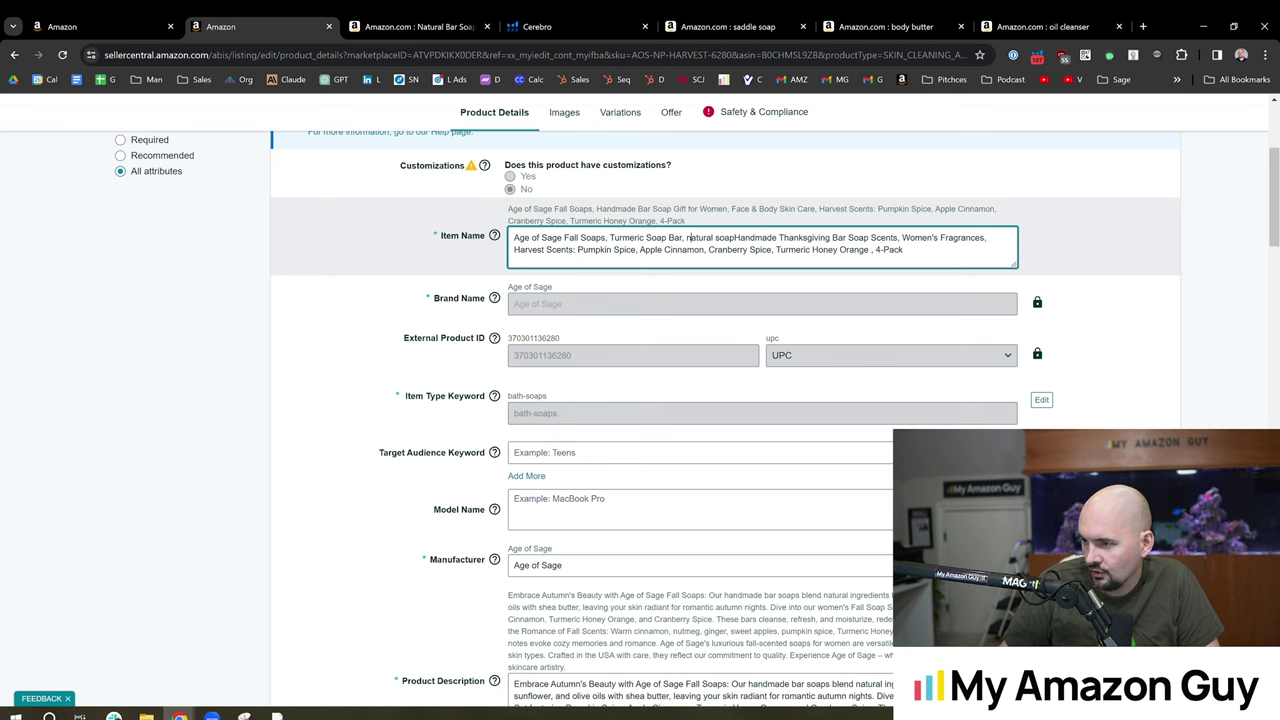
Step: Capitalize the inserted keyword as "Natural Soap" and separate it from "Handmade" with a comma and space
{"action": "left_click", "coordinate": [688, 238]}
{"action": "key", "text": "BackSpace"}
{"action": "type", "text": "N"}
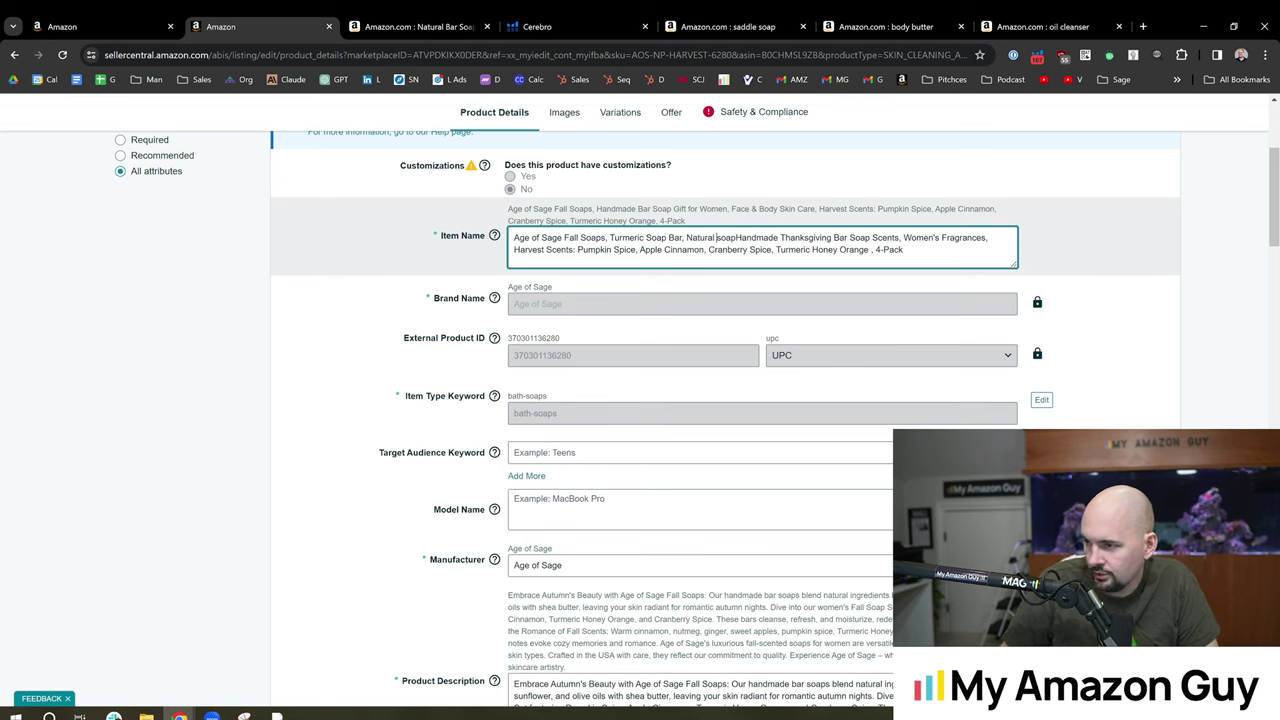
{"action": "key", "text": "Delete"}
{"action": "type", "text": "S"}
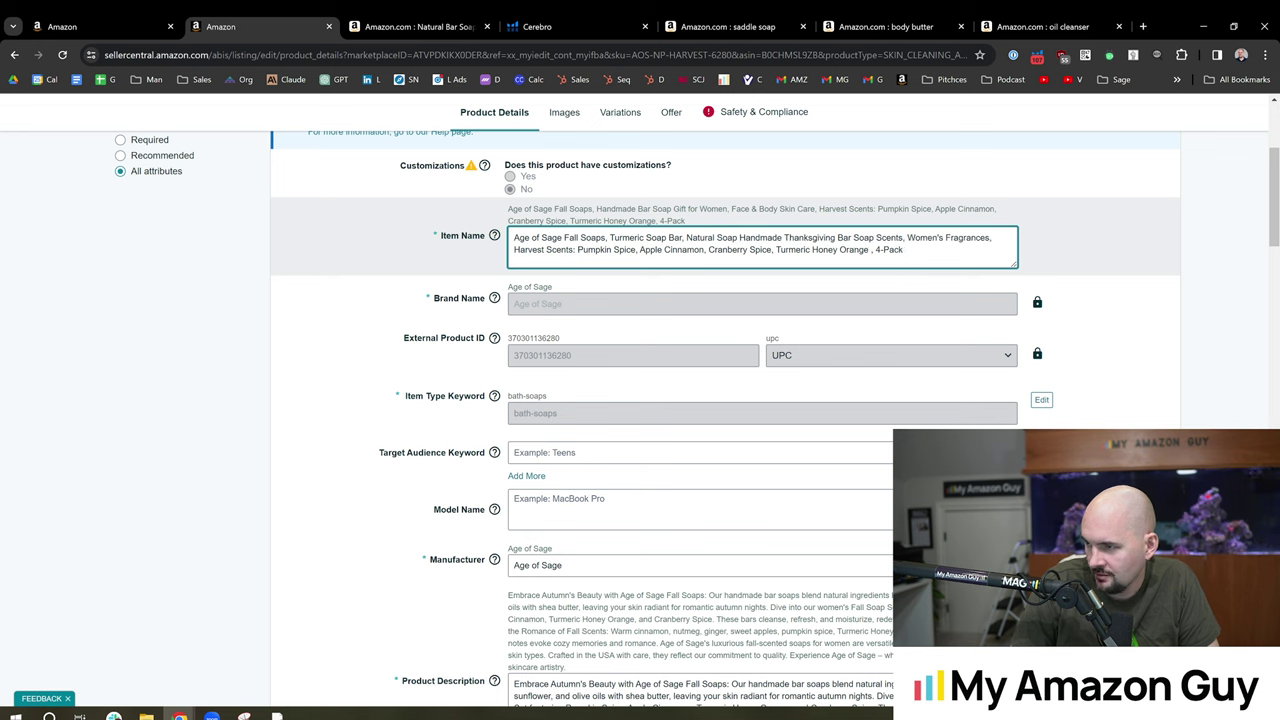
{"action": "key", "text": "BackSpace"}
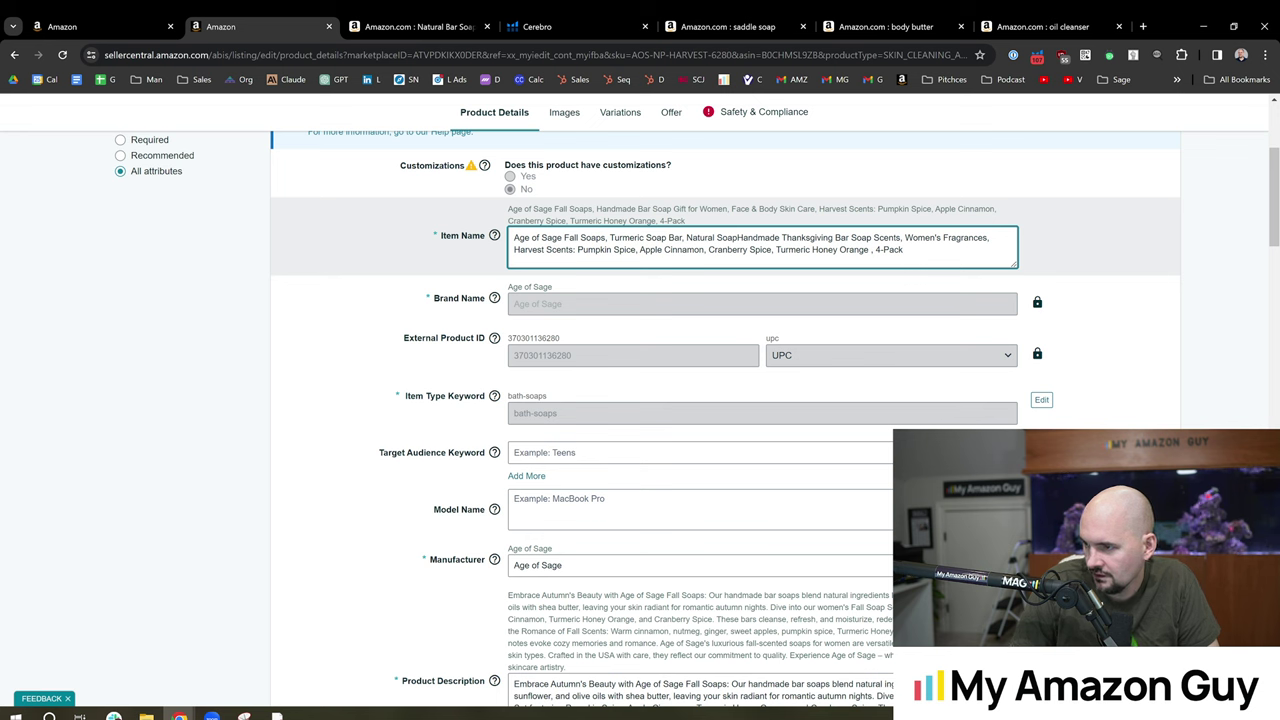
{"action": "type", "text": ","}
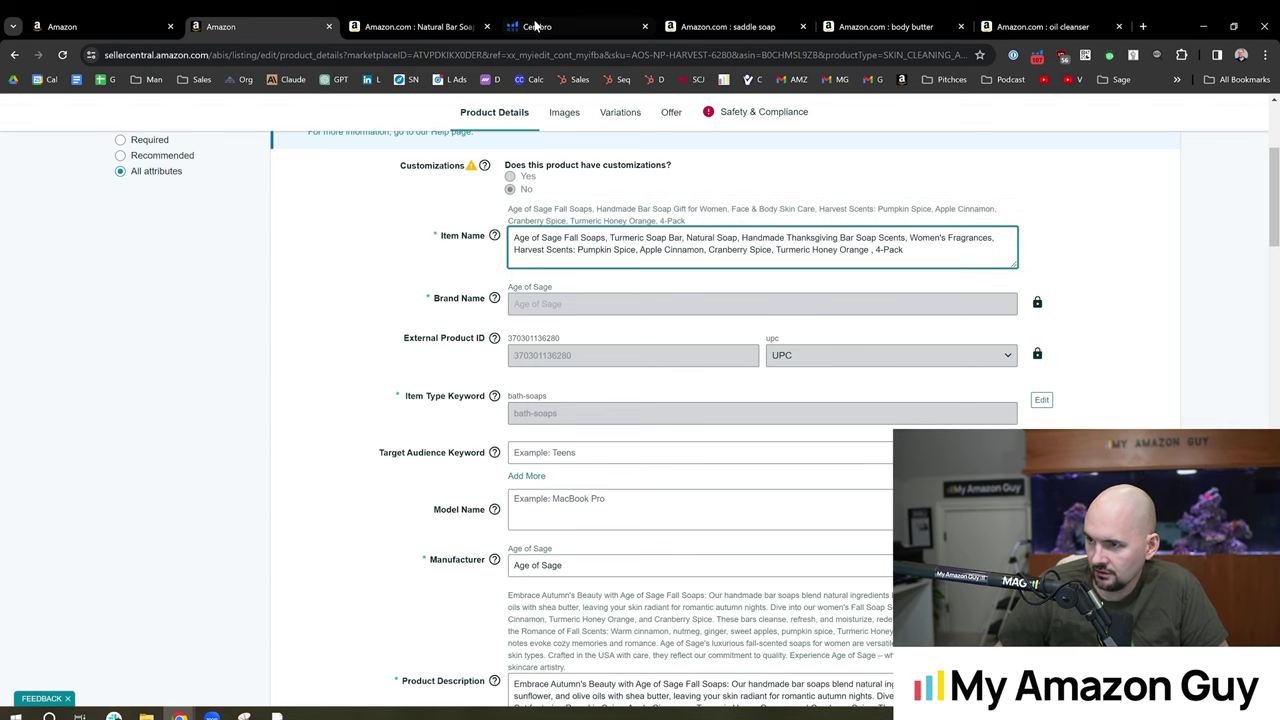
Step: Review the remaining keywords on Cerebro's second results page, from "natural soap" to "method men", by search volume and title density
{"action": "left_click", "coordinate": [725, 26]}
{"action": "left_click", "coordinate": [571, 14]}
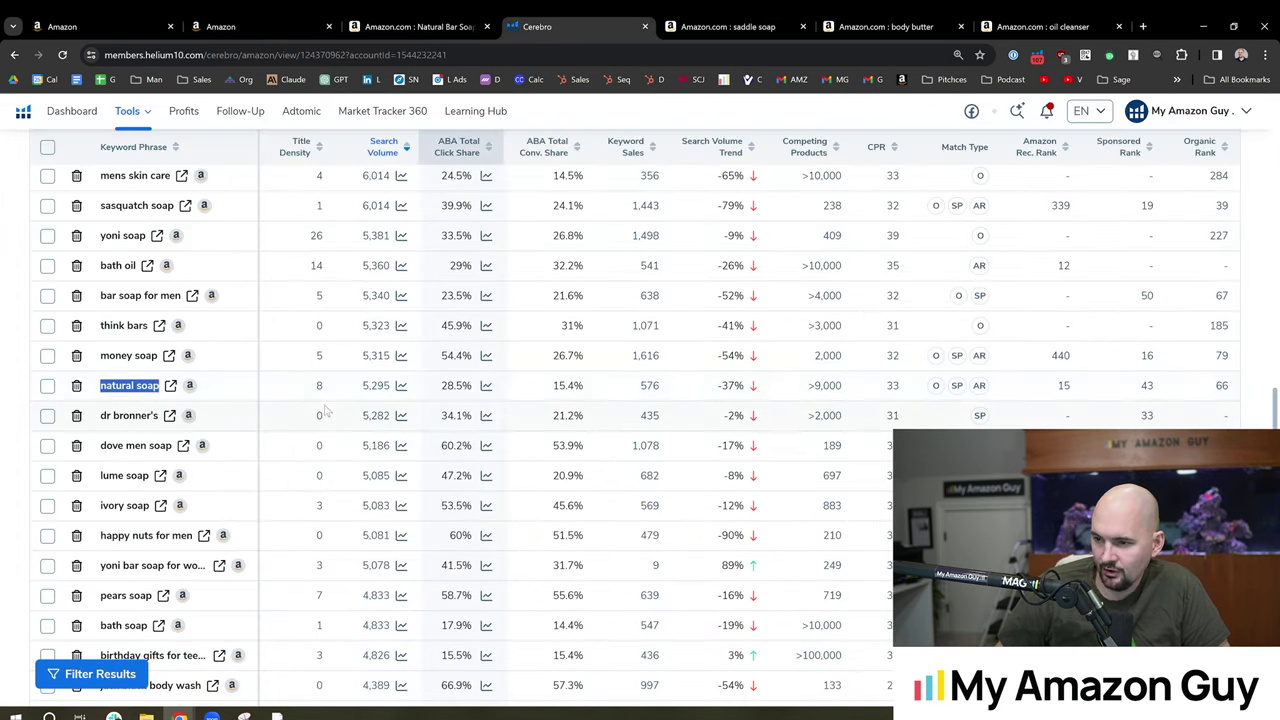
{"action": "scroll", "coordinate": [290, 422], "scroll_direction": "down", "scroll_amount": 2}
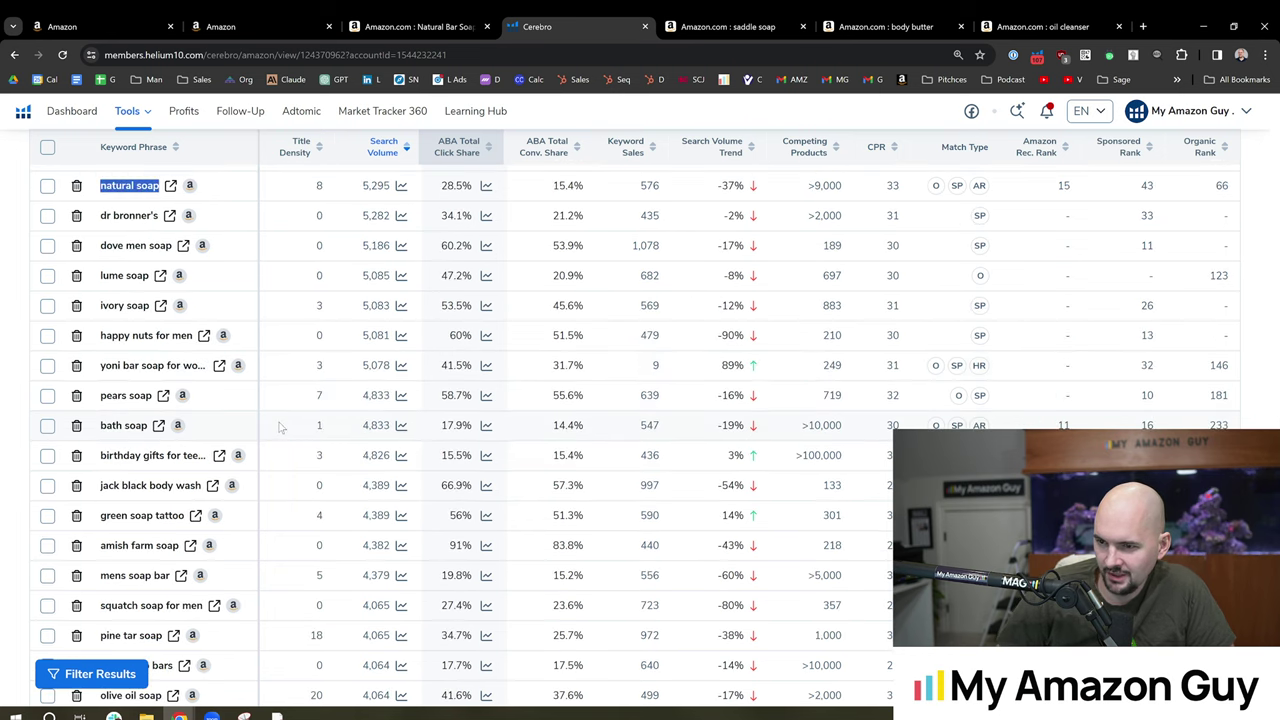
{"action": "scroll", "coordinate": [281, 427], "scroll_direction": "down", "scroll_amount": 1}
{"action": "scroll", "coordinate": [273, 400], "scroll_direction": "down", "scroll_amount": 1}
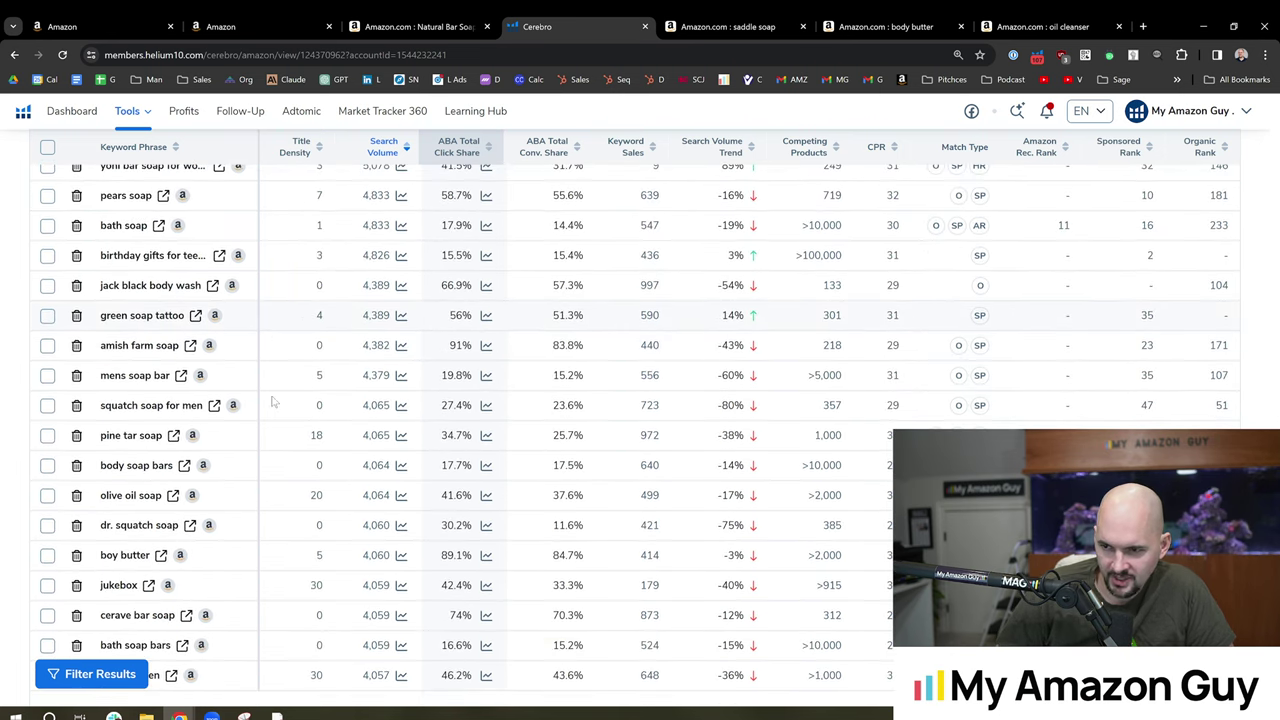
{"action": "scroll", "coordinate": [275, 400], "scroll_direction": "down", "scroll_amount": 1}
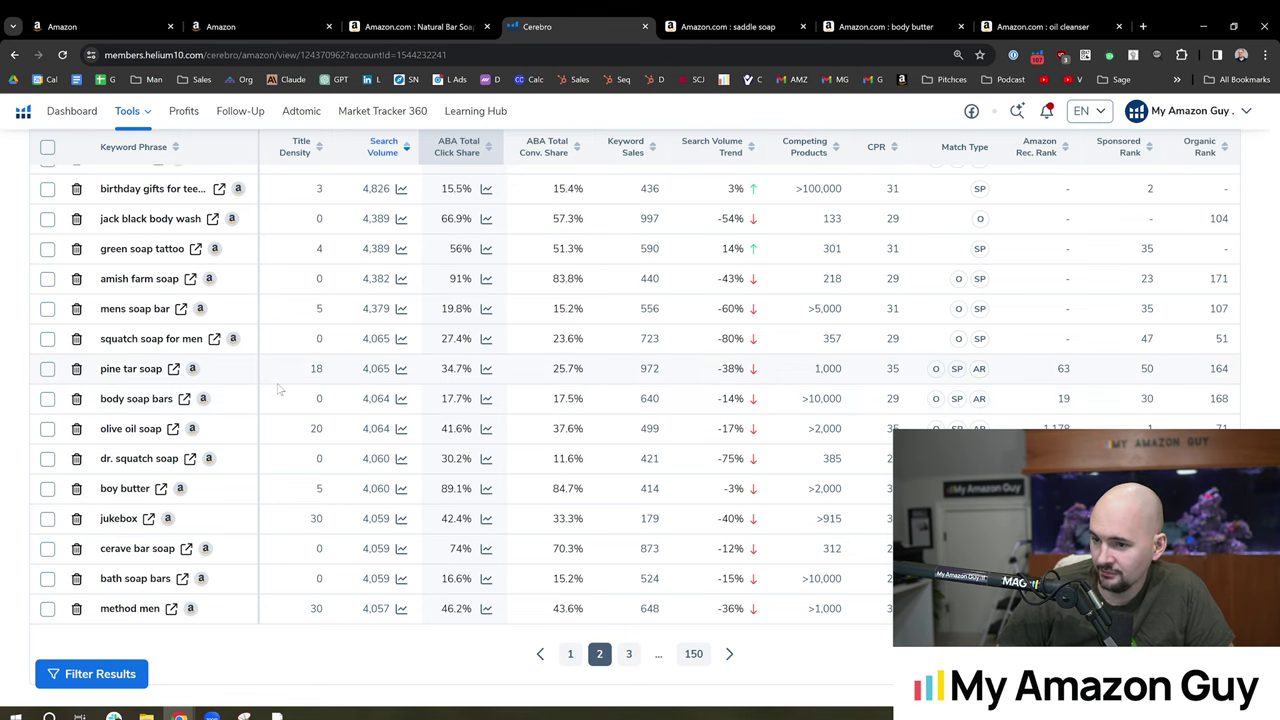
{"action": "scroll", "coordinate": [281, 390], "scroll_direction": "down", "scroll_amount": 1}
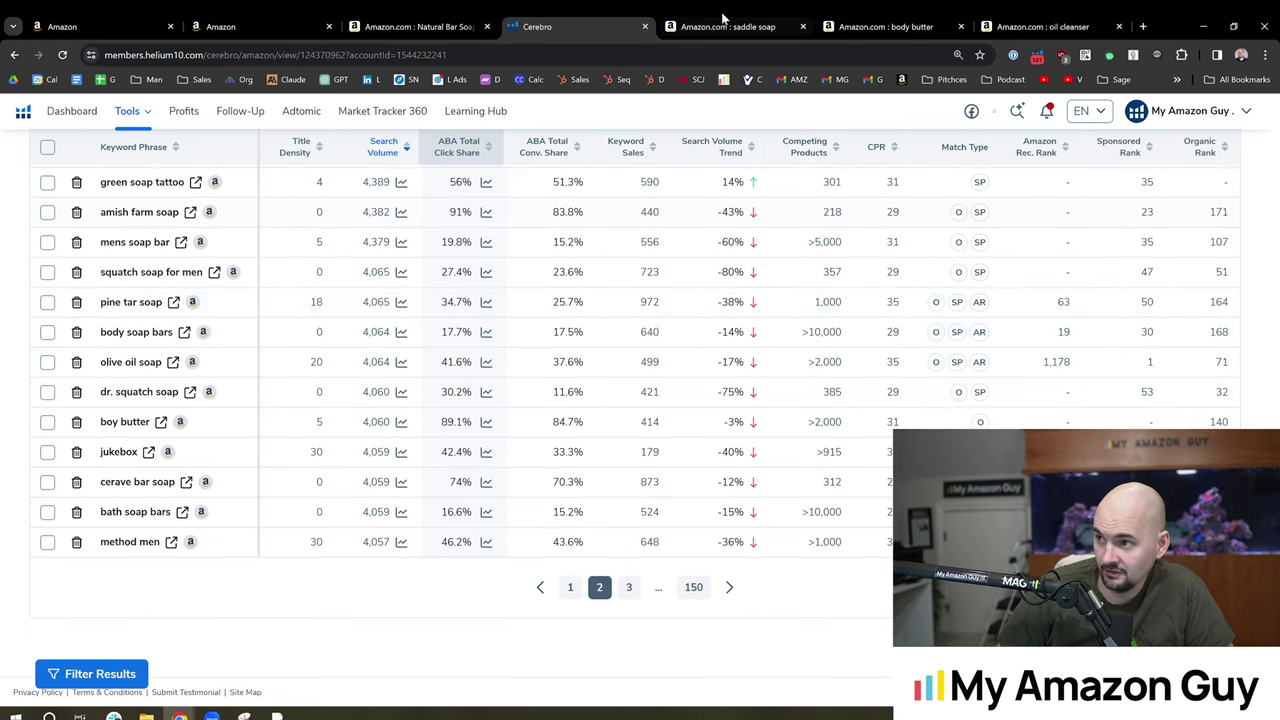
Step: Examine the soap scents and packaging claims in the main image of the Age of Sage product page
{"action": "left_click", "coordinate": [720, 26]}
{"action": "left_click", "coordinate": [418, 26]}
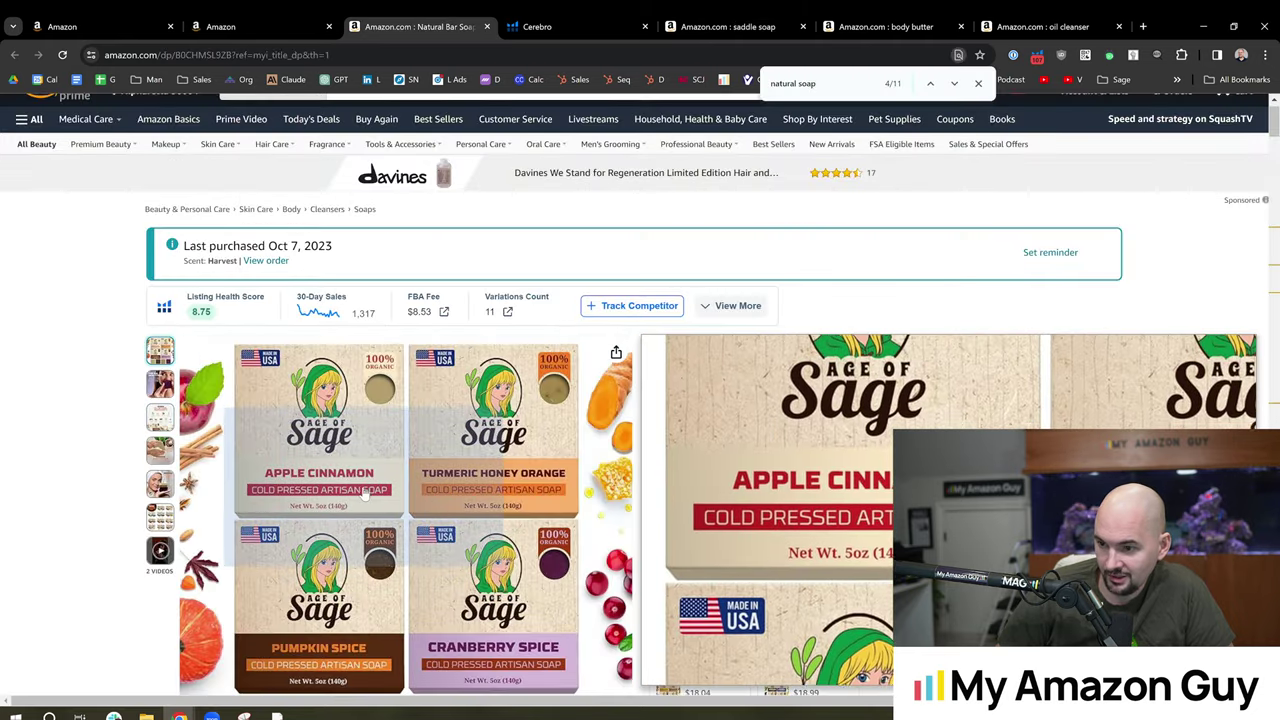
{"action": "scroll", "coordinate": [367, 540], "scroll_direction": "down", "scroll_amount": 1}
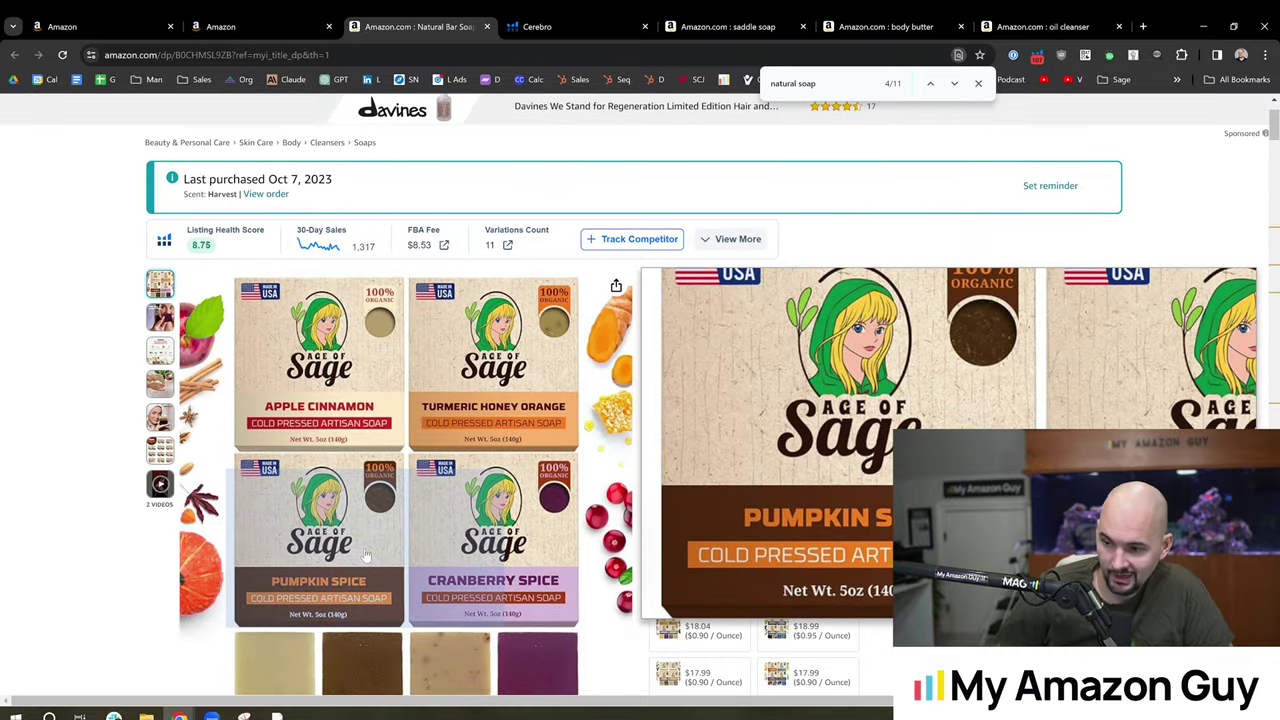
Step: Open the third page of Cerebro results and review its keywords, such as "bar soap for women" and "face soap", by title density
{"action": "left_click", "coordinate": [565, 22]}
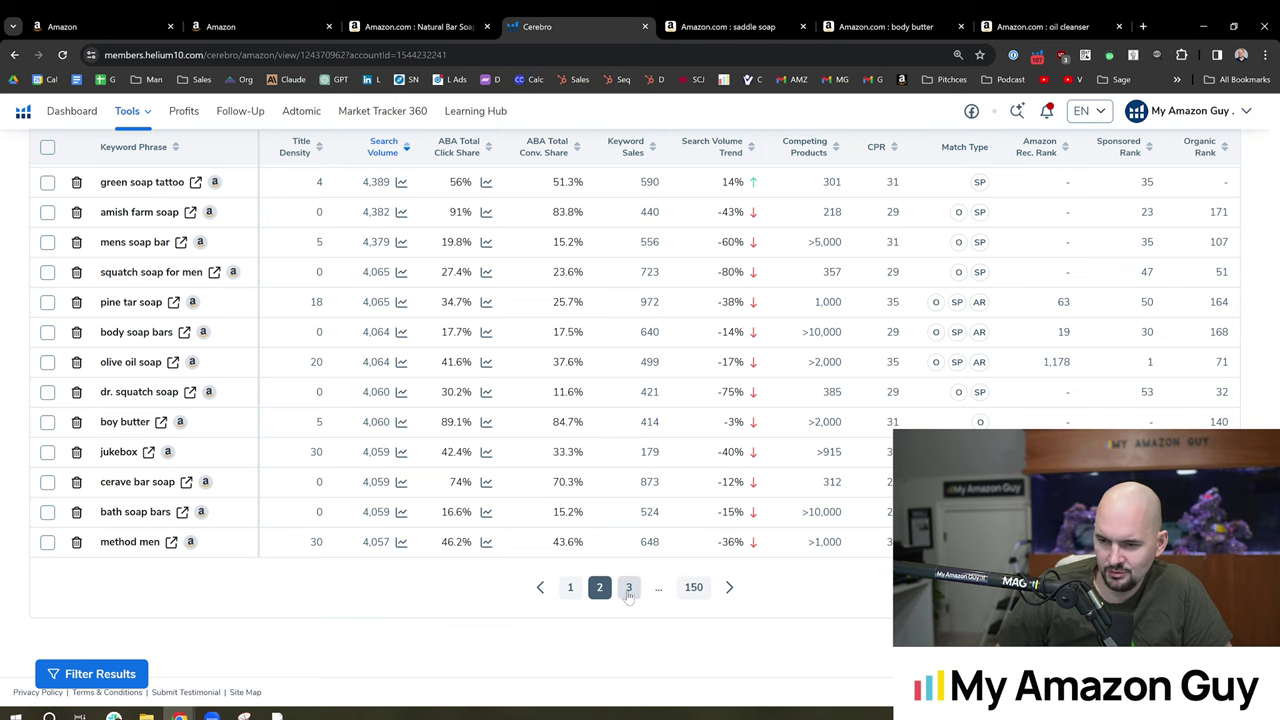
{"action": "left_click", "coordinate": [628, 588]}
{"action": "scroll", "coordinate": [590, 575], "scroll_direction": "up", "scroll_amount": 4}
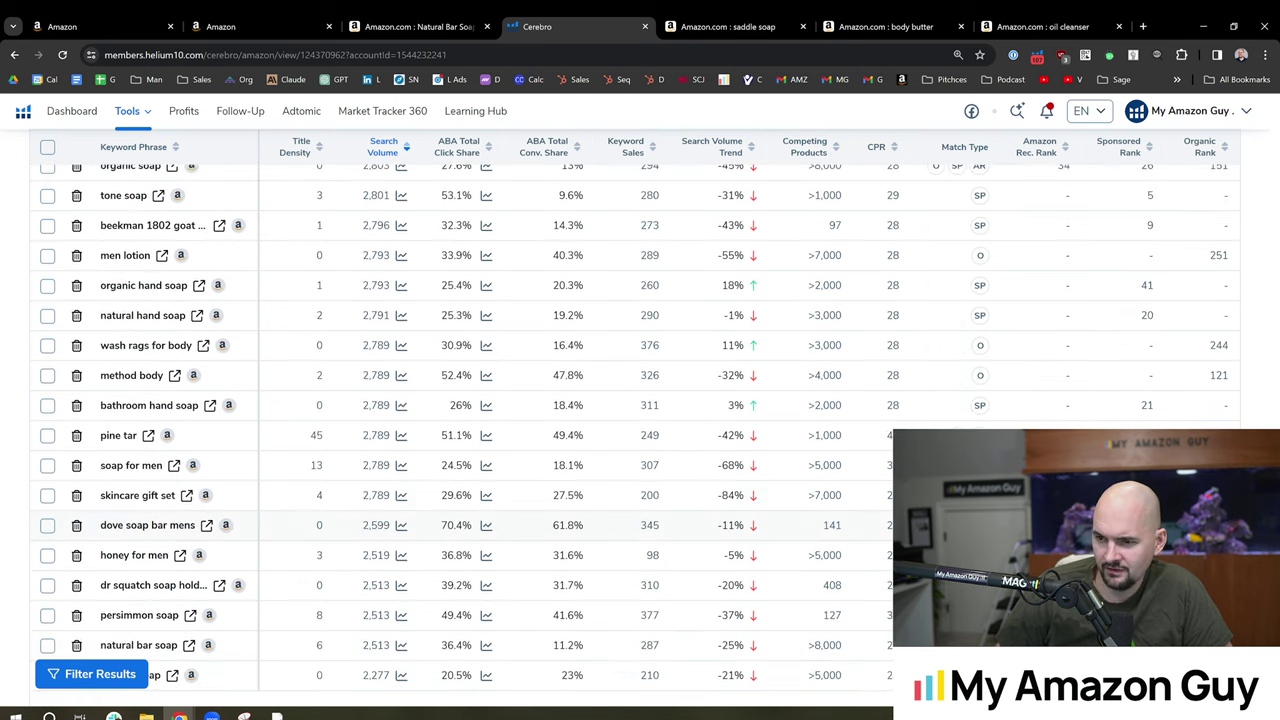
{"action": "scroll", "coordinate": [563, 561], "scroll_direction": "up", "scroll_amount": 8}
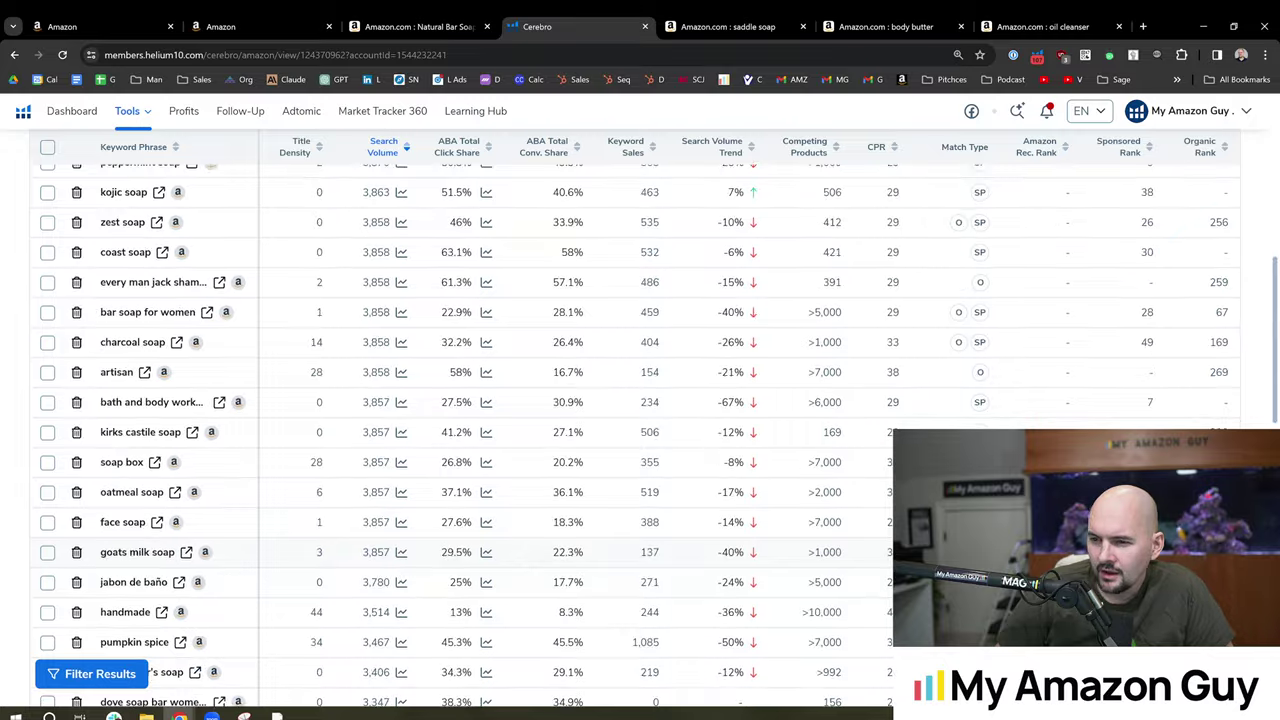
{"action": "scroll", "coordinate": [318, 556], "scroll_direction": "down", "scroll_amount": 2}
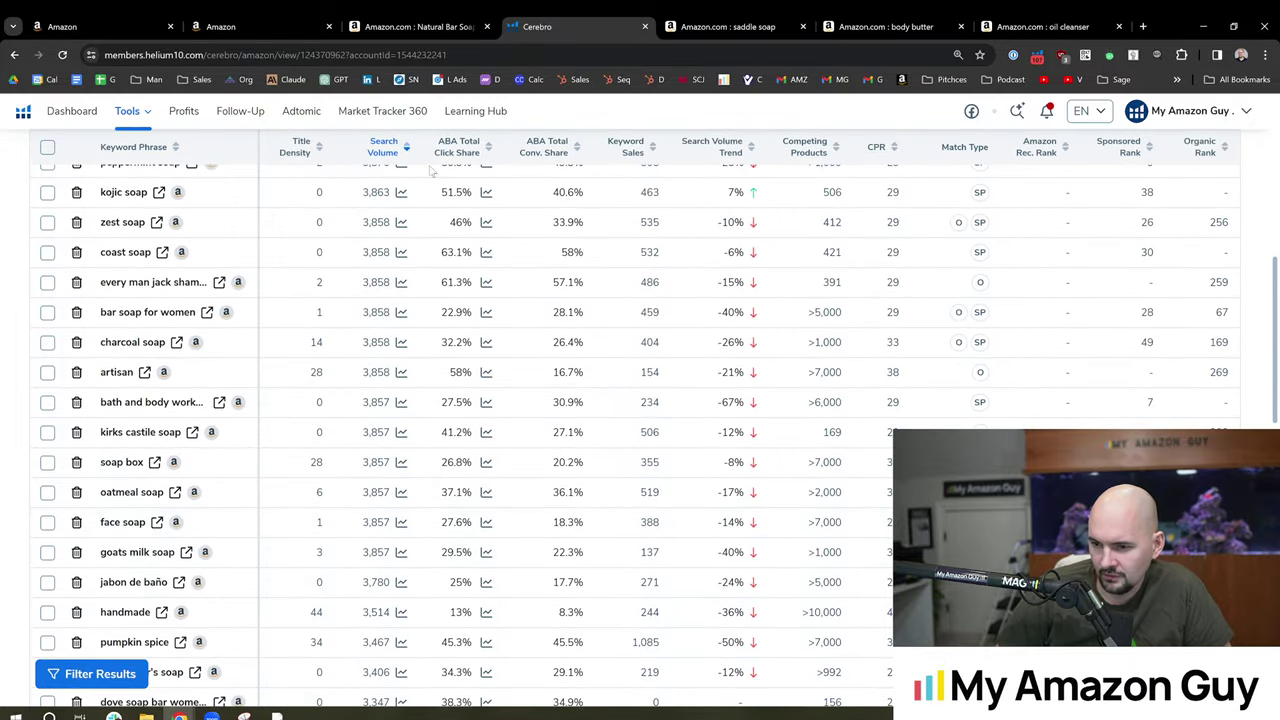
Step: Find "spice" in the Cerebro results and check the title density of "pumpkin spice"
{"action": "key", "text": "ctrl+f"}
{"action": "type", "text": "spice"}
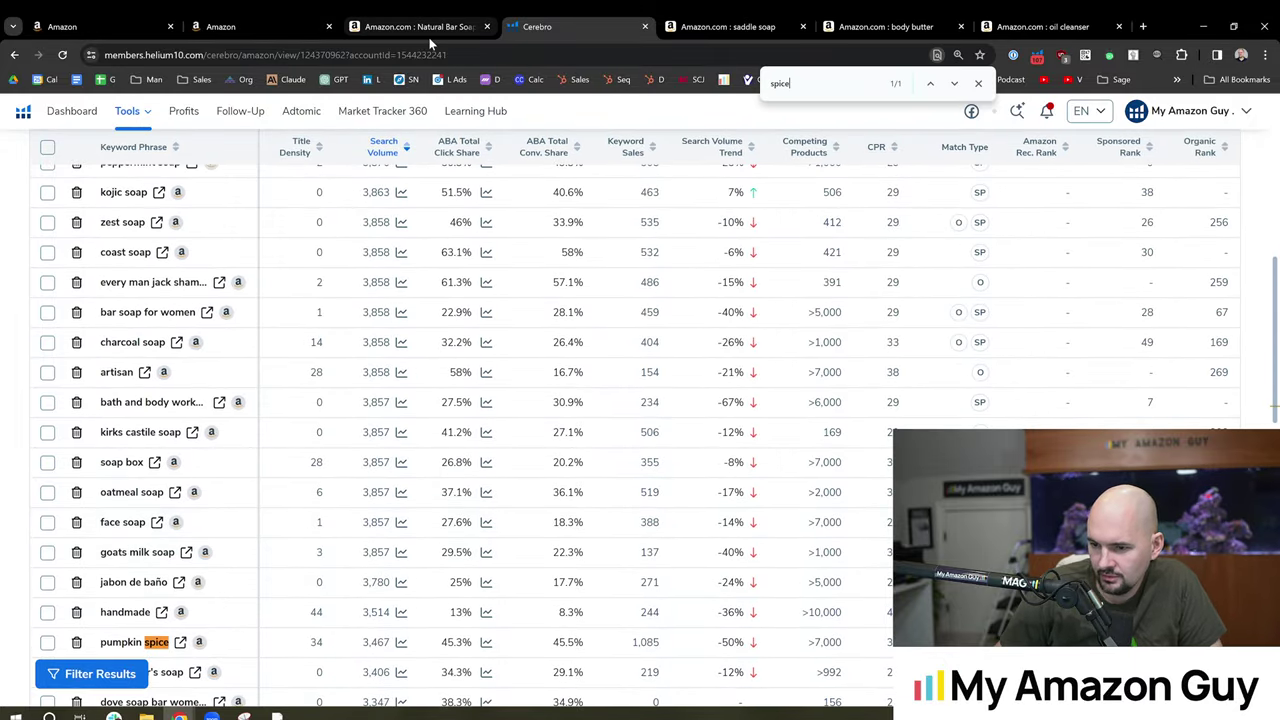
{"action": "scroll", "coordinate": [340, 500], "scroll_direction": "down", "scroll_amount": 1}
{"action": "left_click_drag", "start_coordinate": [338, 506], "coordinate": [310, 509]}
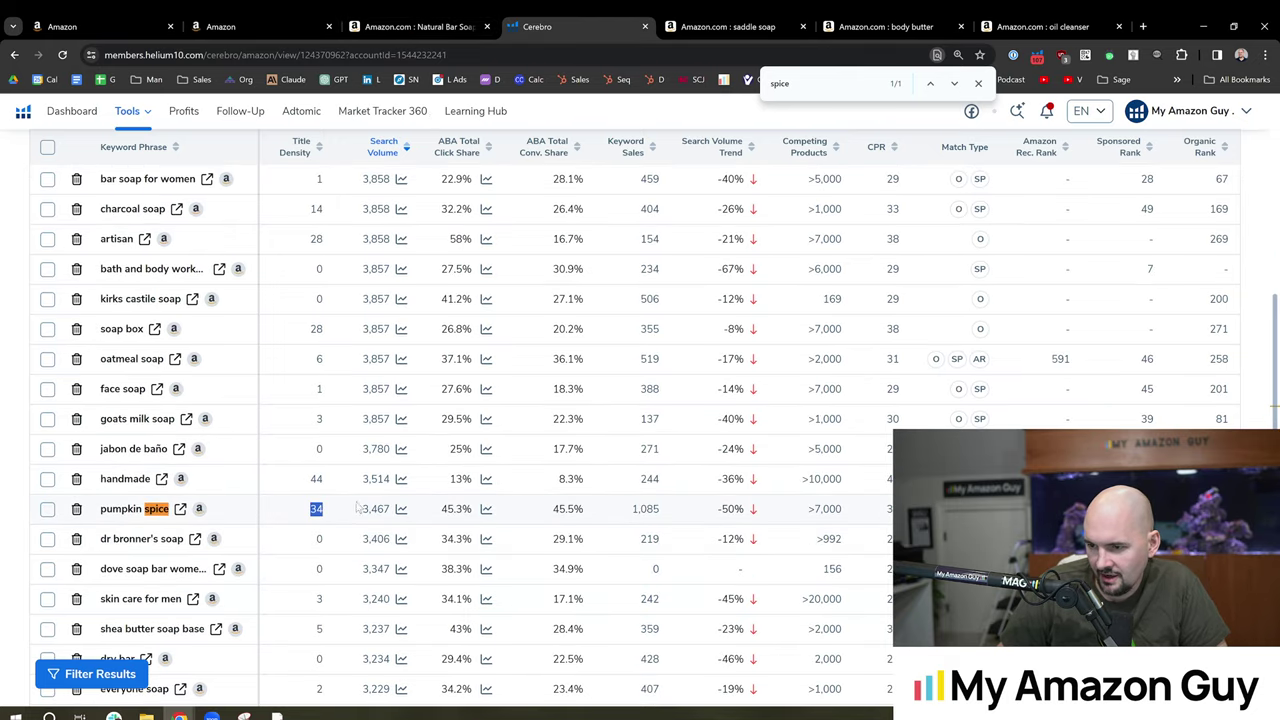
Step: Review the keywords below "pumpkin spice", such as "organic soap" and "natural hand soap", against the Age of Sage product page
{"action": "scroll", "coordinate": [356, 507], "scroll_direction": "down", "scroll_amount": 3}
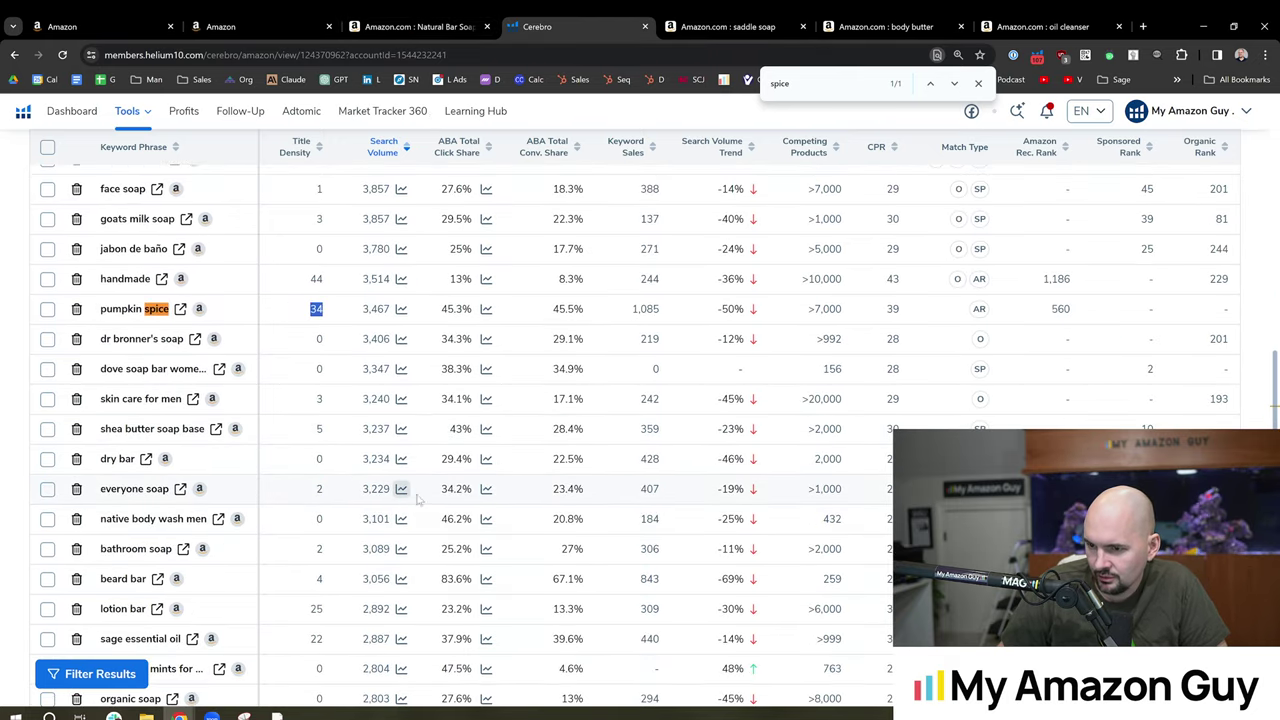
{"action": "left_click", "coordinate": [435, 22]}
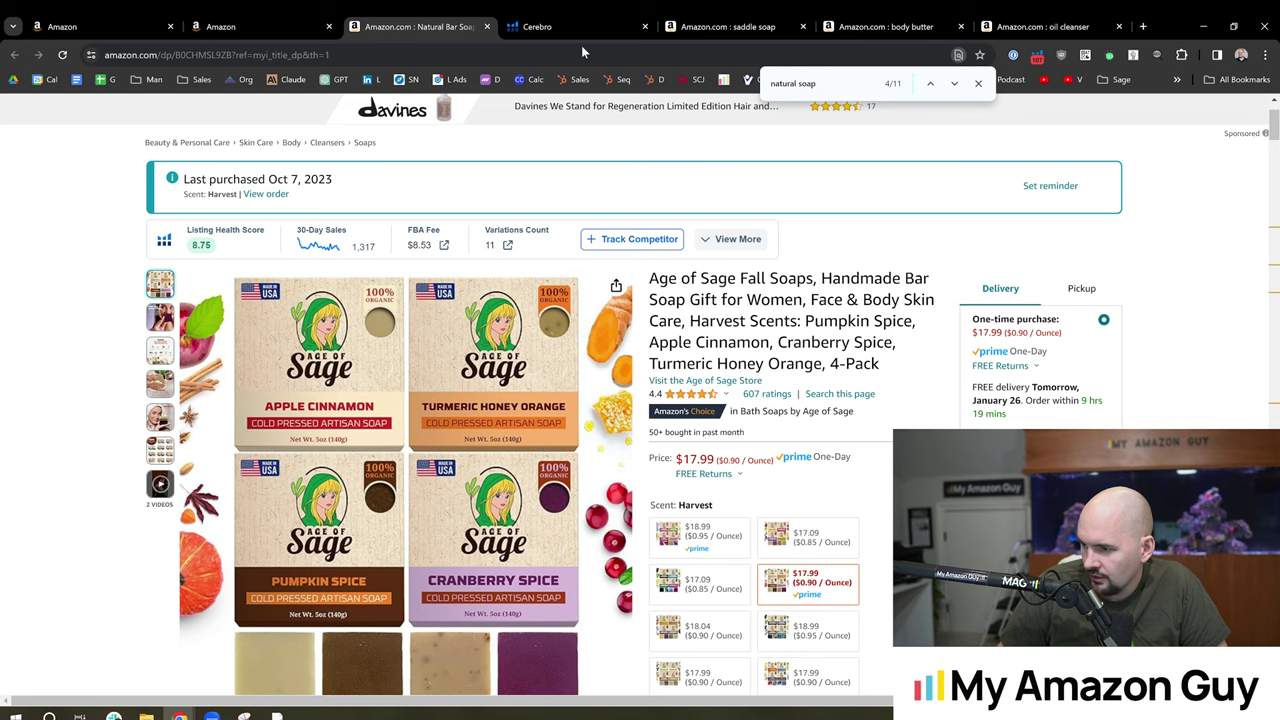
{"action": "left_click", "coordinate": [600, 26]}
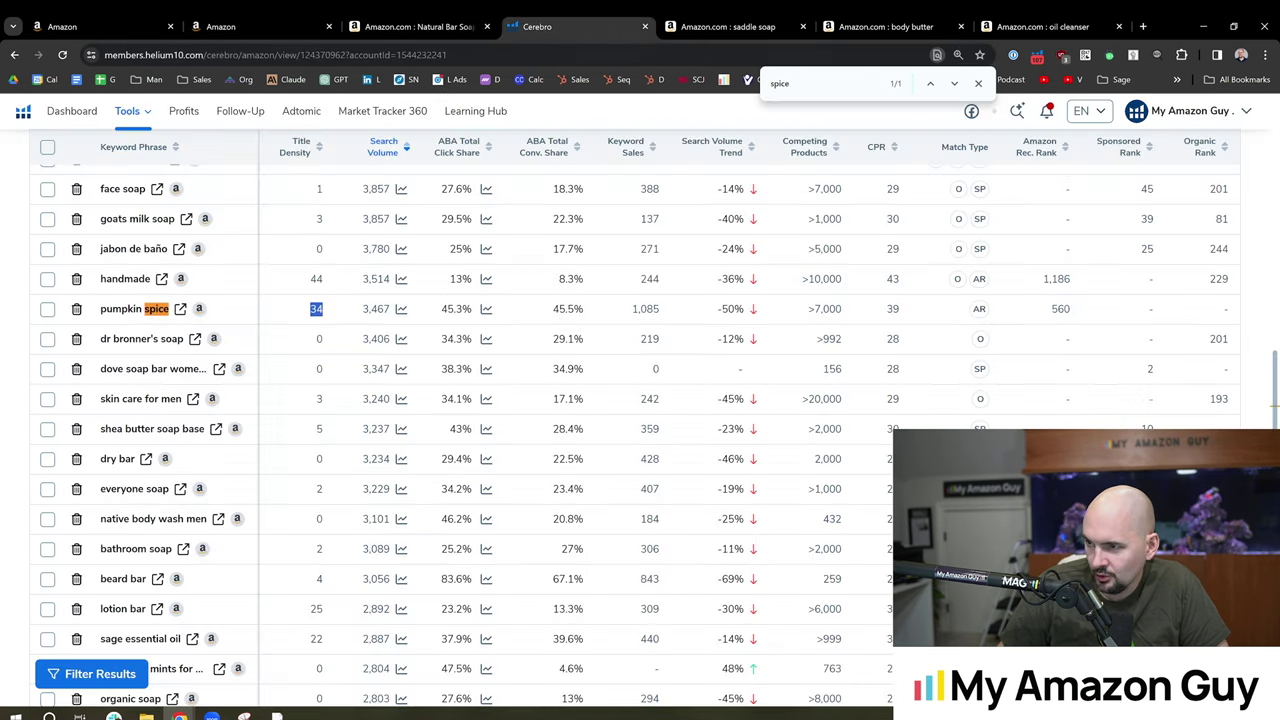
{"action": "scroll", "coordinate": [335, 460], "scroll_direction": "down", "scroll_amount": 5}
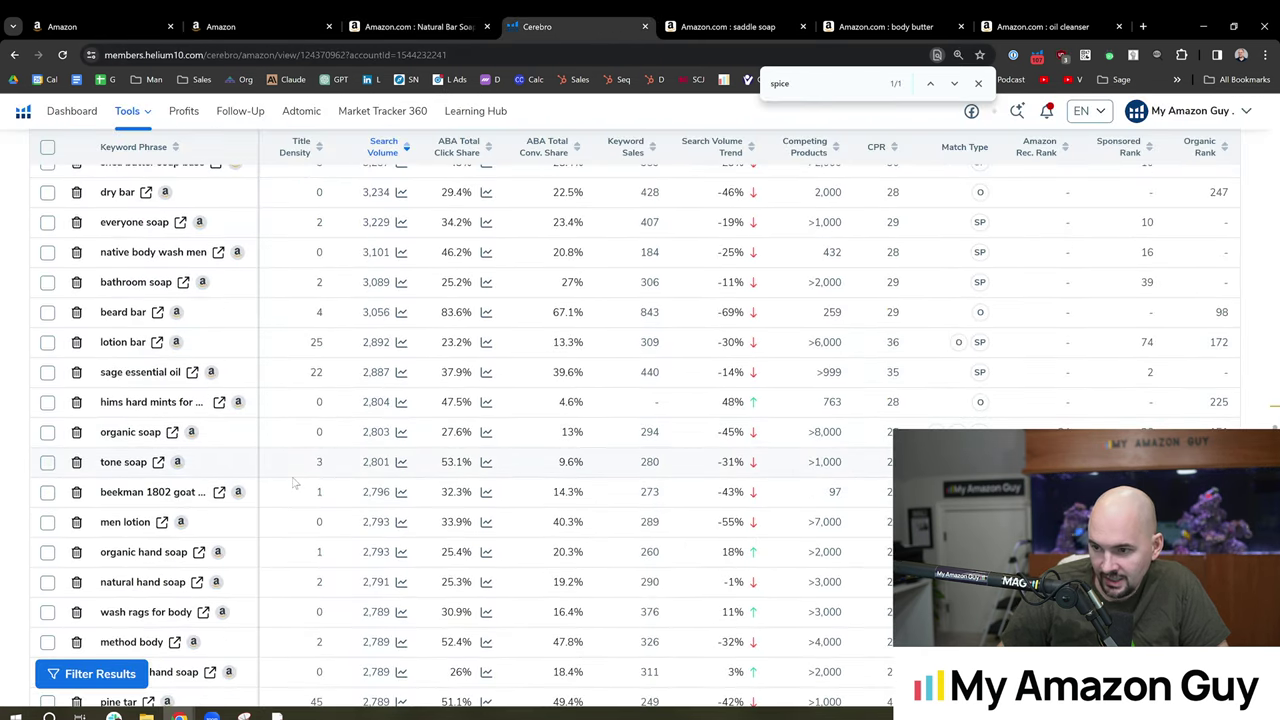
{"action": "left_click", "coordinate": [447, 18]}
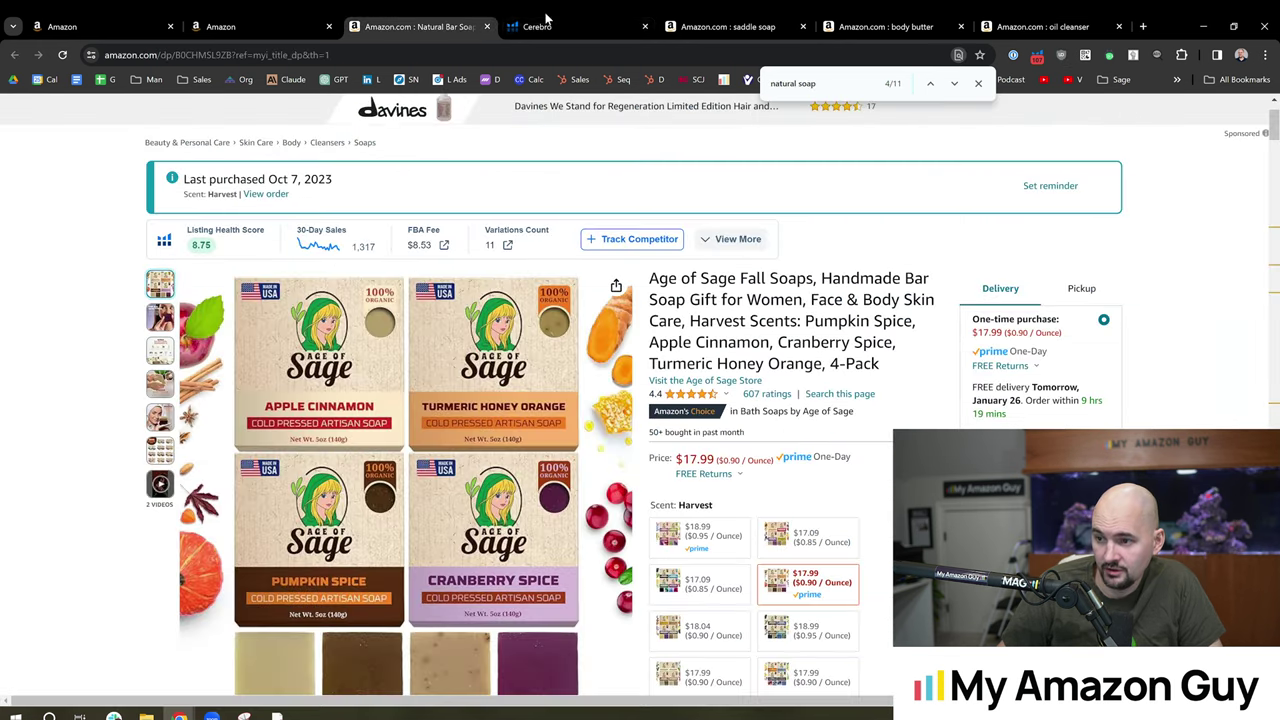
{"action": "left_click", "coordinate": [540, 26]}
{"action": "left_click", "coordinate": [700, 26]}
Step: Delete "Scents" after "Harvest" in the listing's item name in Seller Central
{"action": "left_click", "coordinate": [200, 18]}
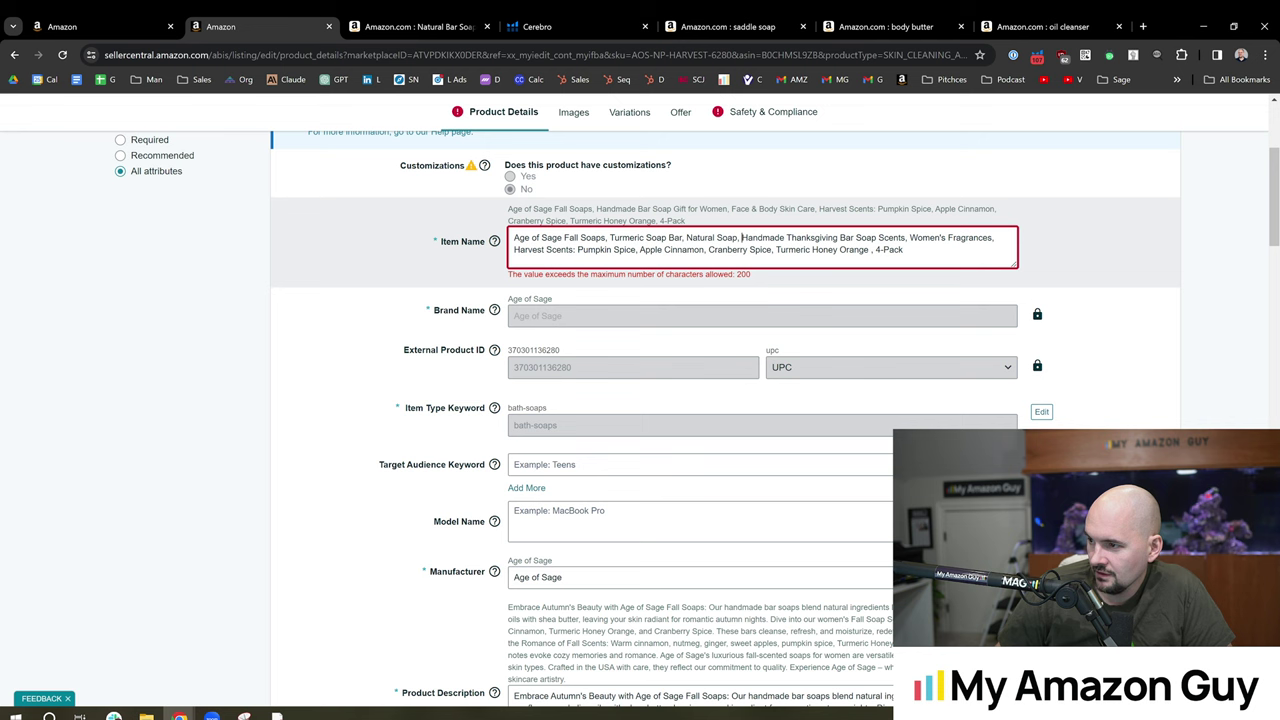
{"action": "double_click", "coordinate": [558, 249]}
{"action": "key", "text": "BackSpace"}
{"action": "key", "text": "BackSpace"}
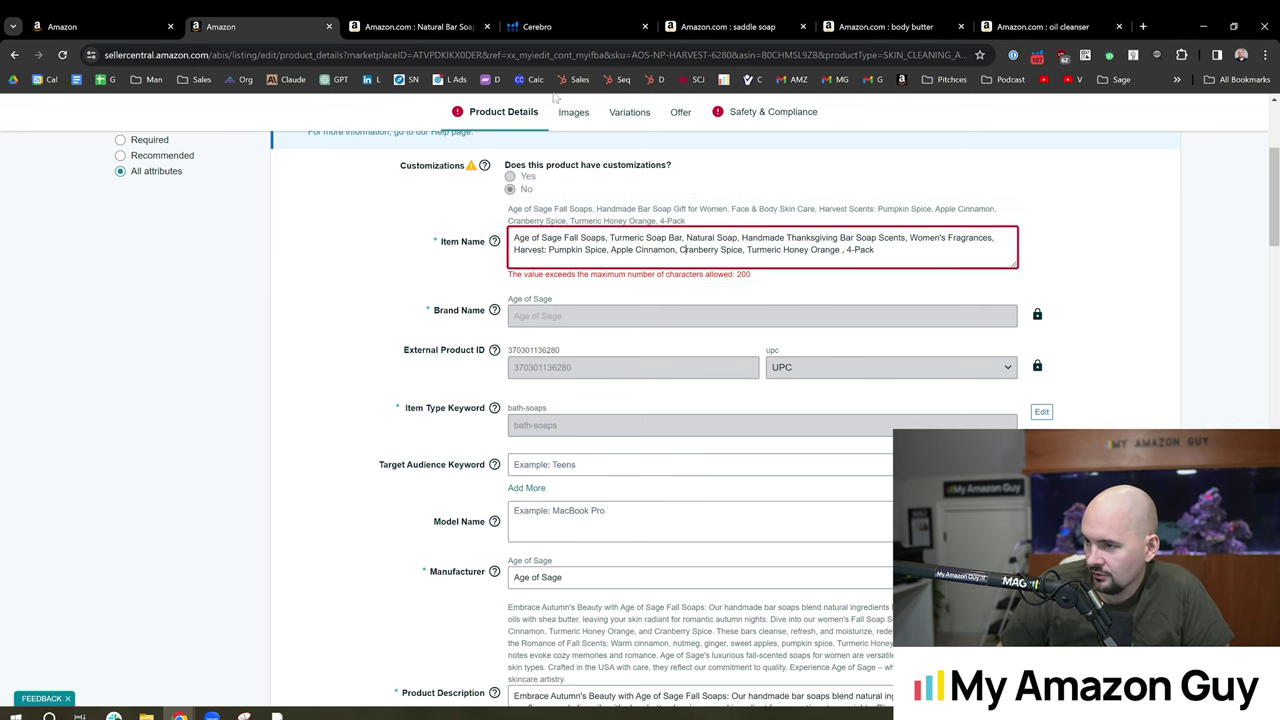
{"action": "left_click", "coordinate": [527, 64]}
{"action": "type", "text": "natural soap"}
{"action": "left_click", "coordinate": [361, 307]}
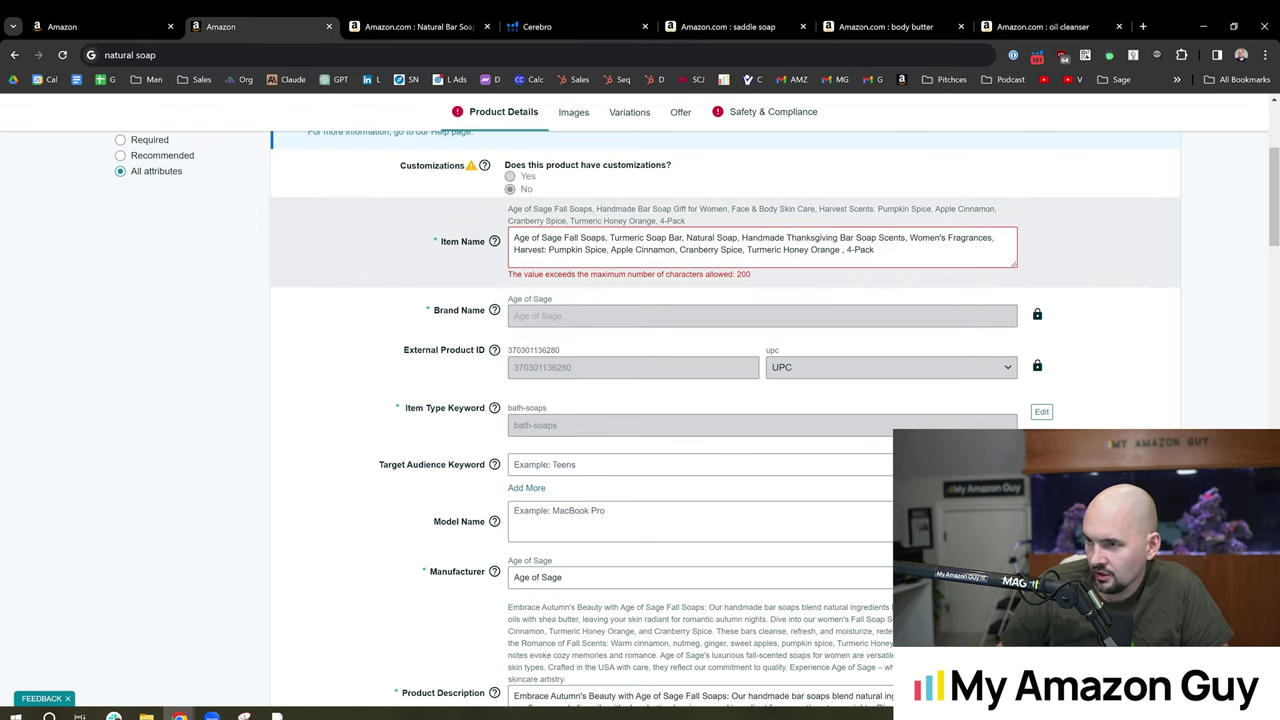
Step: Review the rest of Cerebro's third results page, down to "natural bar soap", by title density and search volume
{"action": "left_click", "coordinate": [537, 26]}
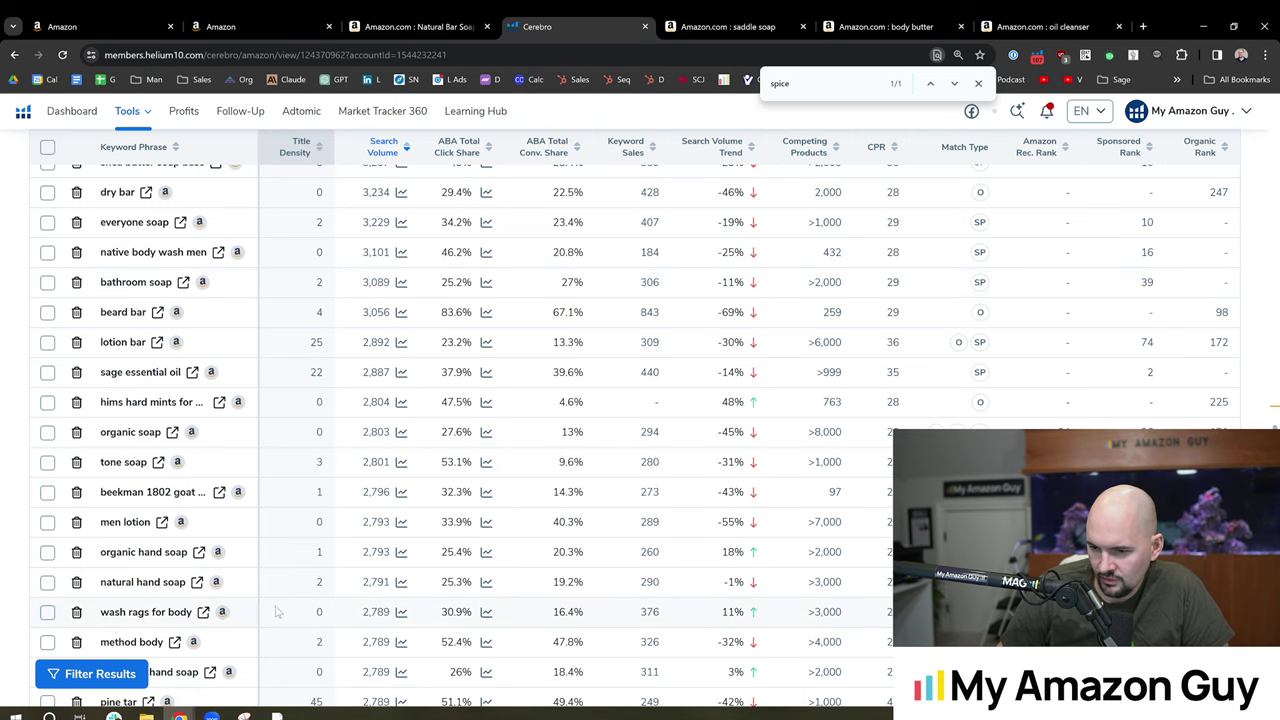
{"action": "scroll", "coordinate": [272, 580], "scroll_direction": "down", "scroll_amount": 1}
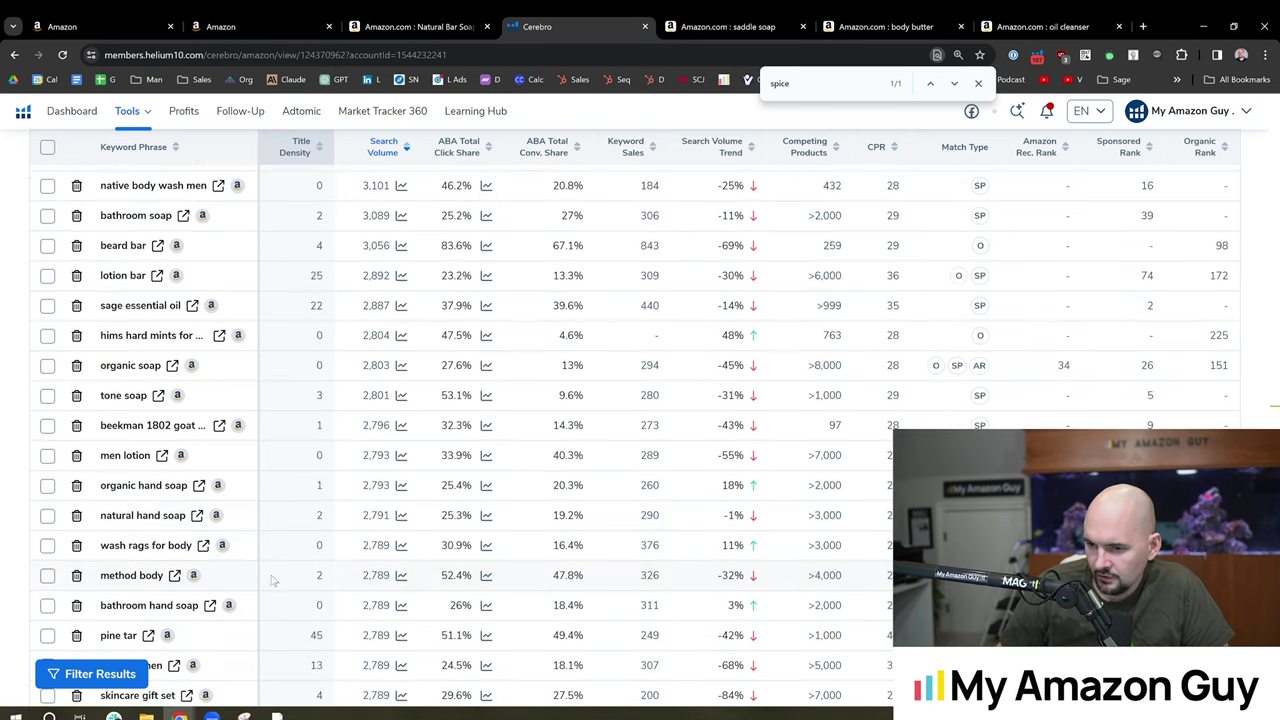
{"action": "scroll", "coordinate": [272, 580], "scroll_direction": "down", "scroll_amount": 3}
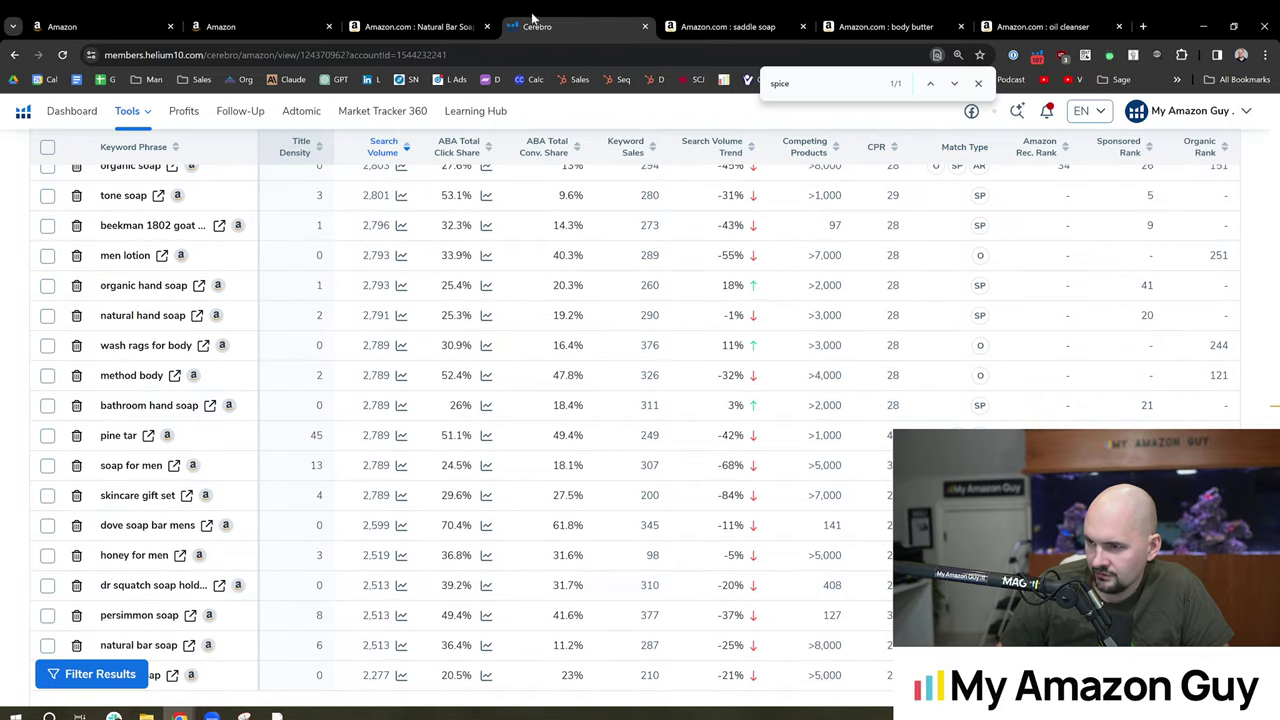
{"action": "left_click", "coordinate": [435, 26]}
Step: Remove "Women's Fragrances," from the item name, keeping "Harvest: Pumpkin Spice" directly after "Handmade Thanksgiving Bar Soap Scents"
{"action": "left_click", "coordinate": [305, 26]}
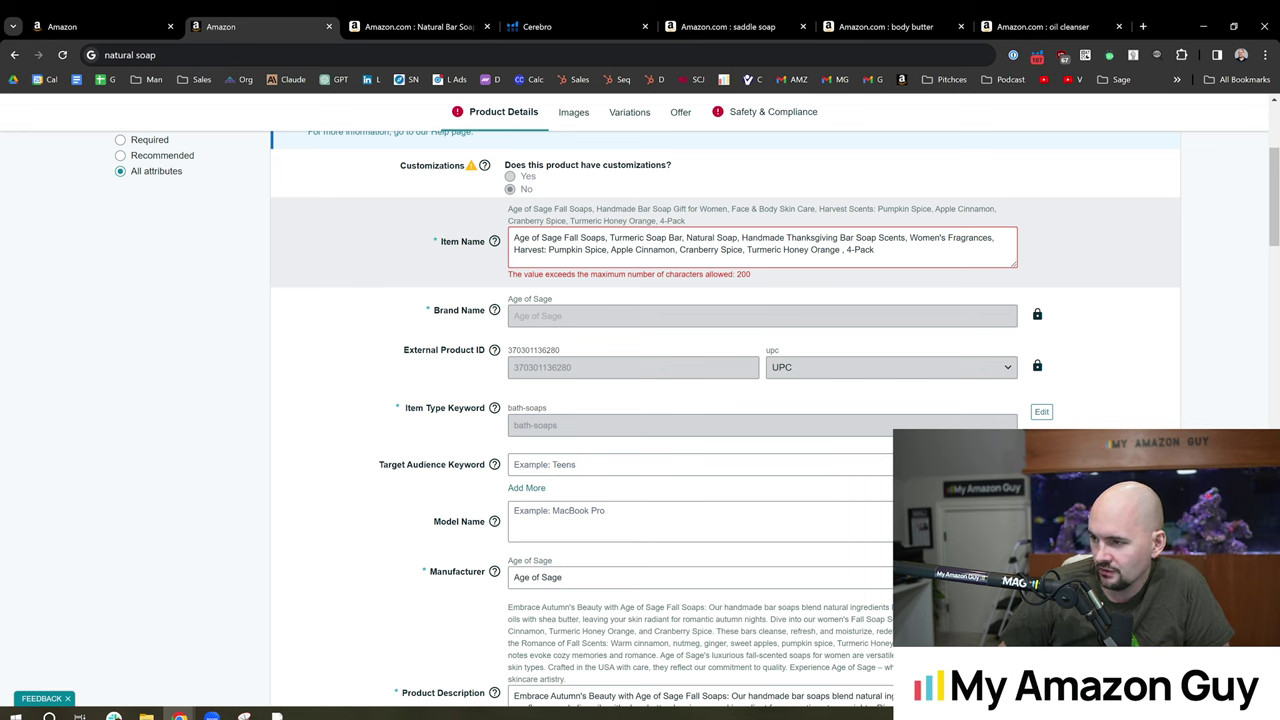
{"action": "left_click", "coordinate": [746, 238]}
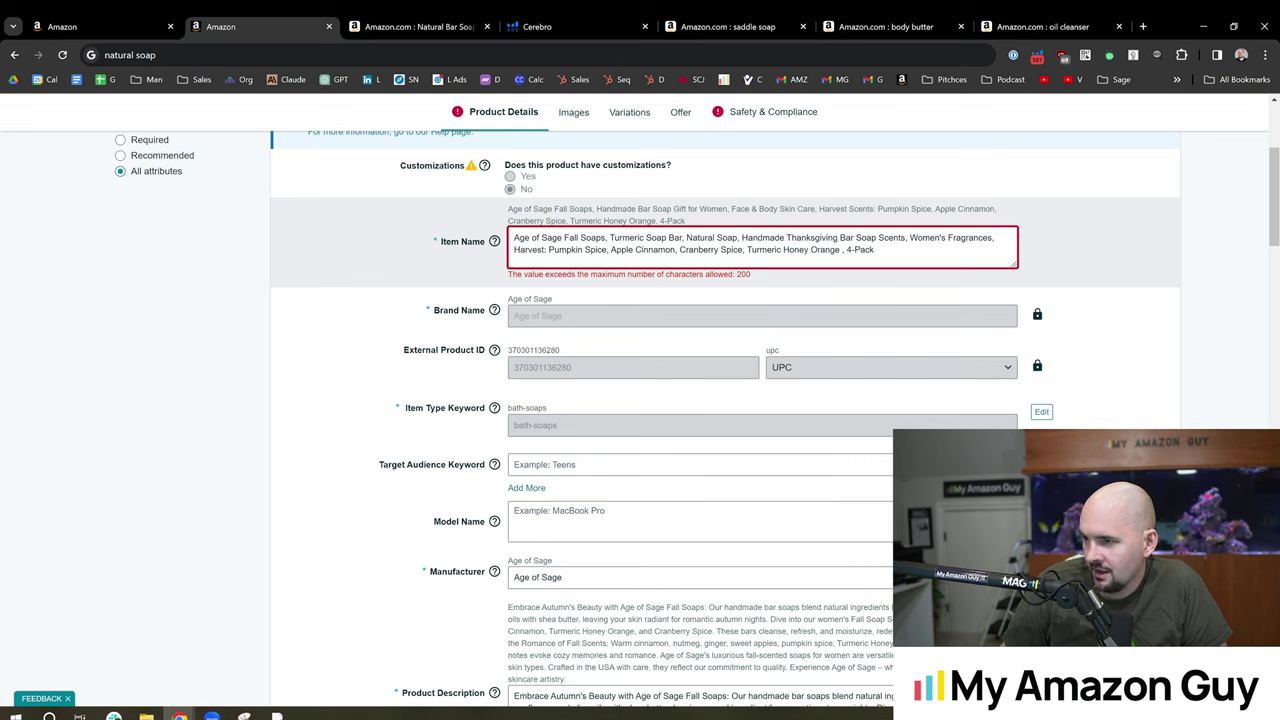
{"action": "key", "text": "shift+End"}
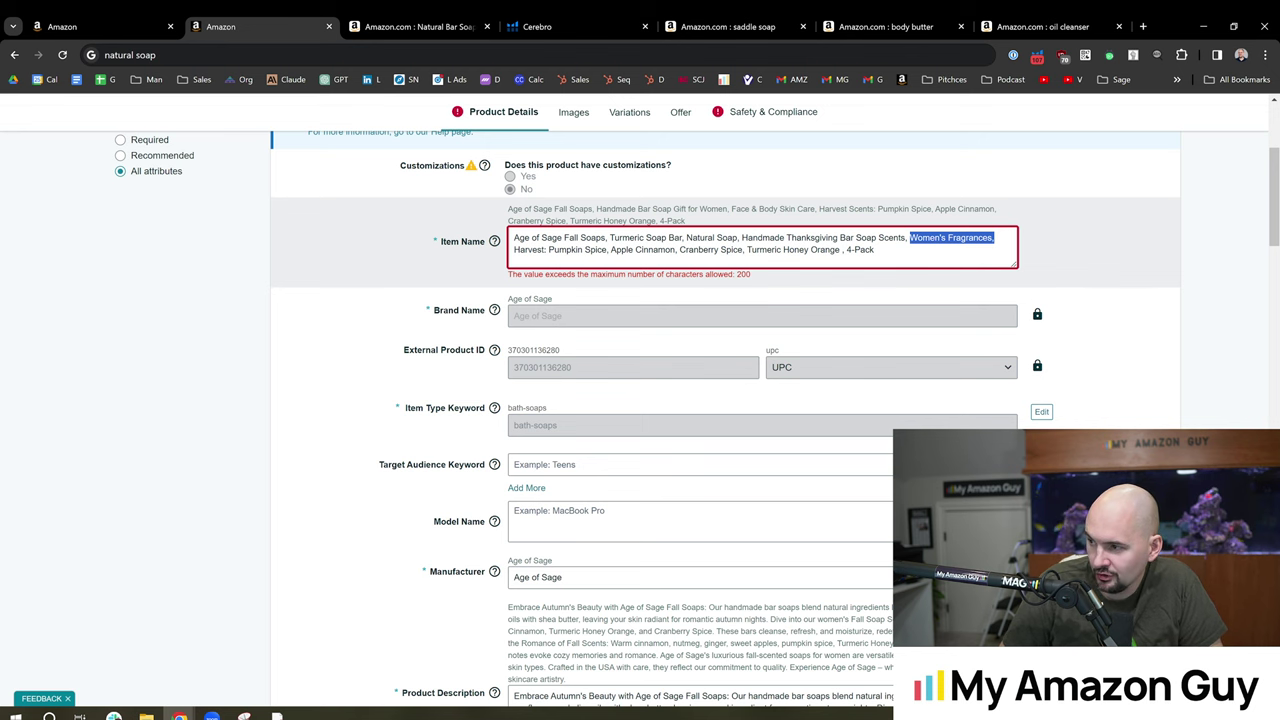
{"action": "key", "text": "BackSpace"}
{"action": "key", "text": "ctrl+End"}
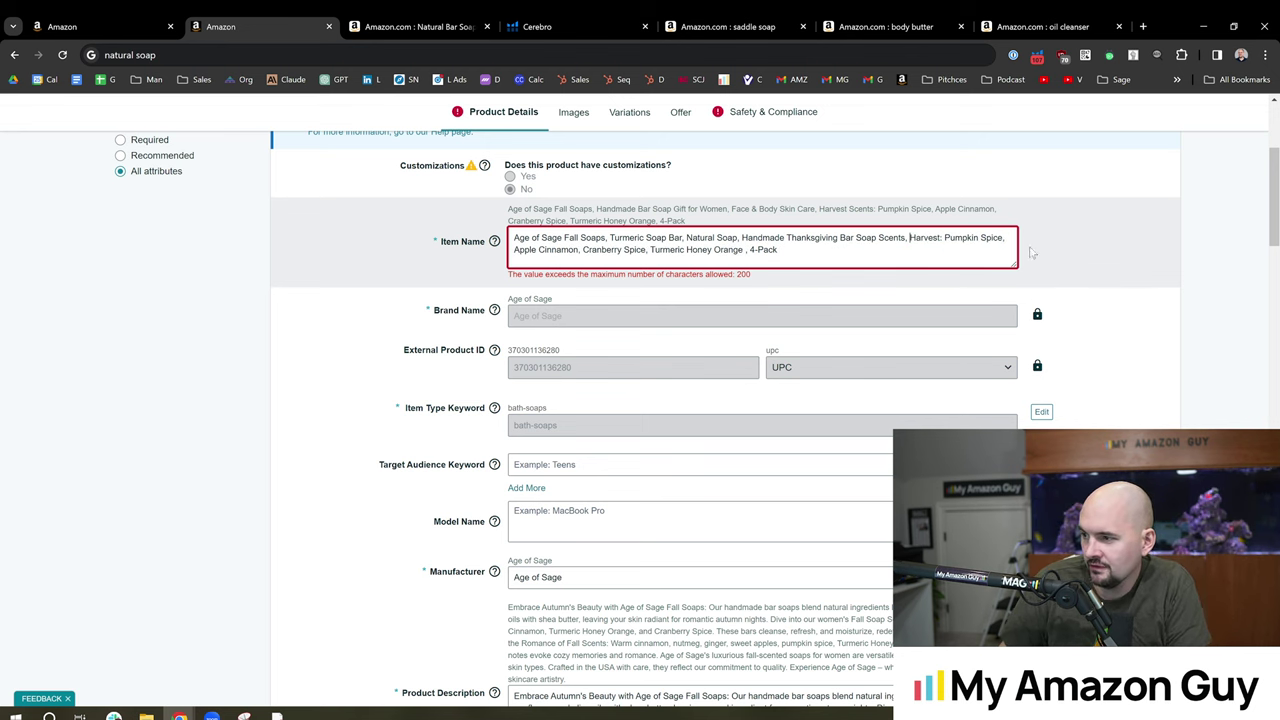
Step: Set Contains Liquid Contents to No in the Safety & Compliance attributes and submit the listing changes
{"action": "left_click_drag", "start_coordinate": [786, 112], "coordinate": [702, 112]}
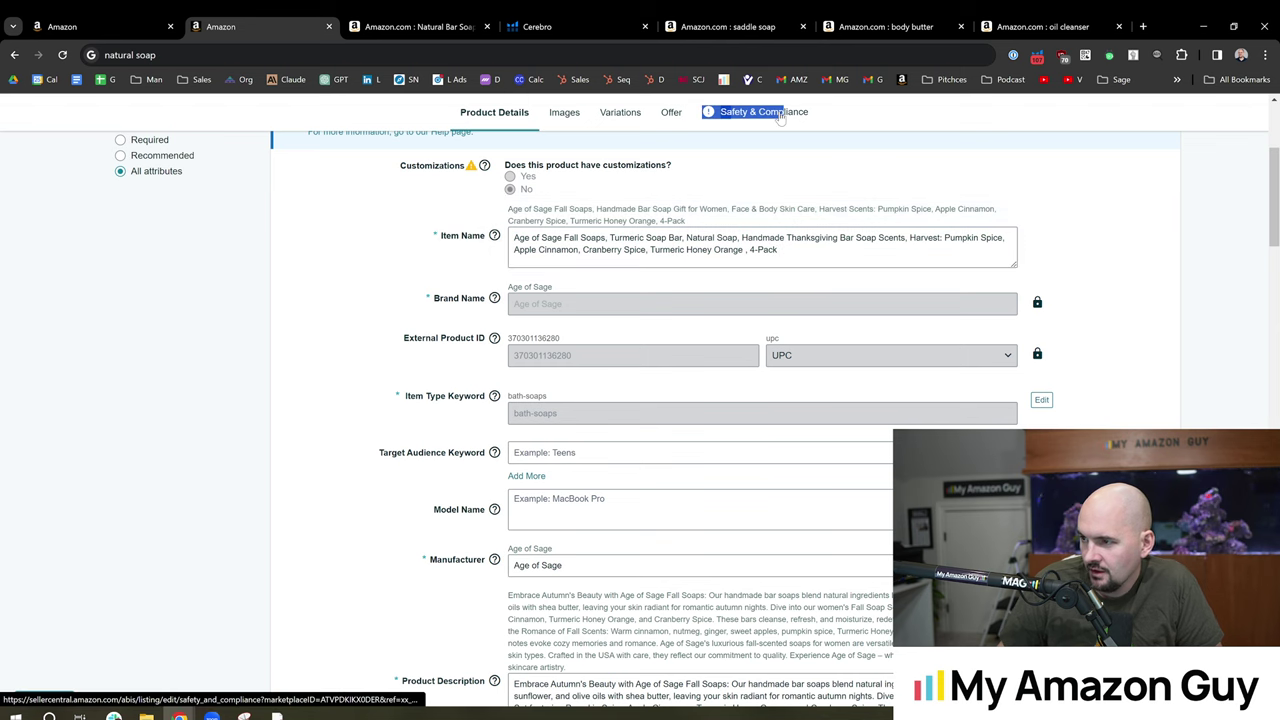
{"action": "scroll", "coordinate": [717, 477], "scroll_direction": "down", "scroll_amount": 5}
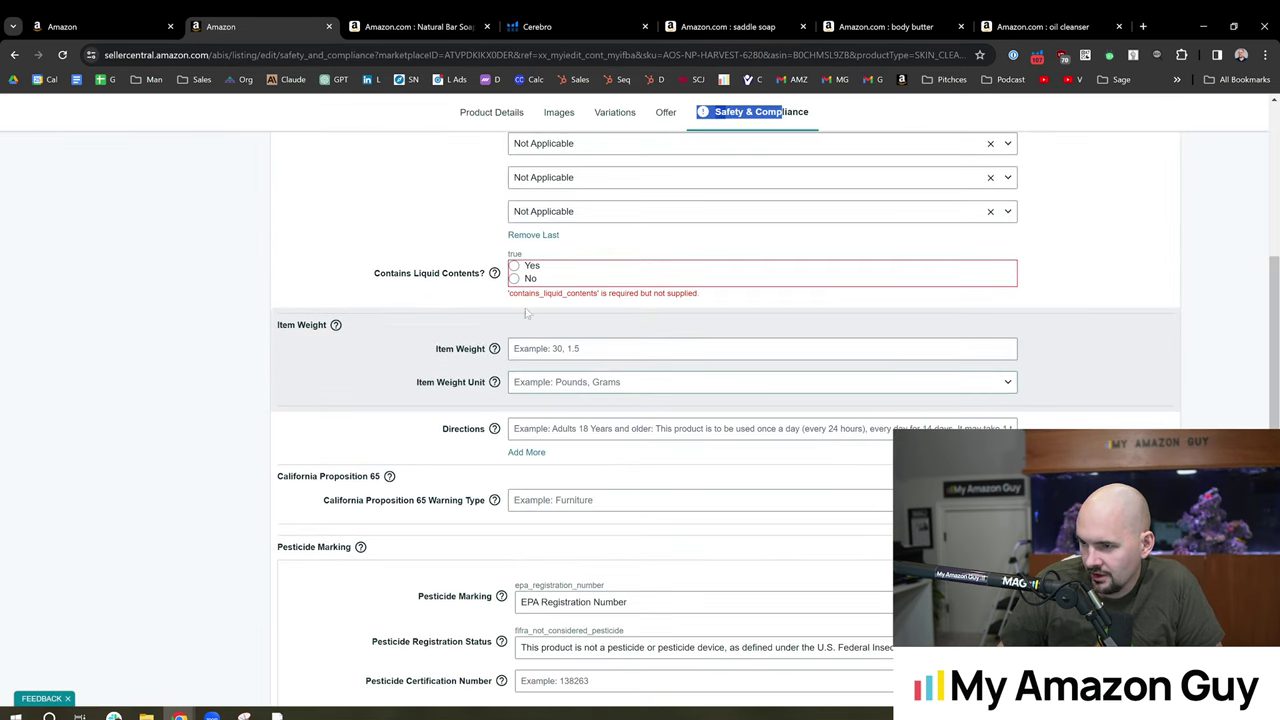
{"action": "left_click", "coordinate": [514, 278]}
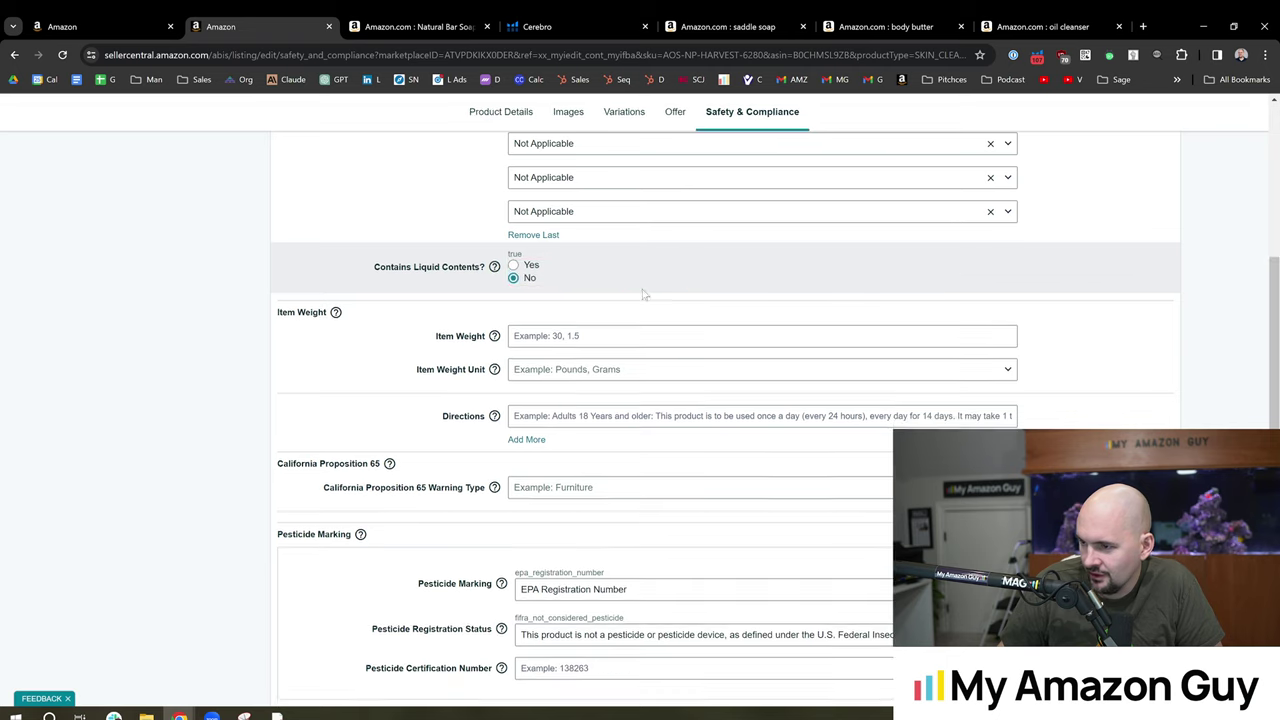
{"action": "scroll", "coordinate": [1245, 322], "scroll_direction": "down", "scroll_amount": 6}
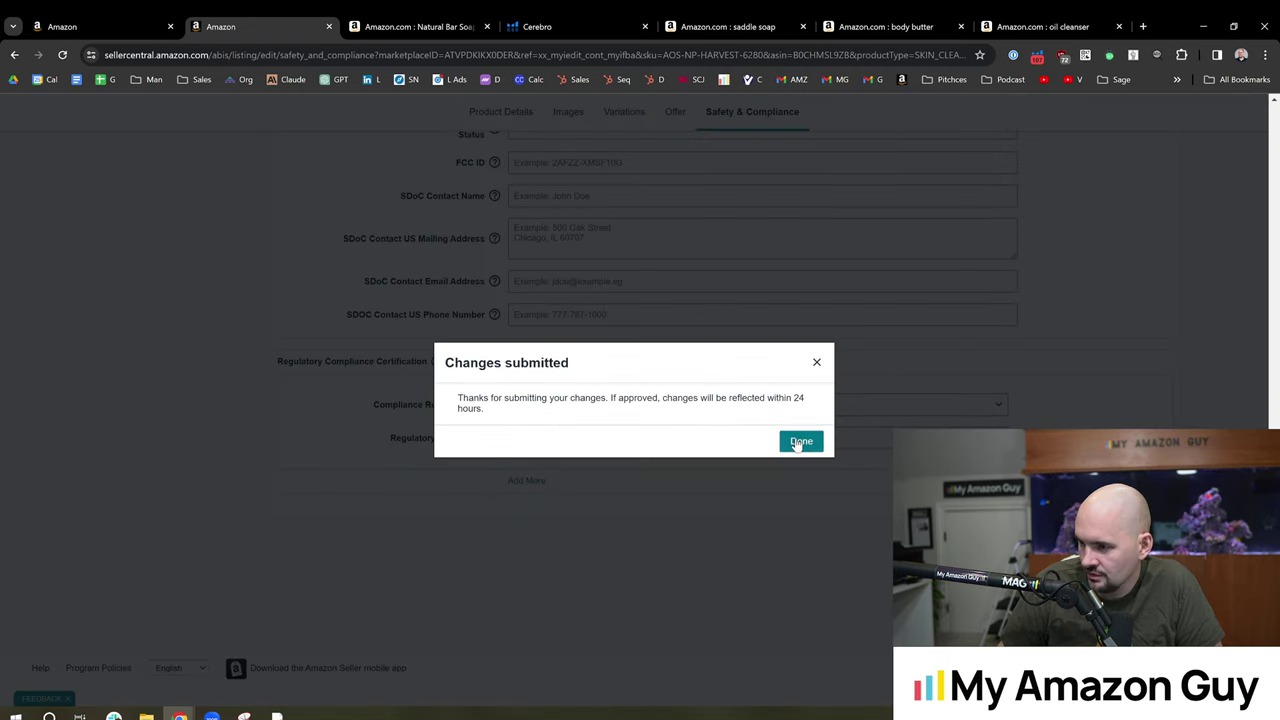
{"action": "left_click", "coordinate": [793, 440]}
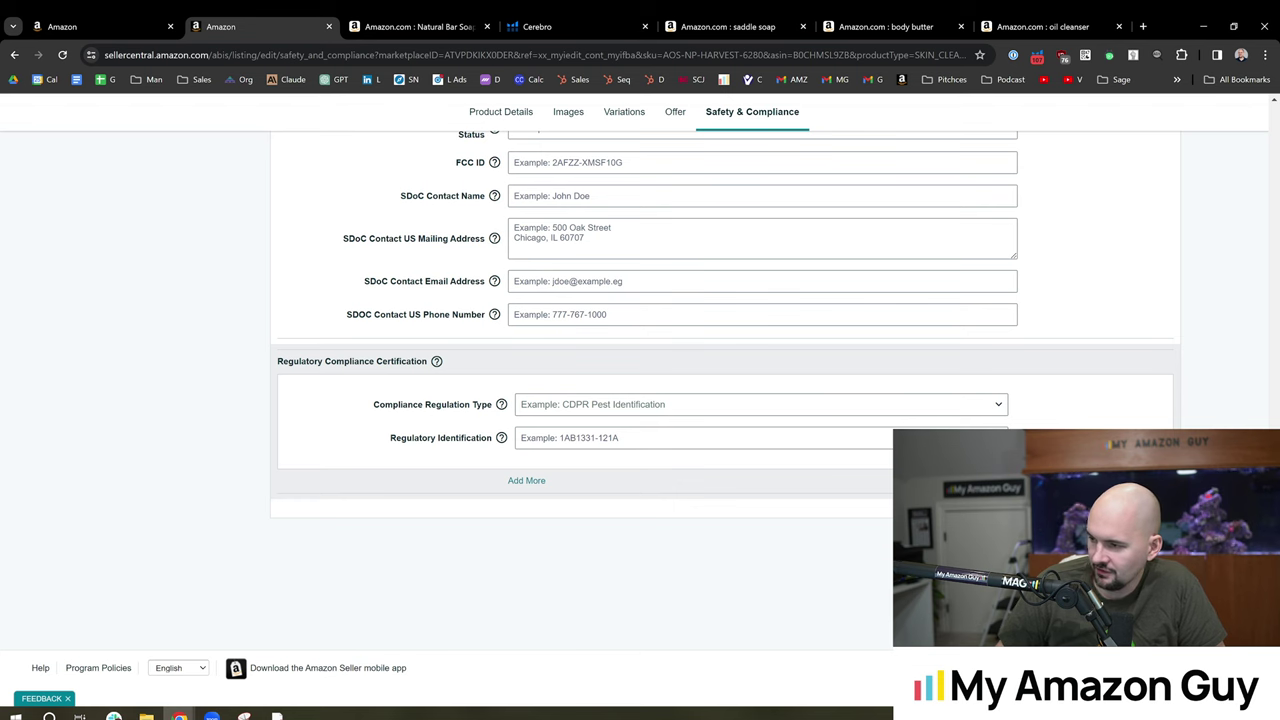
Step: Select the Harvest soap's ASIN in the submitted-updates notice on the Manage Inventory page
{"action": "left_click", "coordinate": [725, 26]}
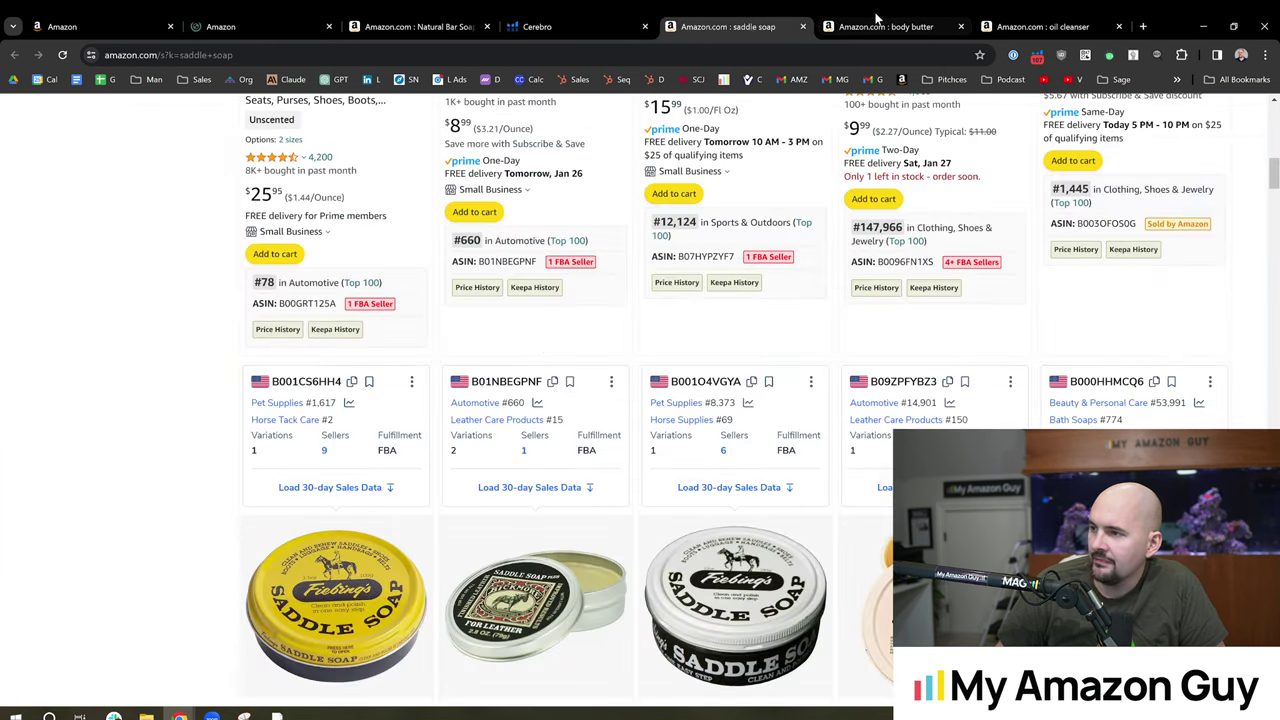
{"action": "left_click", "coordinate": [885, 26]}
{"action": "left_click", "coordinate": [392, 26]}
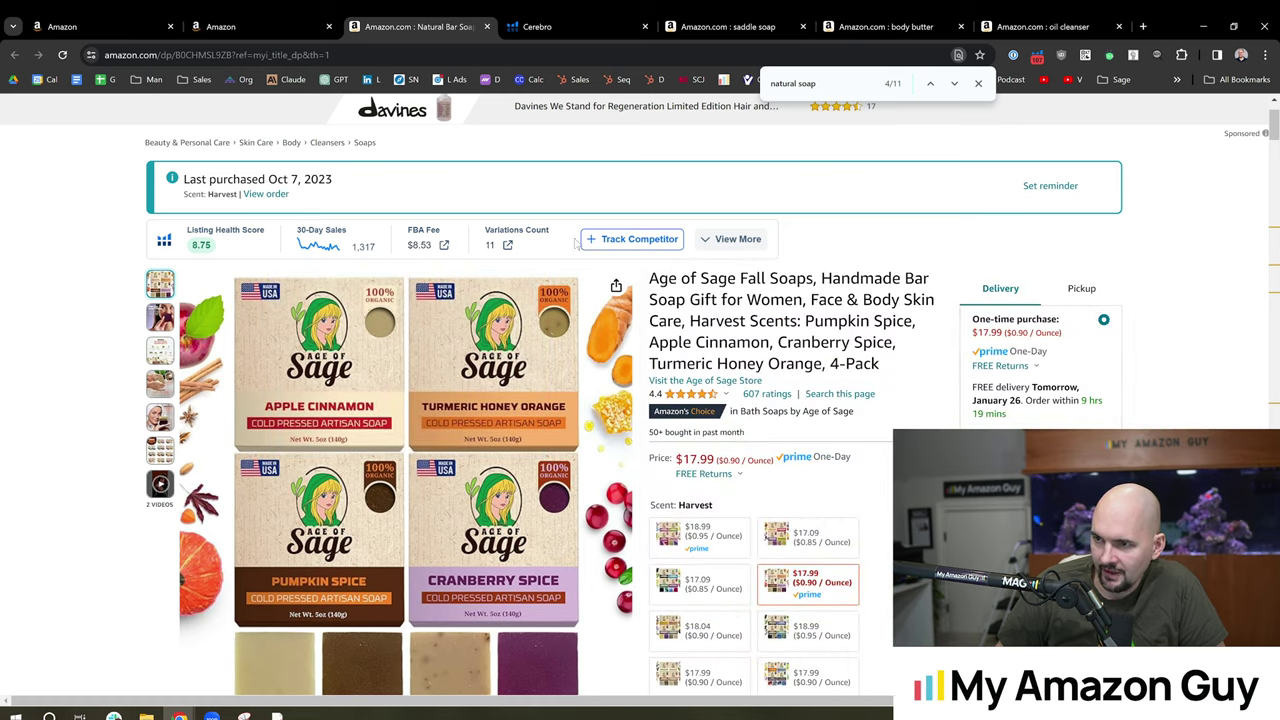
{"action": "left_click", "coordinate": [268, 20]}
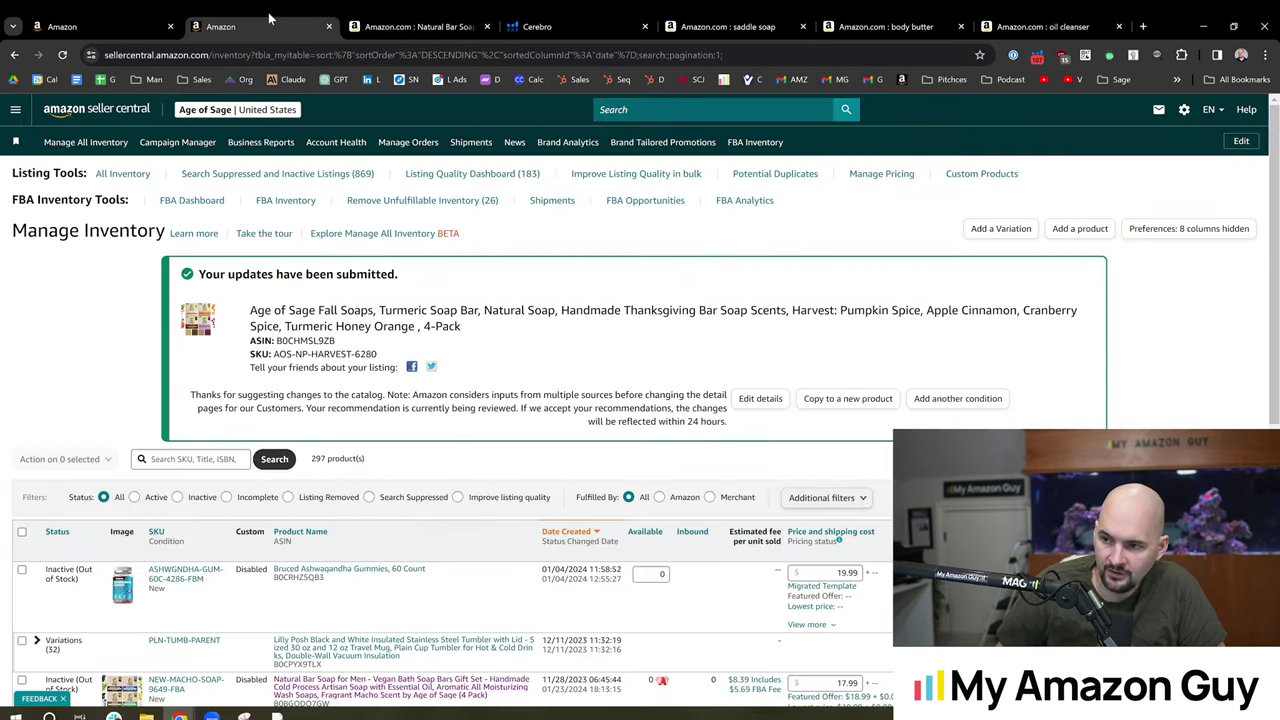
{"action": "double_click", "coordinate": [305, 341]}
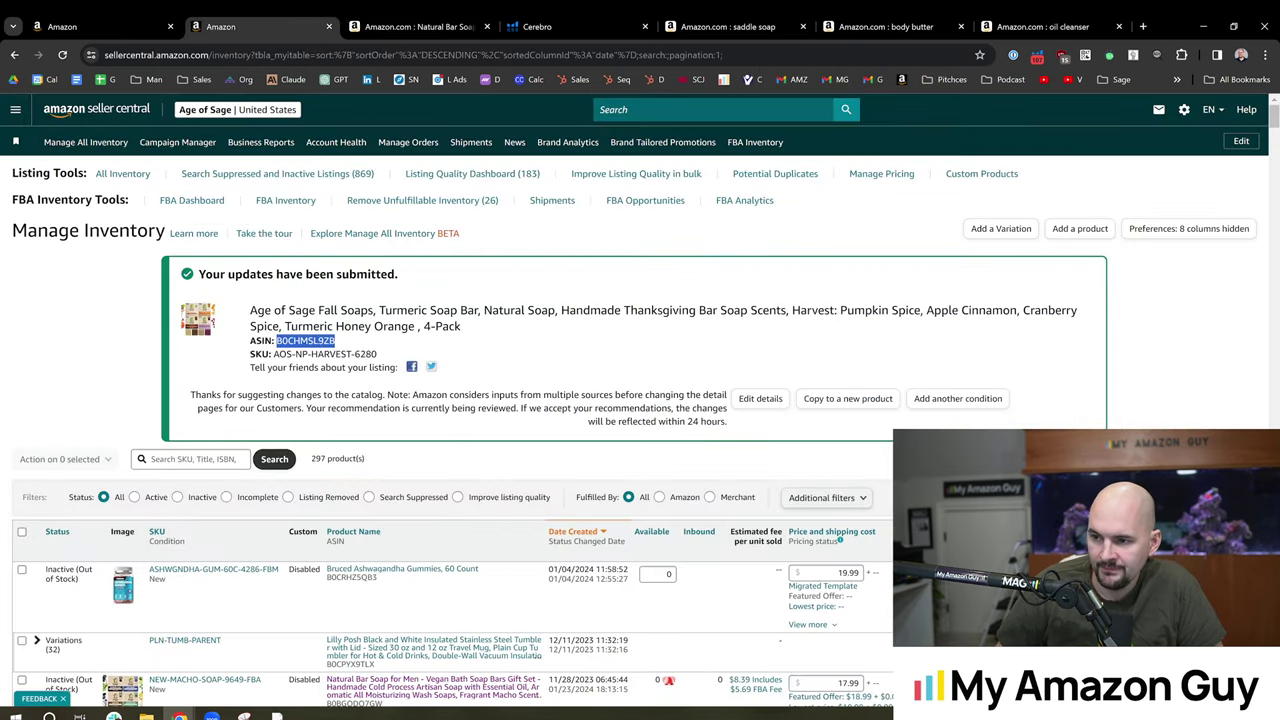
{"action": "key", "text": "alt+Tab"}
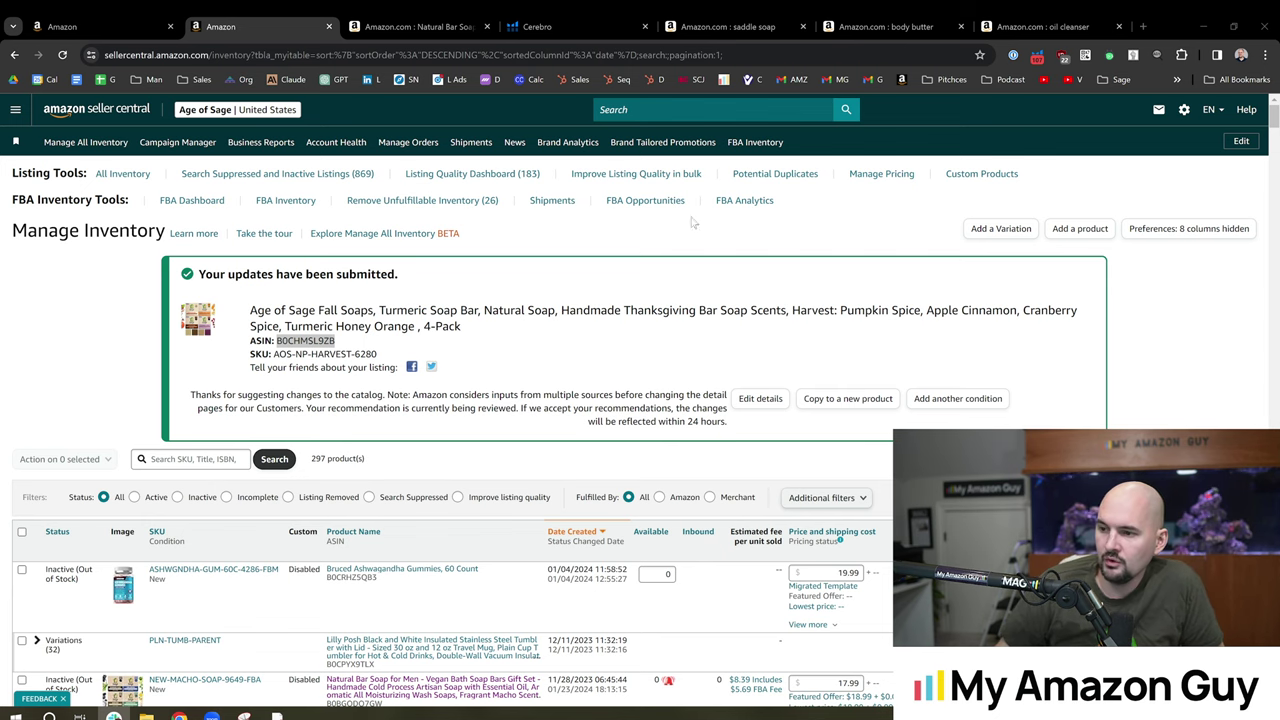
Step: Compare the live product page's title with the newly submitted title on the Manage Inventory page
{"action": "left_click", "coordinate": [665, 237]}
{"action": "key", "text": "ctrl+Tab"}
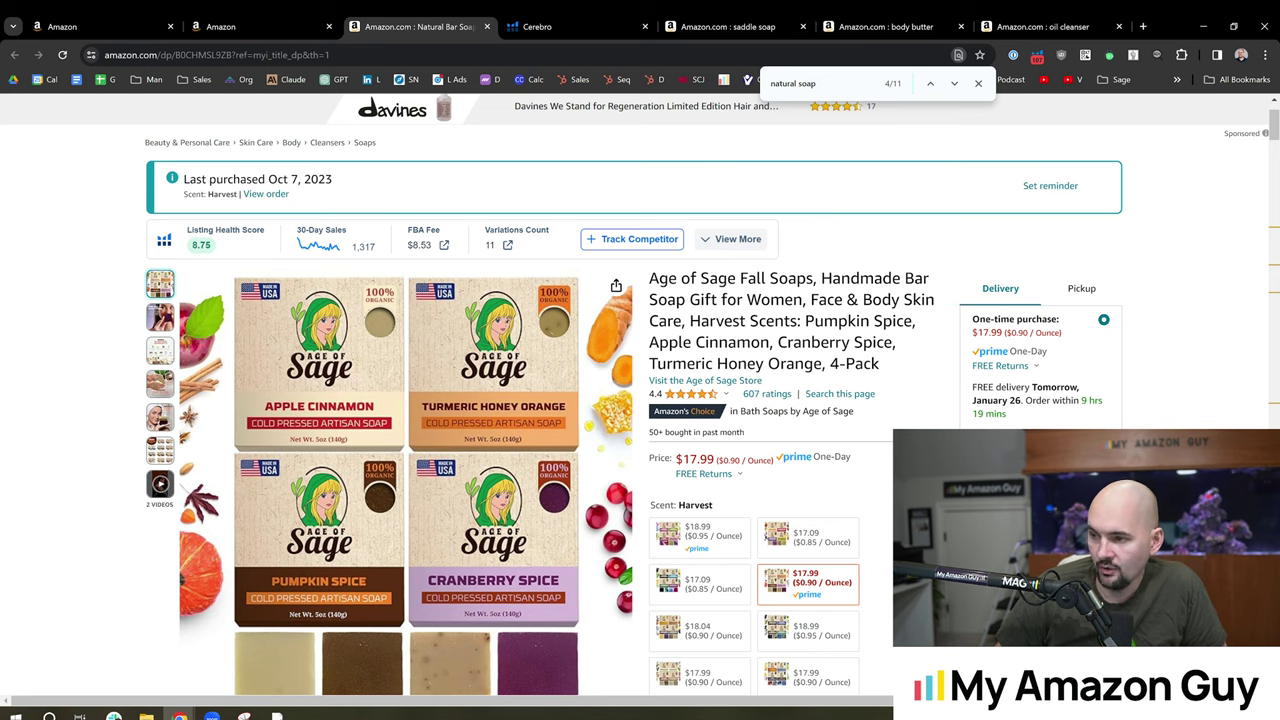
{"action": "left_click", "coordinate": [250, 22]}
{"action": "left_click", "coordinate": [405, 22]}
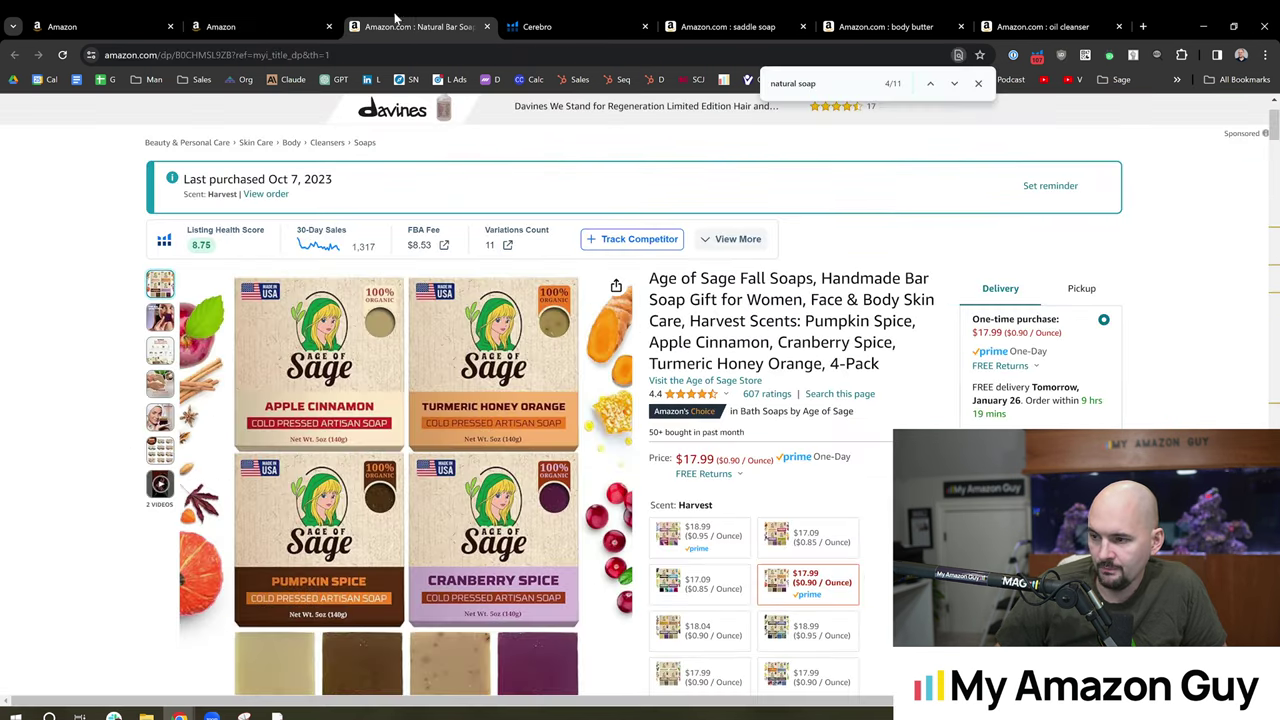
{"action": "left_click", "coordinate": [244, 14]}
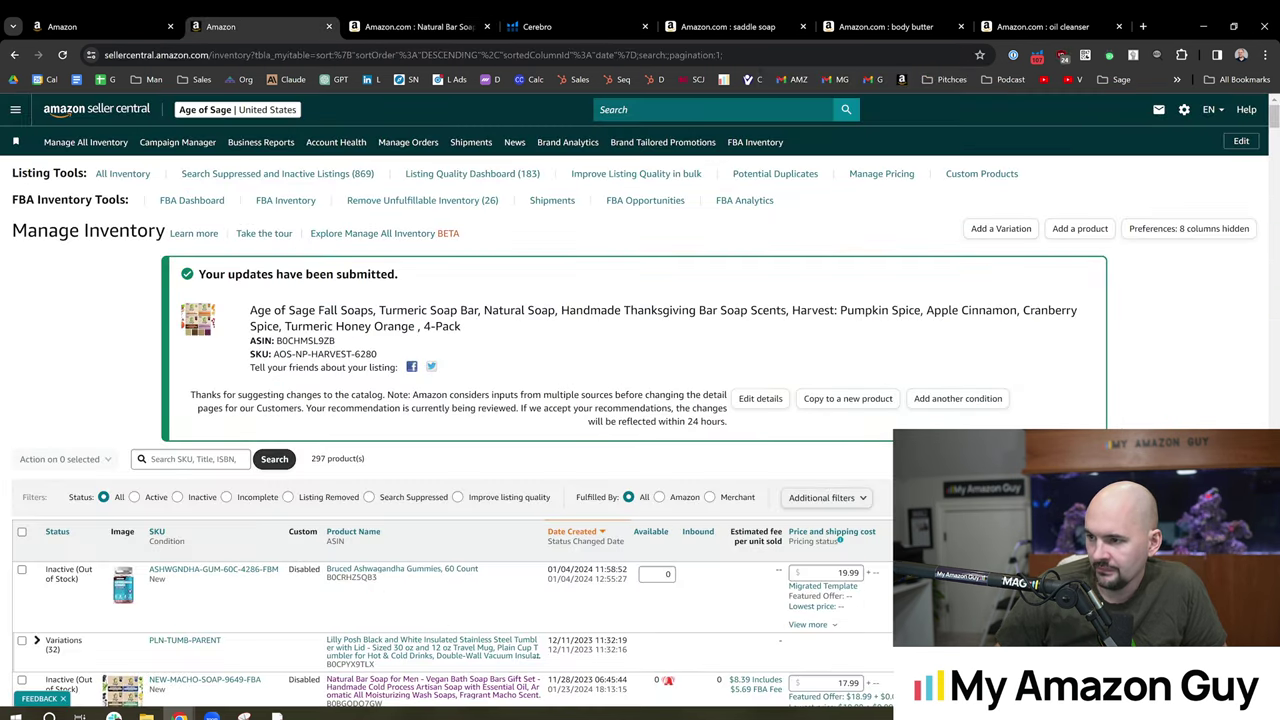
{"action": "left_click", "coordinate": [426, 14]}
Step: Filter the Cerebro keywords to phrases containing "thanksgiving" and check the matches' title density and search volume
{"action": "left_click", "coordinate": [525, 20]}
{"action": "scroll", "coordinate": [500, 370], "scroll_direction": "up", "scroll_amount": 15}
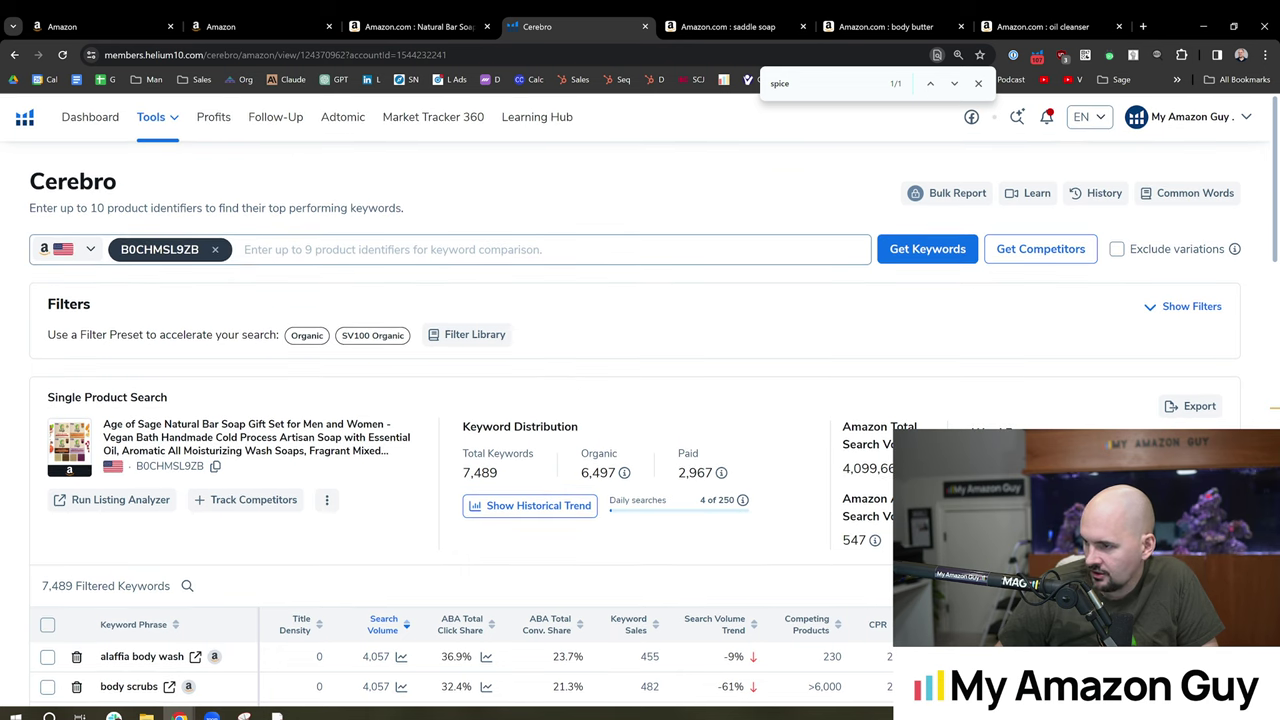
{"action": "left_click", "coordinate": [1183, 307]}
{"action": "scroll", "coordinate": [983, 371], "scroll_direction": "down", "scroll_amount": 2}
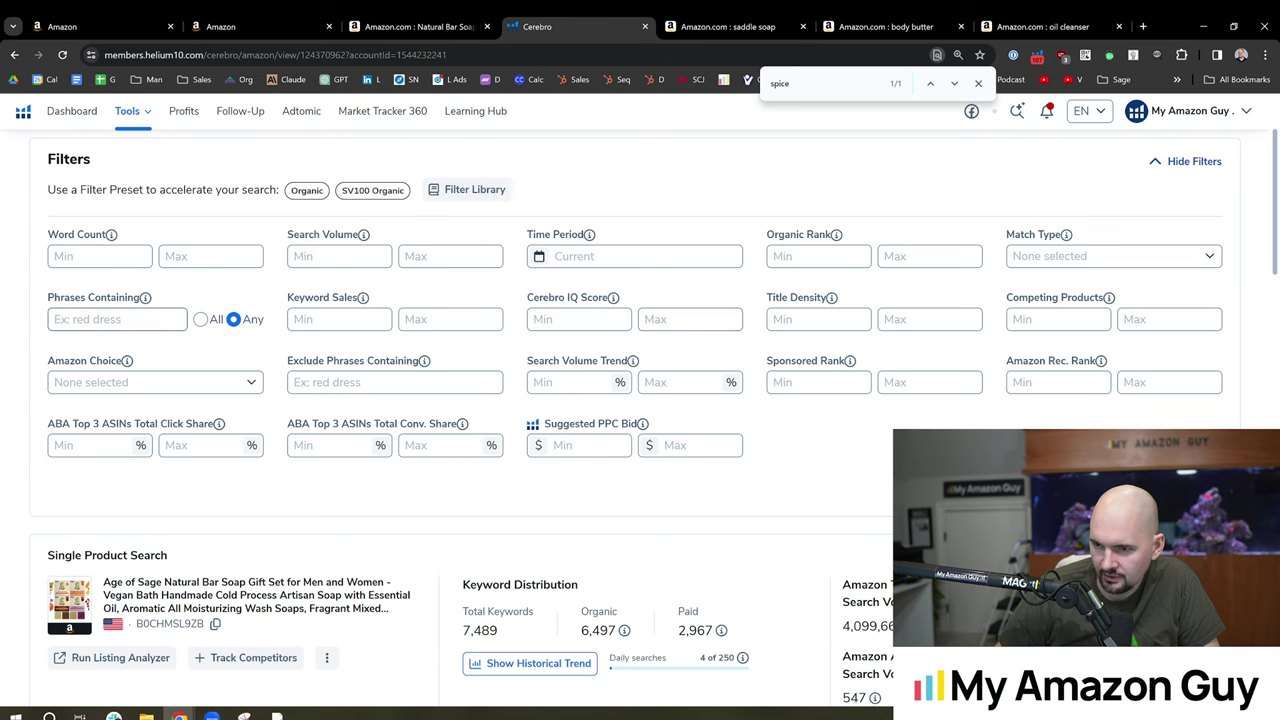
{"action": "left_click", "coordinate": [117, 319]}
{"action": "type", "text": "thanksgiving"}
{"action": "key", "text": "Return"}
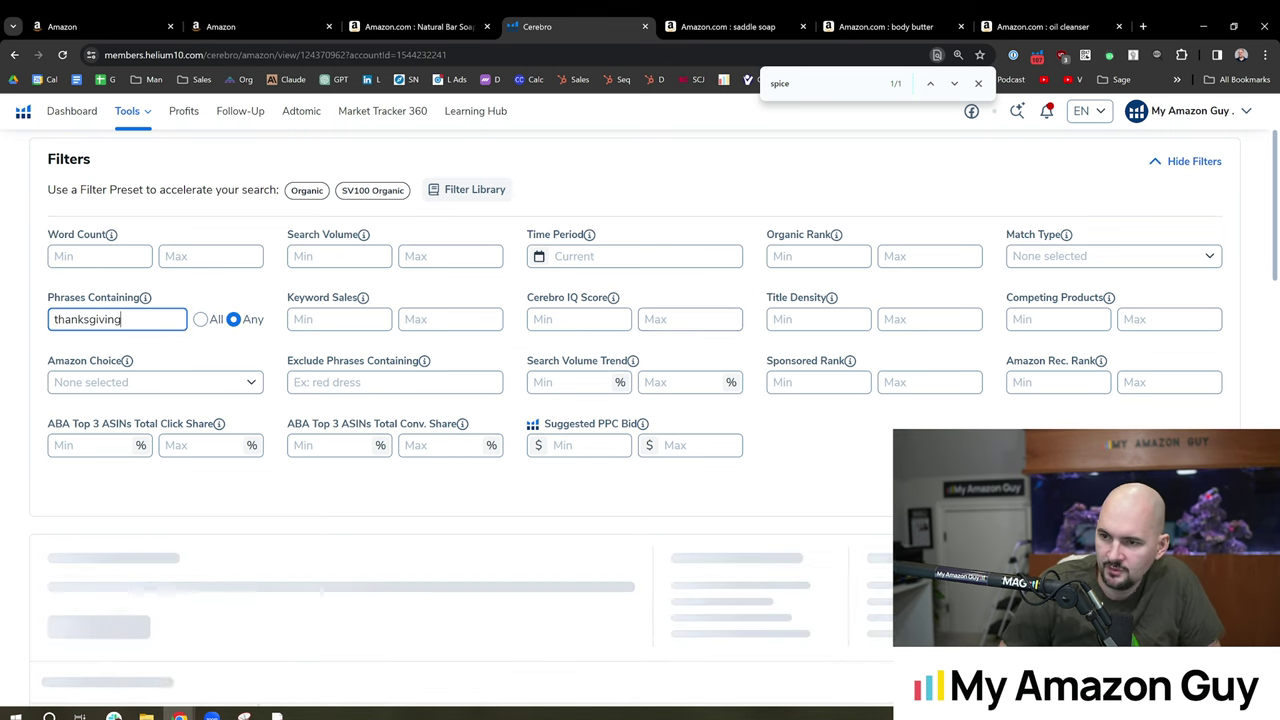
{"action": "scroll", "coordinate": [383, 405], "scroll_direction": "down", "scroll_amount": 3}
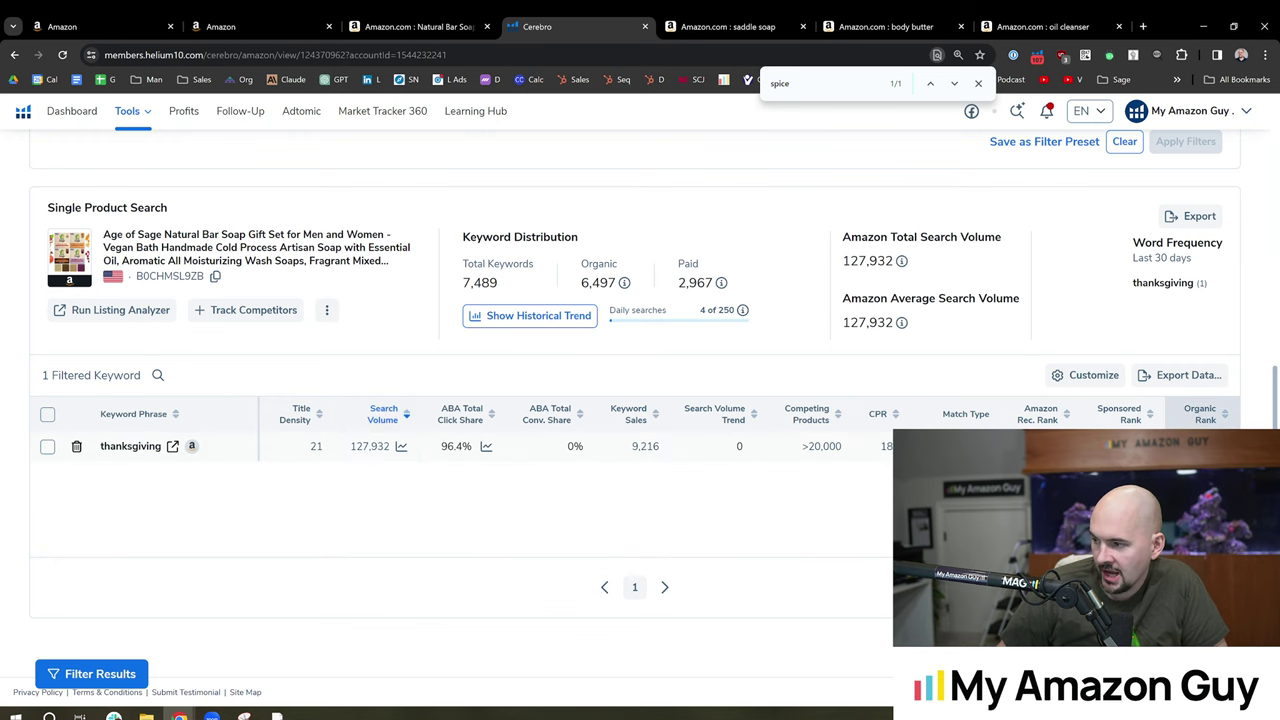
{"action": "scroll", "coordinate": [622, 457], "scroll_direction": "up", "scroll_amount": 5}
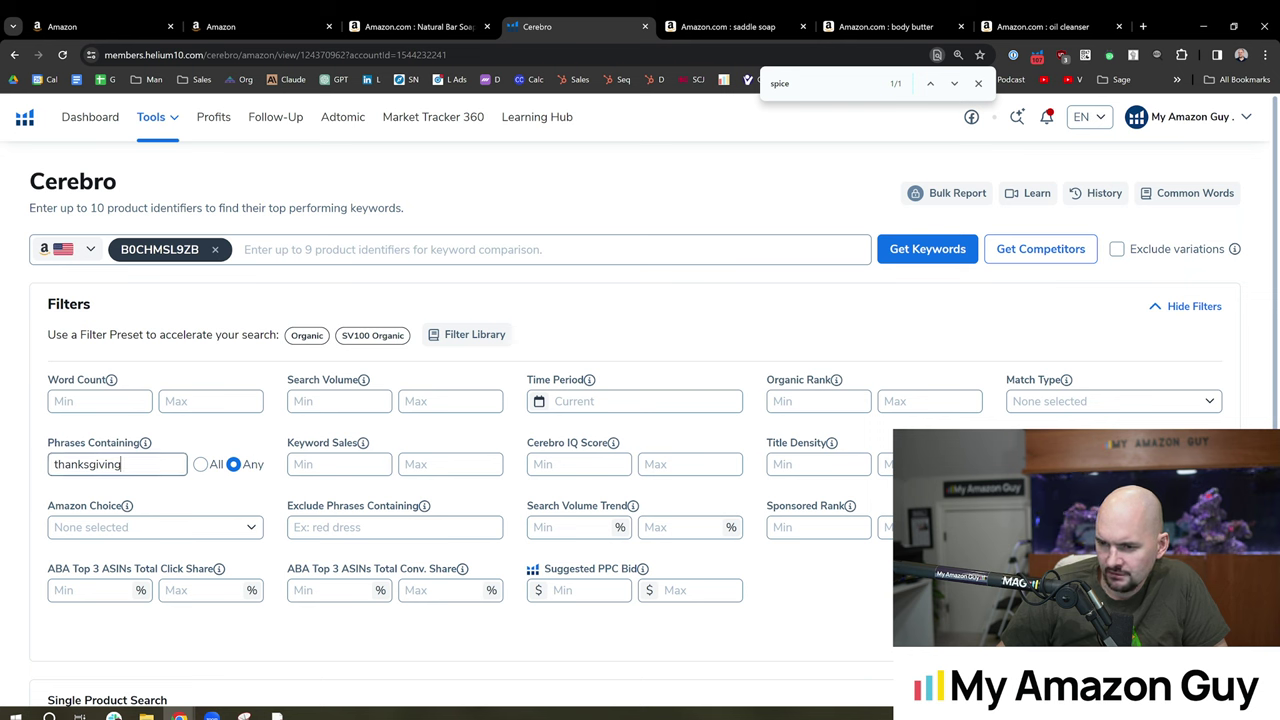
Step: Clear Cerebro's phrase filter, switch to the live Amazon product page and select the soap's Fruity scent variation
{"action": "double_click", "coordinate": [100, 464]}
{"action": "key", "text": "BackSpace"}
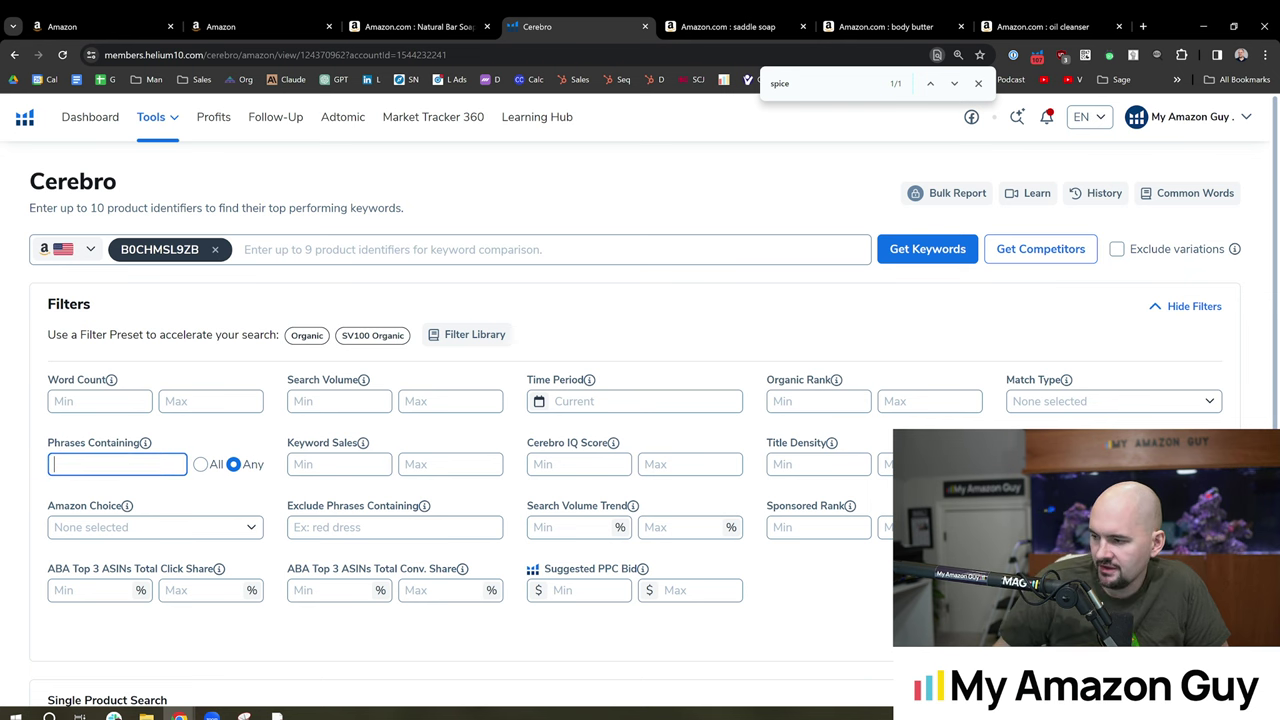
{"action": "left_click", "coordinate": [418, 26]}
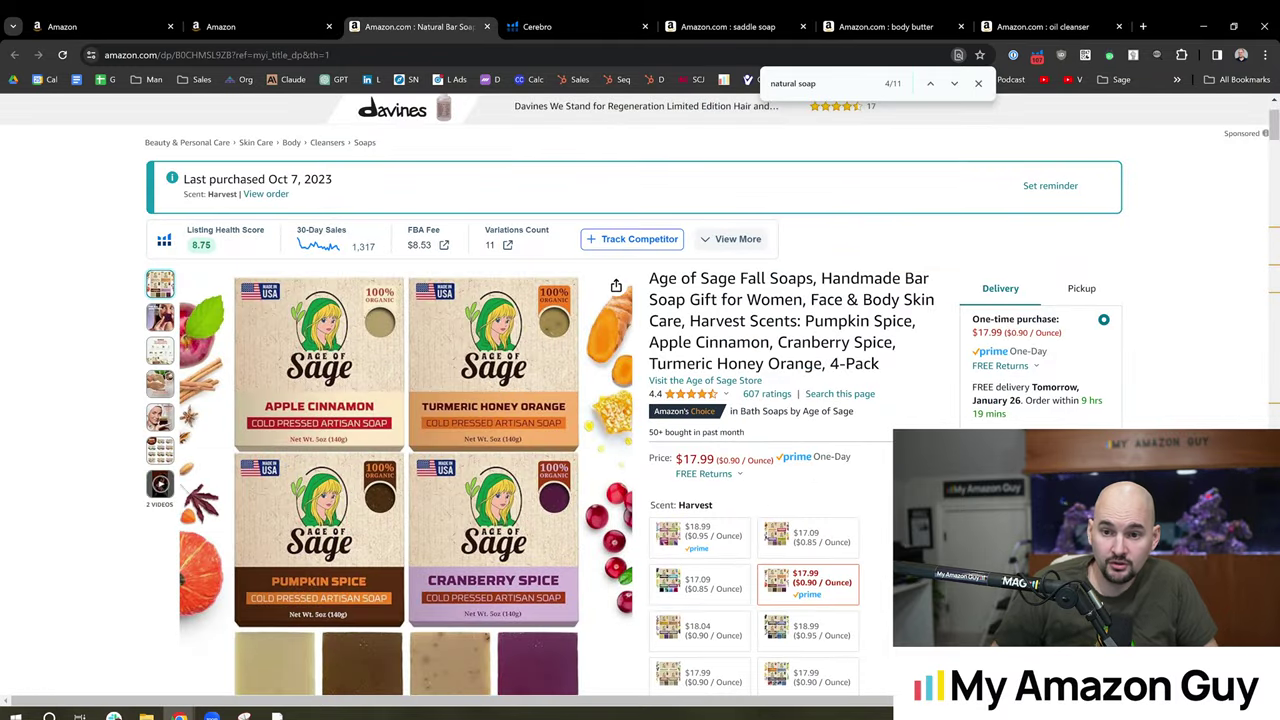
{"action": "scroll", "coordinate": [694, 370], "scroll_direction": "down", "scroll_amount": 2}
{"action": "scroll", "coordinate": [694, 370], "scroll_direction": "down", "scroll_amount": 2}
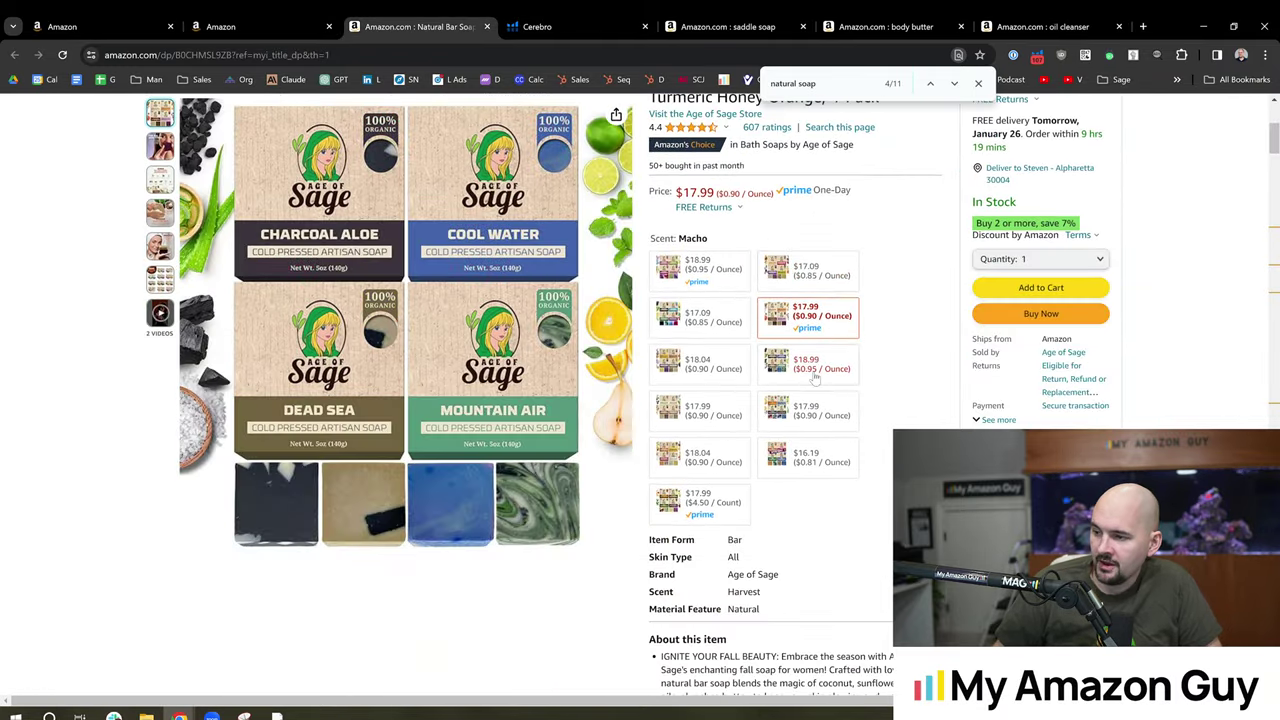
{"action": "left_click", "coordinate": [694, 370]}
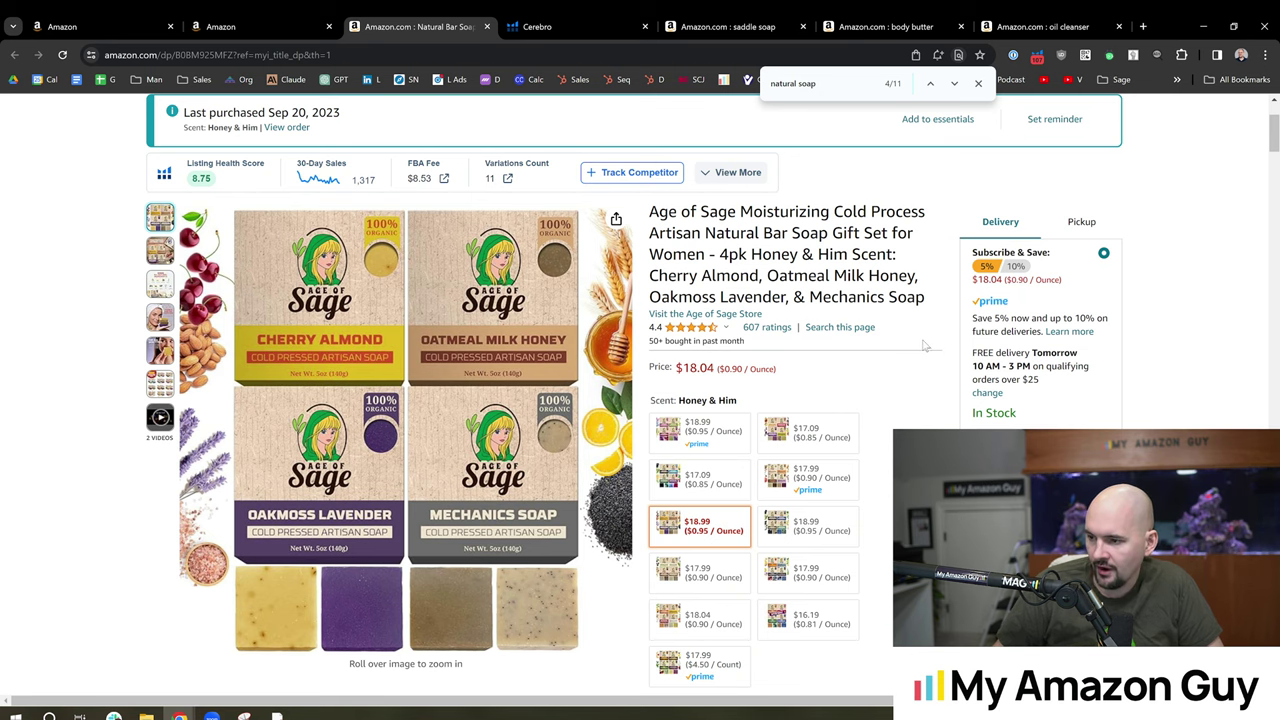
{"action": "scroll", "coordinate": [925, 345], "scroll_direction": "down", "scroll_amount": 2}
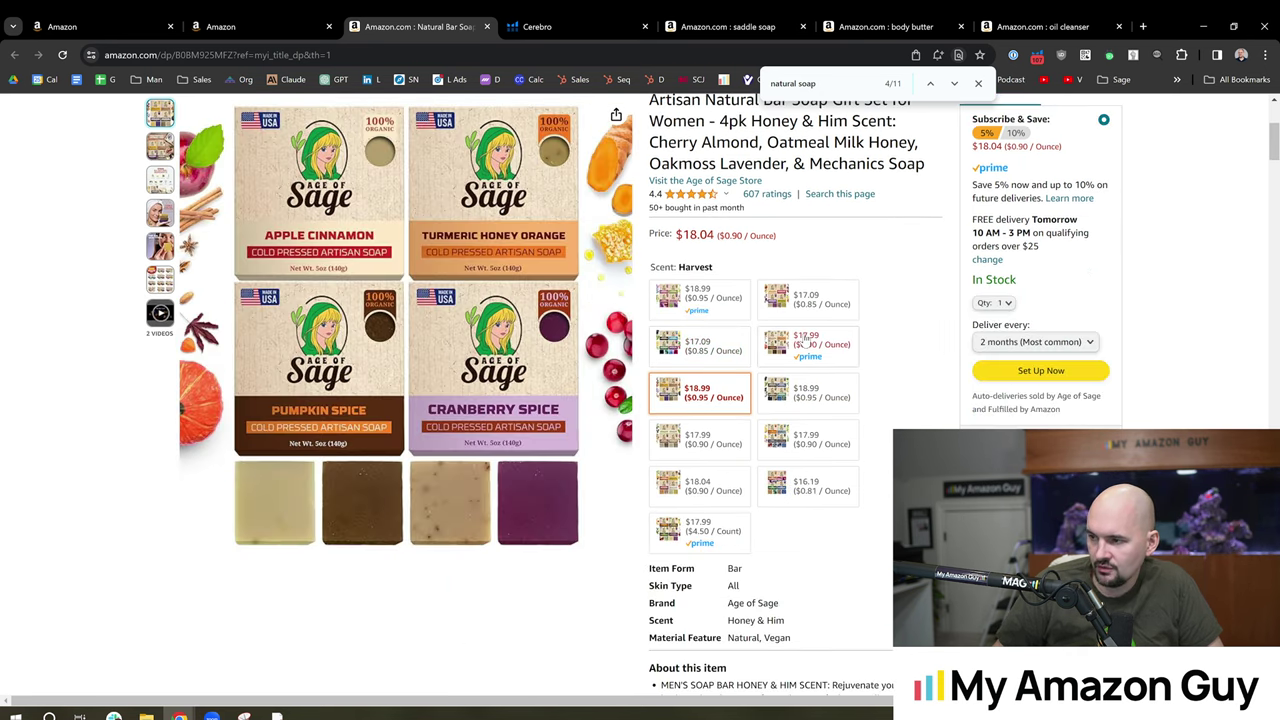
{"action": "left_click", "coordinate": [806, 294]}
{"action": "scroll", "coordinate": [906, 328], "scroll_direction": "up", "scroll_amount": 2}
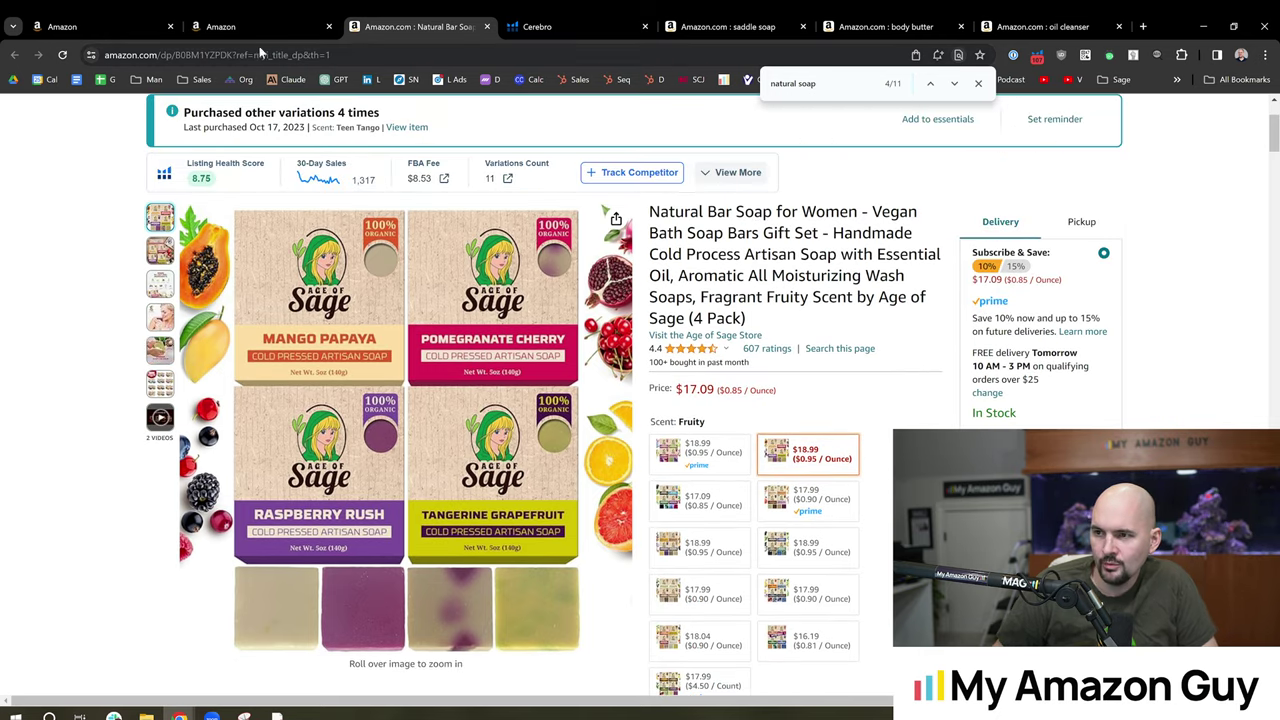
Step: Search Manage Inventory for ASIN B0BM1YZPDK and open the FBA listing's product details for editing
{"action": "left_click", "coordinate": [226, 22]}
{"action": "left_click", "coordinate": [195, 458]}
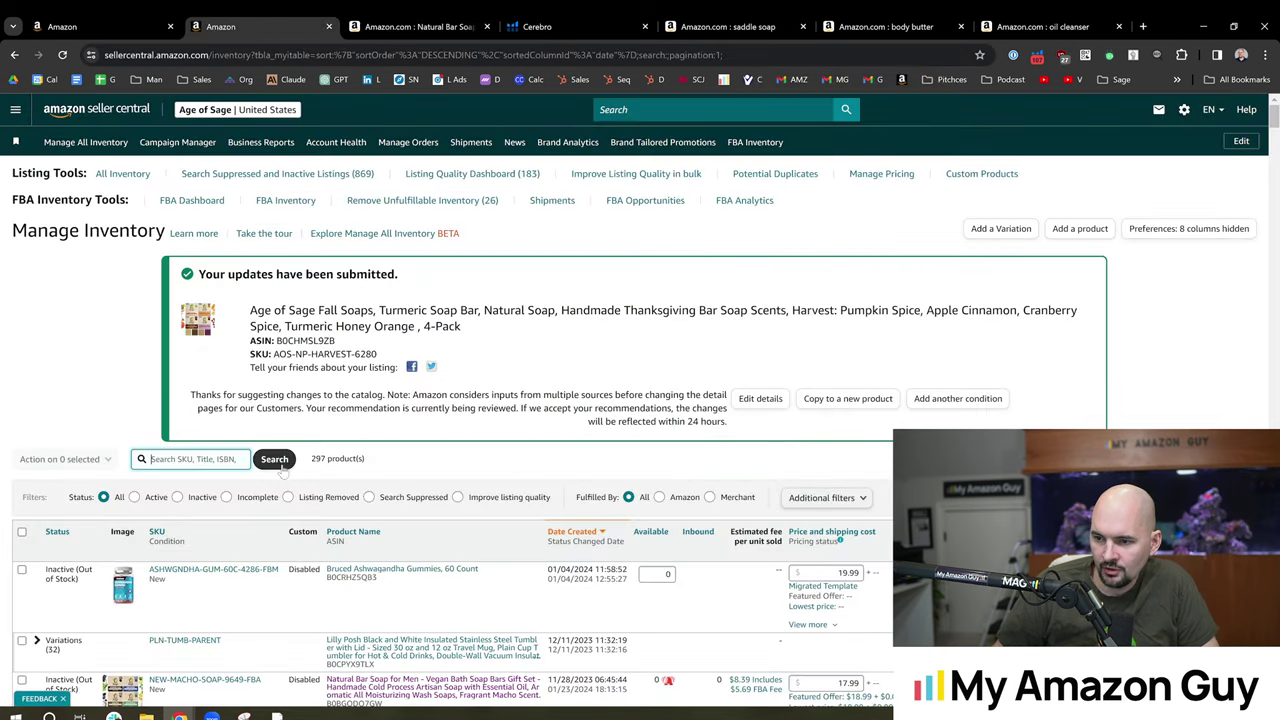
{"action": "type", "text": "B0BM1YZPDK"}
{"action": "left_click", "coordinate": [274, 458]}
{"action": "scroll", "coordinate": [582, 493], "scroll_direction": "down", "scroll_amount": 1}
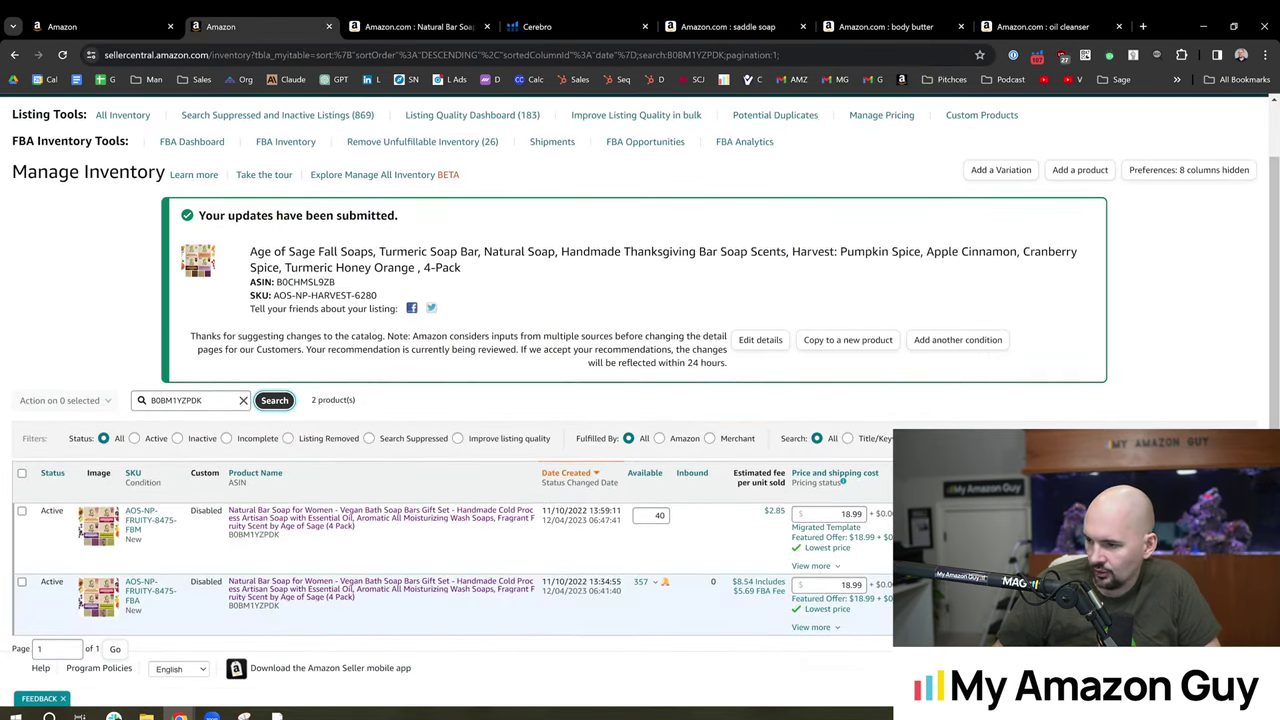
{"action": "left_click", "coordinate": [380, 588]}
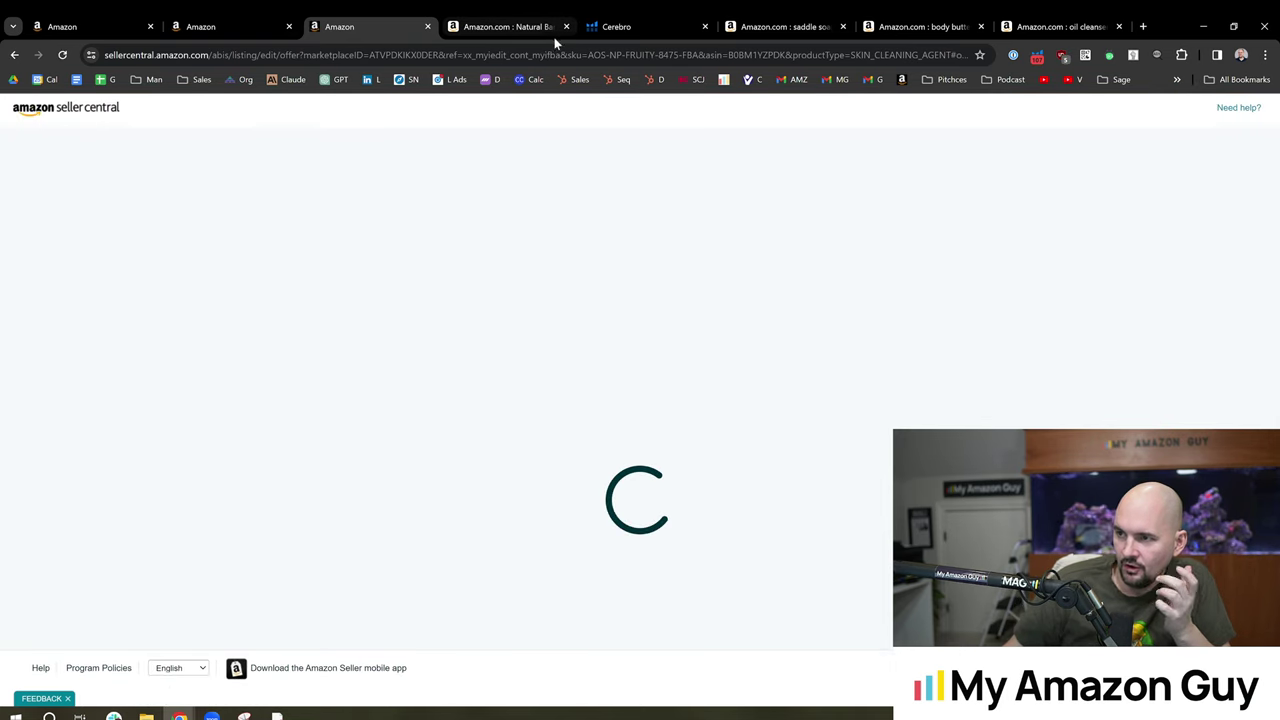
{"action": "left_click", "coordinate": [500, 315]}
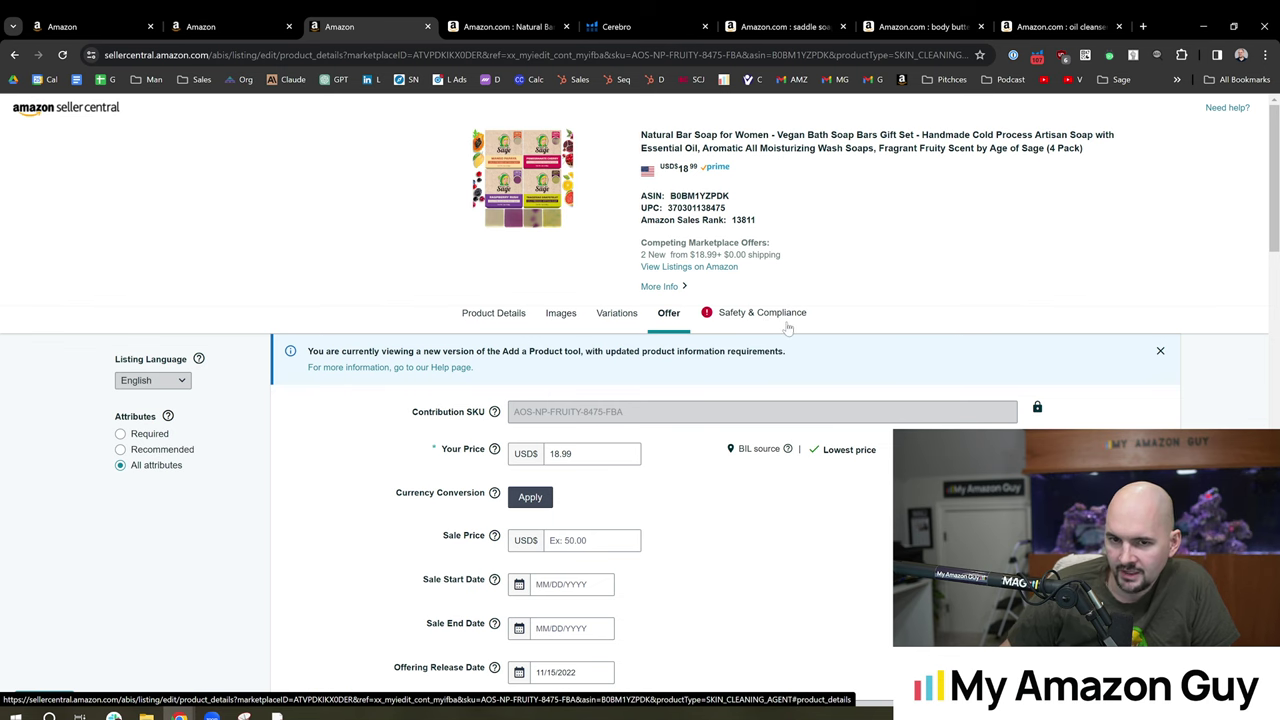
{"action": "left_click", "coordinate": [512, 315]}
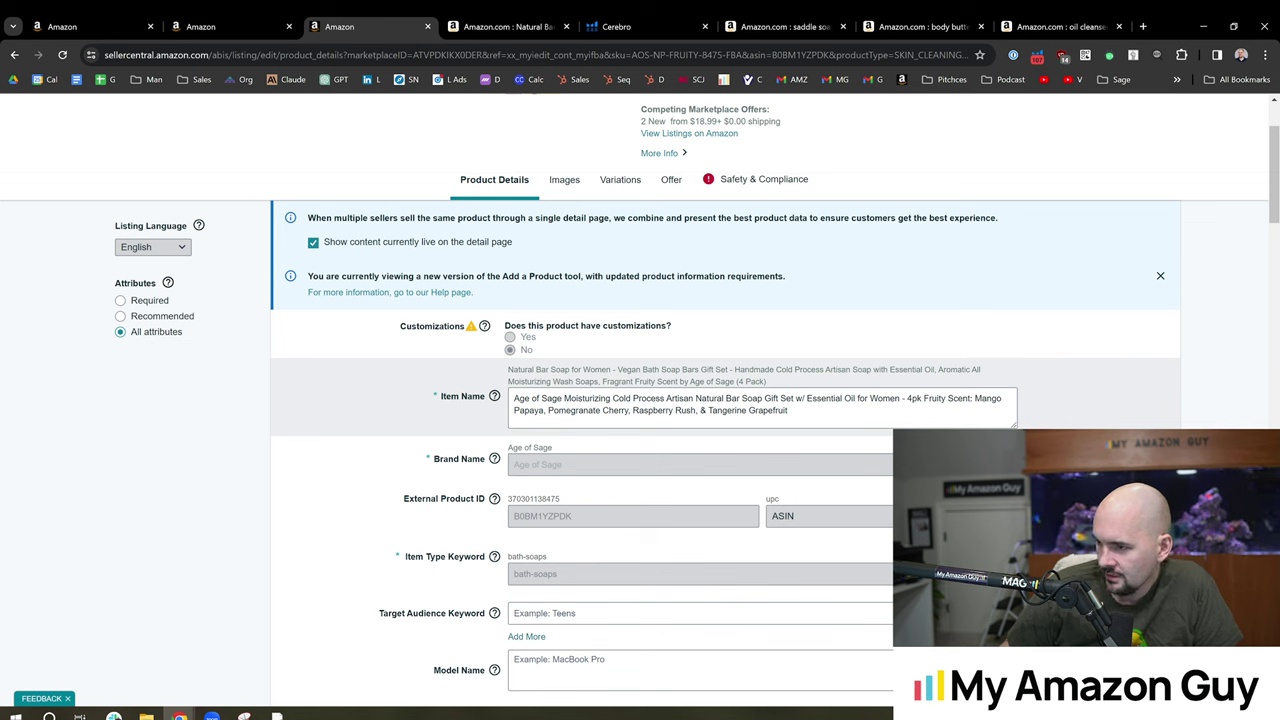
Step: Replace "for Women" after "Essential Oil" in the Item Name with "Women's Fragrances", keeping the dash before "4pk"
{"action": "left_click", "coordinate": [857, 398]}
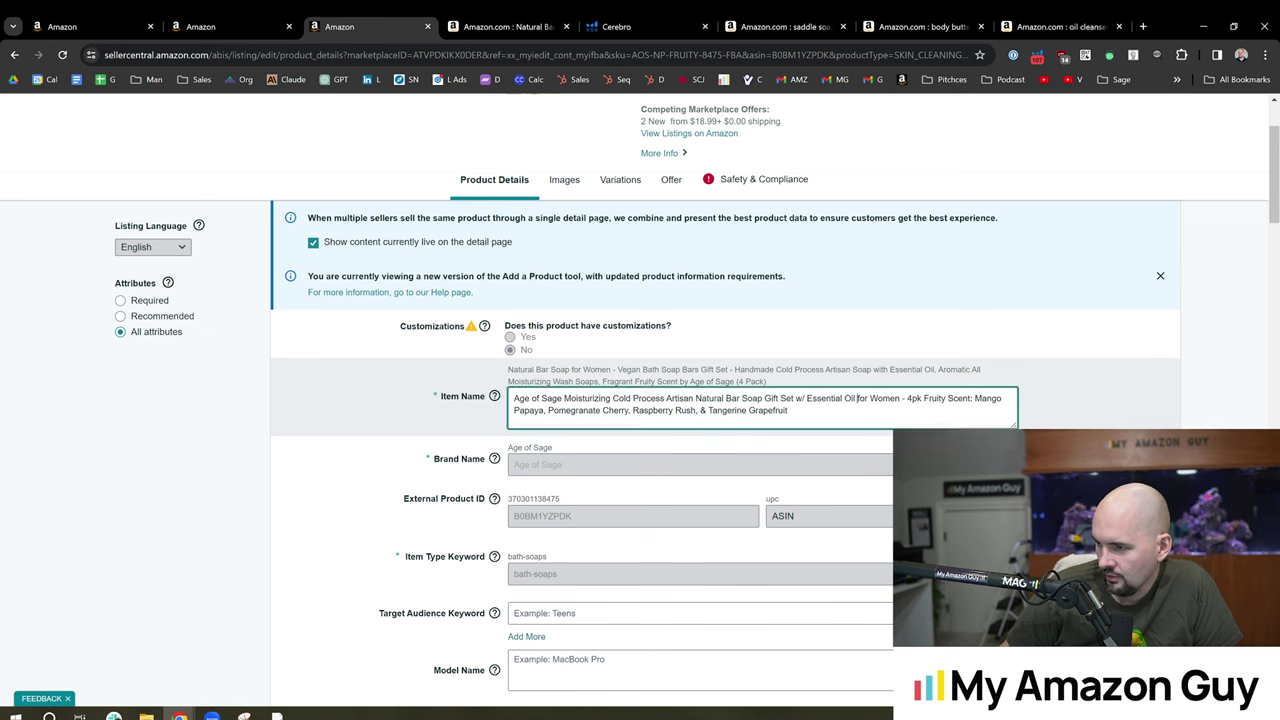
{"action": "type", "text": "Women's Fragran"}
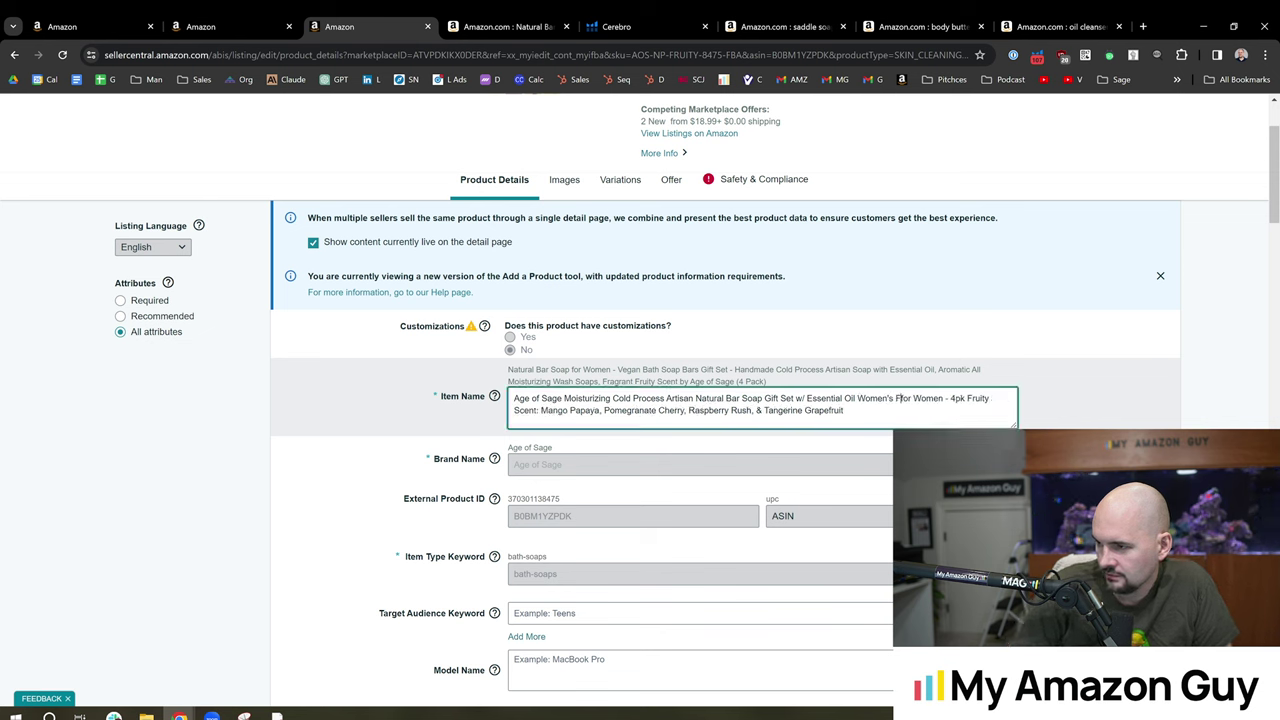
{"action": "type", "text": "ces f"}
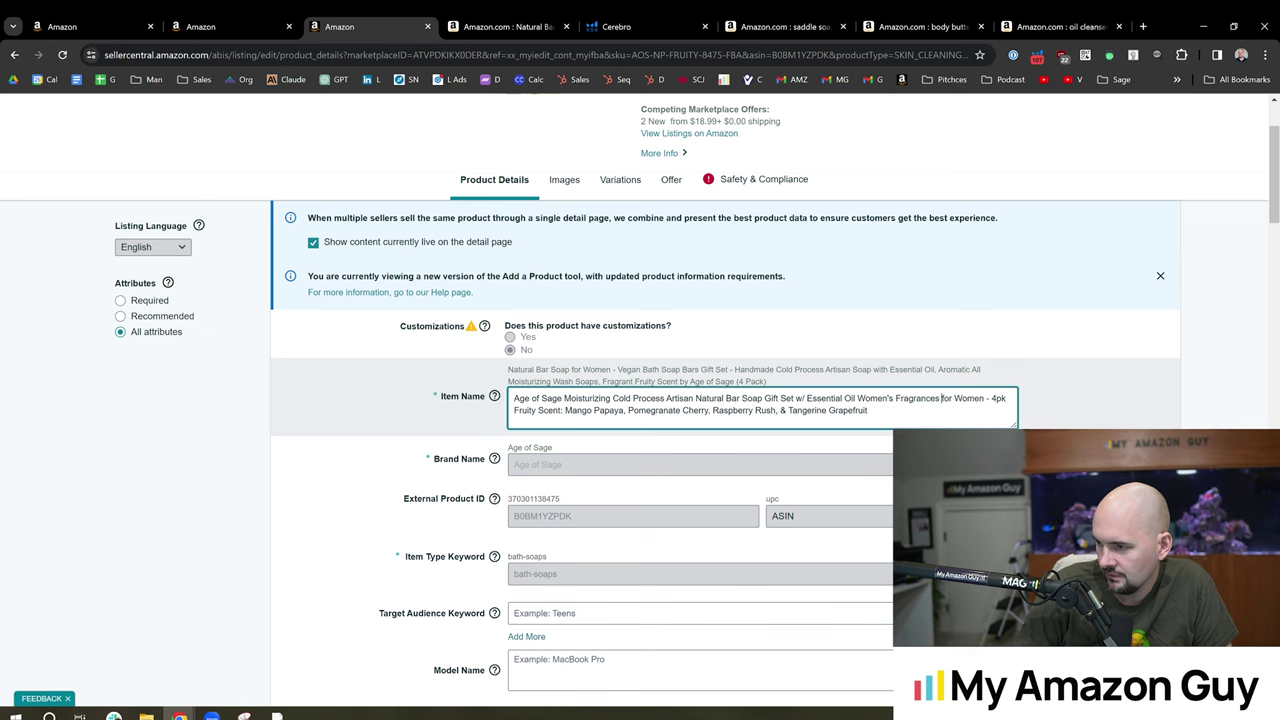
{"action": "key", "text": "Delete"}
{"action": "key", "text": "Delete"}
{"action": "key", "text": "Delete"}
{"action": "key", "text": "Delete"}
{"action": "key", "text": "Delete"}
{"action": "key", "text": "Delete"}
{"action": "key", "text": "Delete"}
{"action": "key", "text": "Delete"}
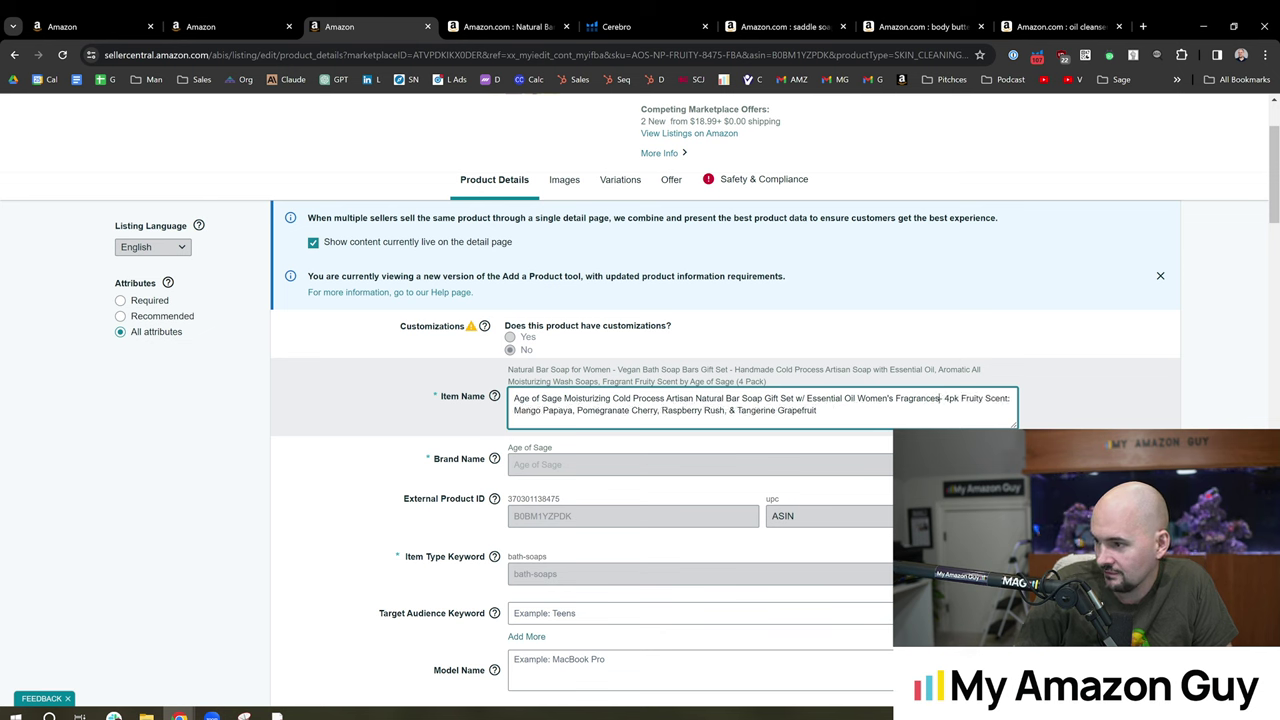
{"action": "type", "text": "-"}
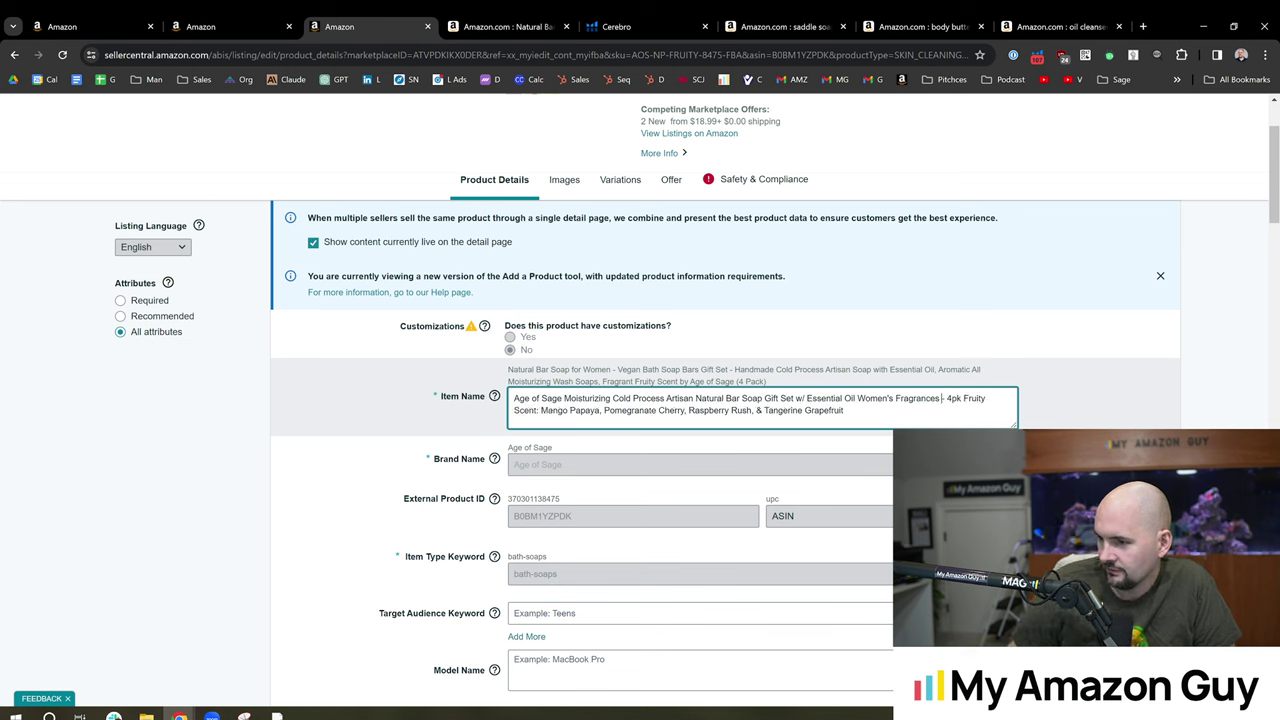
Step: Enter a not-applicable note as the required Safety Warning in the Fruity soap's Safety & Compliance attributes
{"action": "scroll", "coordinate": [1277, 283], "scroll_direction": "down", "scroll_amount": 20}
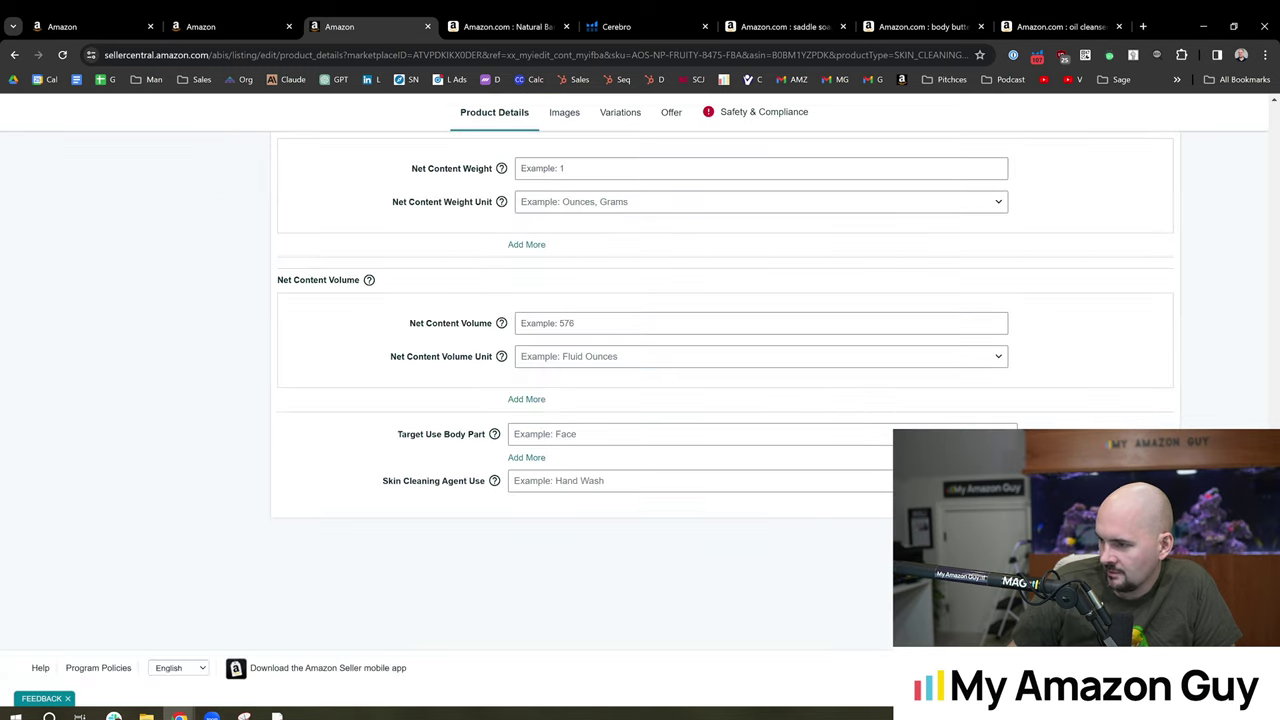
{"action": "scroll", "coordinate": [743, 394], "scroll_direction": "up", "scroll_amount": 10}
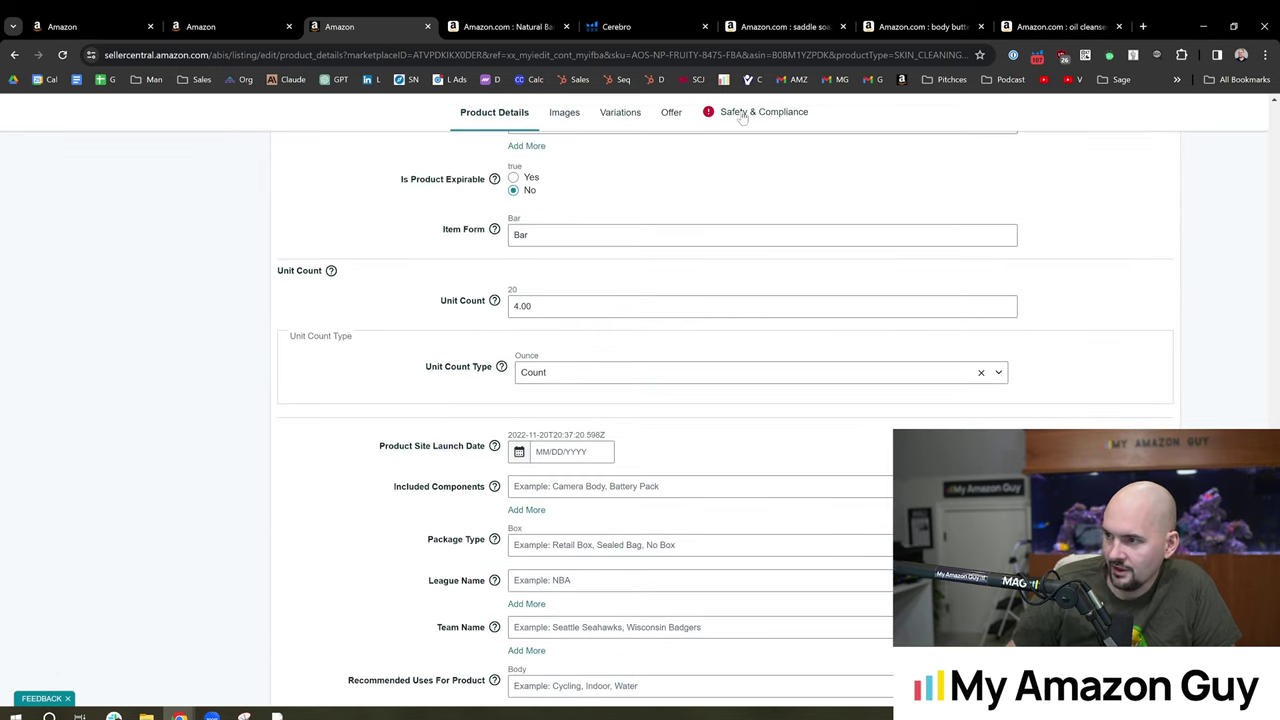
{"action": "left_click", "coordinate": [742, 115]}
{"action": "scroll", "coordinate": [743, 400], "scroll_direction": "down", "scroll_amount": 1}
{"action": "left_click", "coordinate": [760, 345]}
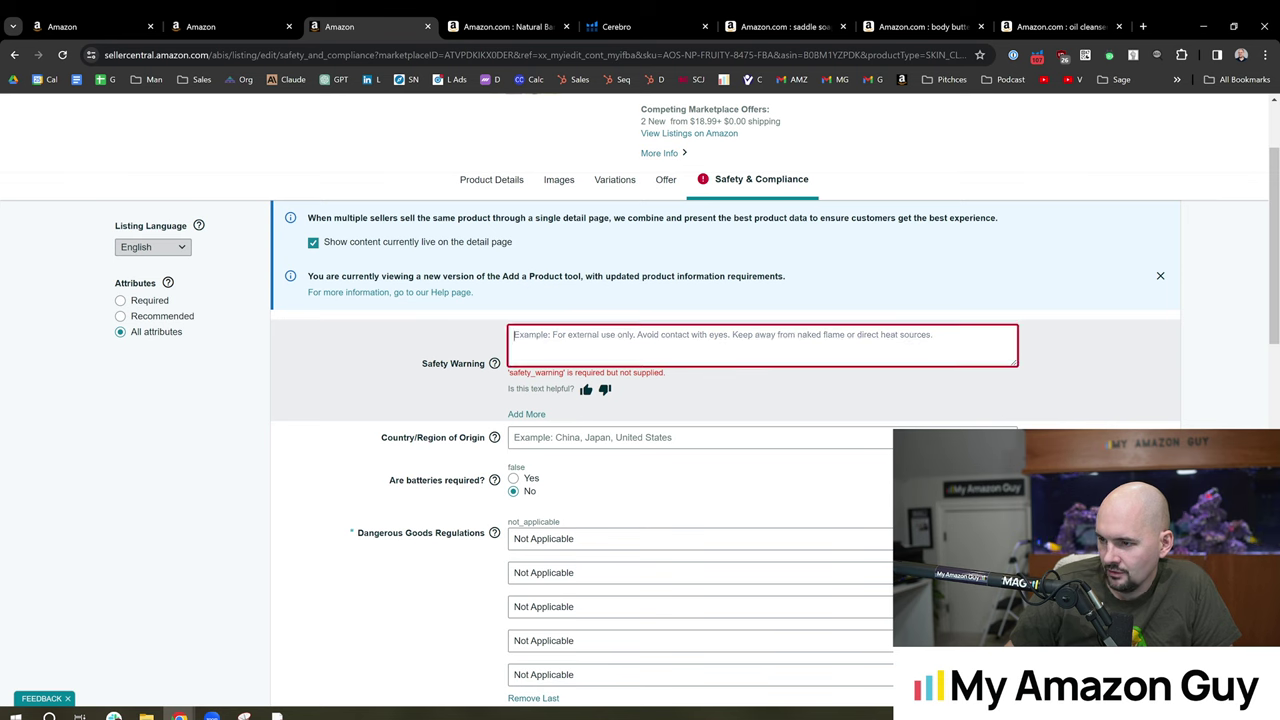
{"action": "type", "text": "Not A"}
Step: Set Contains Liquid Contents to No for the Fruity soap, submit the listing changes and dismiss the confirmation
{"action": "scroll", "coordinate": [576, 482], "scroll_direction": "down", "scroll_amount": 3}
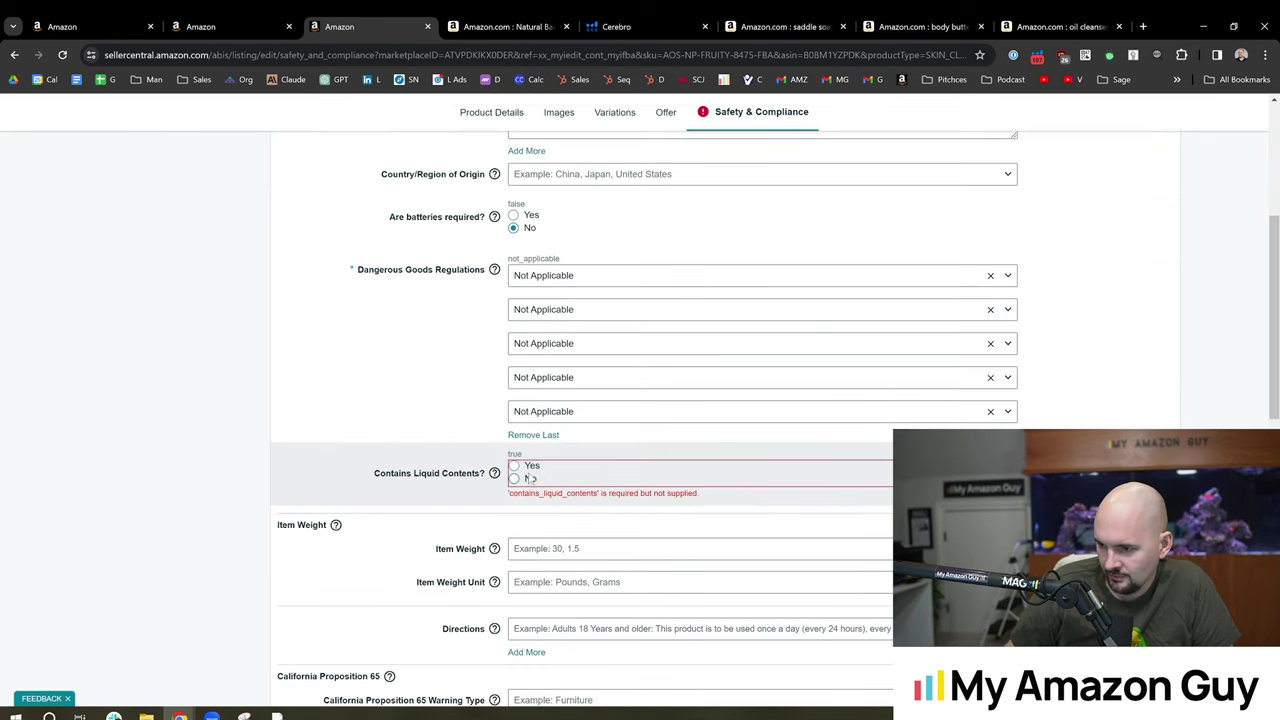
{"action": "left_click", "coordinate": [530, 479]}
{"action": "scroll", "coordinate": [563, 480], "scroll_direction": "down", "scroll_amount": 10}
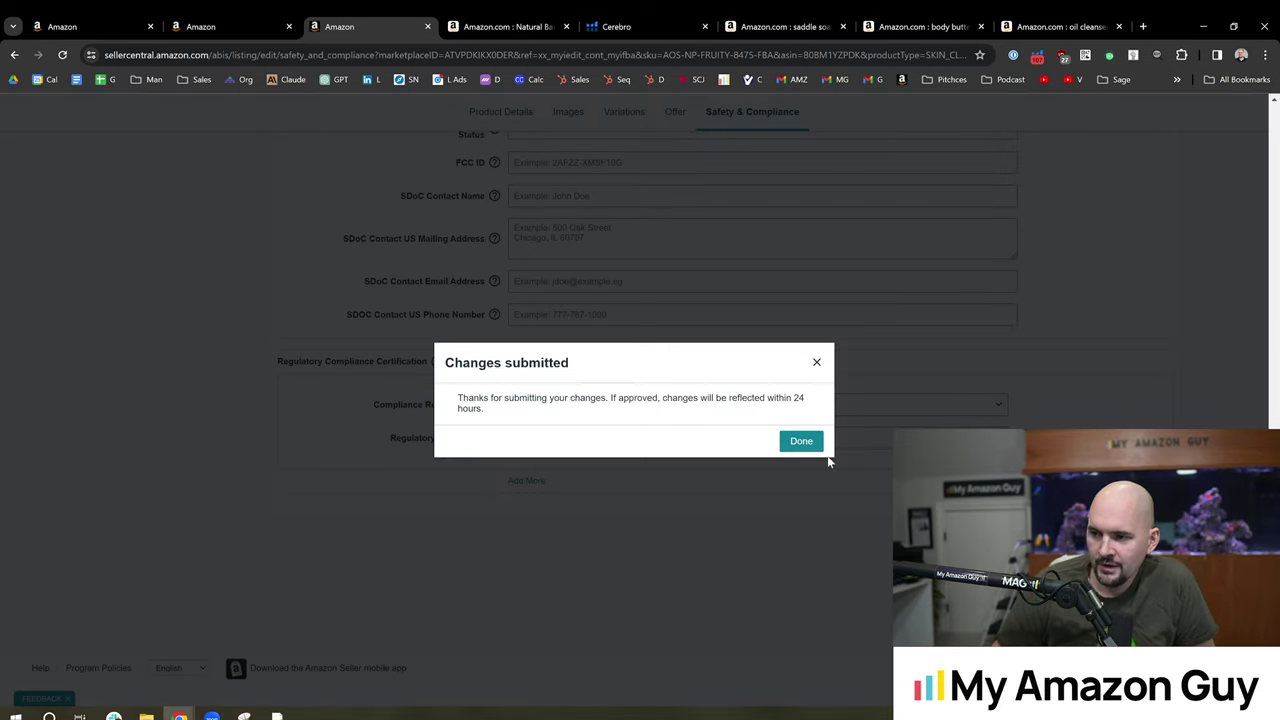
{"action": "left_click", "coordinate": [822, 441]}
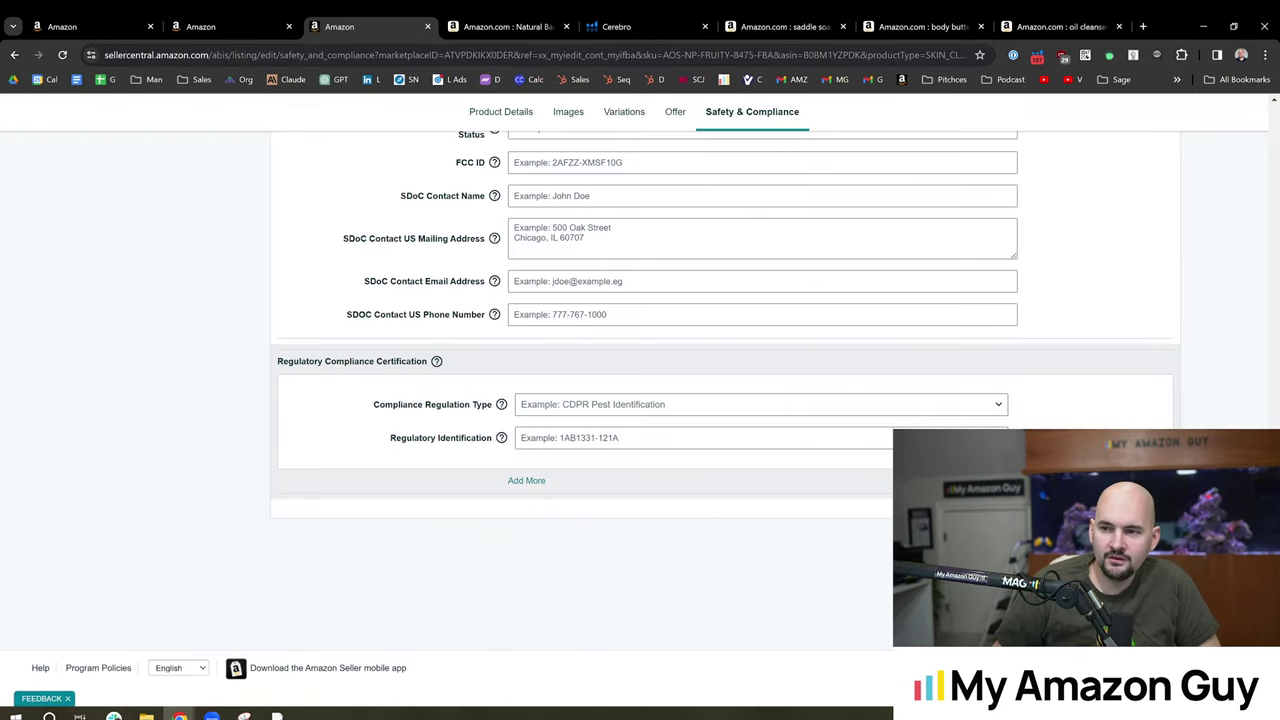
Step: Return to the Fruity soap's live product page, close the in-page text search and review the title and scent variations
{"action": "left_click", "coordinate": [501, 14]}
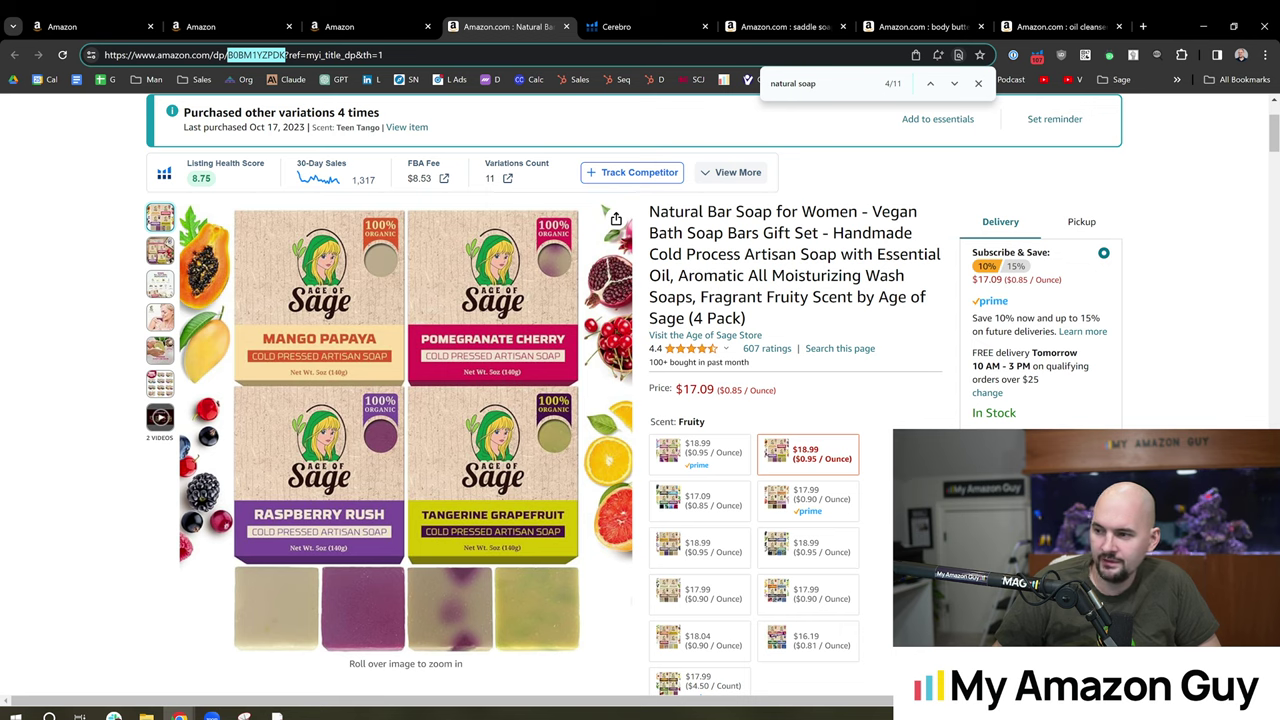
{"action": "key", "text": "Escape"}
{"action": "left_click", "coordinate": [978, 83]}
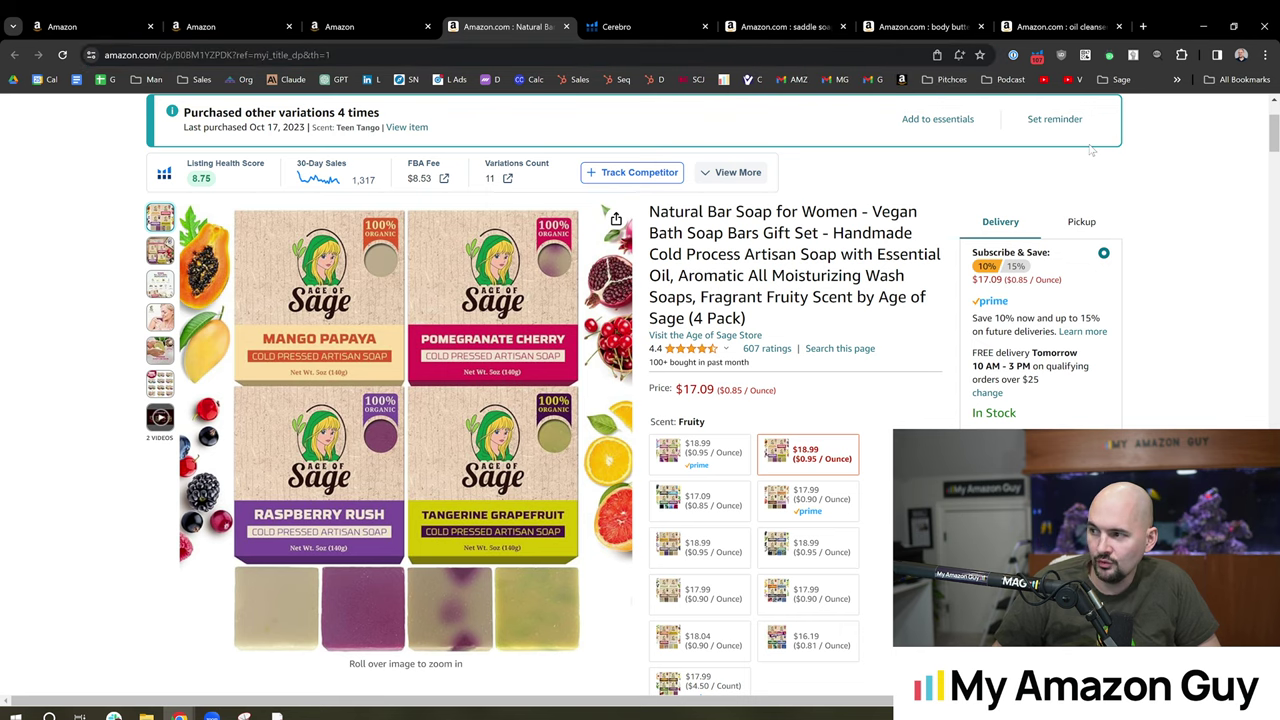
{"action": "scroll", "coordinate": [1273, 145], "scroll_direction": "down", "scroll_amount": 1}
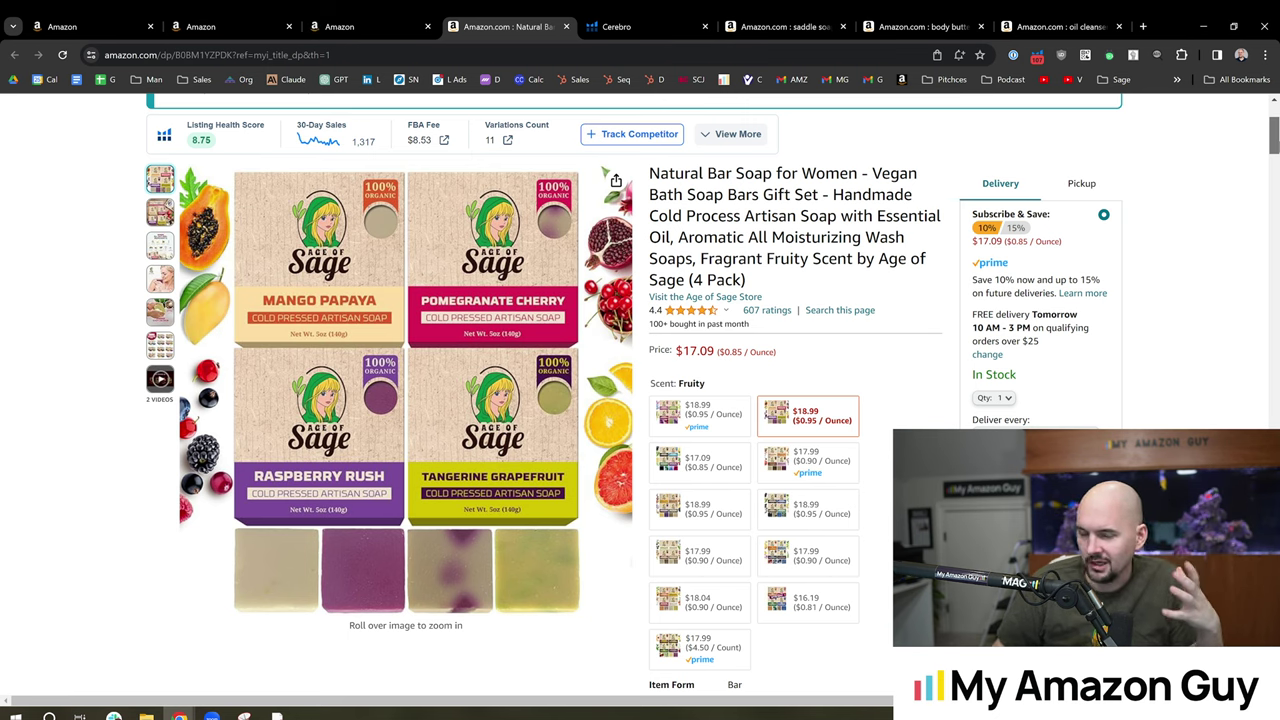
{"action": "scroll", "coordinate": [1273, 145], "scroll_direction": "up", "scroll_amount": 1}
{"action": "scroll", "coordinate": [1274, 143], "scroll_direction": "up", "scroll_amount": 1}
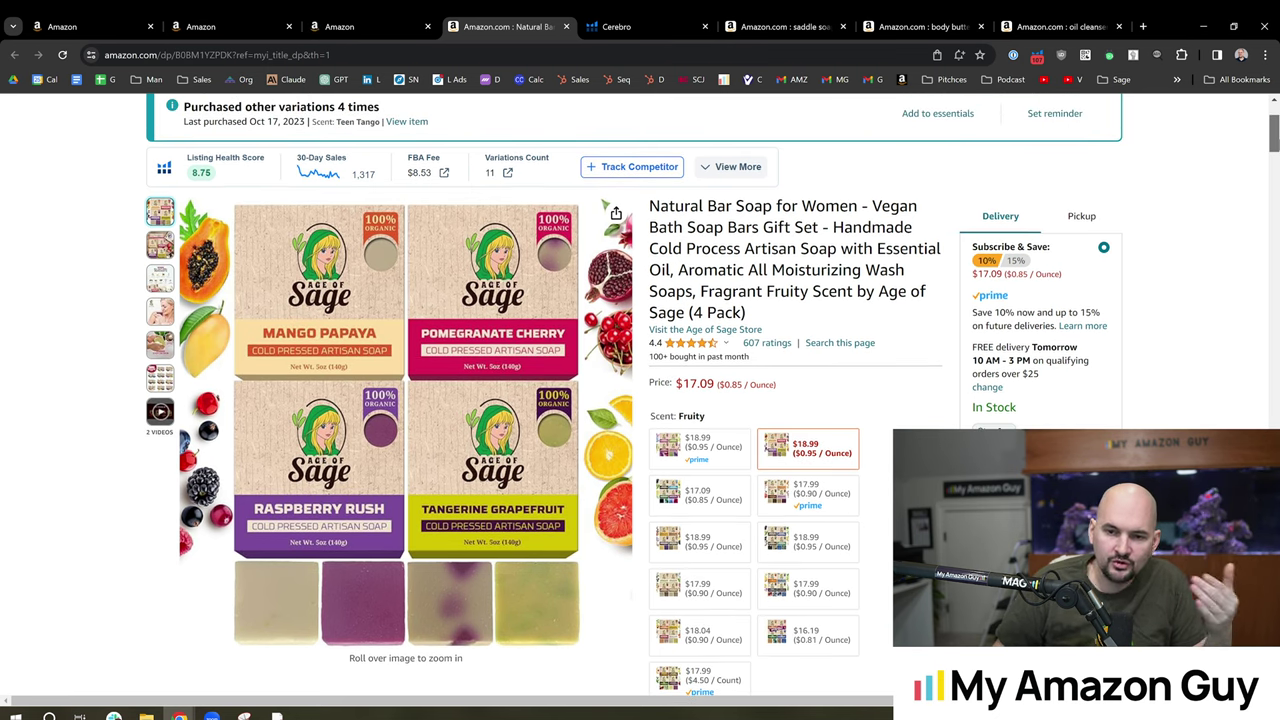